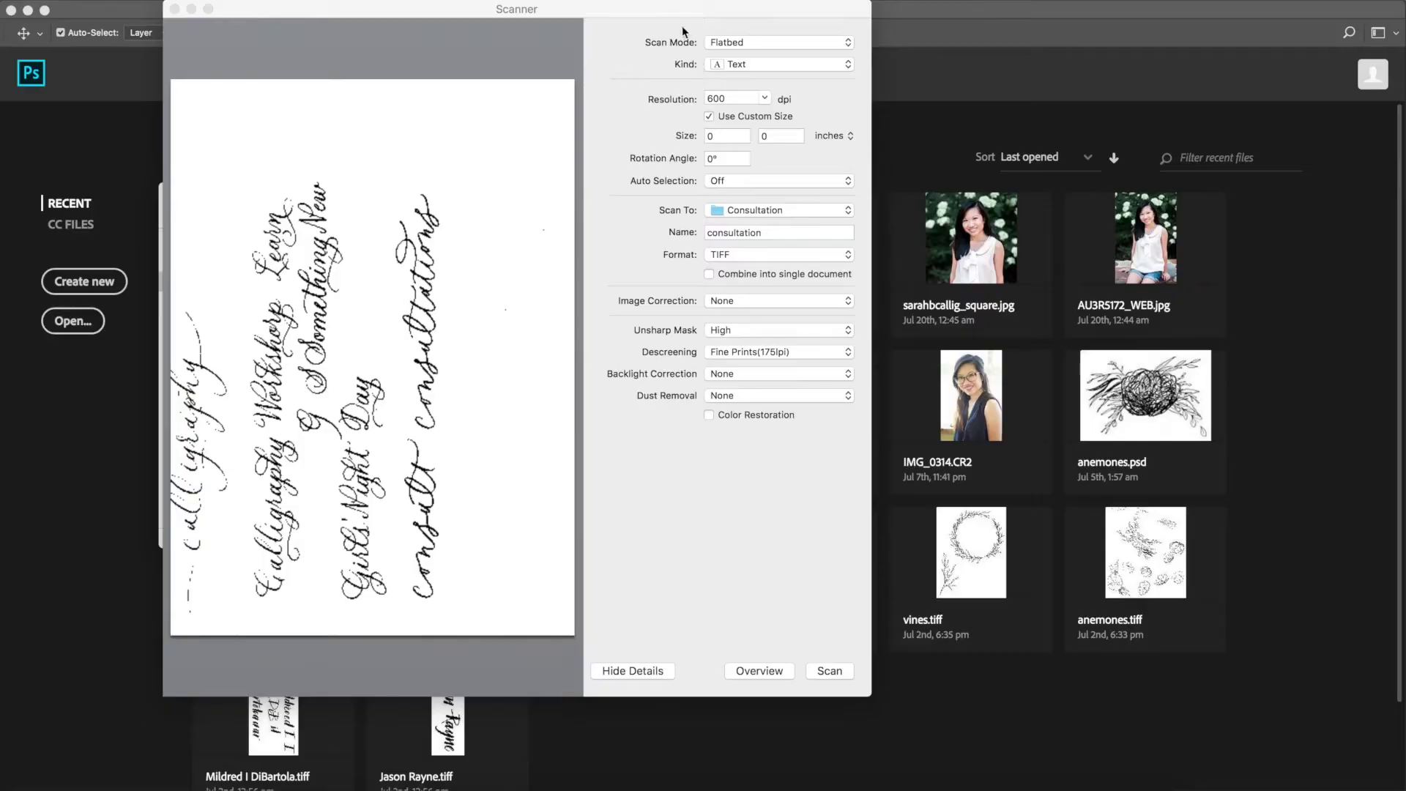
Frame the word "consultations" in the scan preview at about 1.38 by 5.31 inches, and save scans to the Digitizing Lettering folder
{"action": "left_click_drag", "start_coordinate": [669, 9], "coordinate": [1089, 40]}
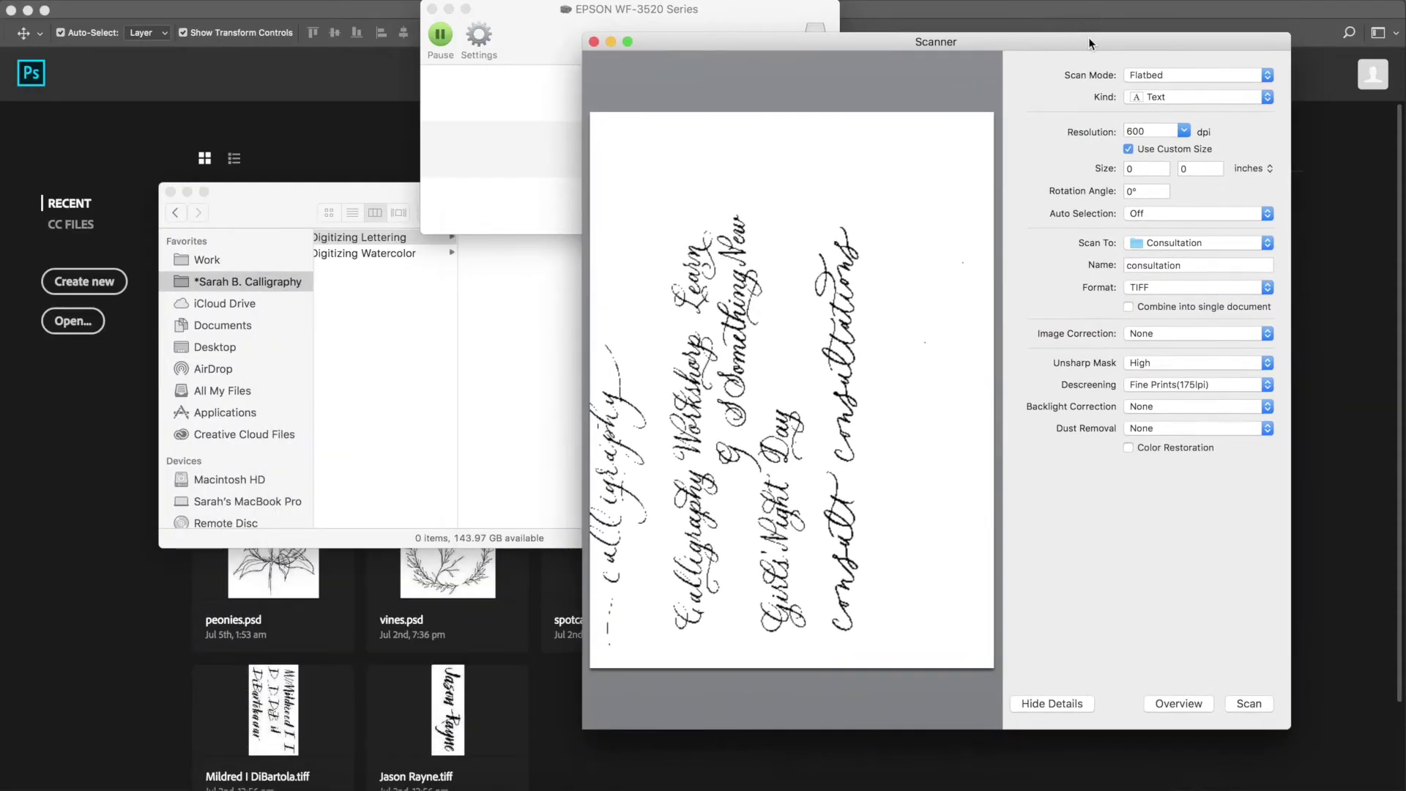
{"action": "left_click", "coordinate": [519, 42]}
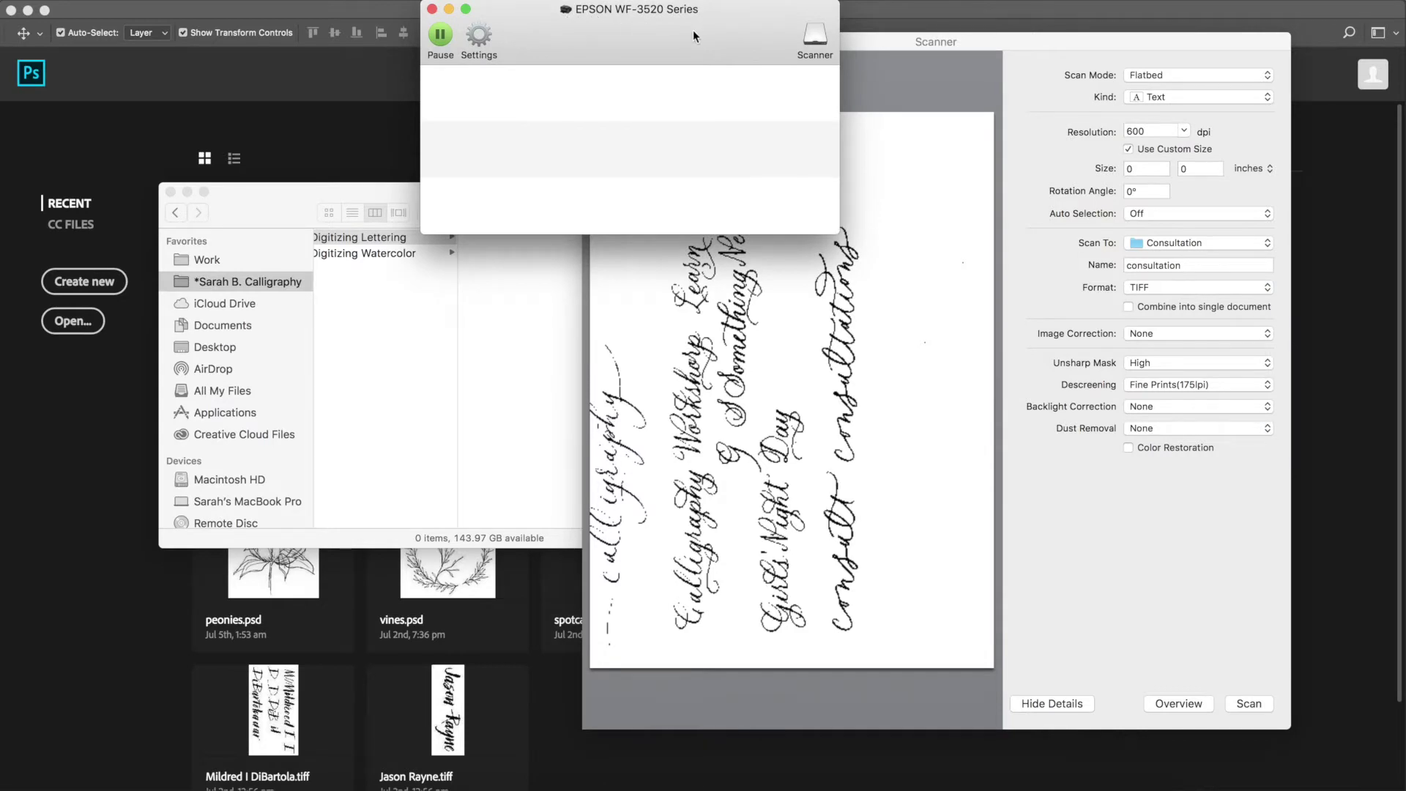
{"action": "left_click", "coordinate": [852, 214]}
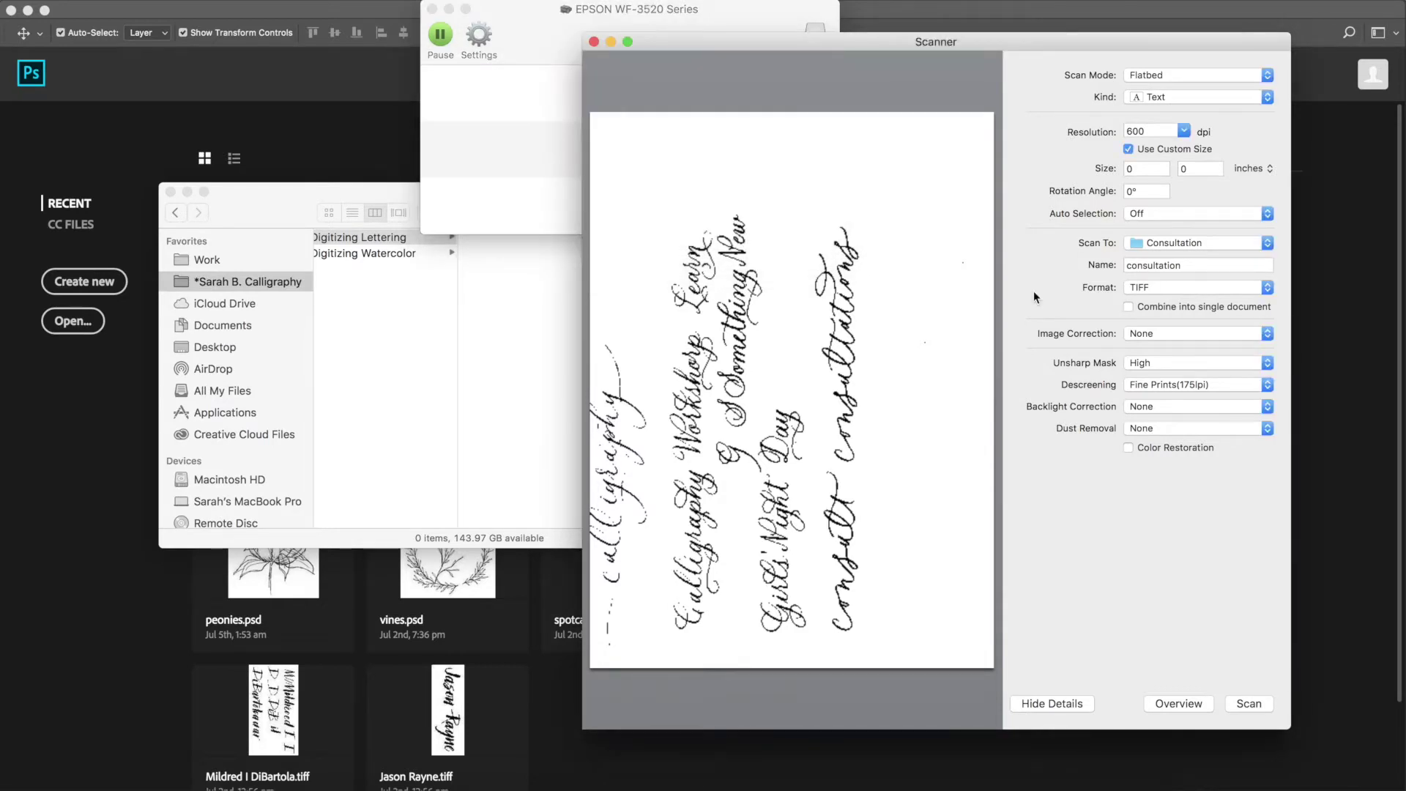
{"action": "left_click_drag", "start_coordinate": [874, 217], "coordinate": [810, 468]}
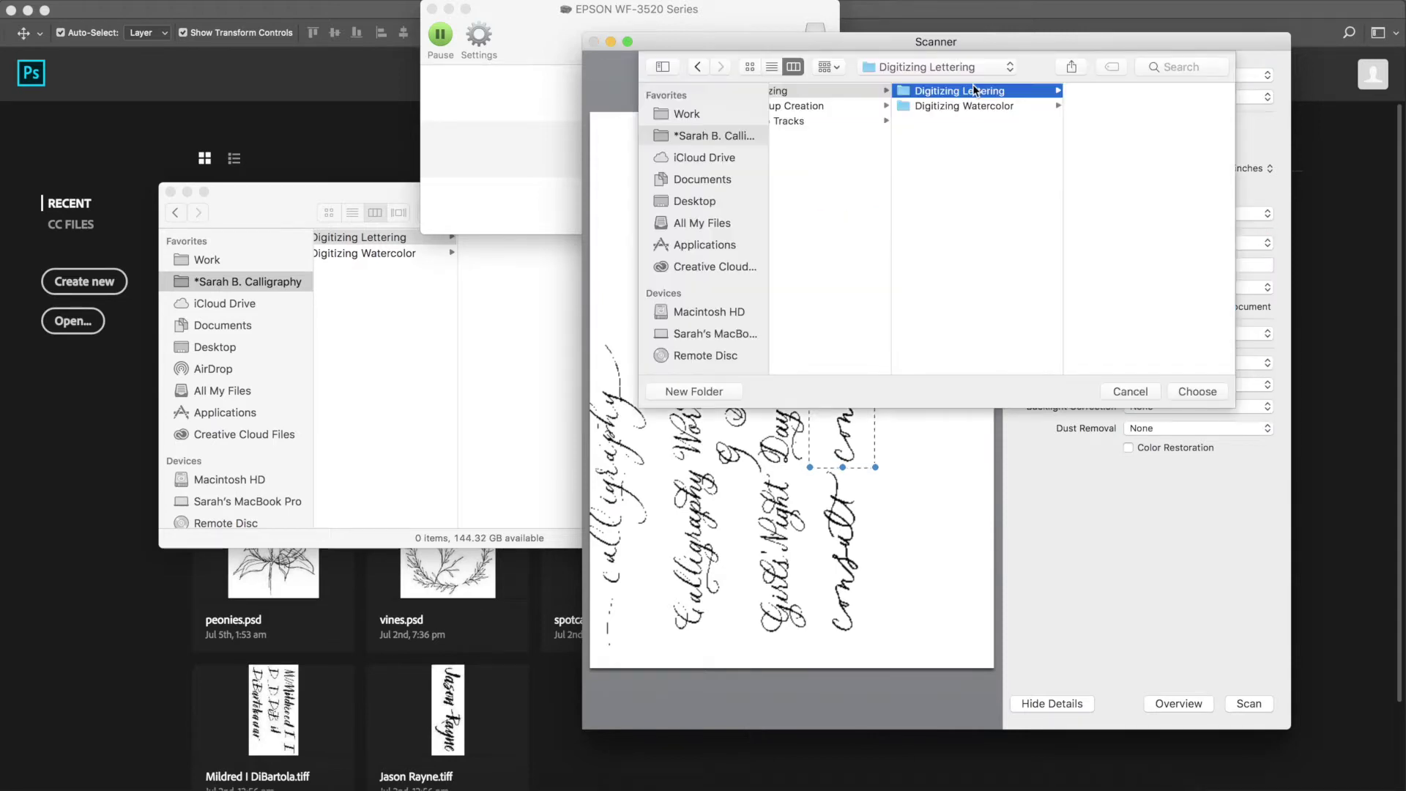
{"action": "left_click", "coordinate": [1195, 389]}
{"action": "left_click", "coordinate": [1196, 389]}
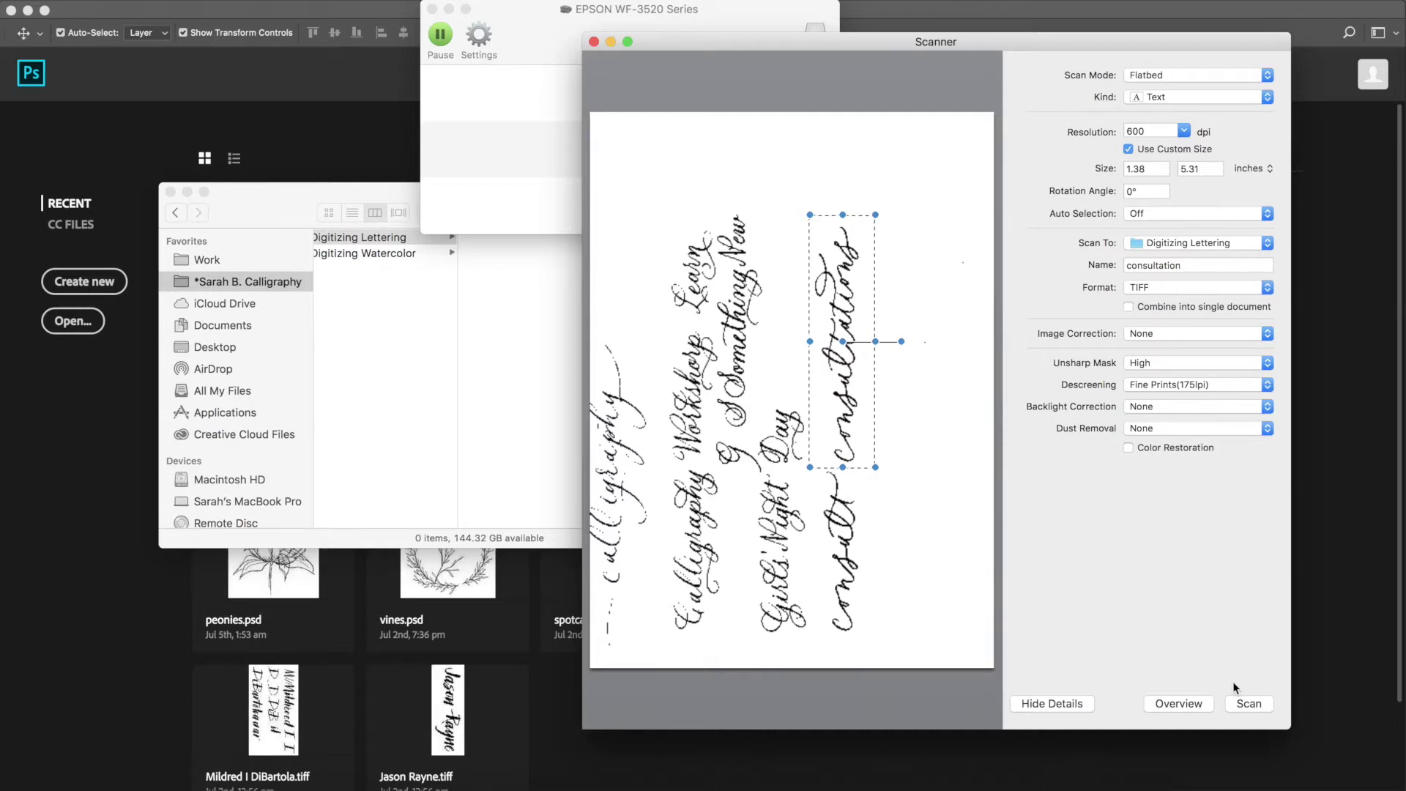
Switch the scan kind to Black & White to compare the preview, and set it back to Text
{"action": "left_click", "coordinate": [1203, 98]}
{"action": "left_click", "coordinate": [1191, 112]}
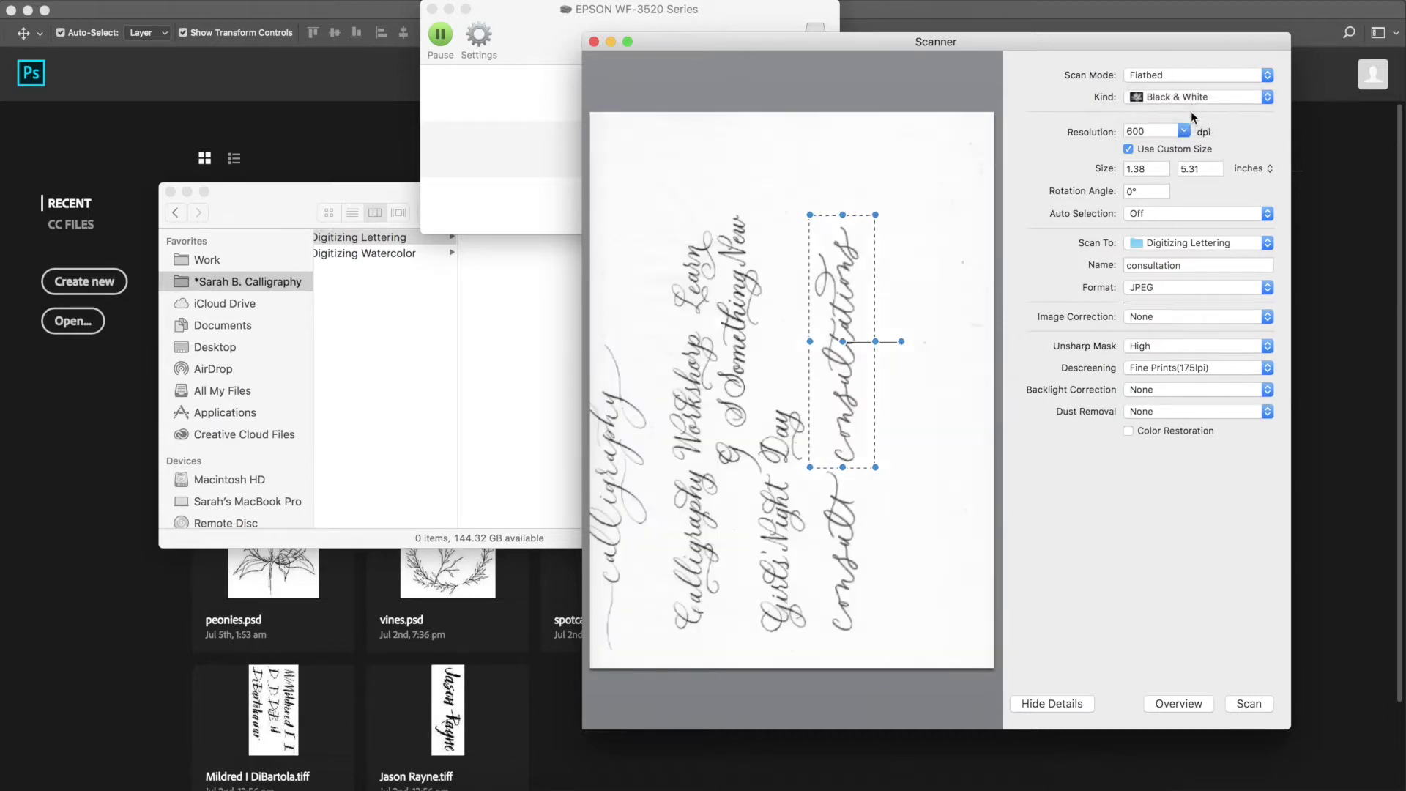
{"action": "left_click", "coordinate": [1210, 96]}
{"action": "left_click", "coordinate": [1202, 112]}
{"action": "left_click", "coordinate": [1199, 97]}
{"action": "left_click", "coordinate": [1191, 72]}
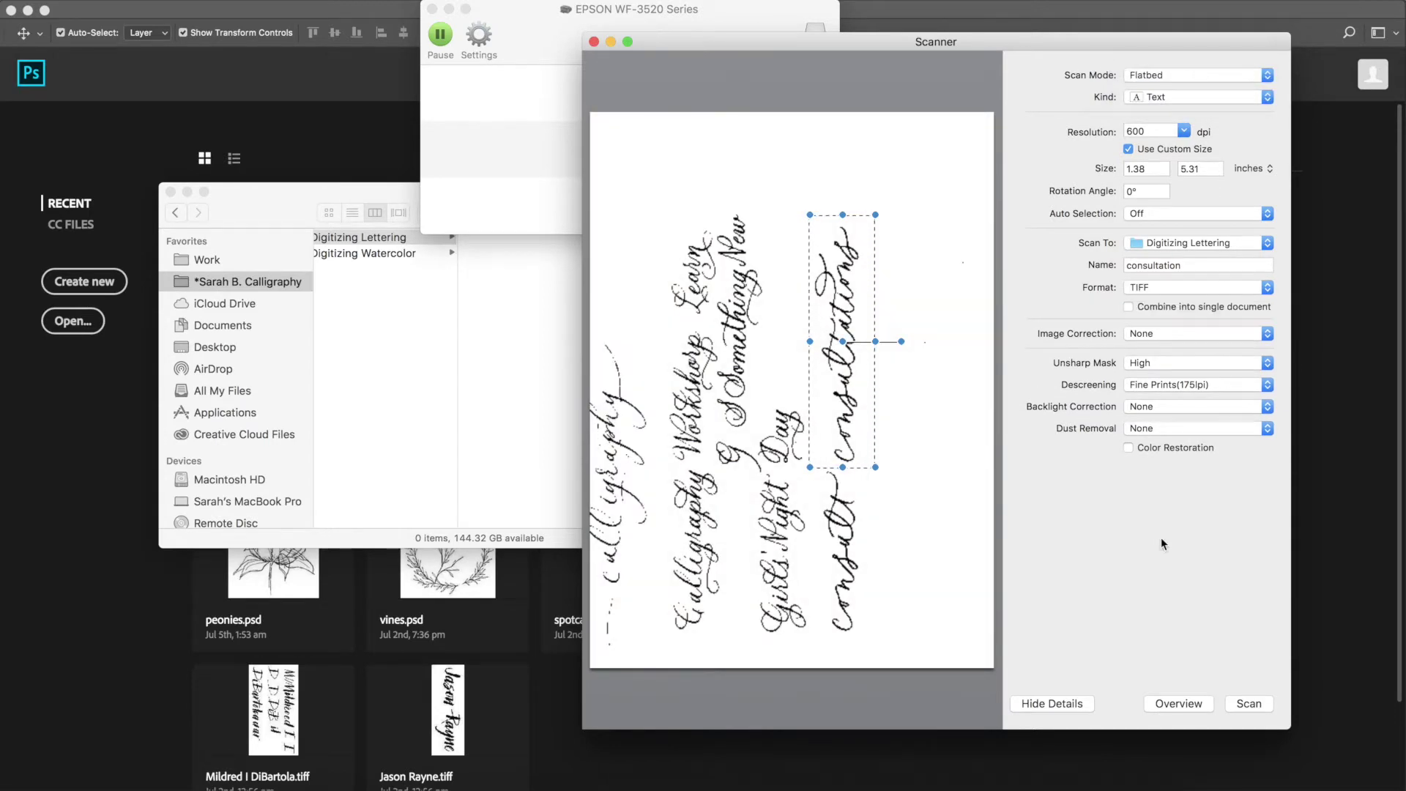
Scan the framed "consultations" lettering and close the scanner and printer windows
{"action": "left_click", "coordinate": [1243, 705]}
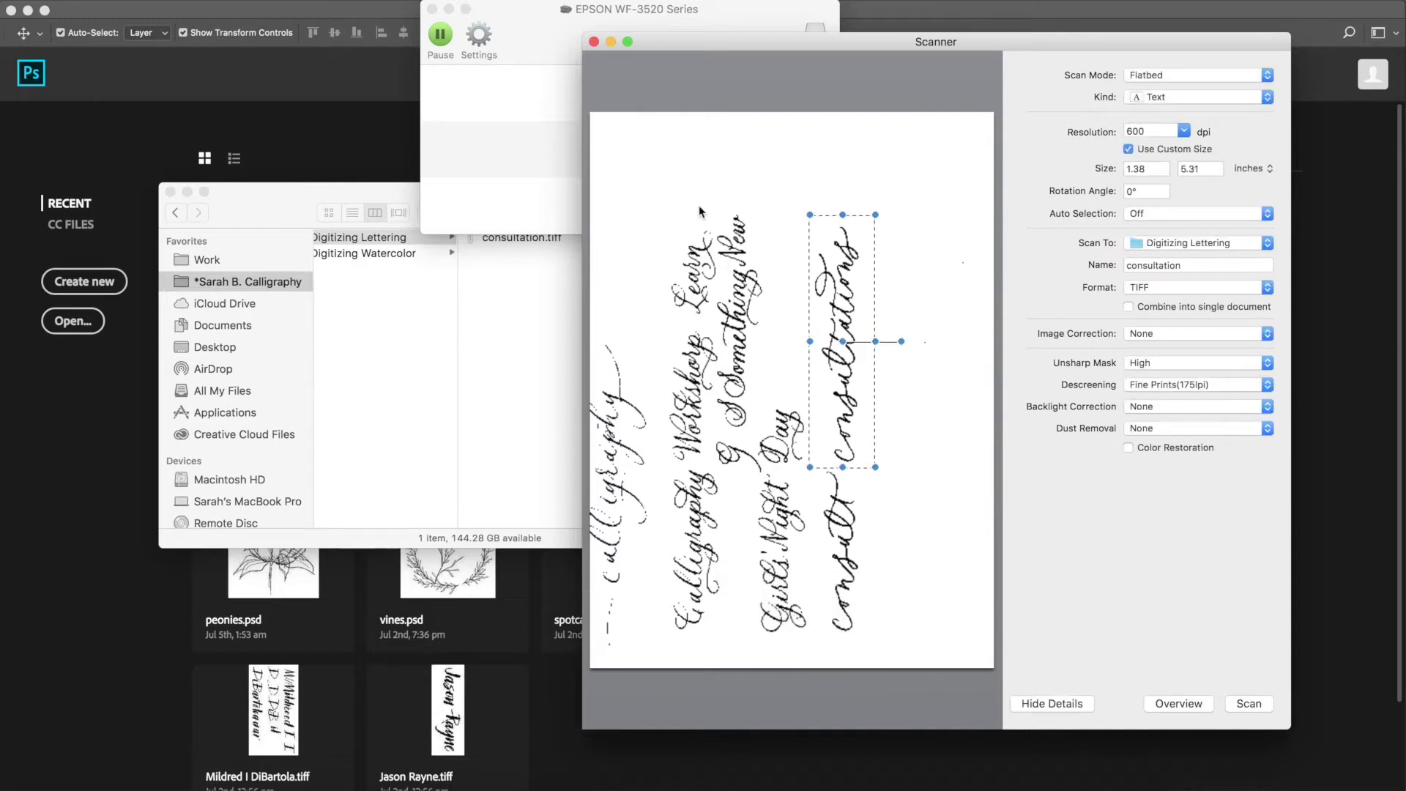
{"action": "left_click", "coordinate": [594, 41]}
{"action": "left_click", "coordinate": [433, 9]}
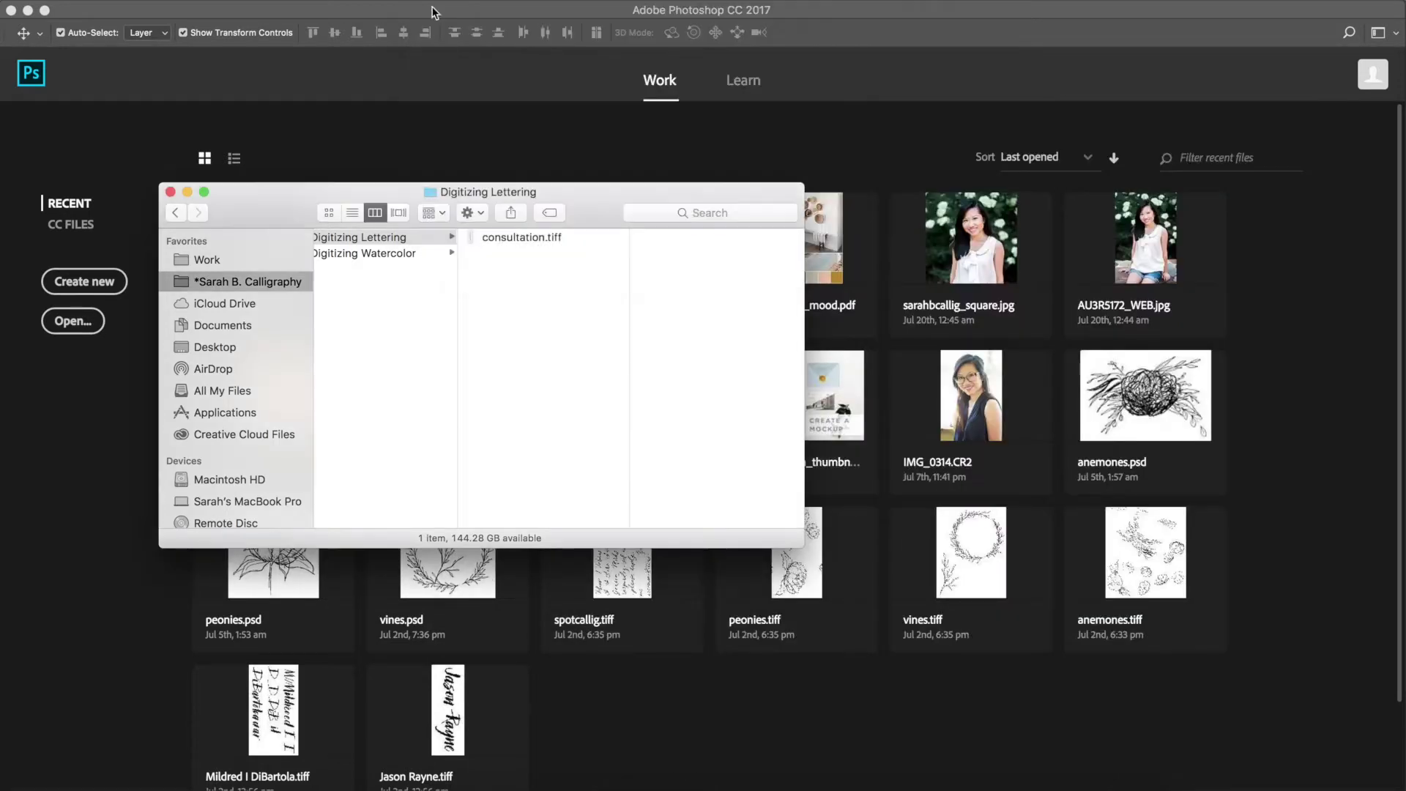
Open the scanned consultation.tiff in Photoshop and convert its color mode to Grayscale
{"action": "left_click", "coordinate": [535, 238]}
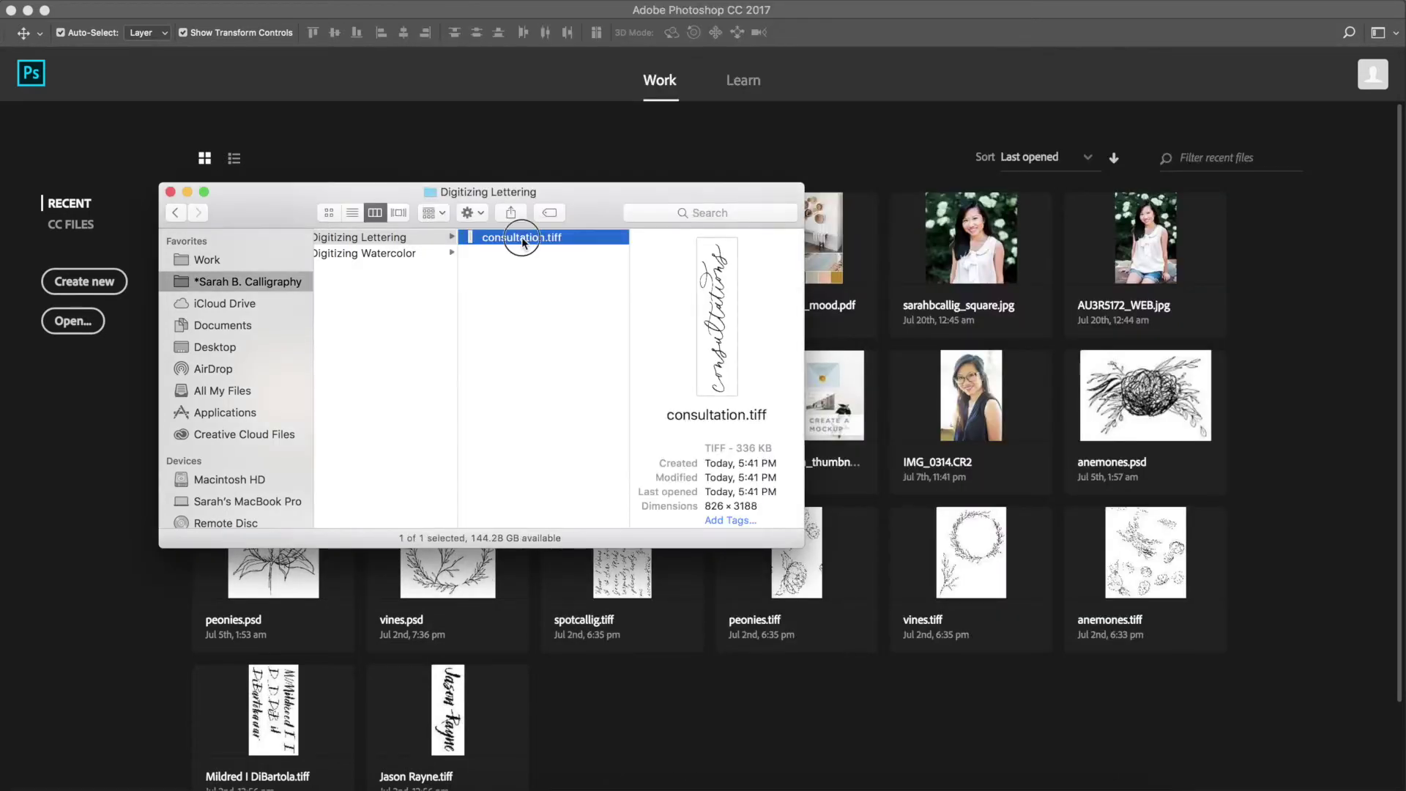
{"action": "left_click_drag", "start_coordinate": [522, 236], "coordinate": [575, 785]}
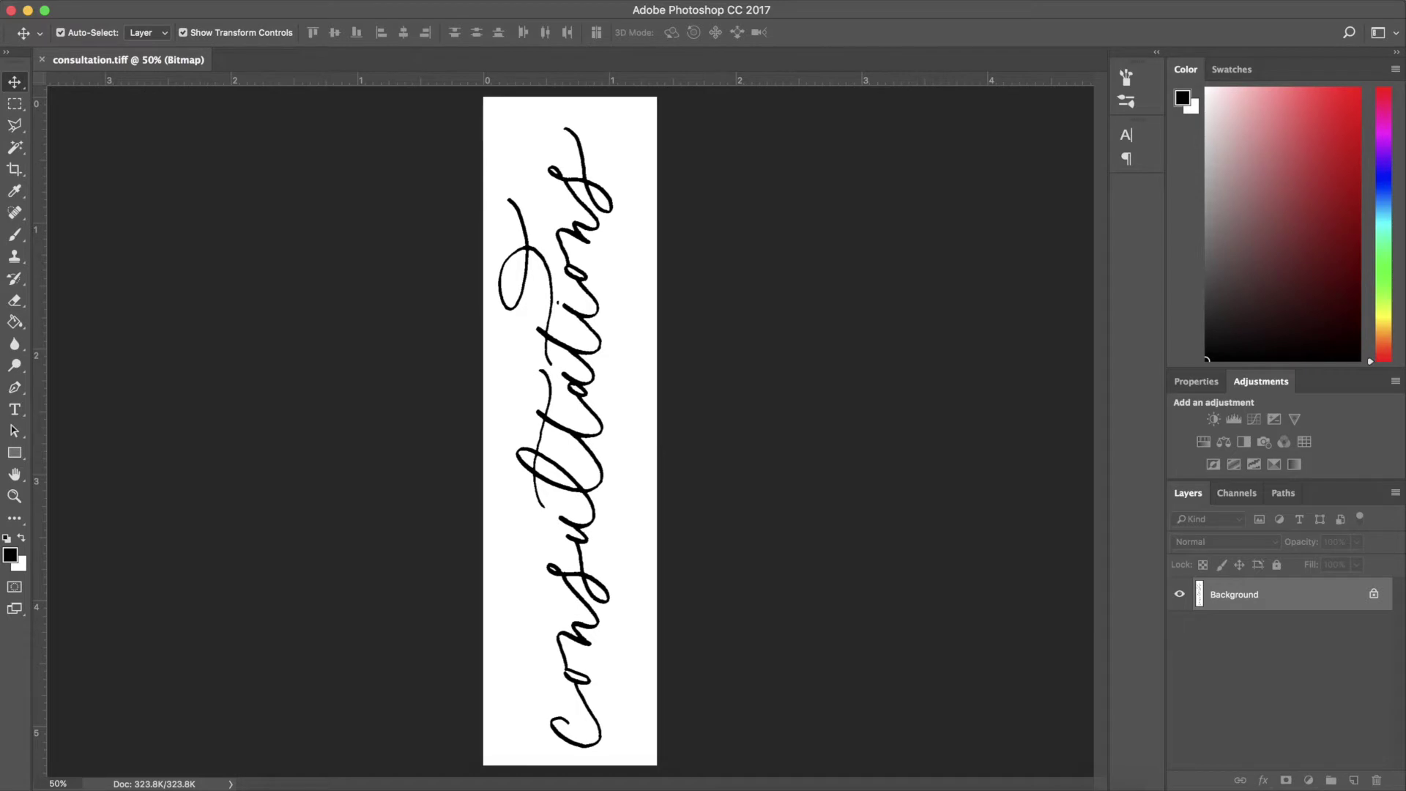
{"action": "left_click", "coordinate": [267, 2]}
{"action": "mouse_move", "coordinate": [228, 2]}
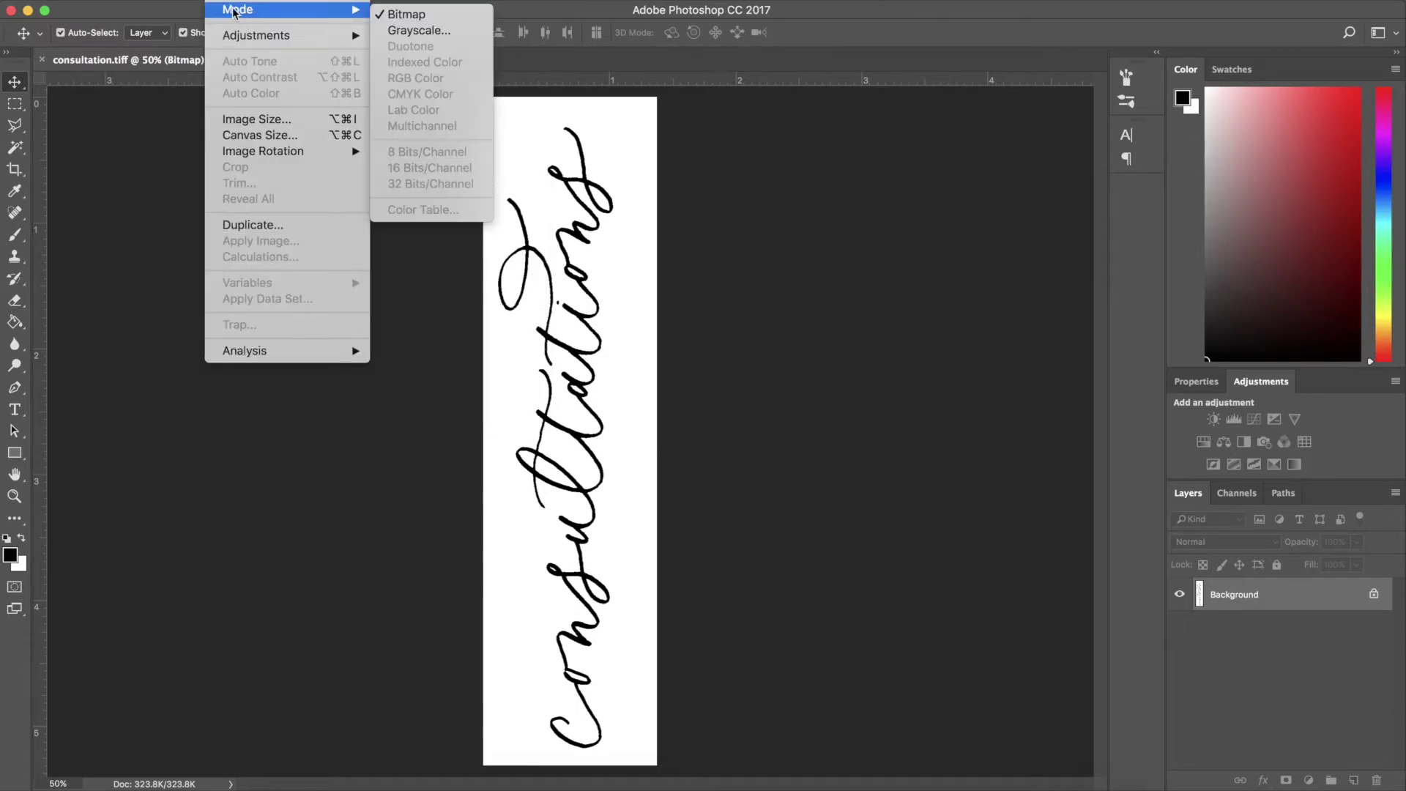
{"action": "left_click", "coordinate": [434, 33]}
{"action": "key", "text": "Return"}
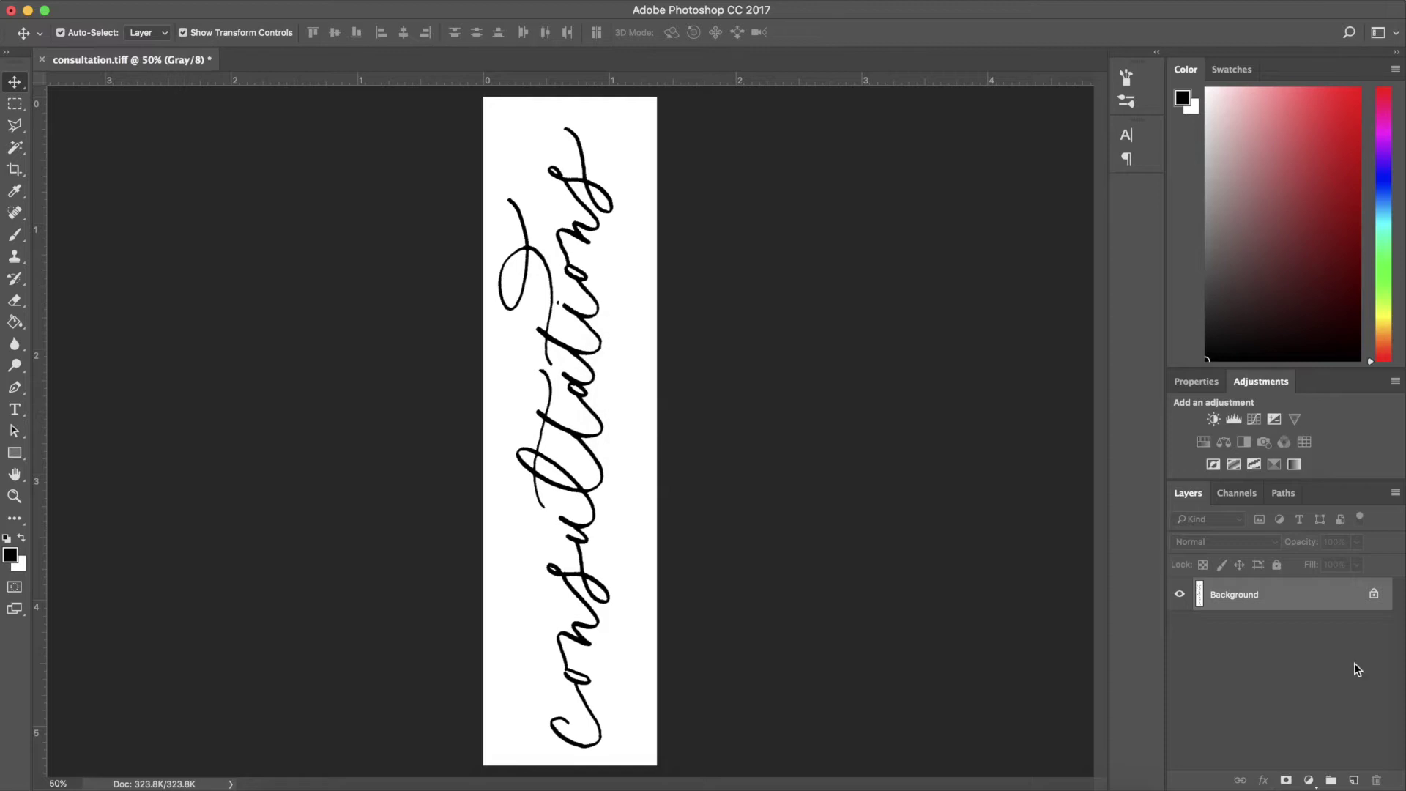
Convert the Background into the regular layer Layer 0, and keep a hidden duplicate of it underneath
{"action": "double_click", "coordinate": [1316, 595]}
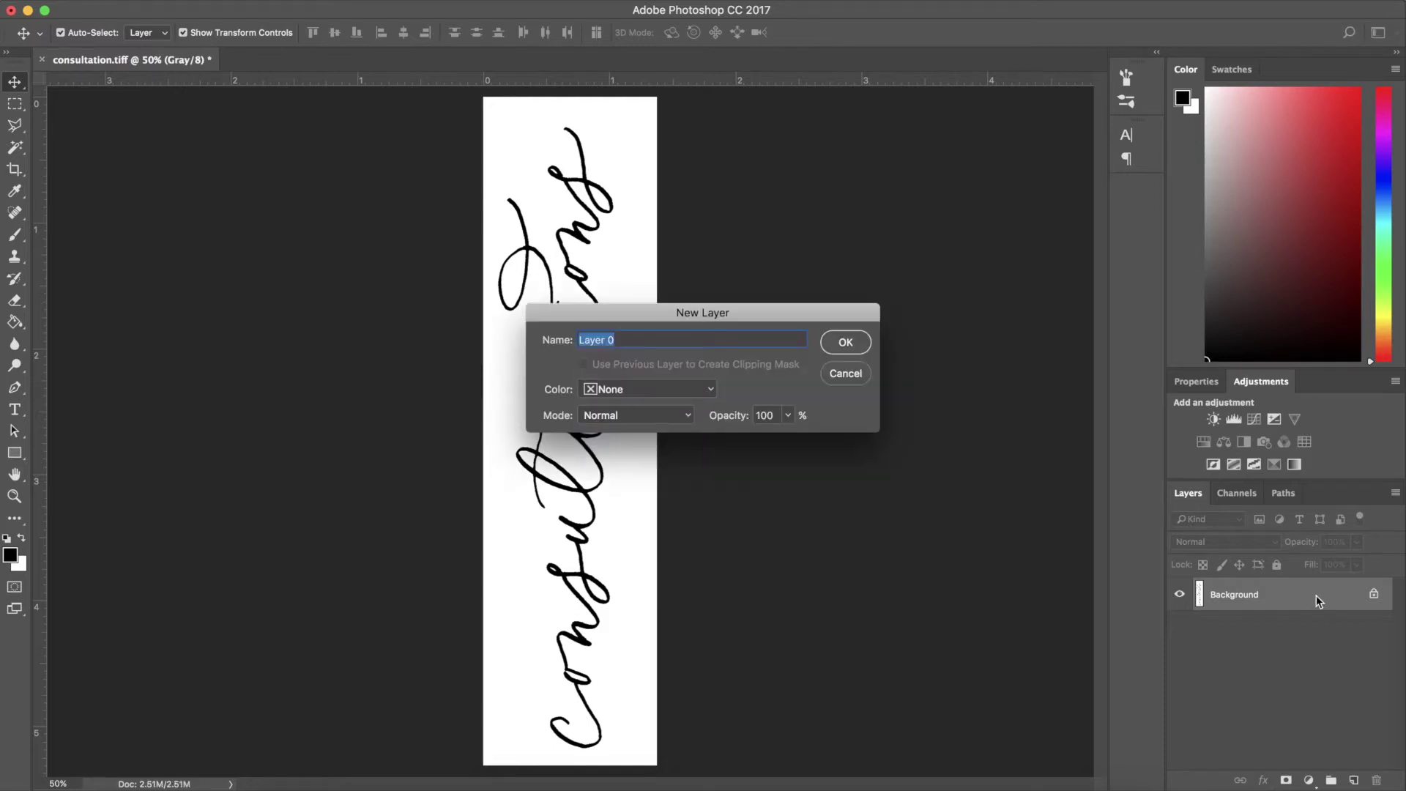
{"action": "key", "text": "Return"}
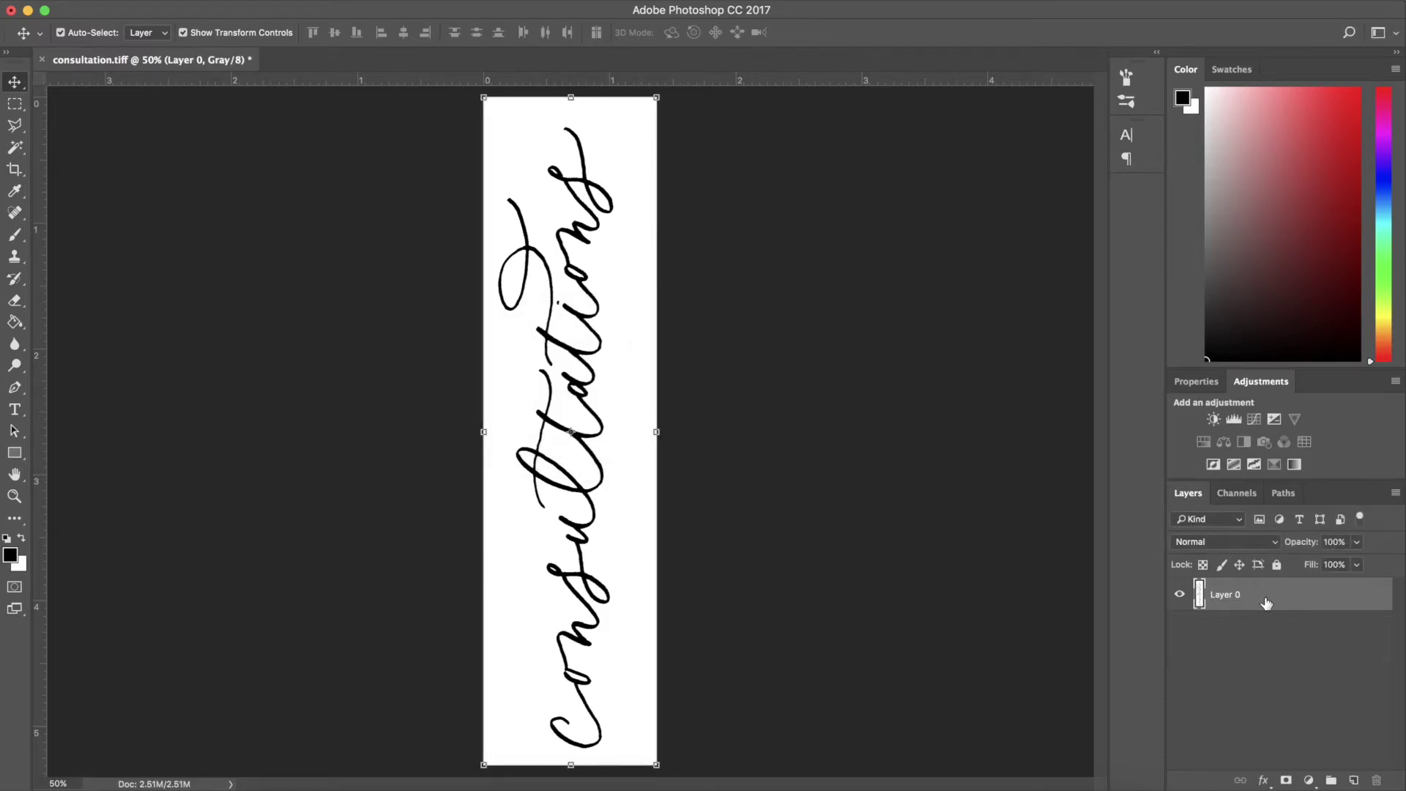
{"action": "left_click_drag", "start_coordinate": [1261, 603], "coordinate": [1262, 617]}
{"action": "left_click", "coordinate": [1180, 628]}
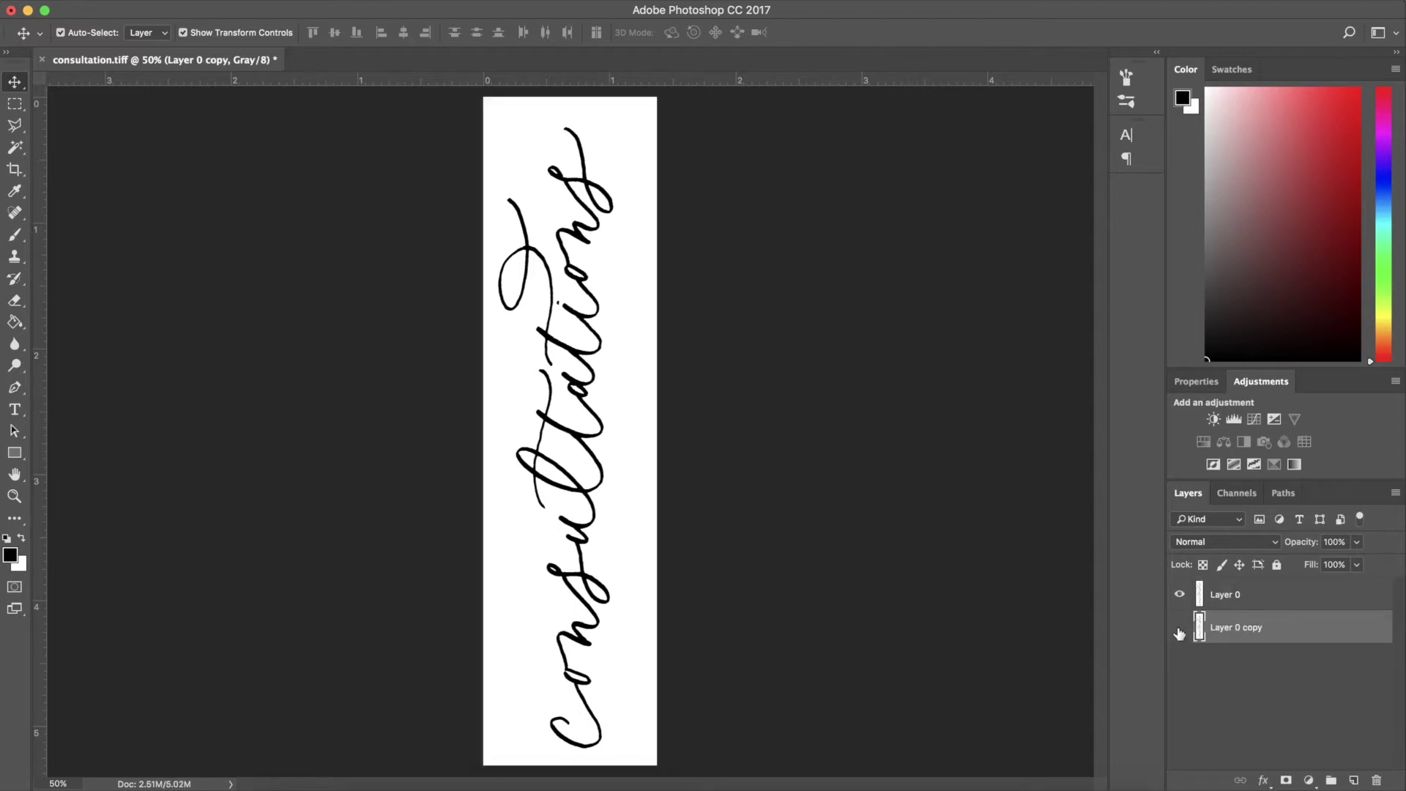
{"action": "left_click", "coordinate": [1246, 600]}
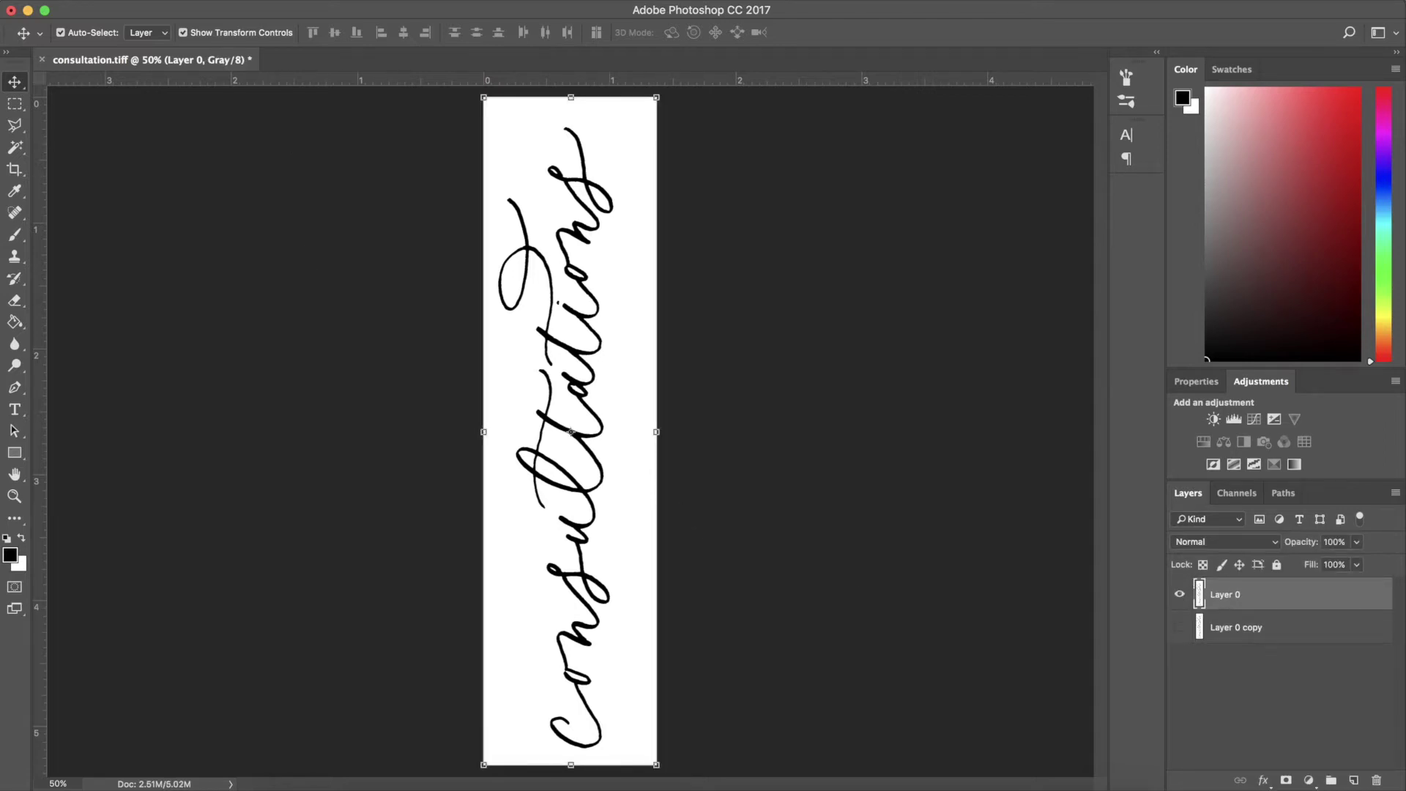
Rotate the canvas 90° clockwise so the lettering reads horizontally
{"action": "left_click", "coordinate": [222, 1]}
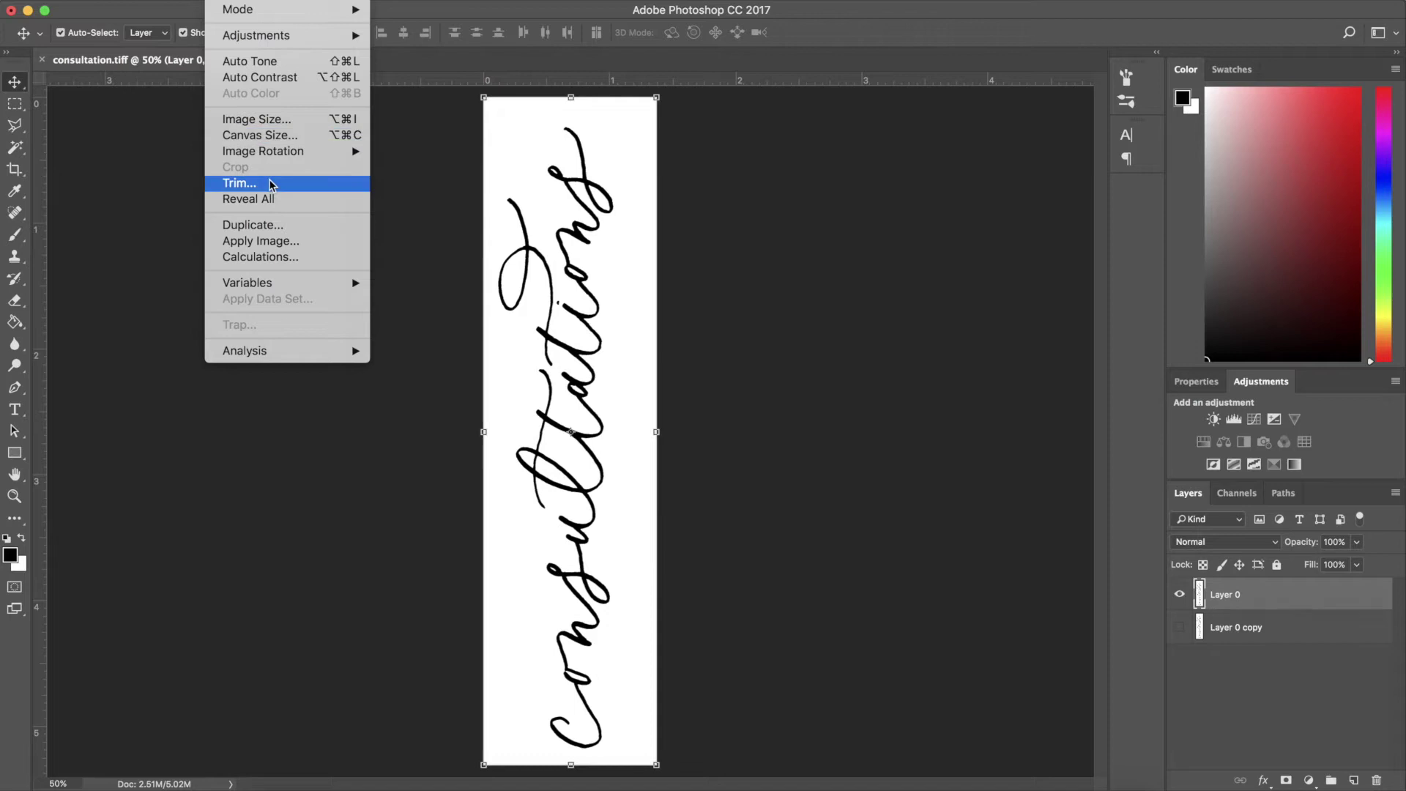
{"action": "mouse_move", "coordinate": [268, 152]}
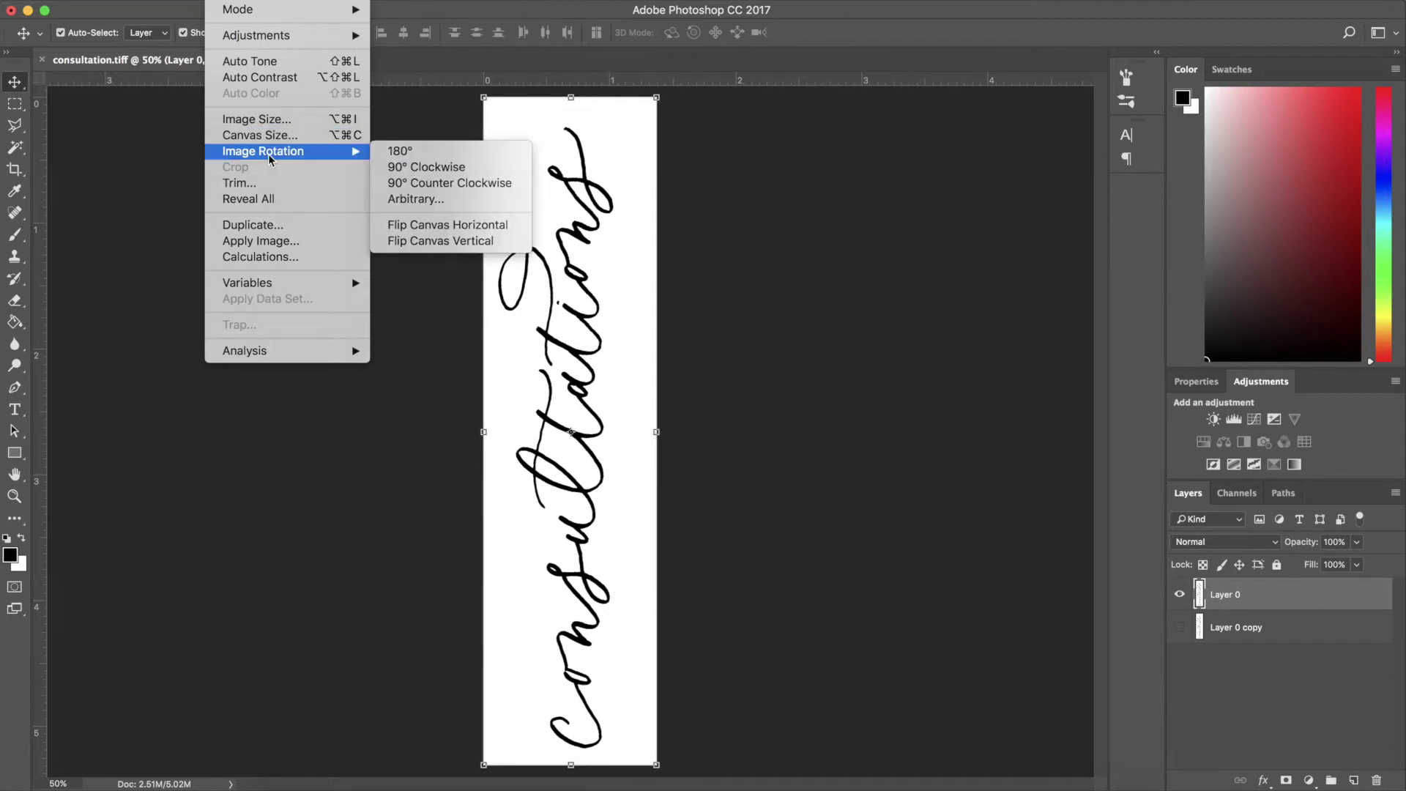
{"action": "left_click", "coordinate": [409, 170]}
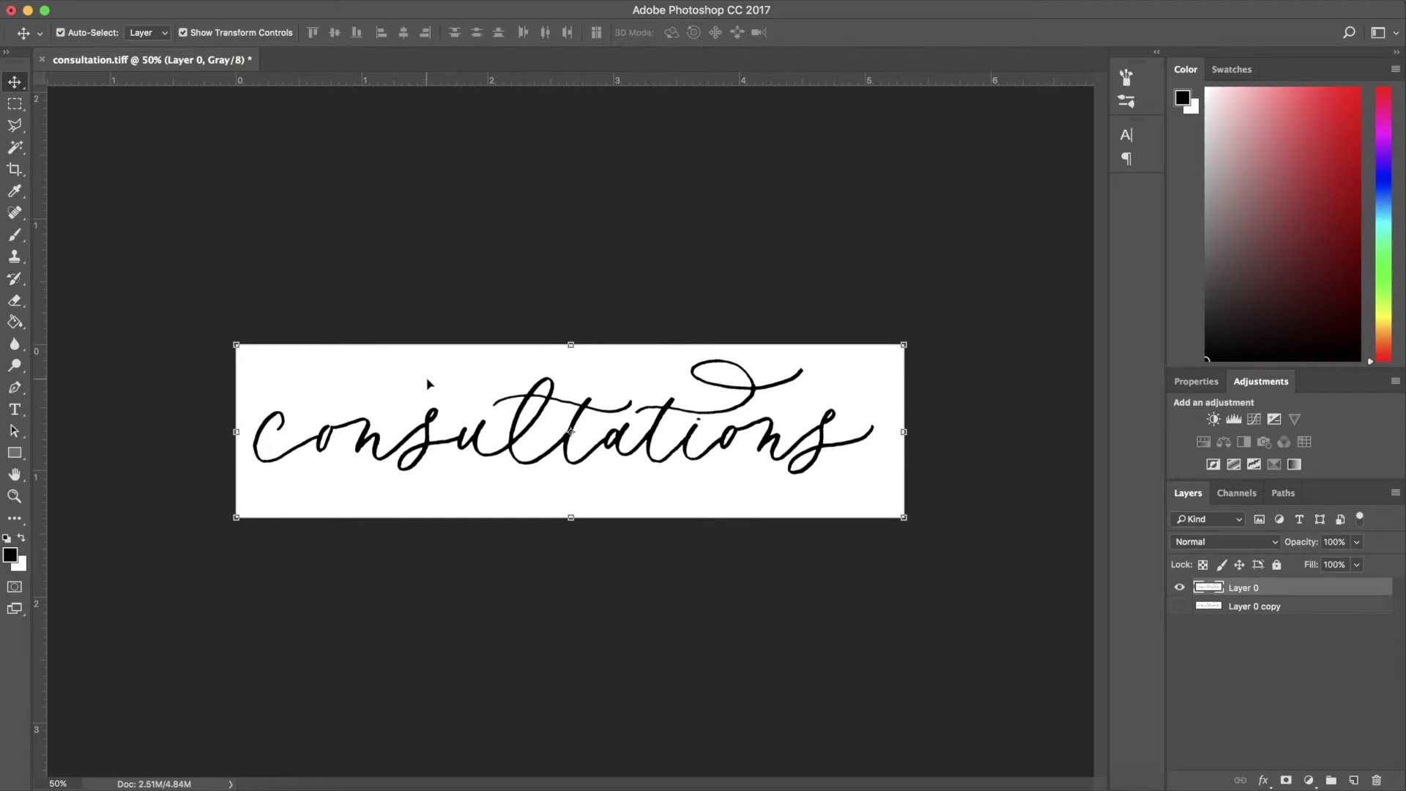
{"action": "scroll", "coordinate": [427, 379], "scroll_direction": "up", "scroll_amount": 5}
{"action": "scroll", "coordinate": [427, 380], "scroll_direction": "down", "scroll_amount": 4}
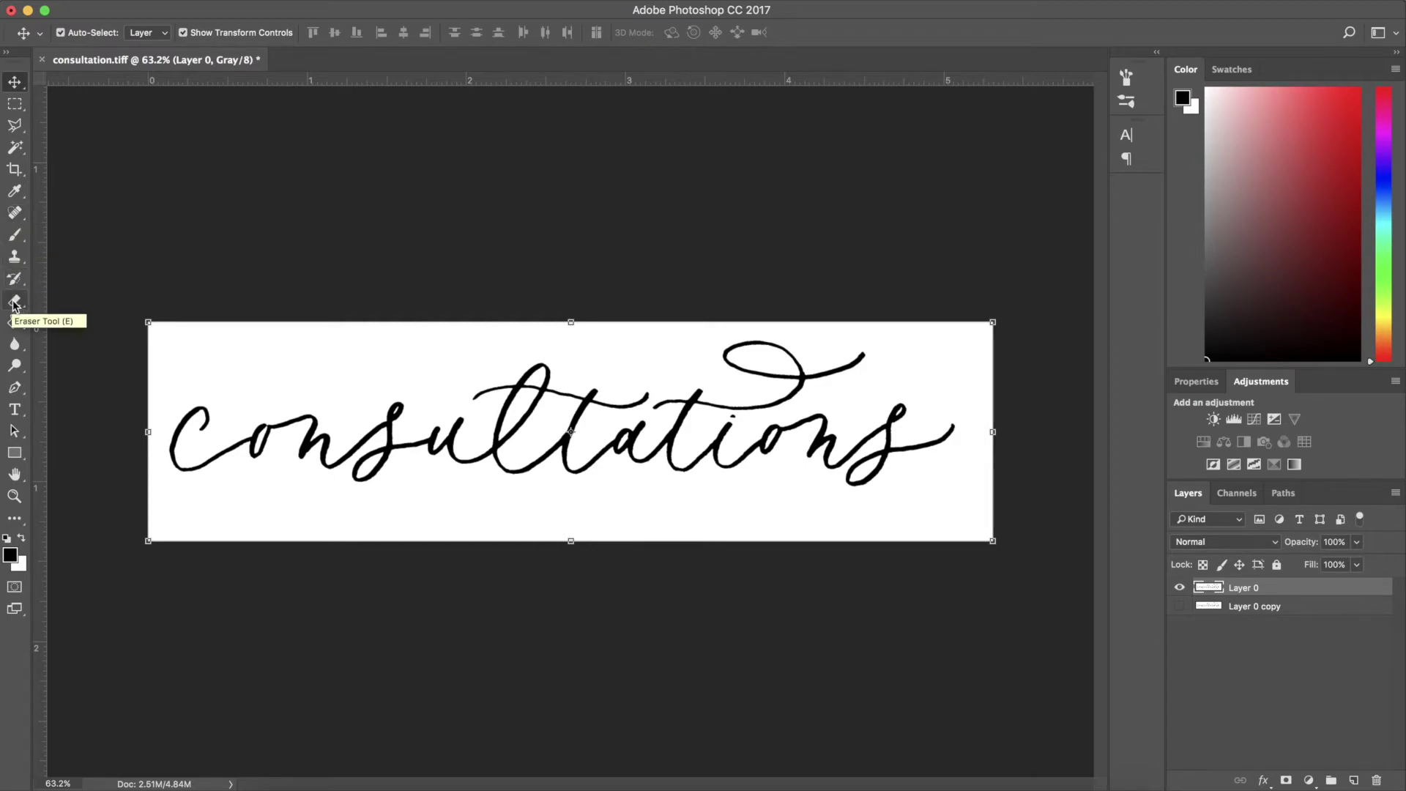
Remove the white background around and inside the lettering on Layer 0 with the non-contiguous Magic Eraser
{"action": "left_click_drag", "start_coordinate": [14, 302], "coordinate": [64, 330]}
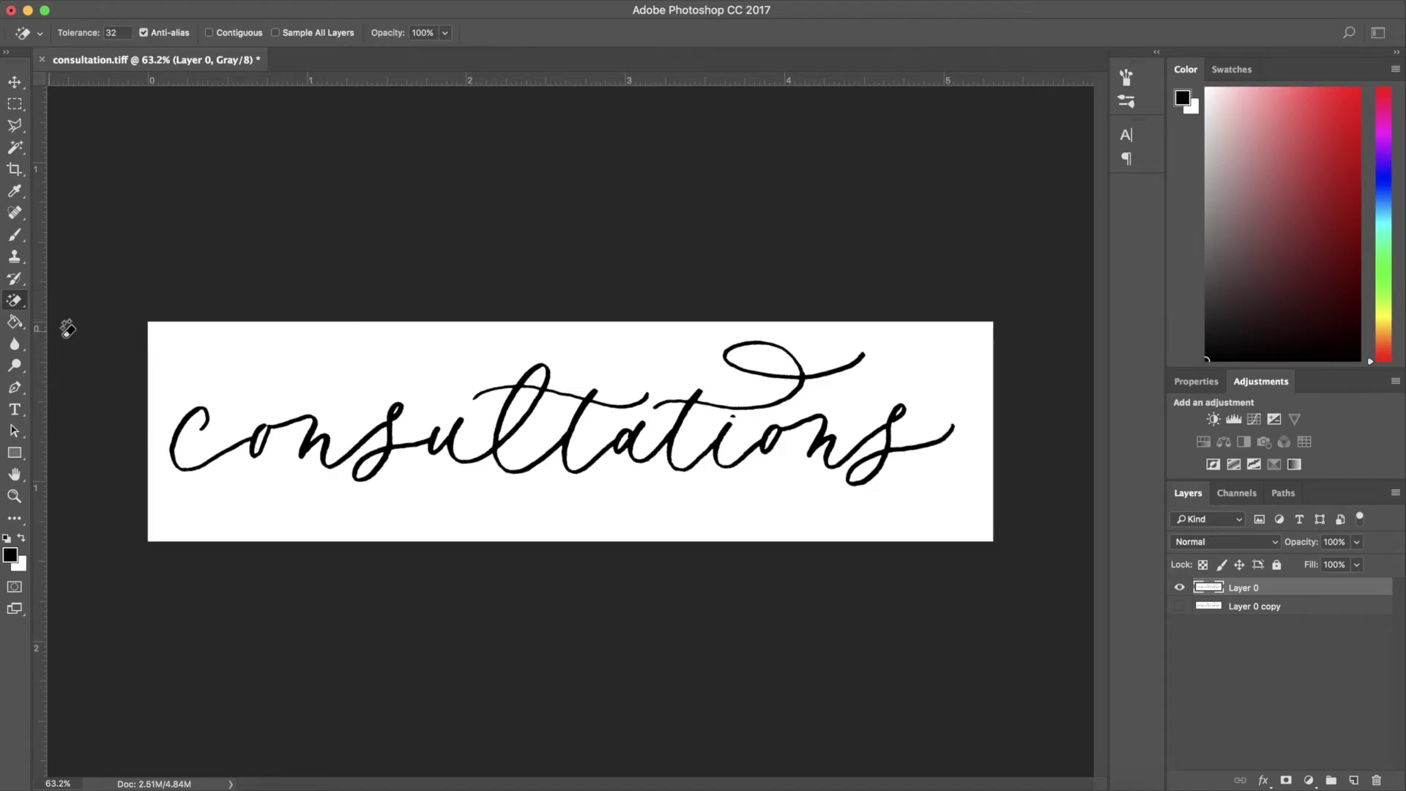
{"action": "left_click", "coordinate": [236, 362]}
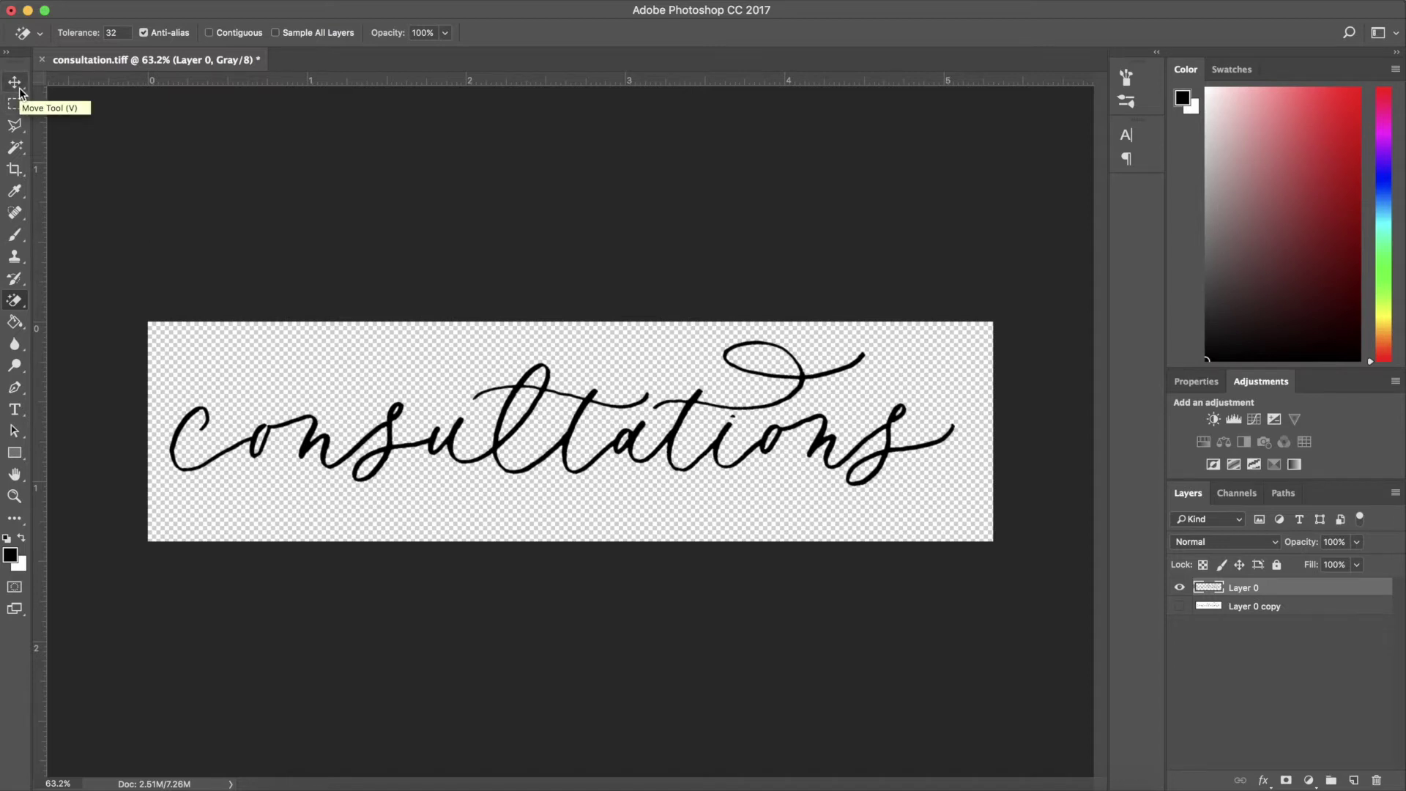
Set up the Brush tool with a 14 px tip at 100% hardness for retouching the first letters
{"action": "scroll", "coordinate": [245, 489], "scroll_direction": "up", "scroll_amount": 5}
{"action": "scroll", "coordinate": [244, 486], "scroll_direction": "left", "scroll_amount": 8}
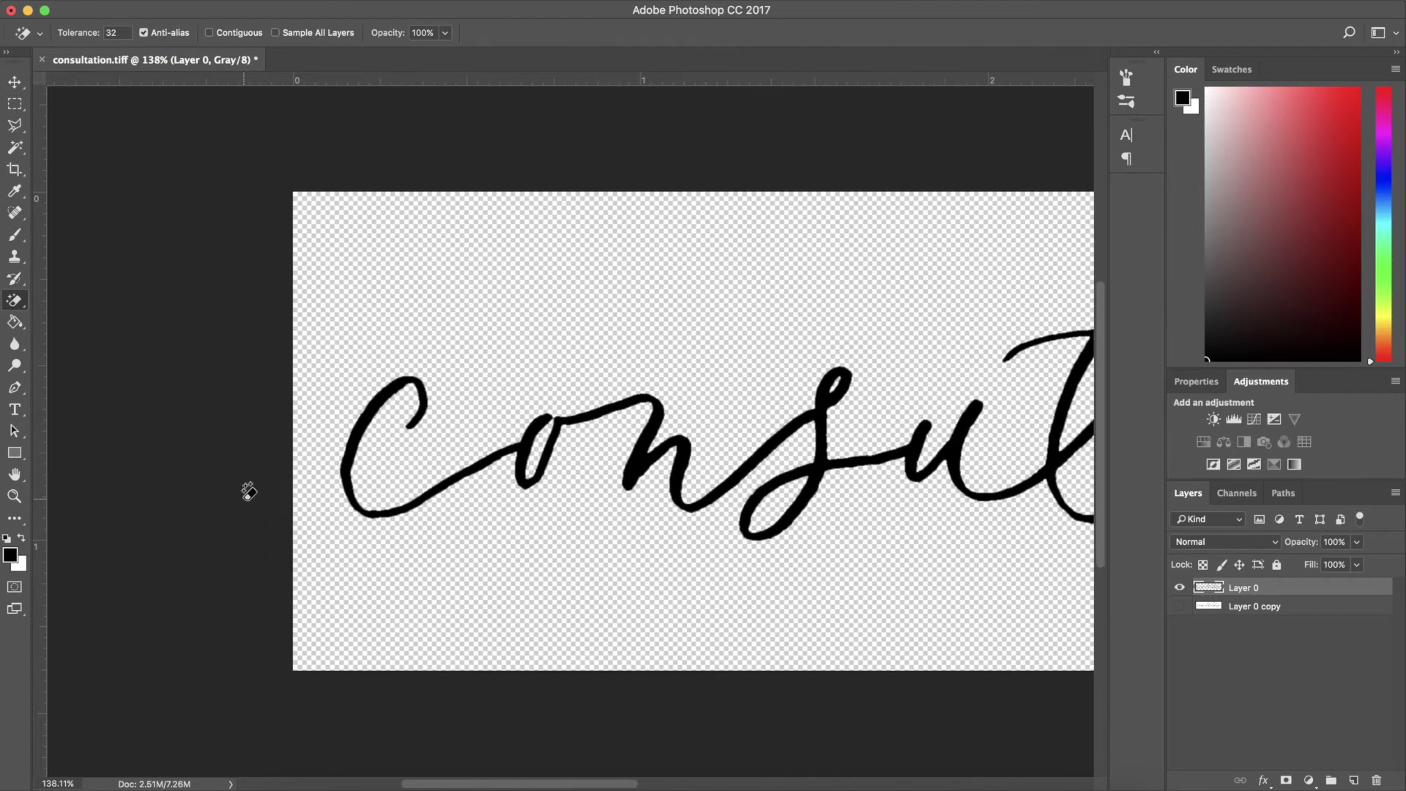
{"action": "scroll", "coordinate": [244, 488], "scroll_direction": "up", "scroll_amount": 3}
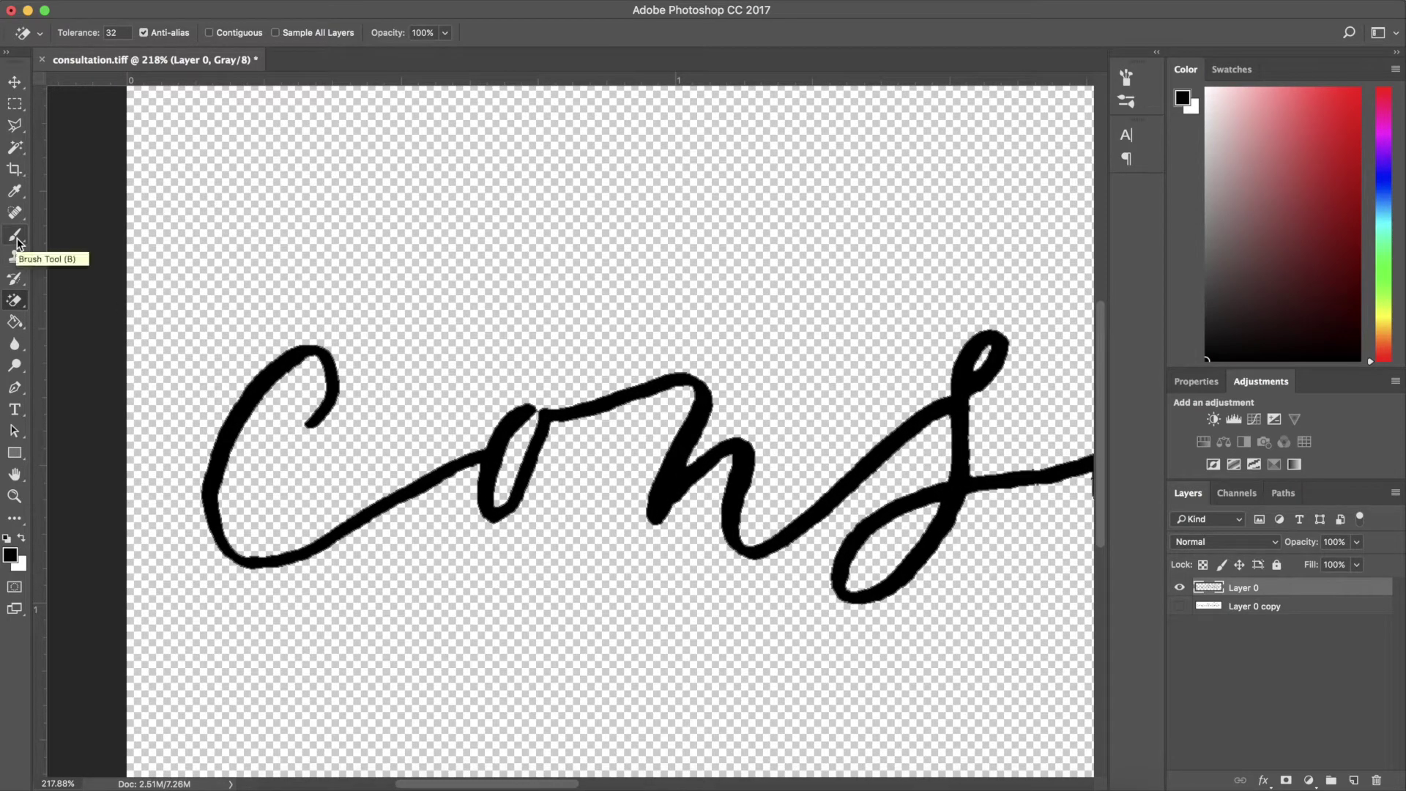
{"action": "left_click", "coordinate": [15, 236]}
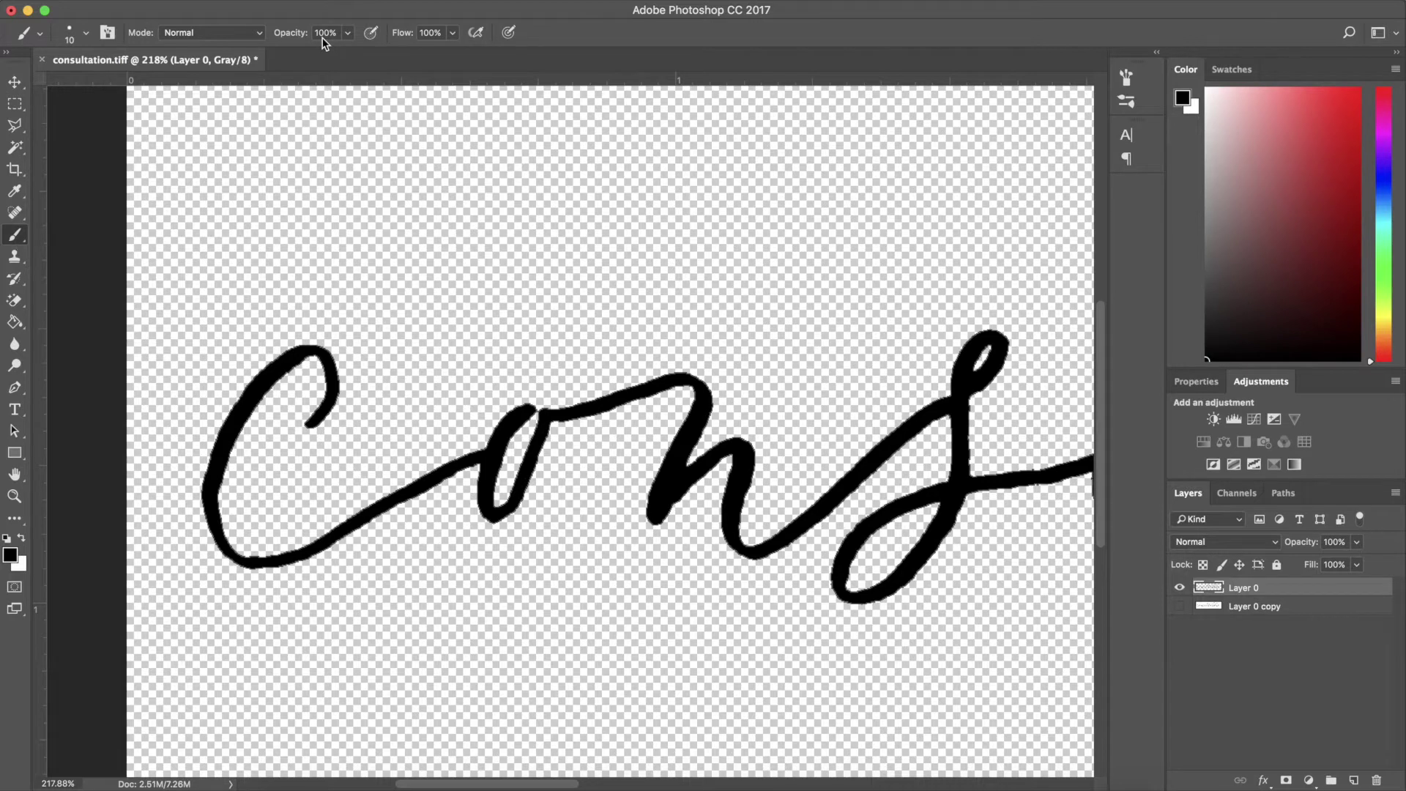
{"action": "left_click", "coordinate": [85, 33]}
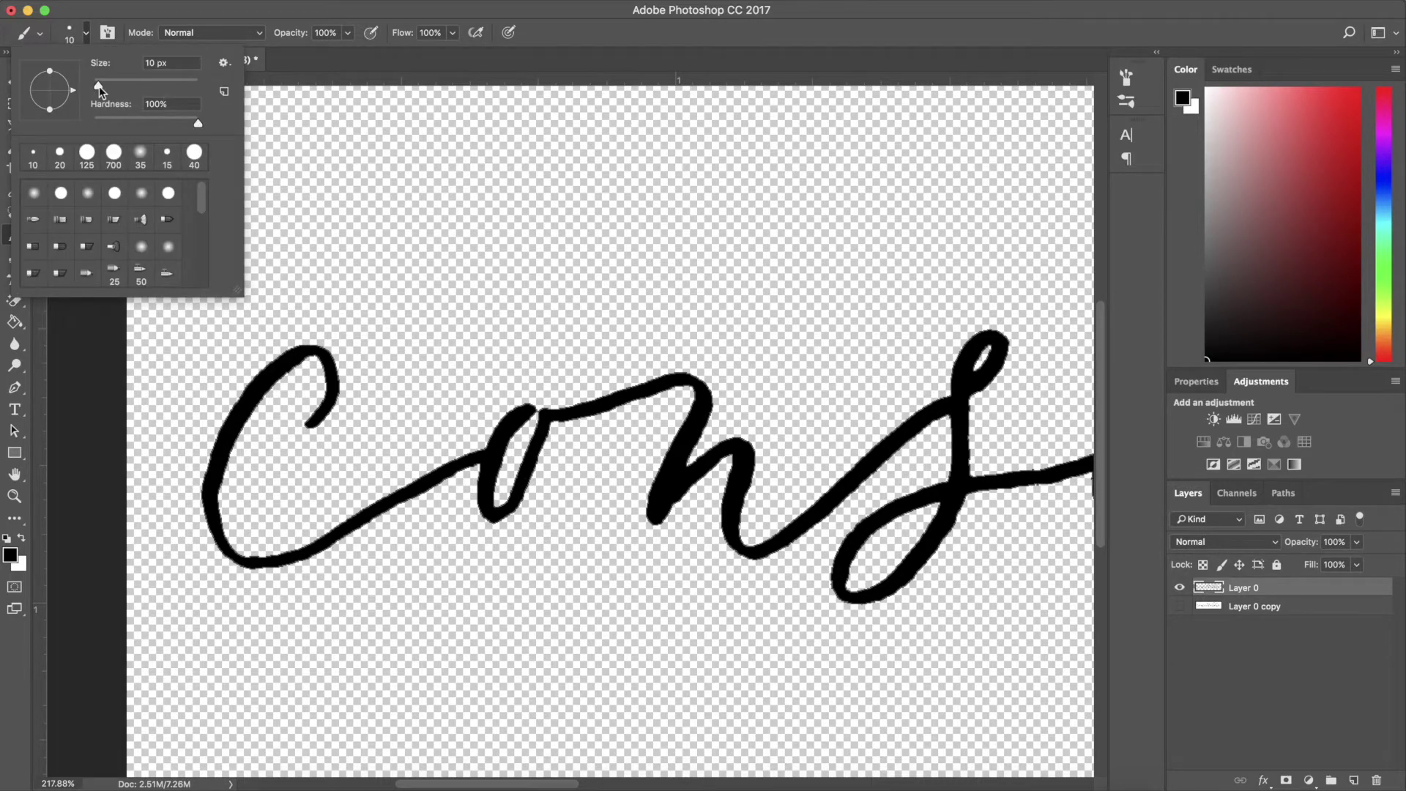
{"action": "left_click_drag", "start_coordinate": [99, 86], "coordinate": [103, 85]}
{"action": "left_click_drag", "start_coordinate": [103, 86], "coordinate": [100, 86]}
{"action": "scroll", "coordinate": [251, 429], "scroll_direction": "up", "scroll_amount": 5}
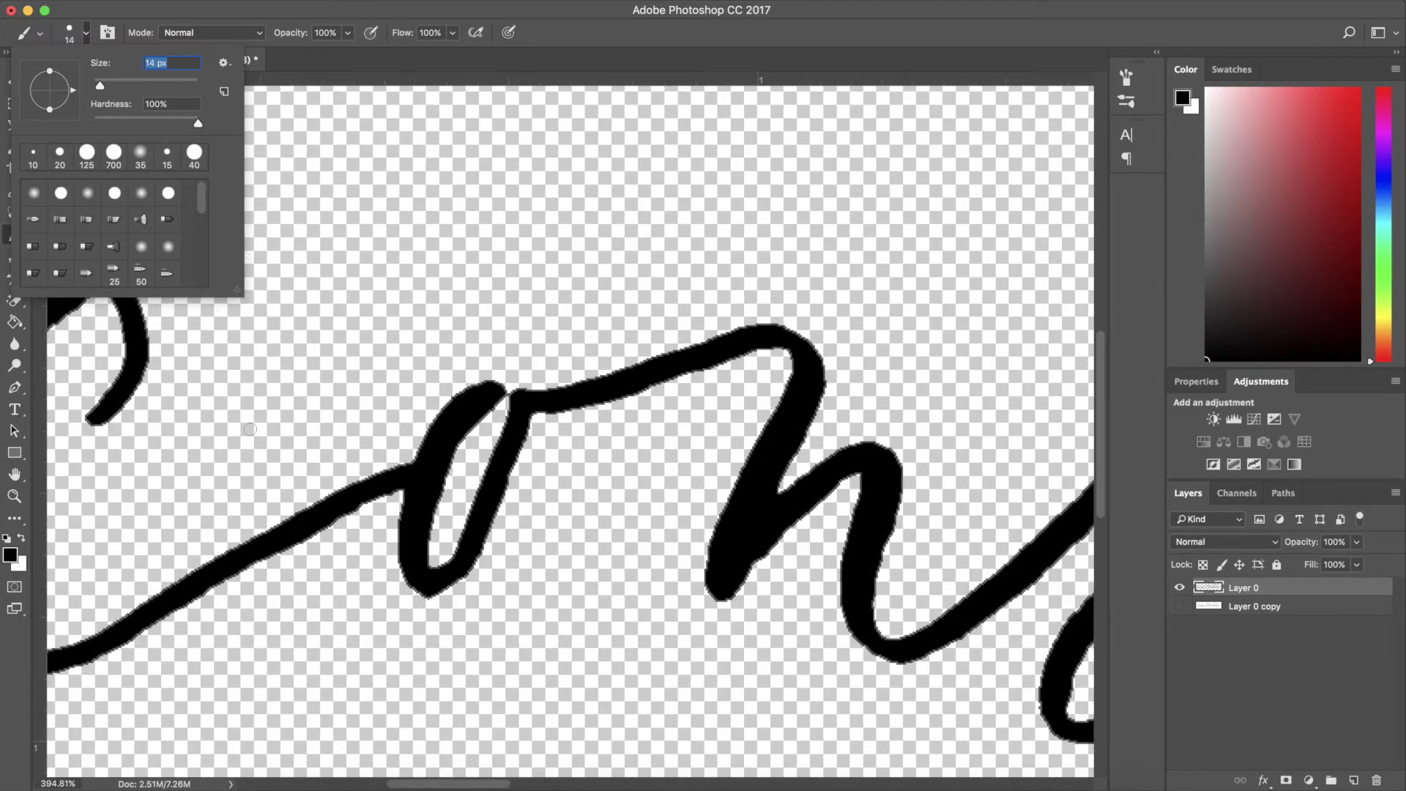
{"action": "scroll", "coordinate": [222, 499], "scroll_direction": "left", "scroll_amount": 4}
{"action": "key", "text": "Return"}
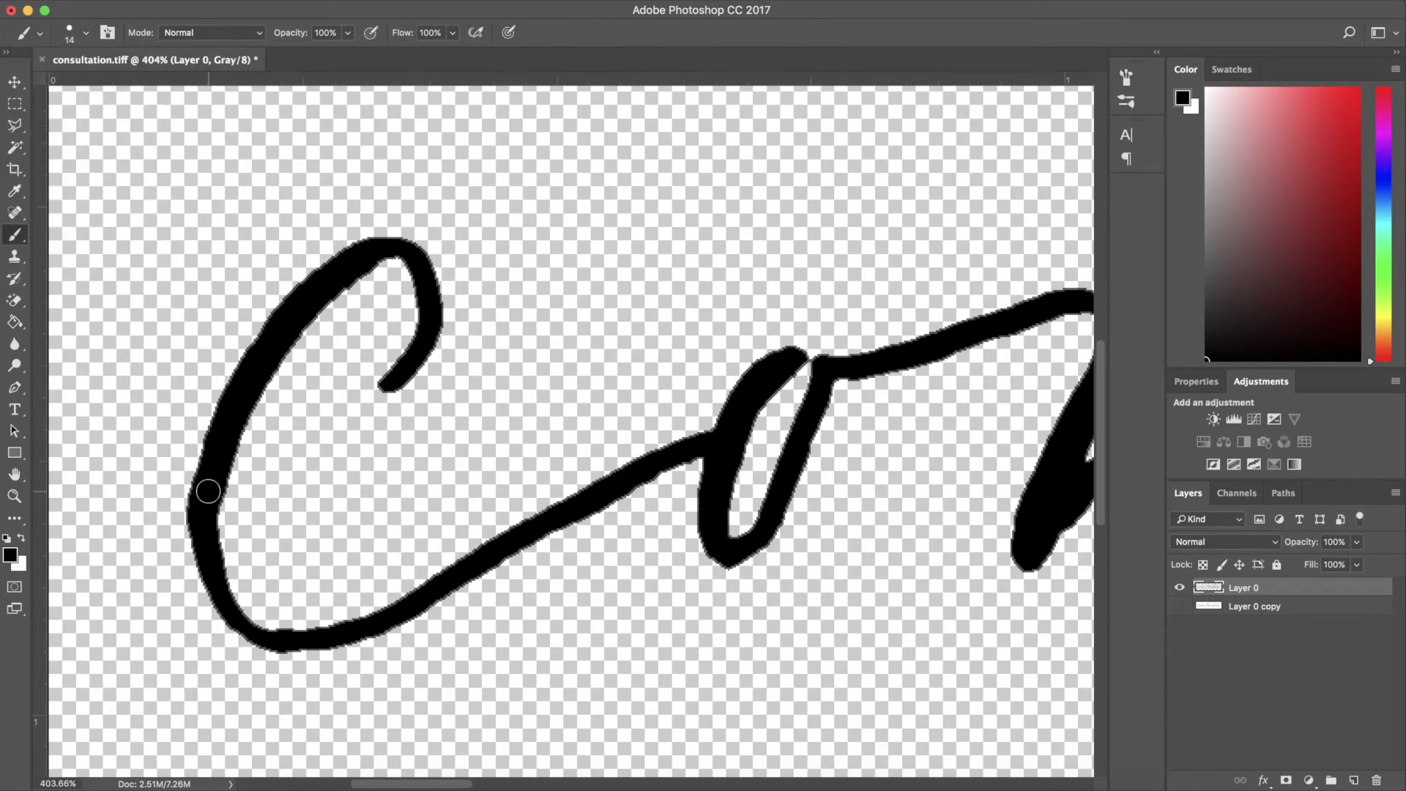
Smooth the left curve of the letter "c" with black brush strokes, reducing the brush size to 6 px for the outer edge
{"action": "left_click_drag", "start_coordinate": [210, 485], "coordinate": [209, 507]}
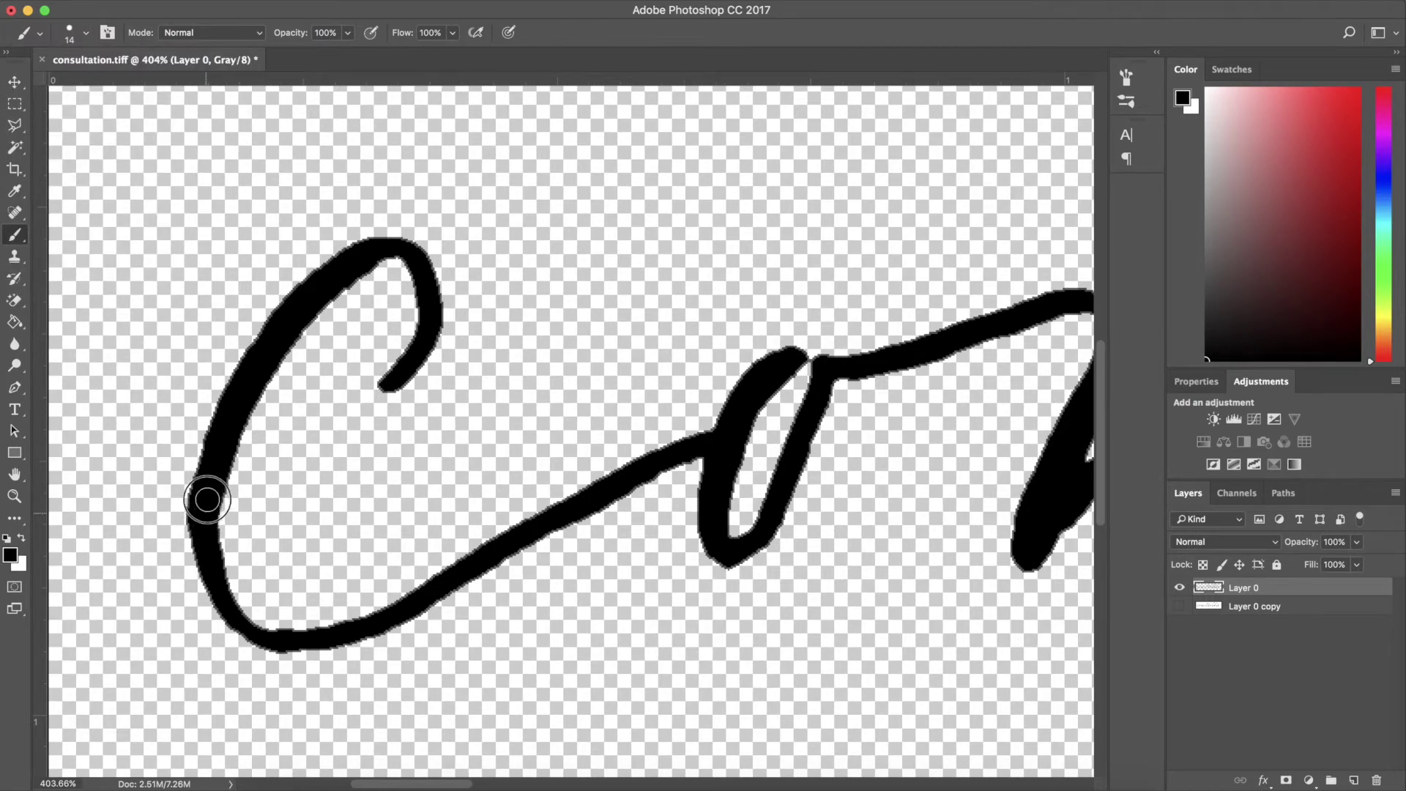
{"action": "left_click_drag", "start_coordinate": [208, 549], "coordinate": [227, 440]}
{"action": "key", "text": "["}
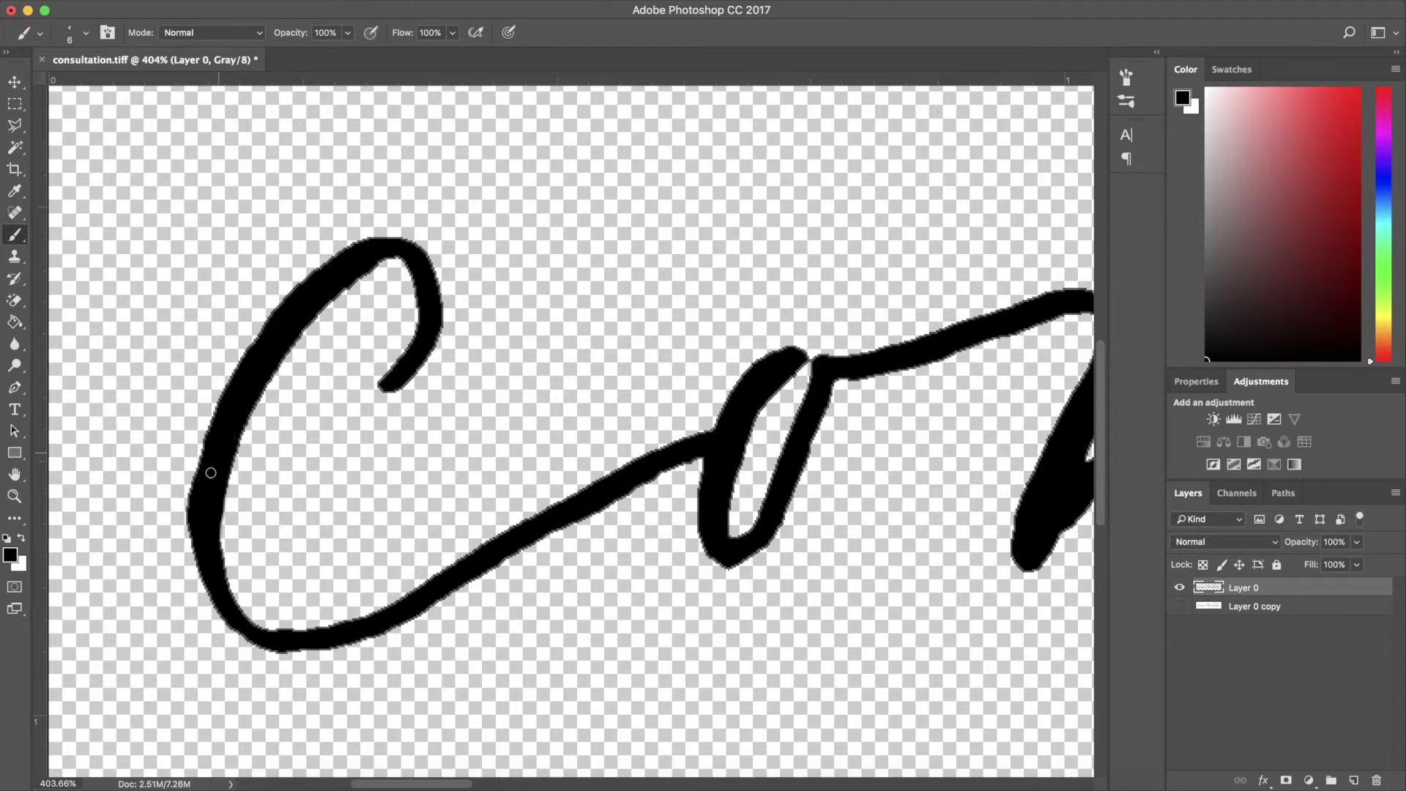
{"action": "left_click_drag", "start_coordinate": [191, 512], "coordinate": [201, 578]}
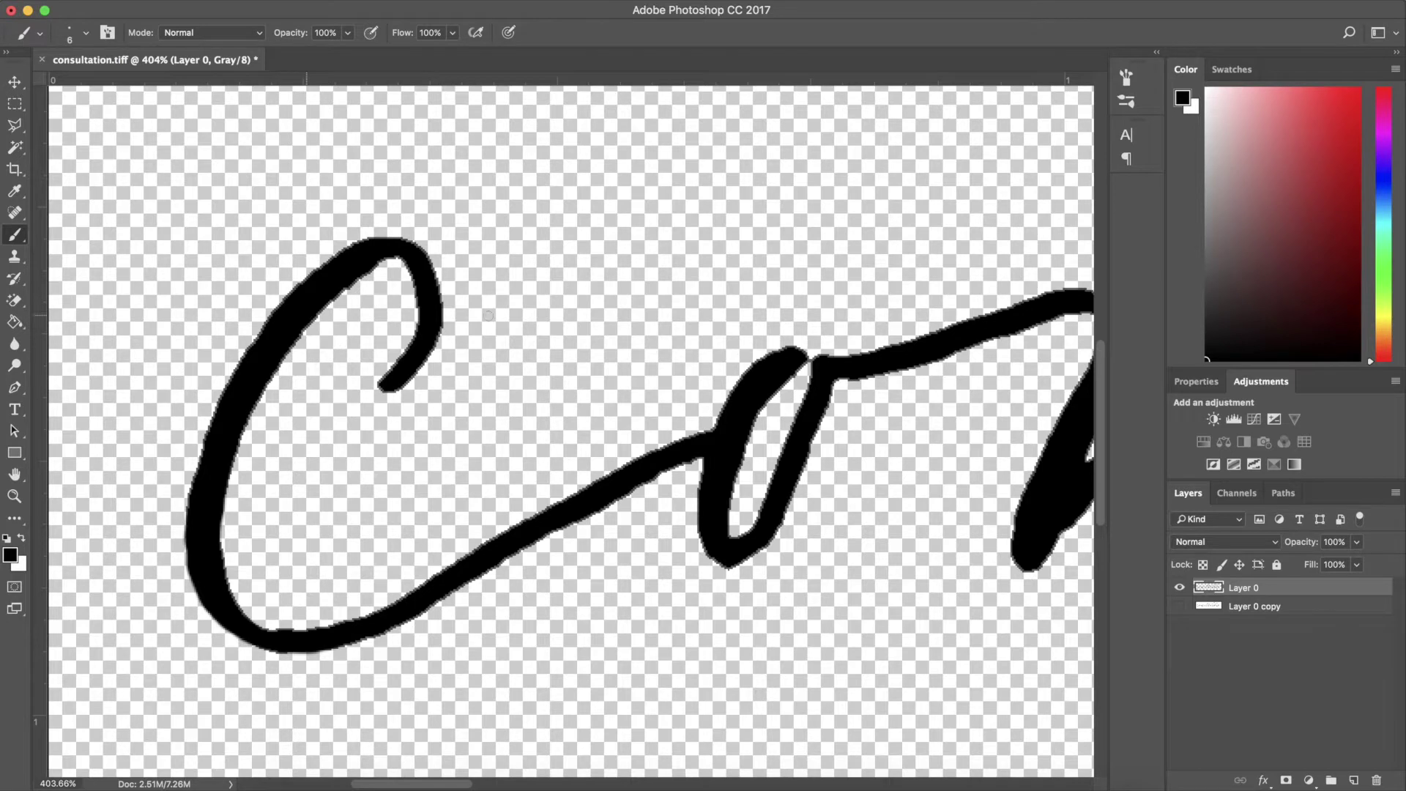
Smooth the lower left side and bottom of the letter "o" using the 6 px brush and the regular Eraser
{"action": "scroll", "coordinate": [704, 364], "scroll_direction": "right", "scroll_amount": 2}
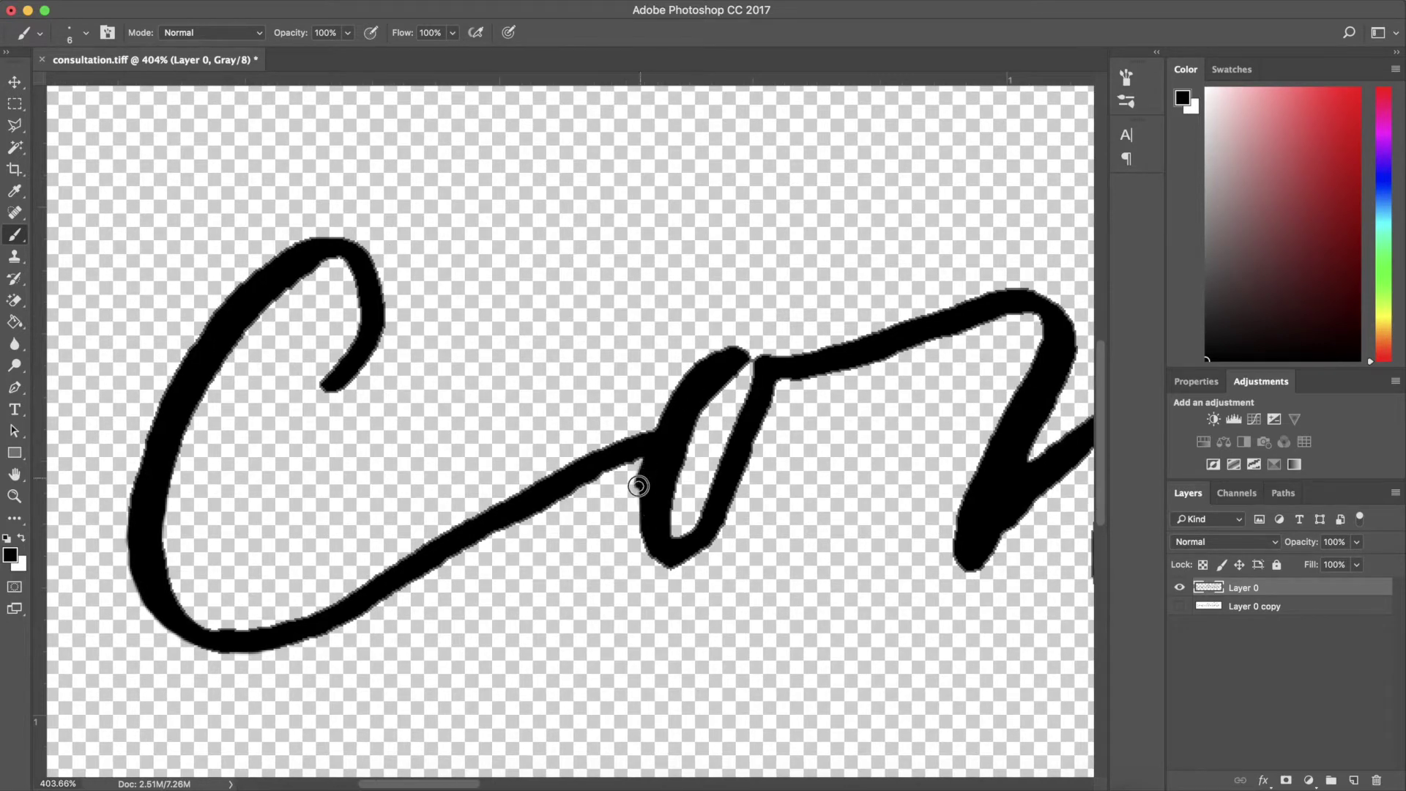
{"action": "left_click_drag", "start_coordinate": [639, 486], "coordinate": [703, 543]}
{"action": "key", "text": "e"}
{"action": "key", "text": "shift+e"}
{"action": "left_click", "coordinate": [666, 583]}
{"action": "scroll", "coordinate": [666, 583], "scroll_direction": "right", "scroll_amount": 2}
{"action": "key", "text": "b"}
{"action": "left_click_drag", "start_coordinate": [612, 550], "coordinate": [625, 553]}
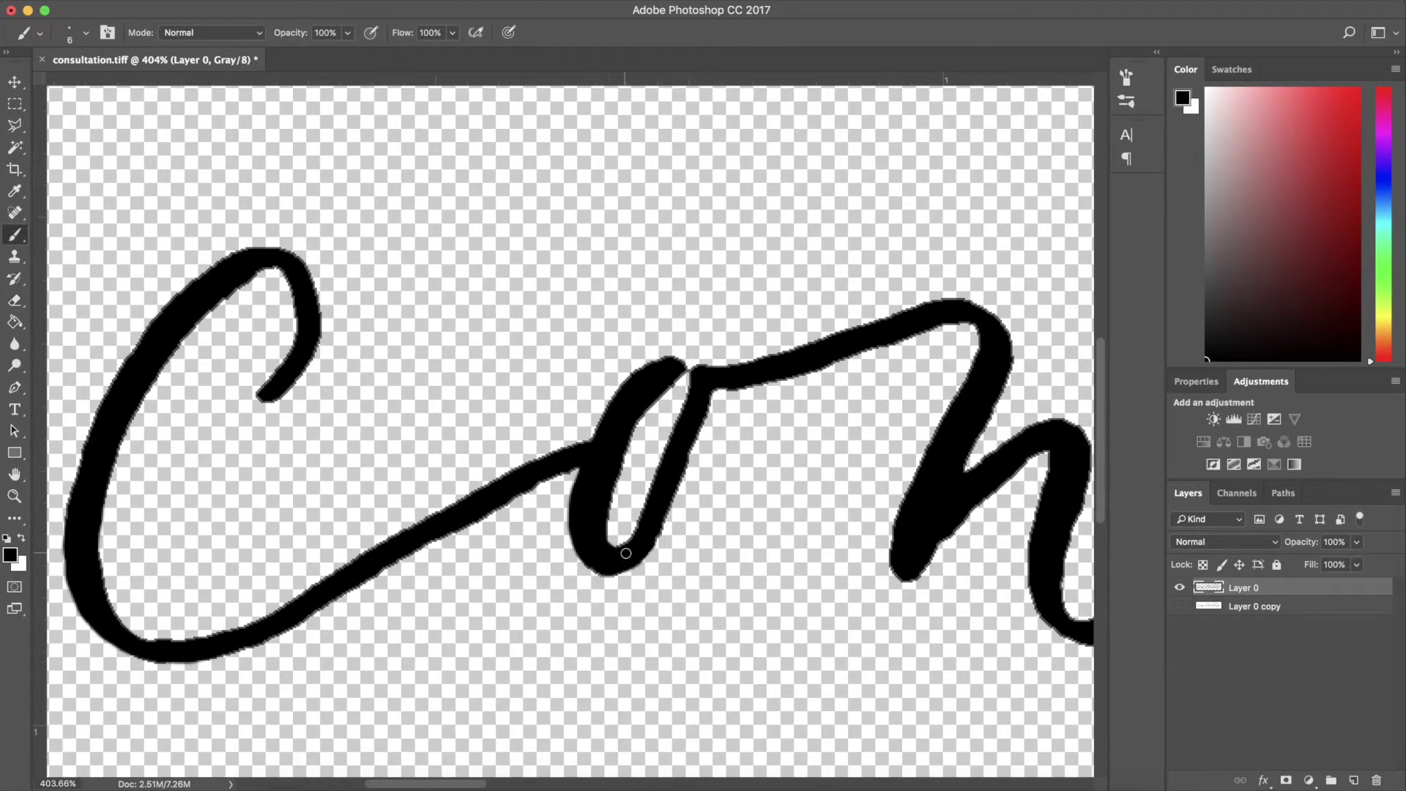
{"action": "scroll", "coordinate": [627, 553], "scroll_direction": "right", "scroll_amount": 10}
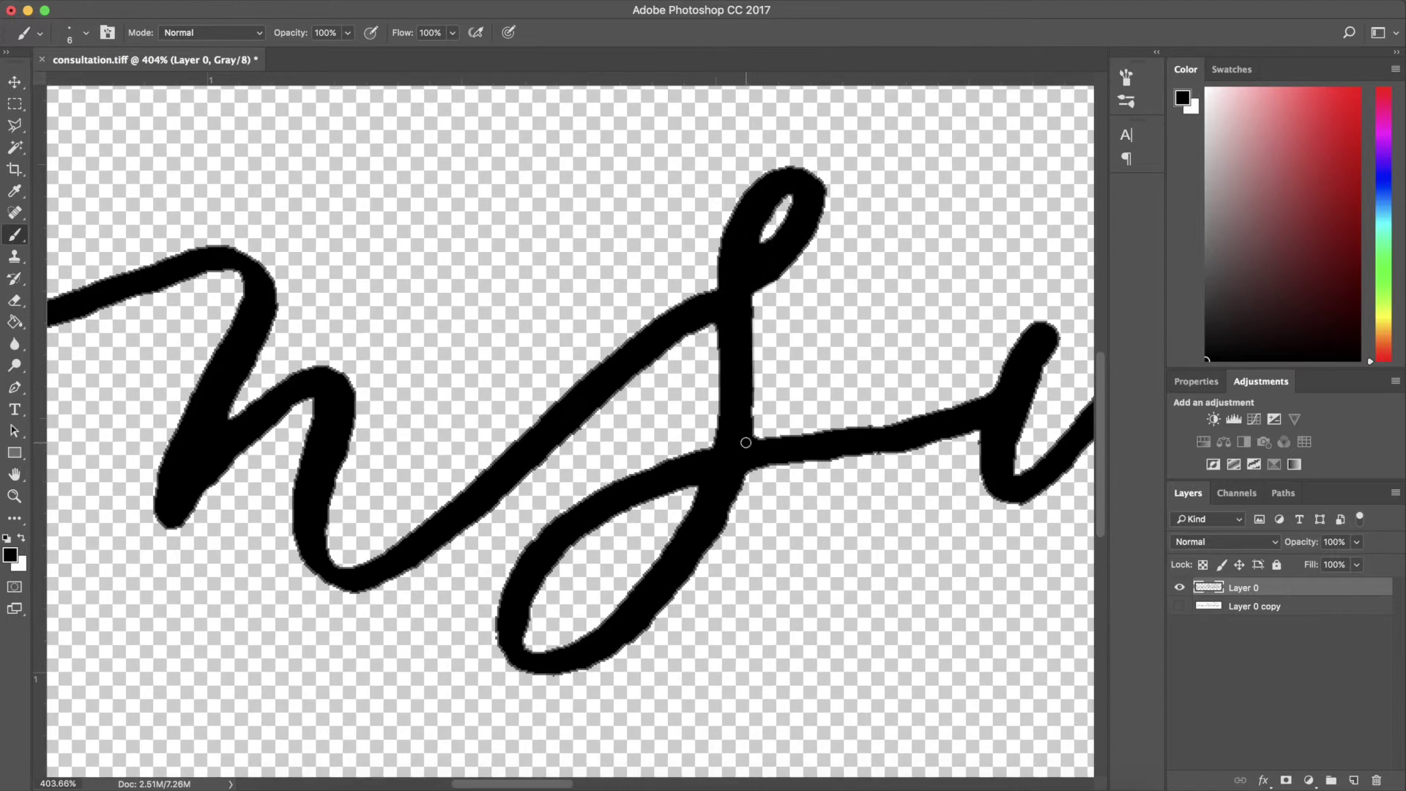
Smooth the right edge of the "s" lower loop and the neighbouring strokes through the "l" with the 6 px black brush
{"action": "mouse_move", "coordinate": [746, 442]}
{"action": "left_mouse_down"}
{"action": "mouse_move", "coordinate": [732, 512]}
{"action": "mouse_move", "coordinate": [642, 626]}
{"action": "left_mouse_up"}
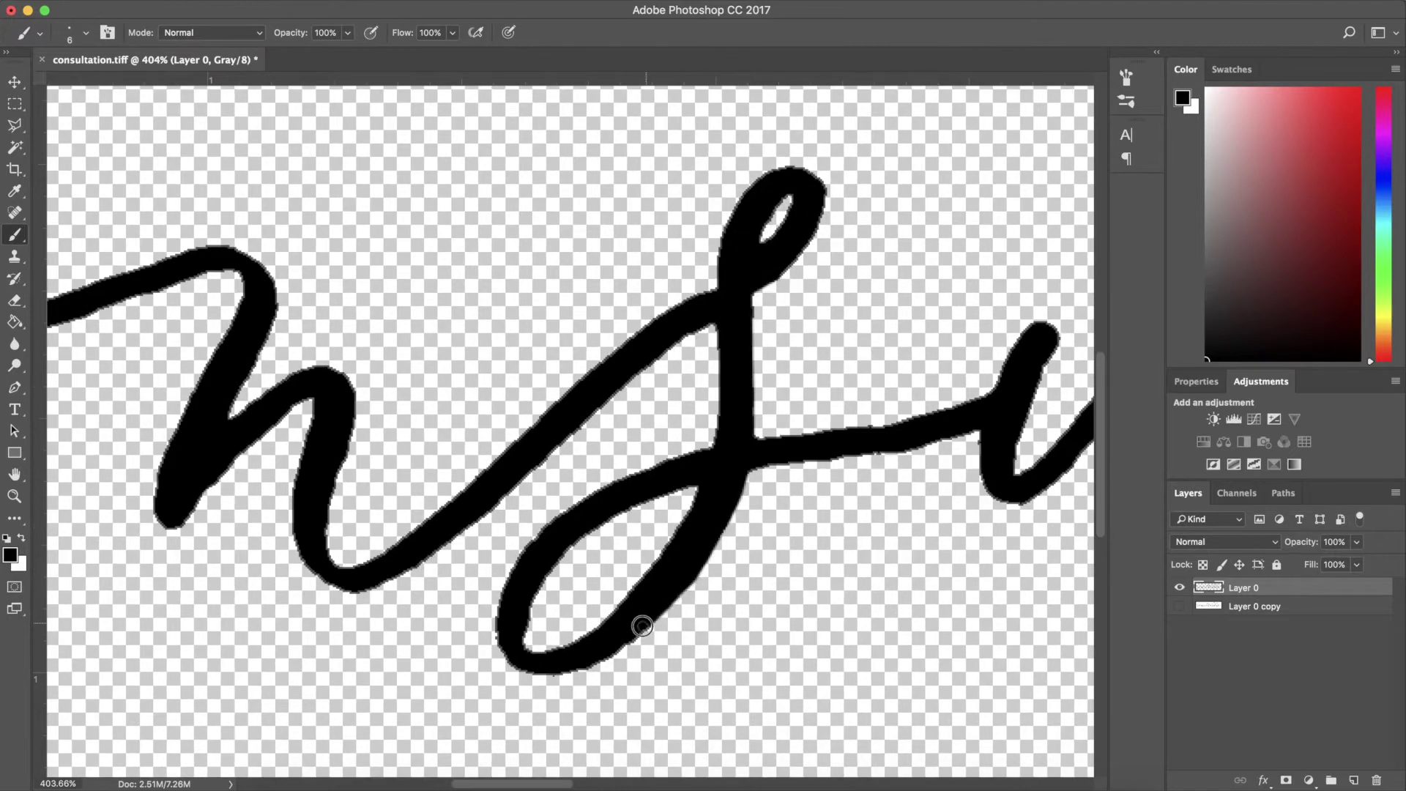
{"action": "scroll", "coordinate": [643, 627], "scroll_direction": "right", "scroll_amount": 5}
{"action": "left_click_drag", "start_coordinate": [706, 389], "coordinate": [679, 522]}
{"action": "scroll", "coordinate": [678, 521], "scroll_direction": "right", "scroll_amount": 3}
{"action": "scroll", "coordinate": [620, 478], "scroll_direction": "right", "scroll_amount": 3}
{"action": "mouse_move", "coordinate": [657, 387]}
{"action": "left_mouse_down"}
{"action": "mouse_move", "coordinate": [619, 478]}
{"action": "mouse_move", "coordinate": [753, 282]}
{"action": "left_mouse_up"}
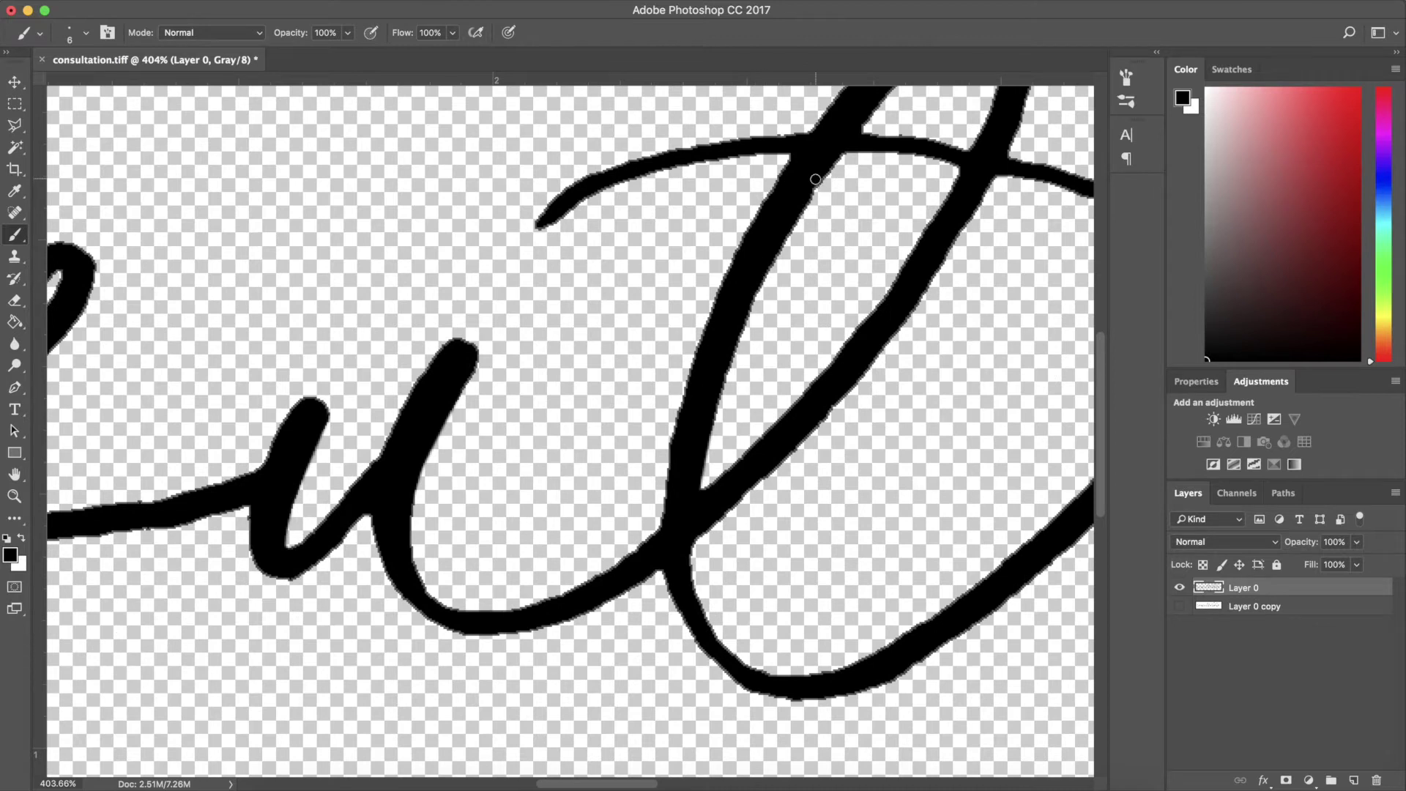
Even out the upper and lower edges of the crossbar running from the "l" to the first "t" with straight black brush strokes
{"action": "scroll", "coordinate": [814, 183], "scroll_direction": "right", "scroll_amount": 4}
{"action": "scroll", "coordinate": [813, 183], "scroll_direction": "up", "scroll_amount": 2}
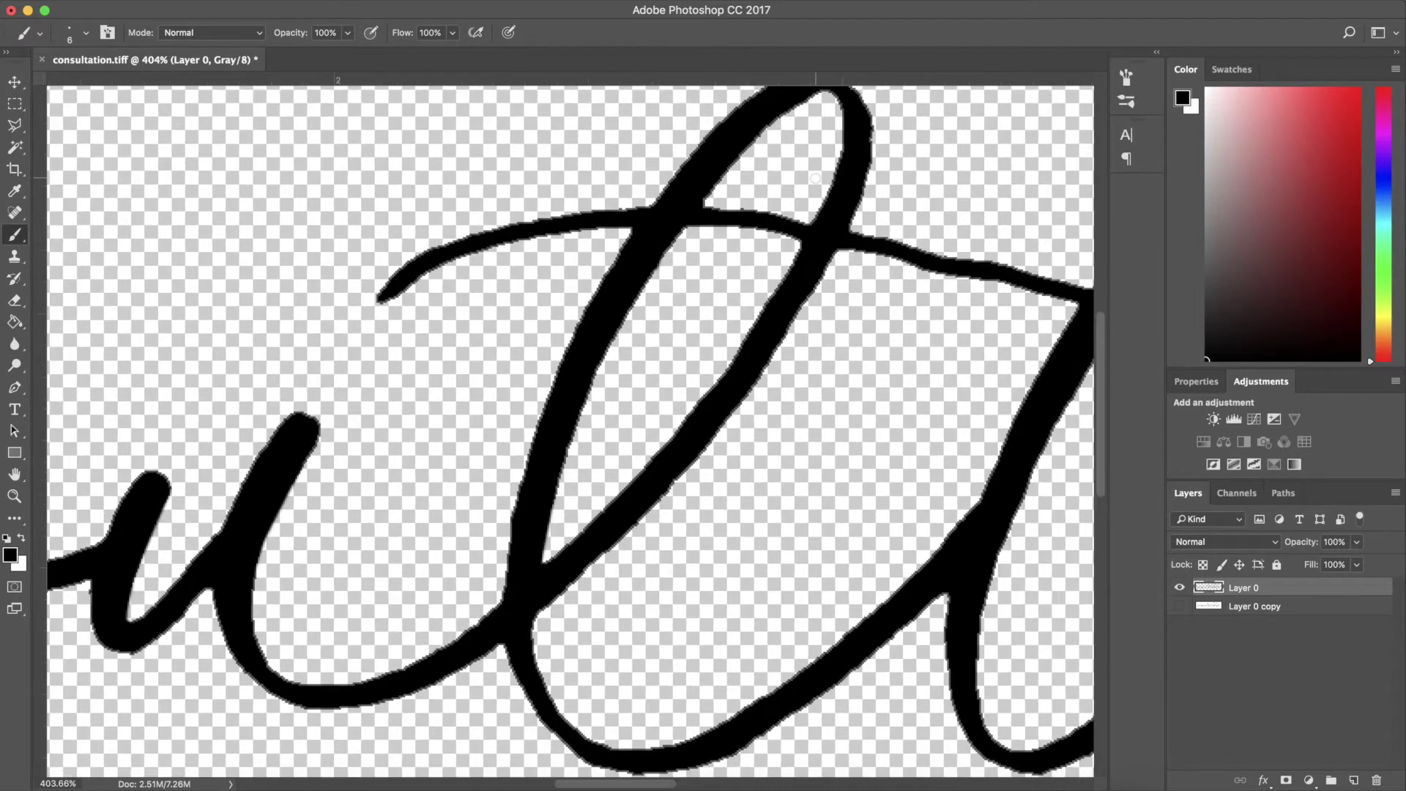
{"action": "mouse_move", "coordinate": [710, 202]}
{"action": "left_mouse_down"}
{"action": "mouse_move", "coordinate": [708, 188]}
{"action": "mouse_move", "coordinate": [694, 209]}
{"action": "left_mouse_up"}
{"action": "left_click", "coordinate": [861, 237]}
{"action": "left_click", "coordinate": [1015, 272], "text": "shift"}
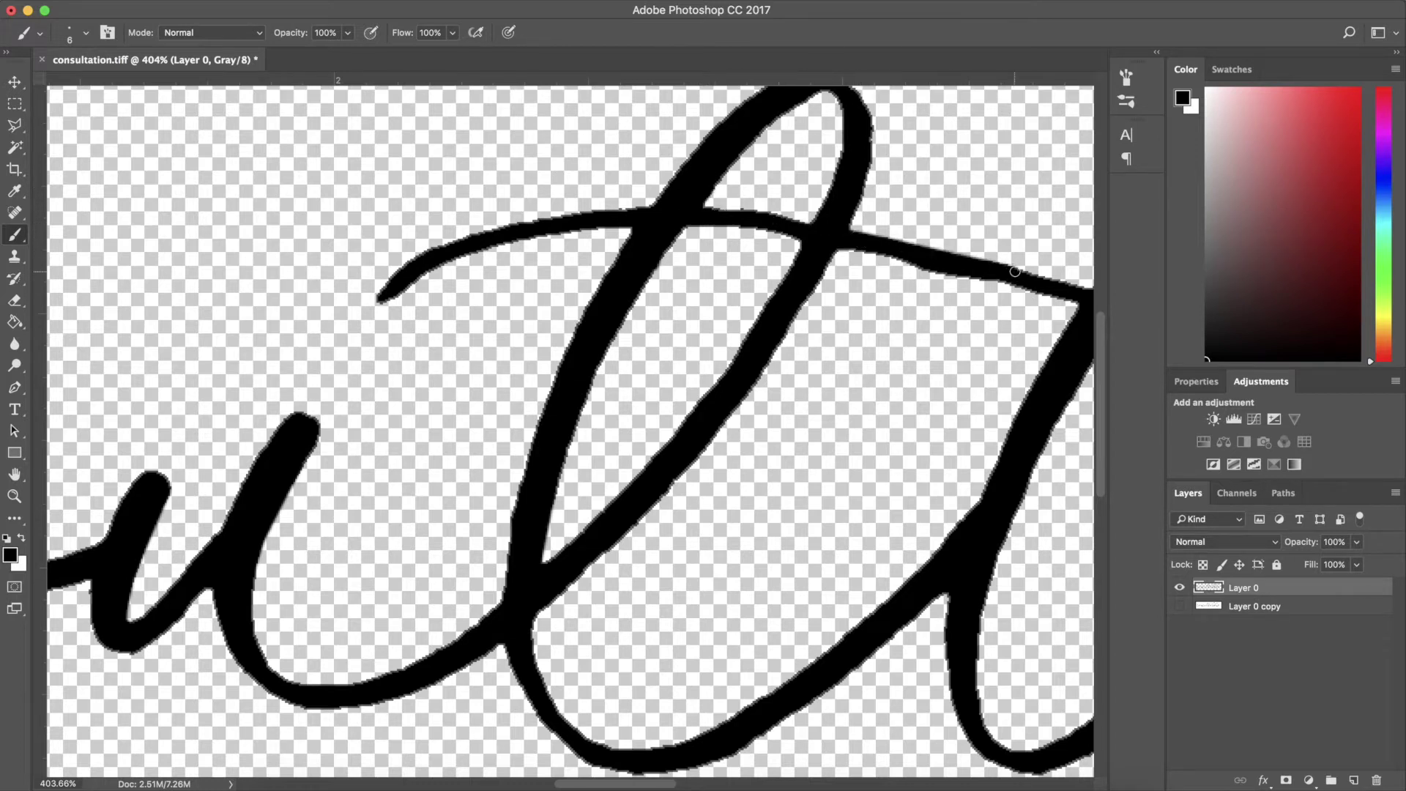
{"action": "left_click", "coordinate": [1085, 293], "text": "shift"}
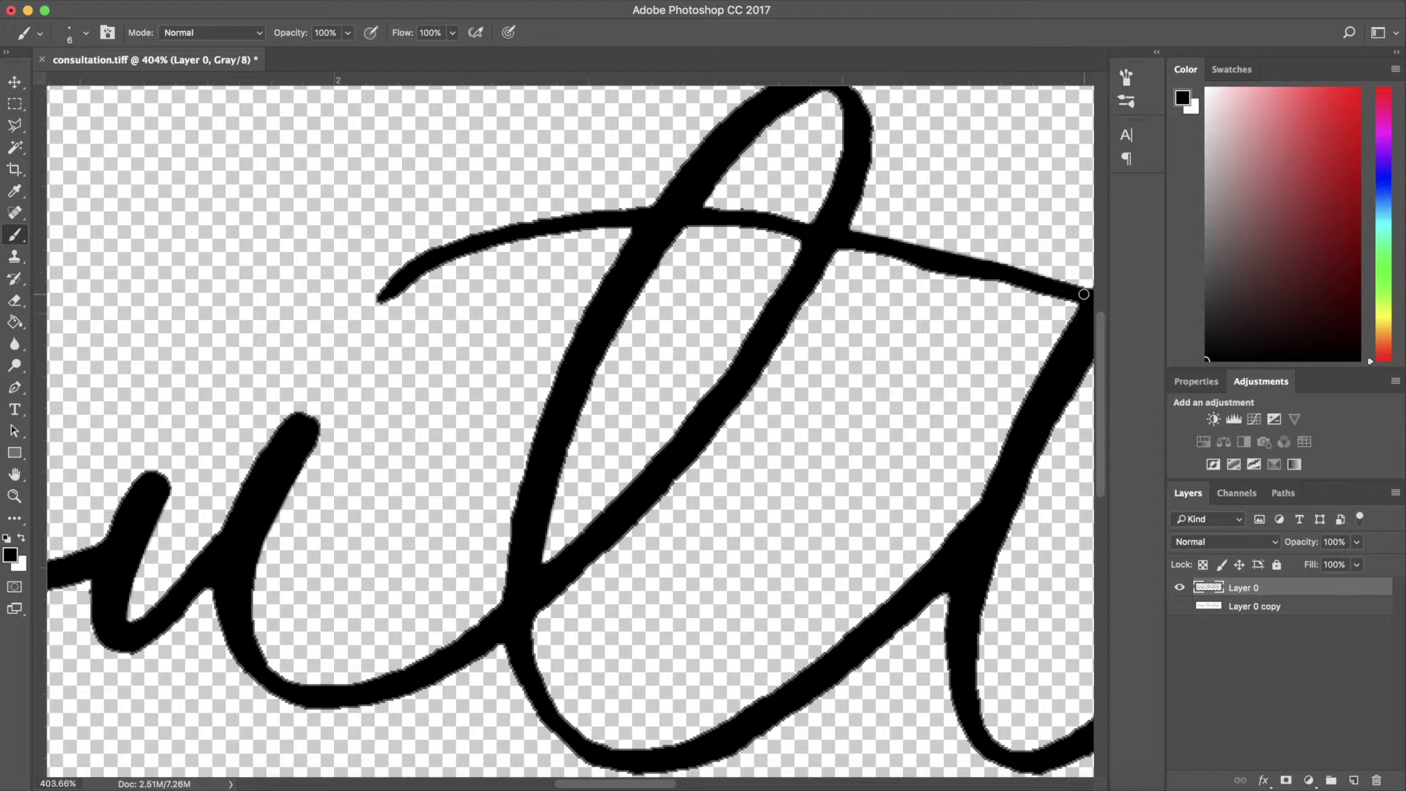
{"action": "left_click", "coordinate": [677, 223]}
{"action": "left_click", "coordinate": [753, 223], "text": "shift"}
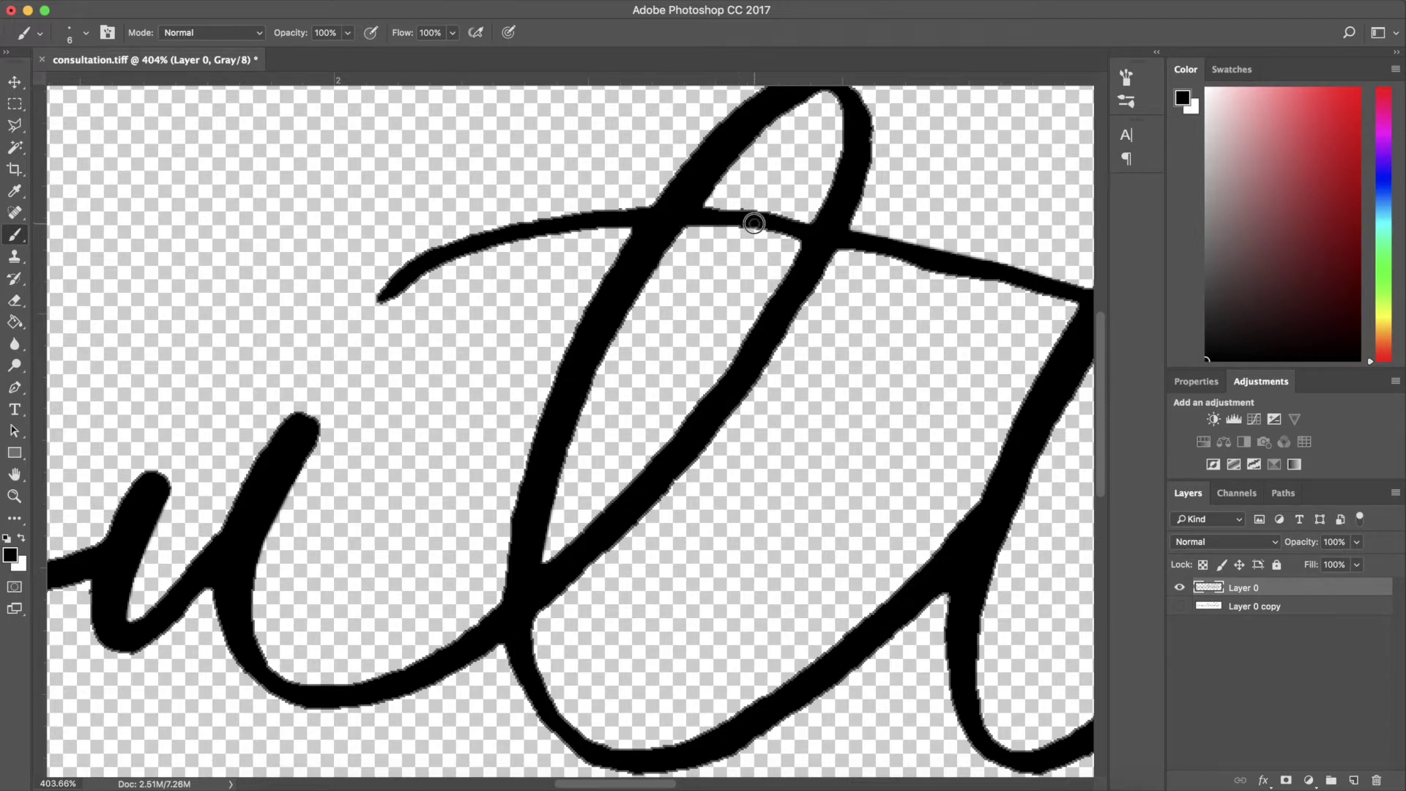
{"action": "left_click", "coordinate": [815, 240], "text": "shift"}
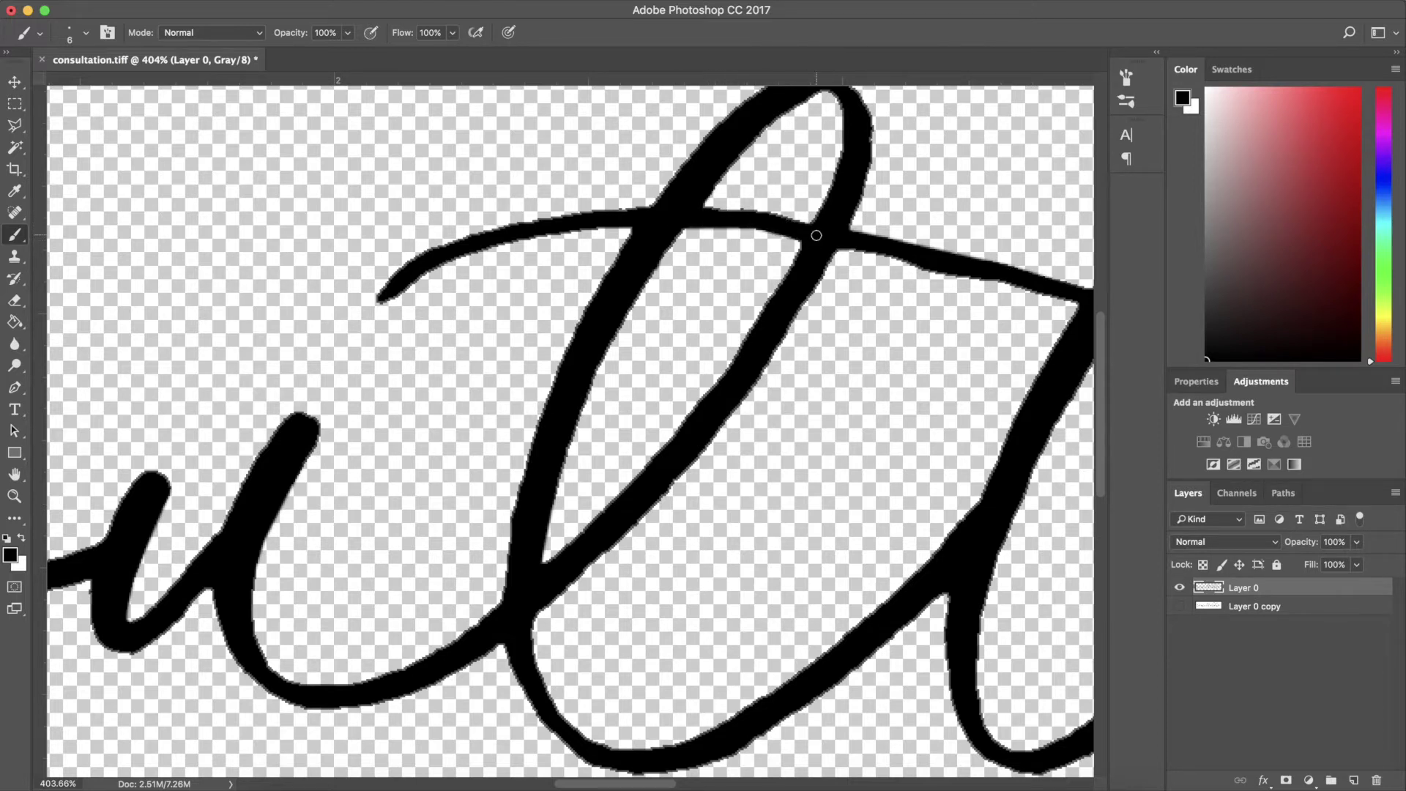
{"action": "left_click", "coordinate": [816, 235], "text": "shift"}
Smooth the inside top of the letter "a" bowl with the 6 px black brush
{"action": "key", "text": "e"}
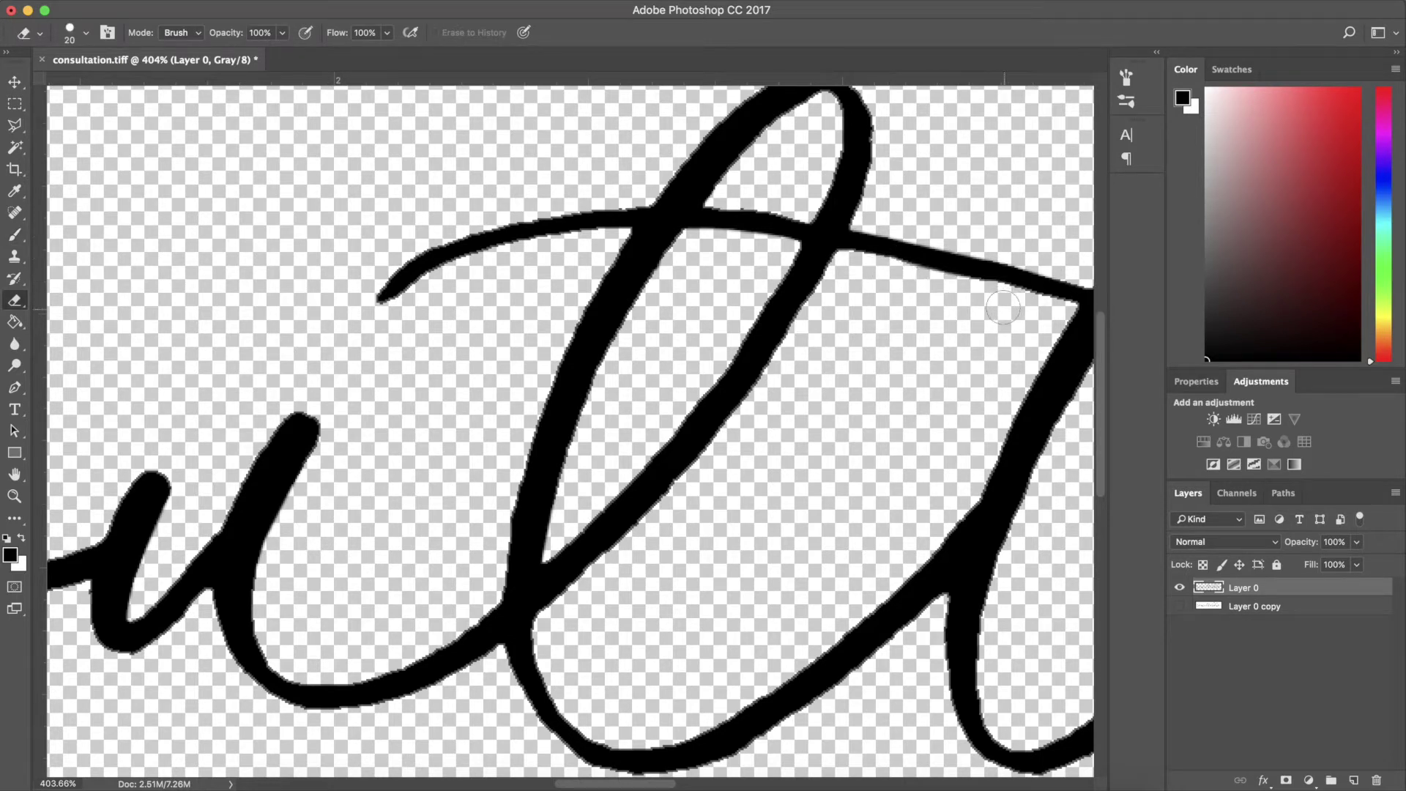
{"action": "scroll", "coordinate": [999, 300], "scroll_direction": "right", "scroll_amount": 3}
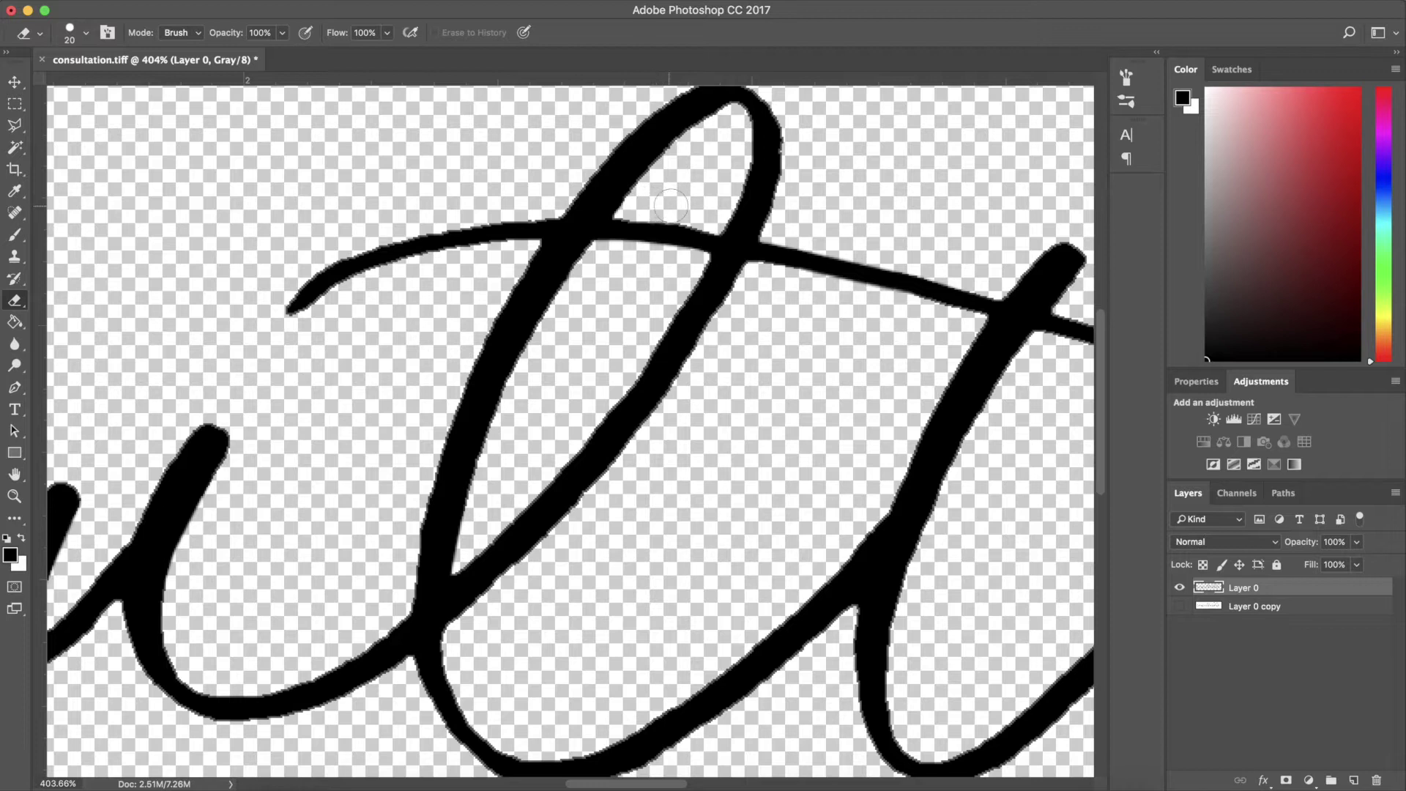
{"action": "scroll", "coordinate": [703, 213], "scroll_direction": "right", "scroll_amount": 6}
{"action": "scroll", "coordinate": [703, 212], "scroll_direction": "right", "scroll_amount": 8}
{"action": "scroll", "coordinate": [703, 213], "scroll_direction": "down", "scroll_amount": 4}
{"action": "key", "text": "b"}
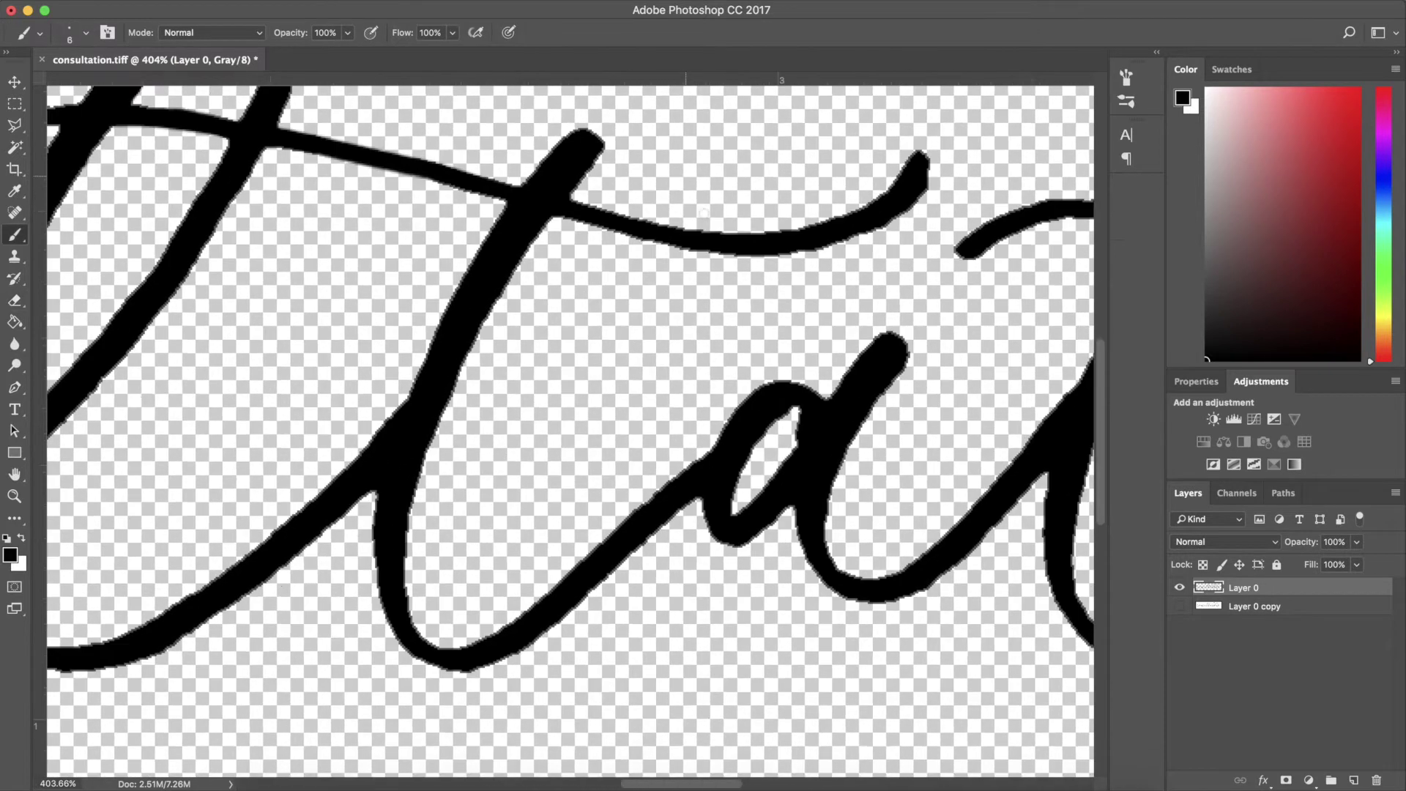
{"action": "mouse_move", "coordinate": [805, 370]}
{"action": "left_mouse_down"}
{"action": "mouse_move", "coordinate": [766, 374]}
{"action": "mouse_move", "coordinate": [800, 369]}
{"action": "mouse_move", "coordinate": [793, 414]}
{"action": "left_mouse_up"}
Round out the dot of the "i" and smooth the stroke joining it to the following "o" with the black brush
{"action": "scroll", "coordinate": [793, 414], "scroll_direction": "right", "scroll_amount": 8}
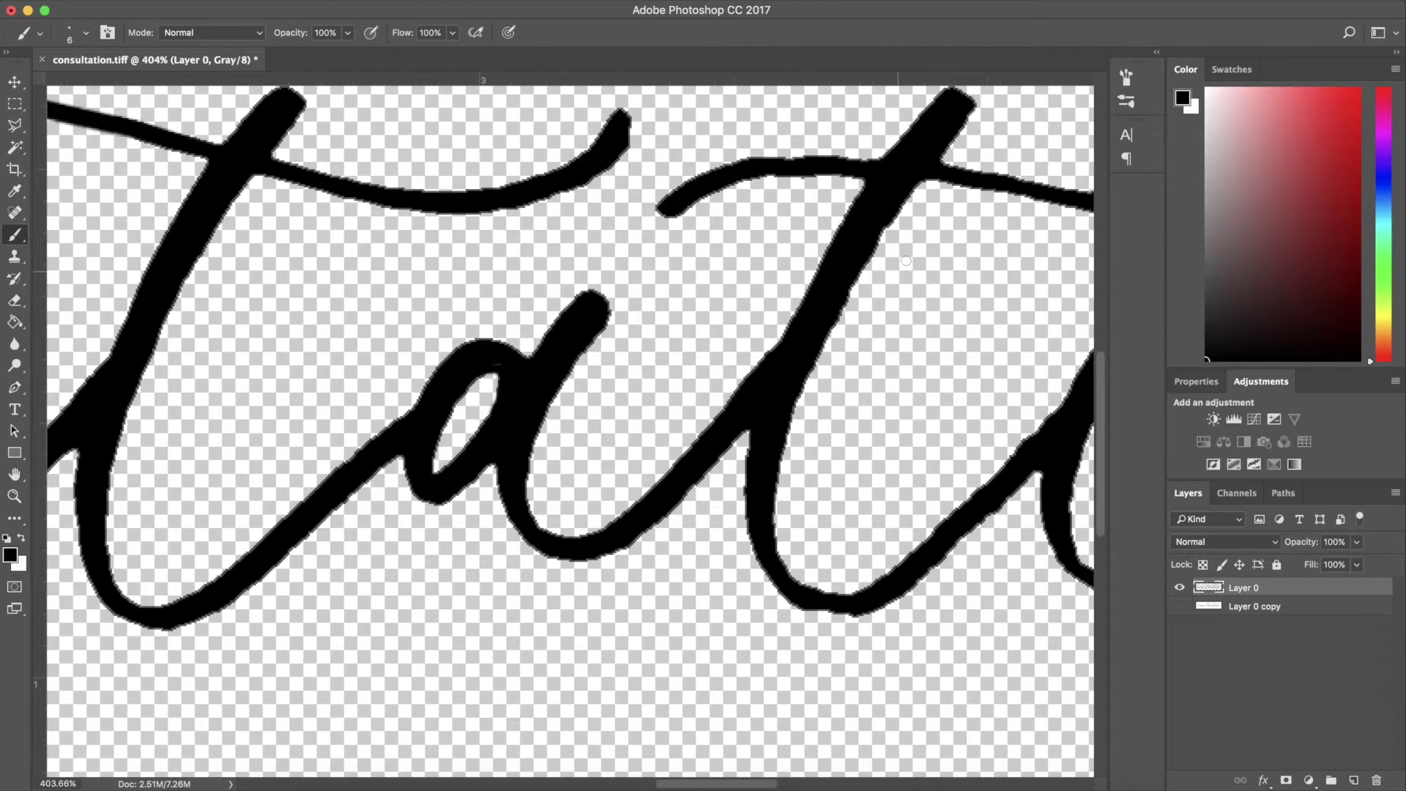
{"action": "scroll", "coordinate": [796, 430], "scroll_direction": "right", "scroll_amount": 6}
{"action": "scroll", "coordinate": [795, 430], "scroll_direction": "down", "scroll_amount": 2}
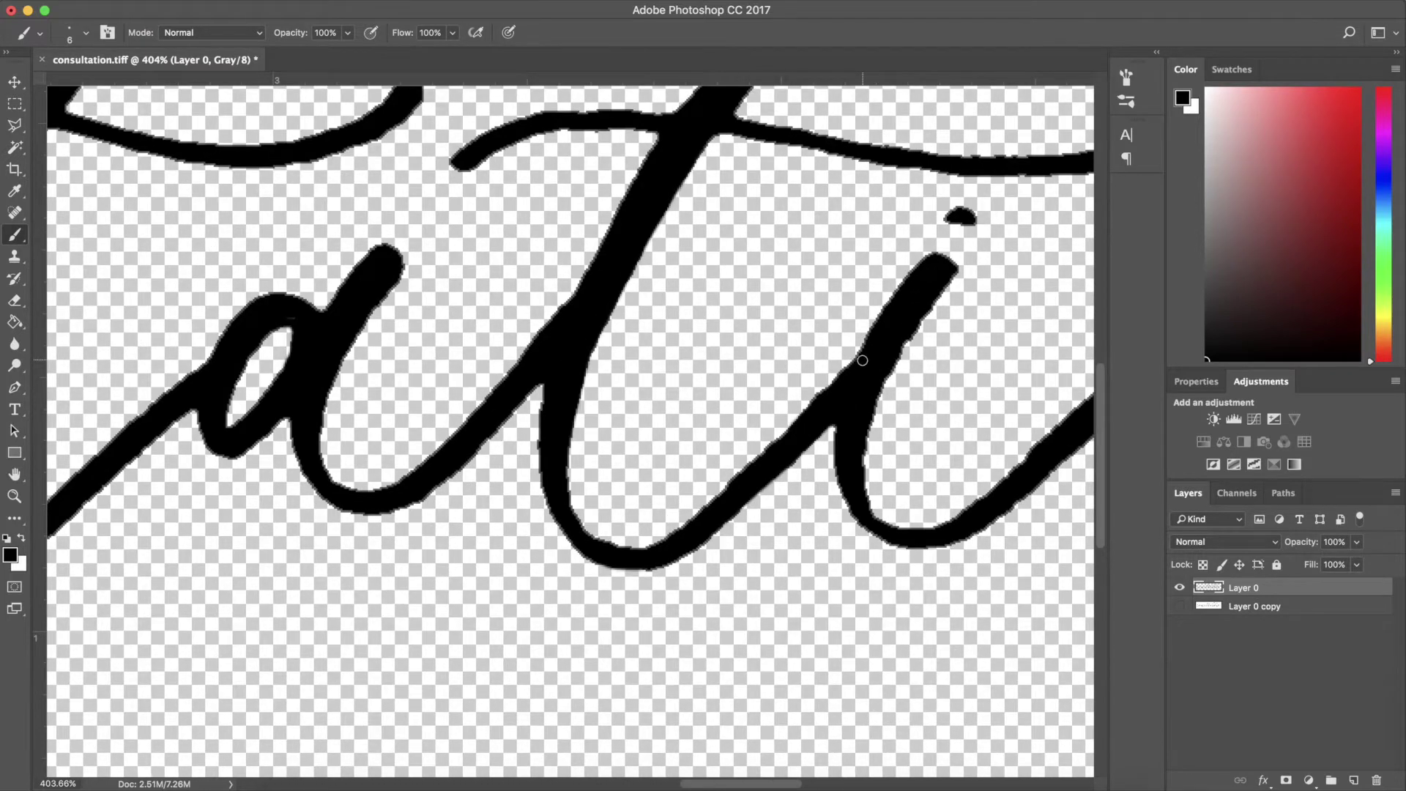
{"action": "scroll", "coordinate": [861, 358], "scroll_direction": "right", "scroll_amount": 3}
{"action": "scroll", "coordinate": [861, 358], "scroll_direction": "up", "scroll_amount": 1}
{"action": "left_click_drag", "start_coordinate": [863, 232], "coordinate": [861, 236]}
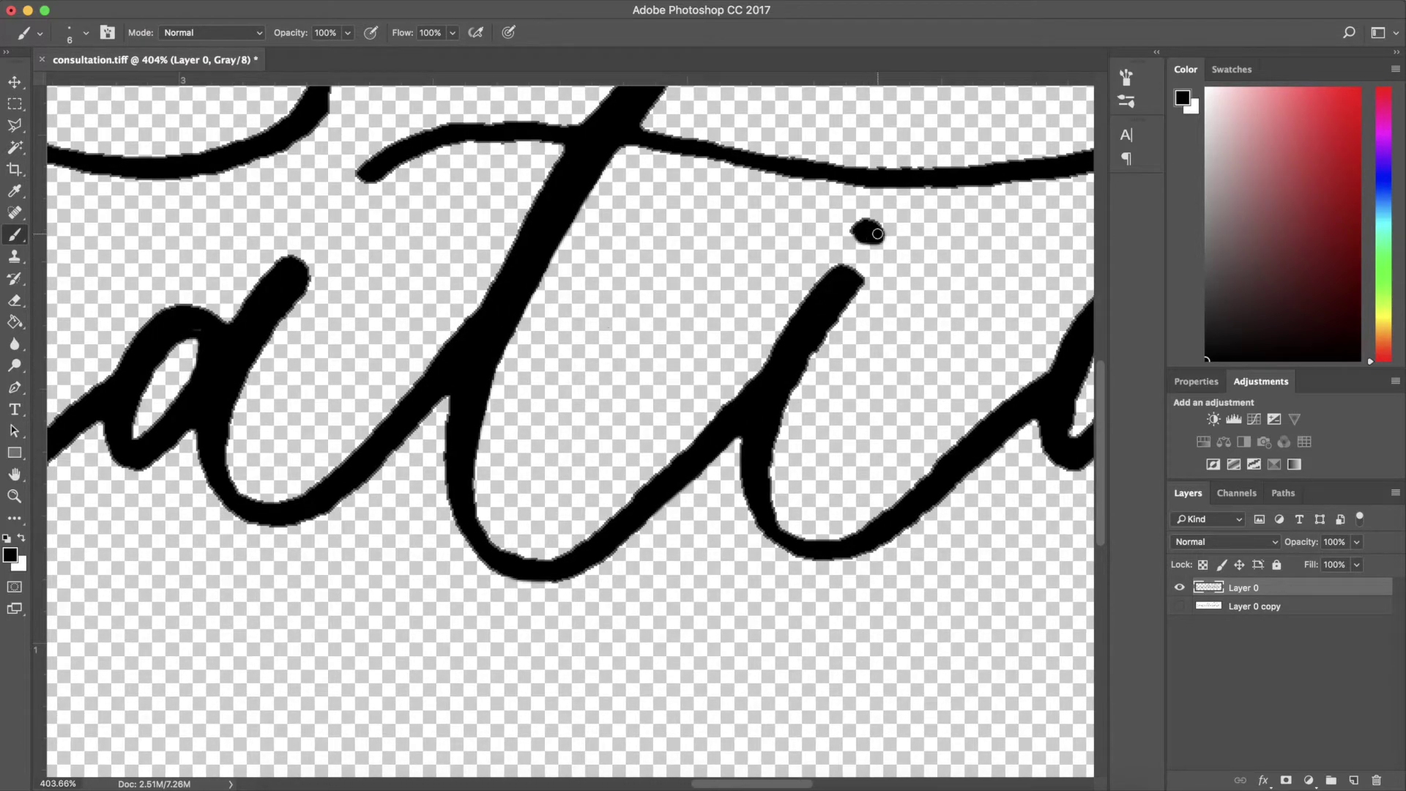
{"action": "scroll", "coordinate": [860, 236], "scroll_direction": "right", "scroll_amount": 5}
{"action": "scroll", "coordinate": [861, 236], "scroll_direction": "down", "scroll_amount": 1}
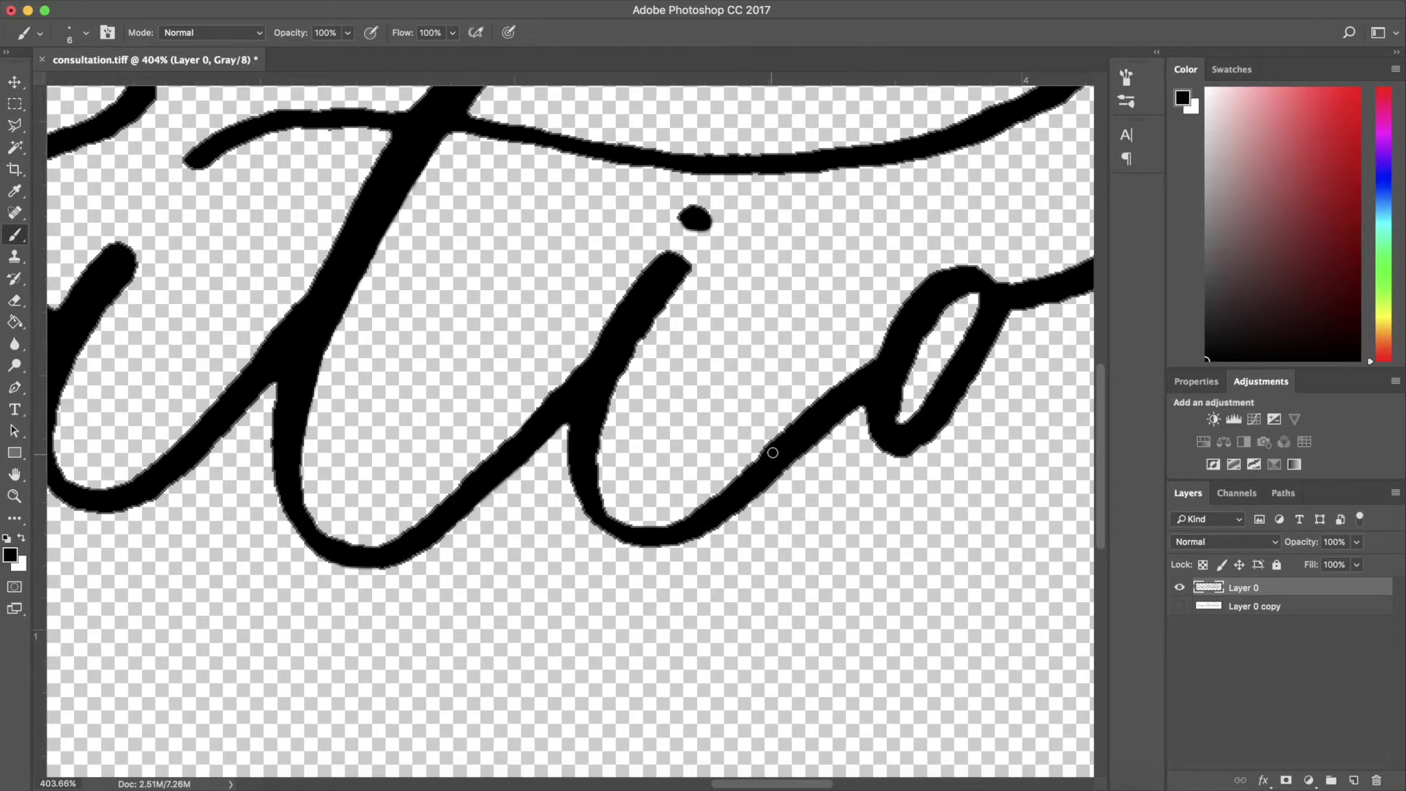
{"action": "scroll", "coordinate": [772, 449], "scroll_direction": "right", "scroll_amount": 3}
{"action": "scroll", "coordinate": [773, 449], "scroll_direction": "up", "scroll_amount": 1}
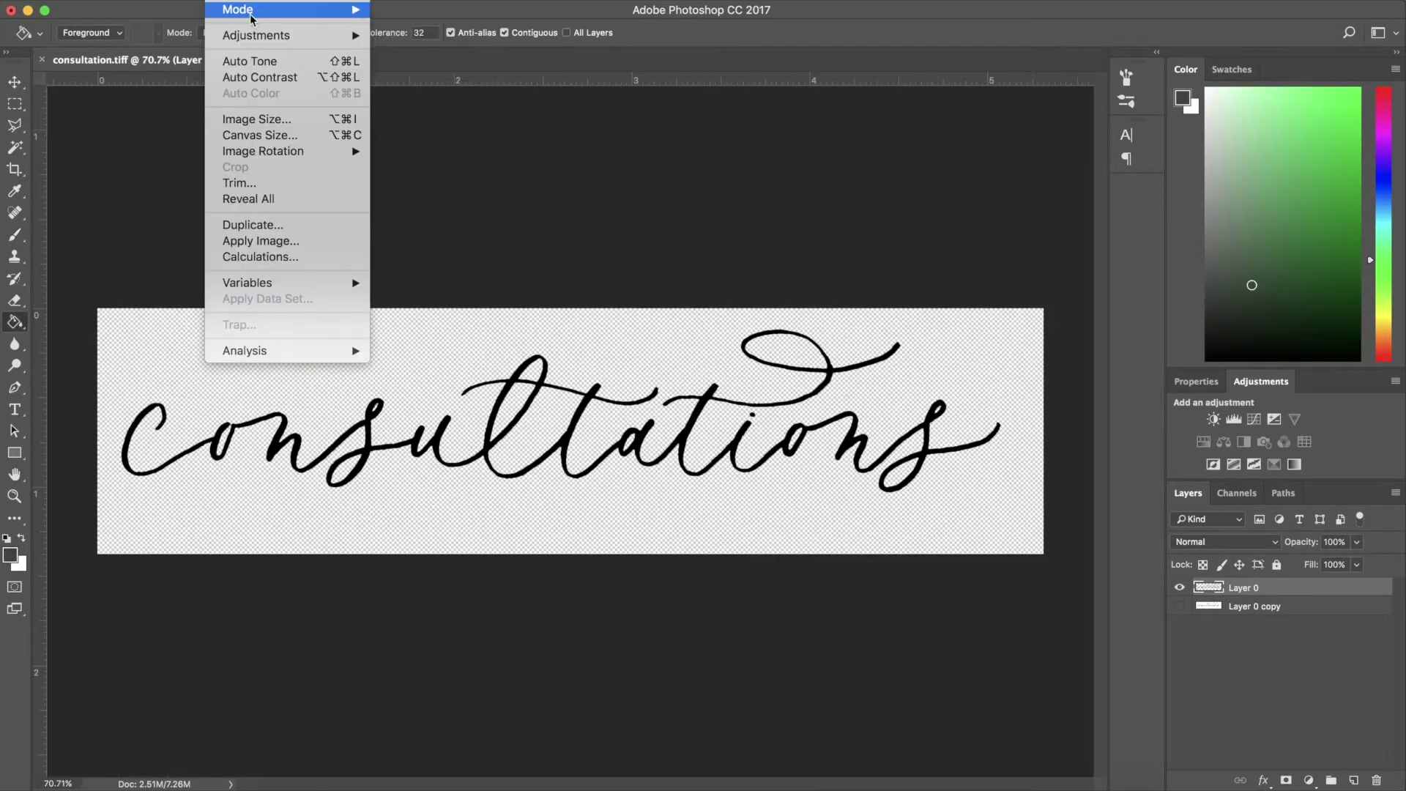
Convert the image from Grayscale to RGB Color mode, merging the layers
{"action": "mouse_move", "coordinate": [252, 17]}
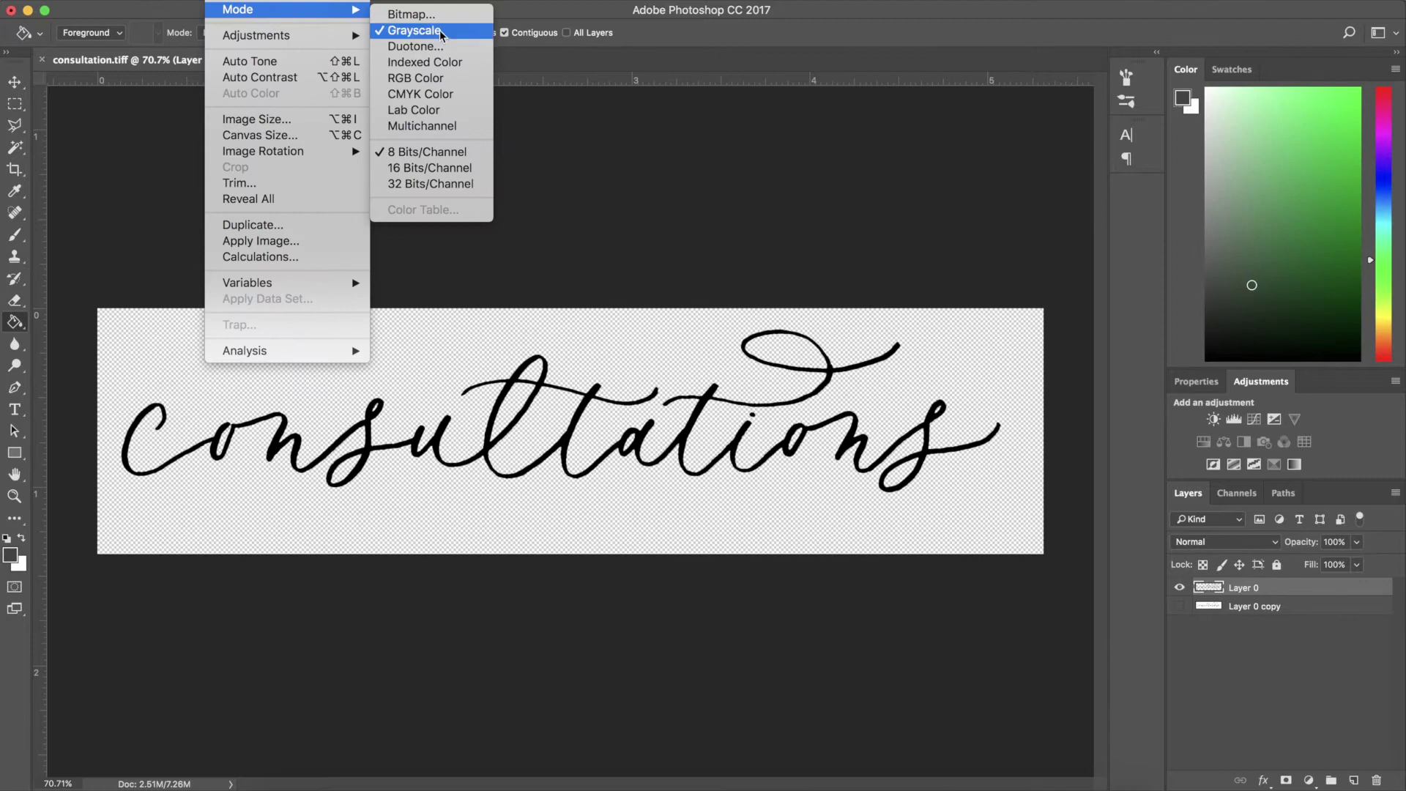
{"action": "left_click", "coordinate": [434, 78]}
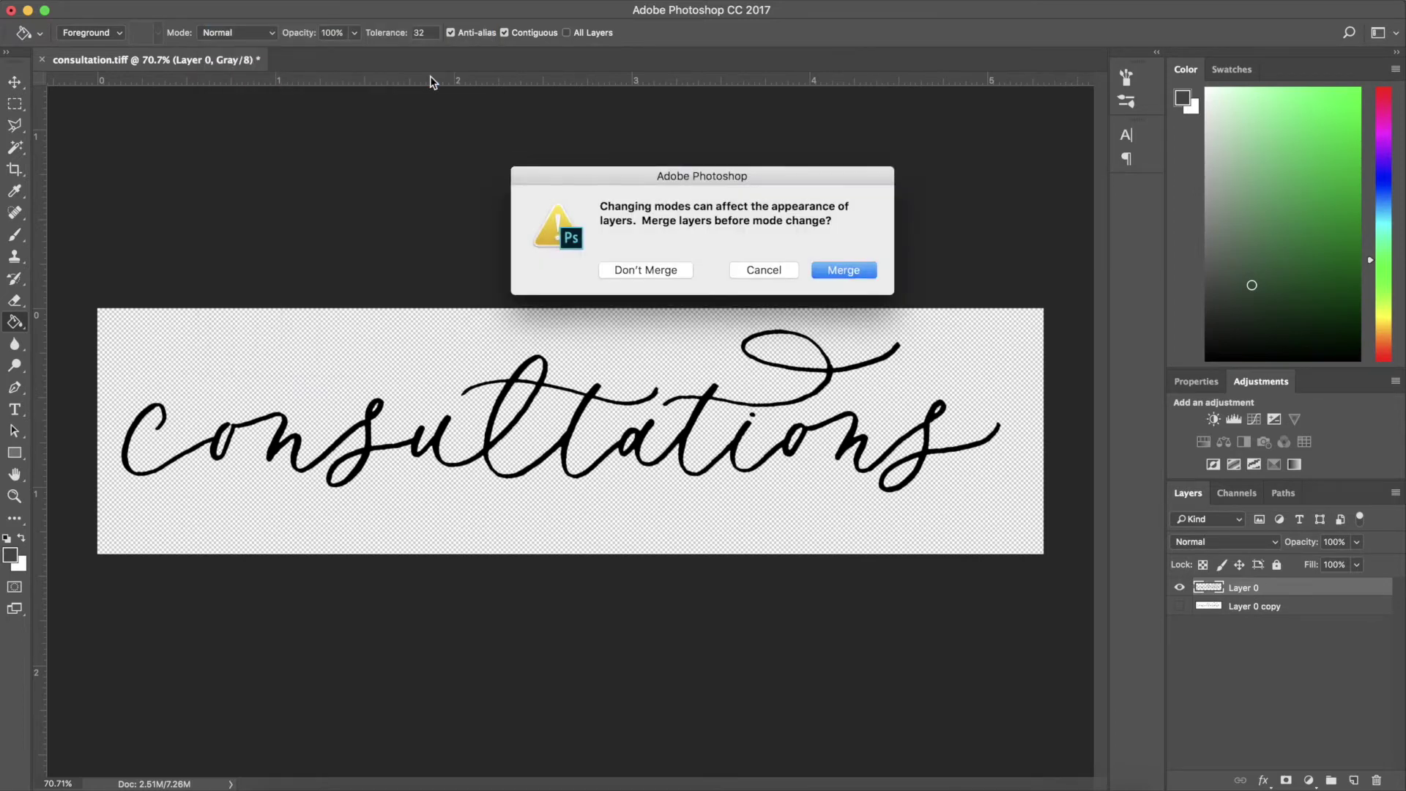
{"action": "key", "text": "Return"}
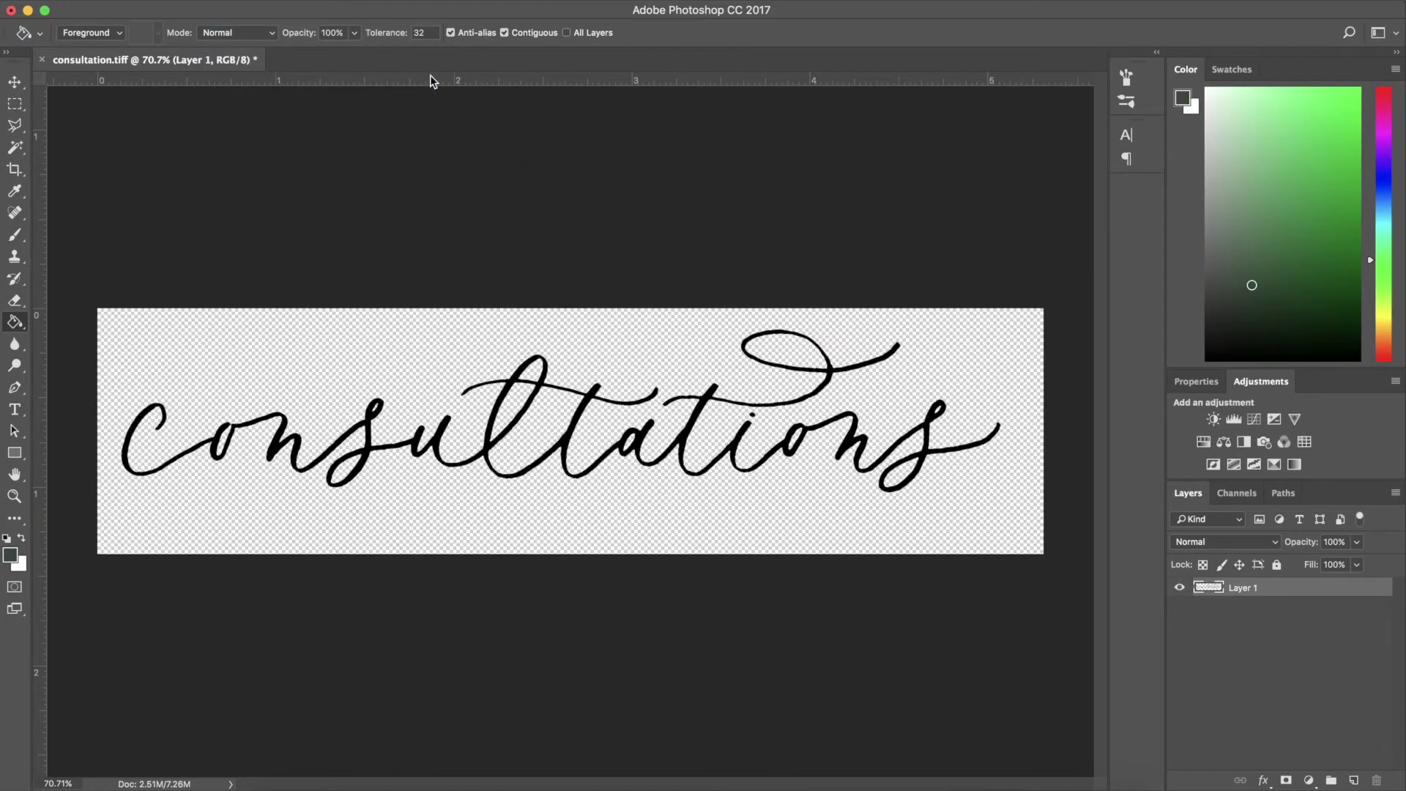
Add a new layer, fill it with dark green #324735 and clip it to the lettering layer
{"action": "left_click", "coordinate": [1354, 779]}
{"action": "left_click", "coordinate": [649, 338]}
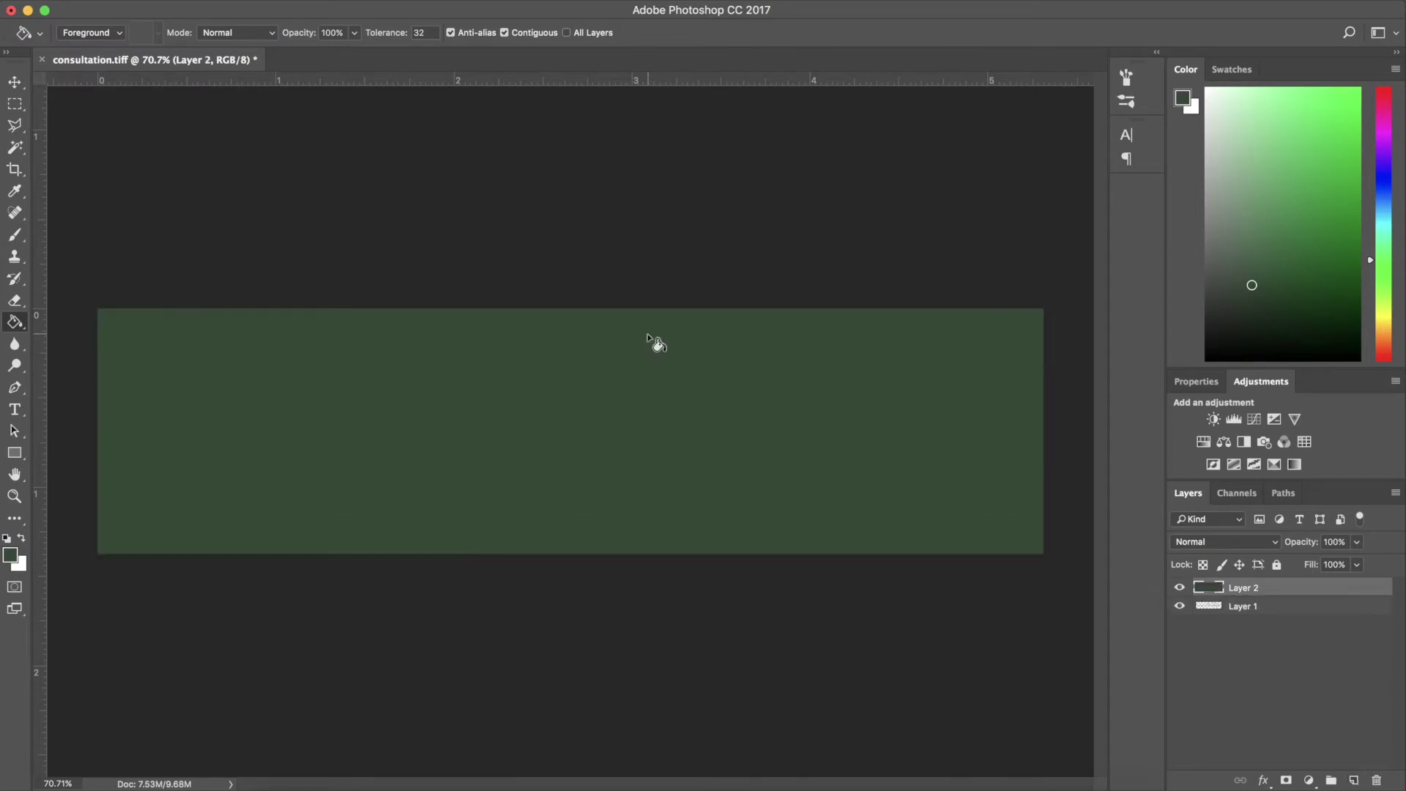
{"action": "left_click", "coordinate": [1262, 594], "text": "alt"}
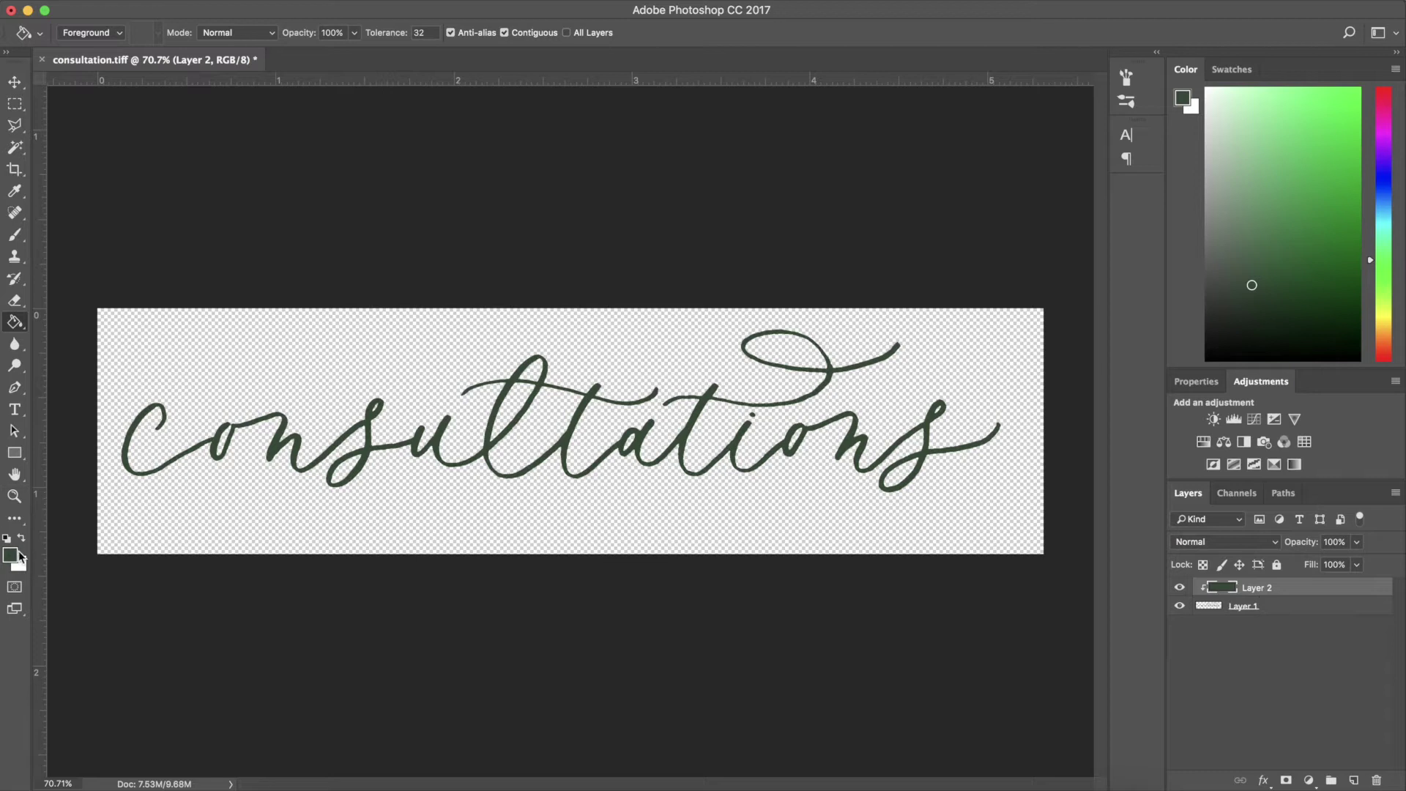
Set the foreground colour to bright green #319542 and fill the clipped colour layer with it
{"action": "double_click", "coordinate": [1215, 594]}
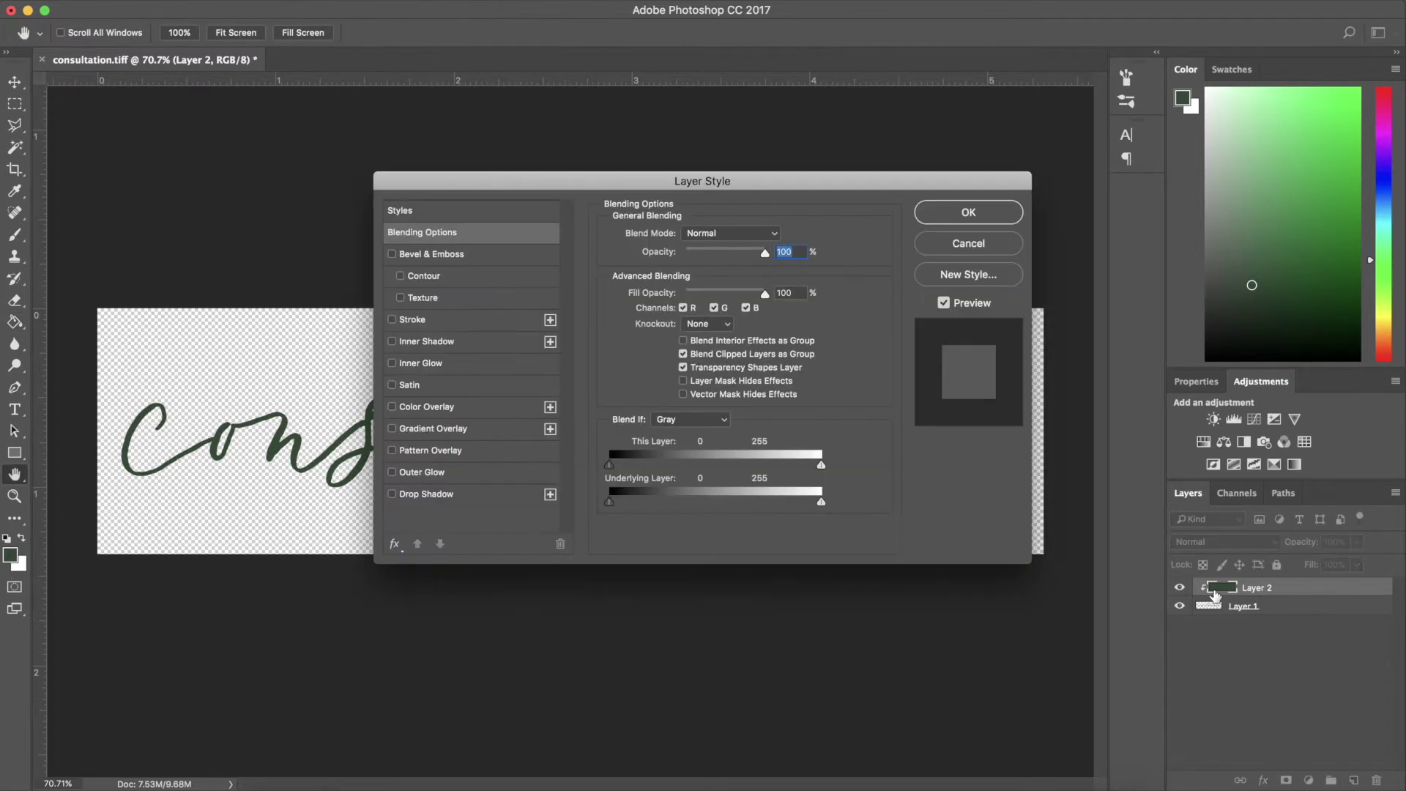
{"action": "left_click", "coordinate": [950, 246]}
{"action": "left_click", "coordinate": [10, 555]}
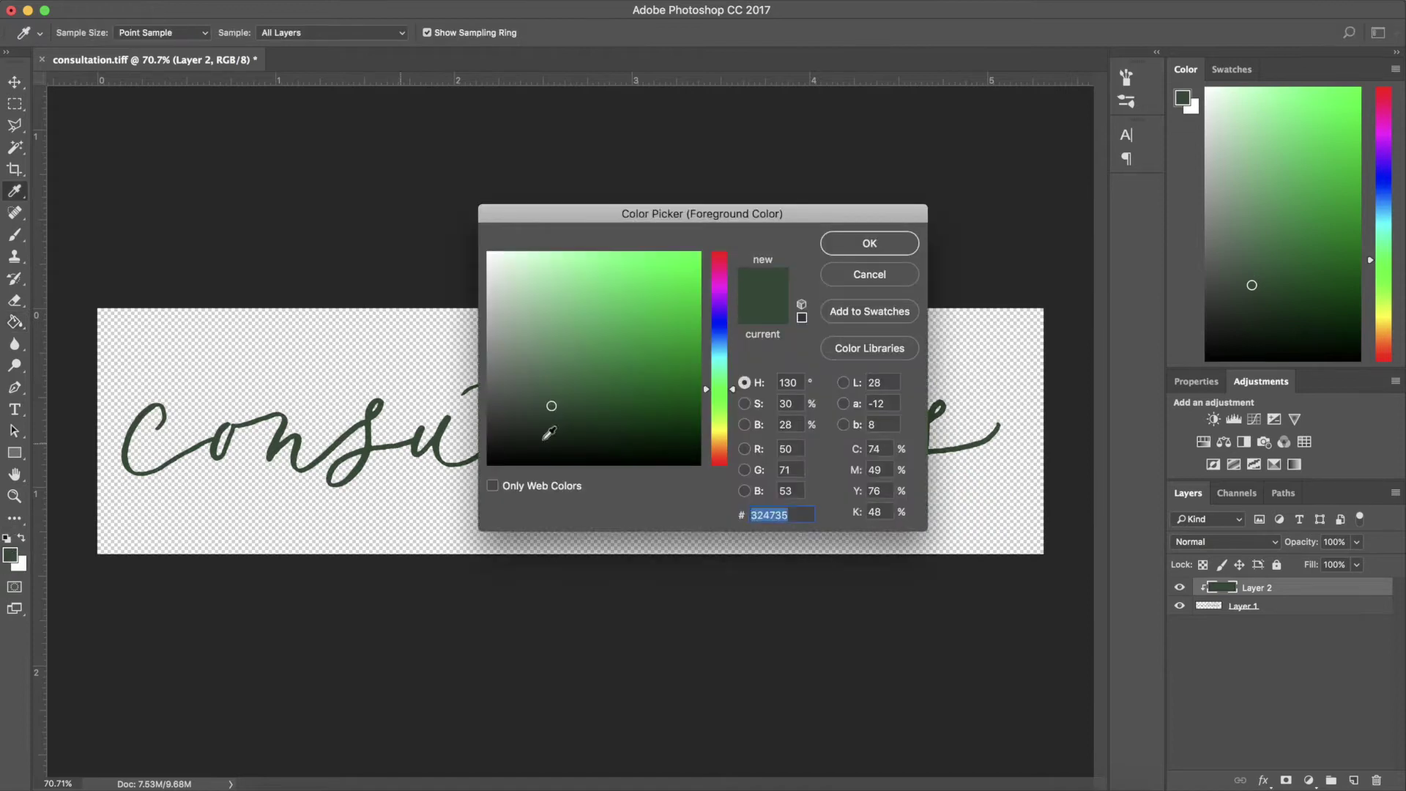
{"action": "left_click_drag", "start_coordinate": [655, 290], "coordinate": [630, 340]}
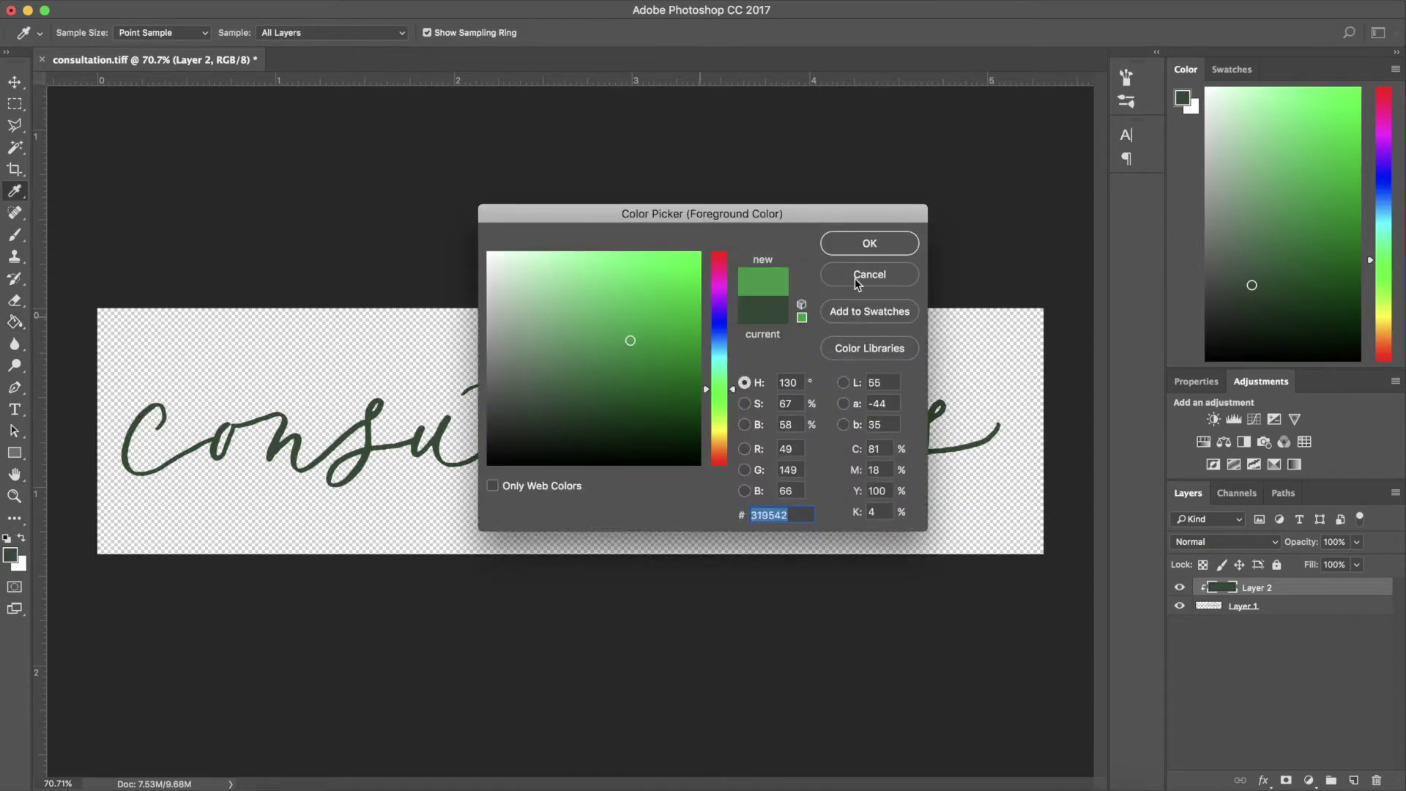
{"action": "left_click", "coordinate": [868, 245]}
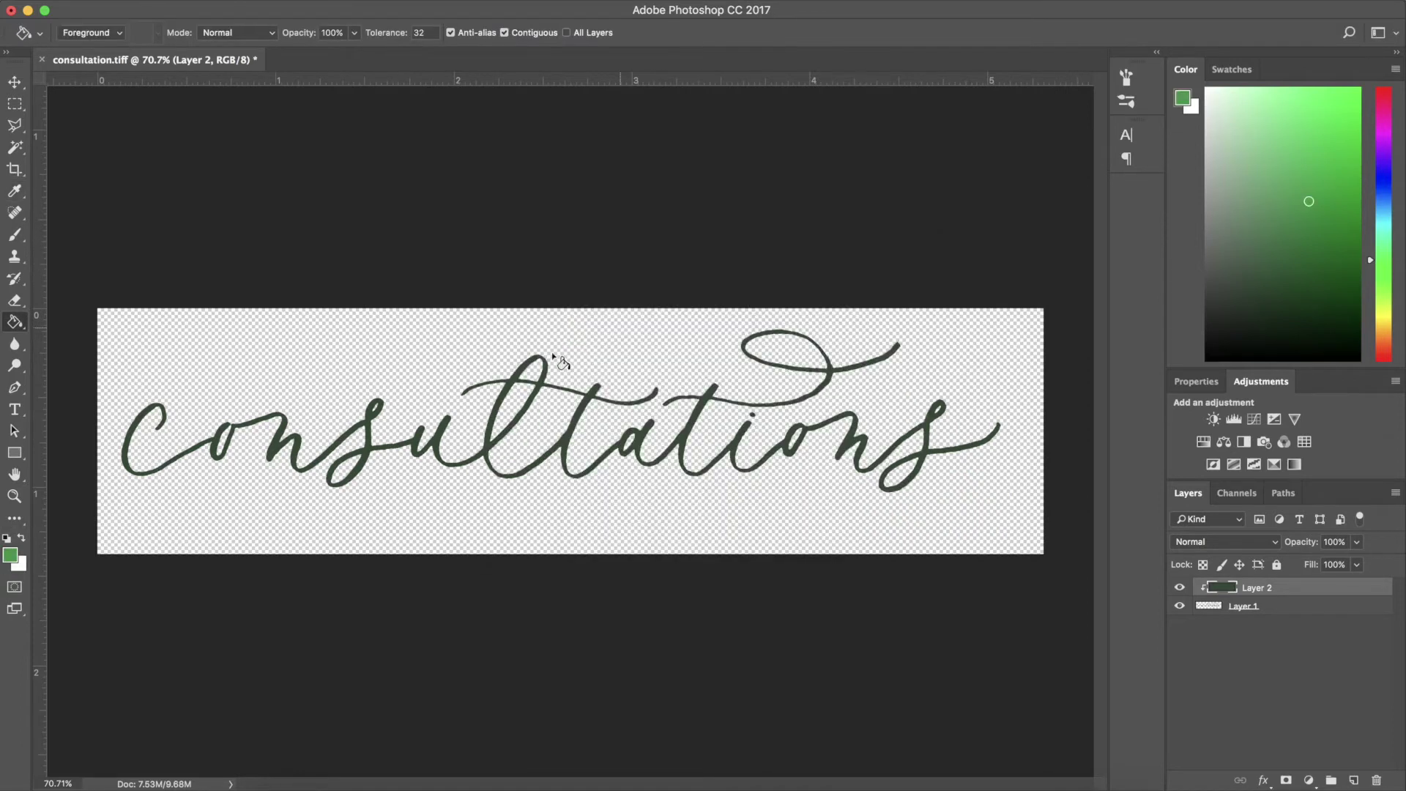
{"action": "left_click", "coordinate": [446, 349]}
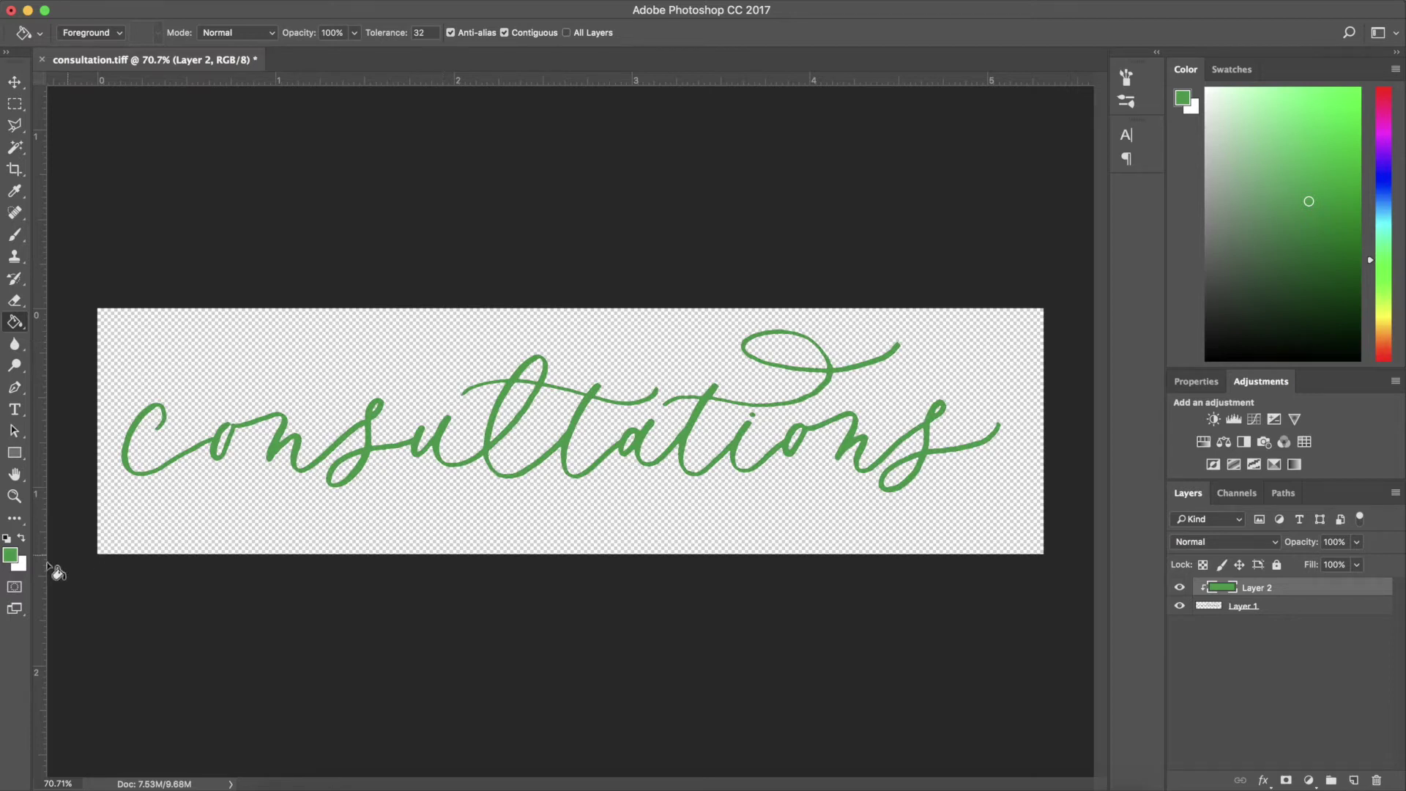
Set the foreground colour to muted dark green #36523a and fill the clipped colour layer with it
{"action": "left_click", "coordinate": [11, 557]}
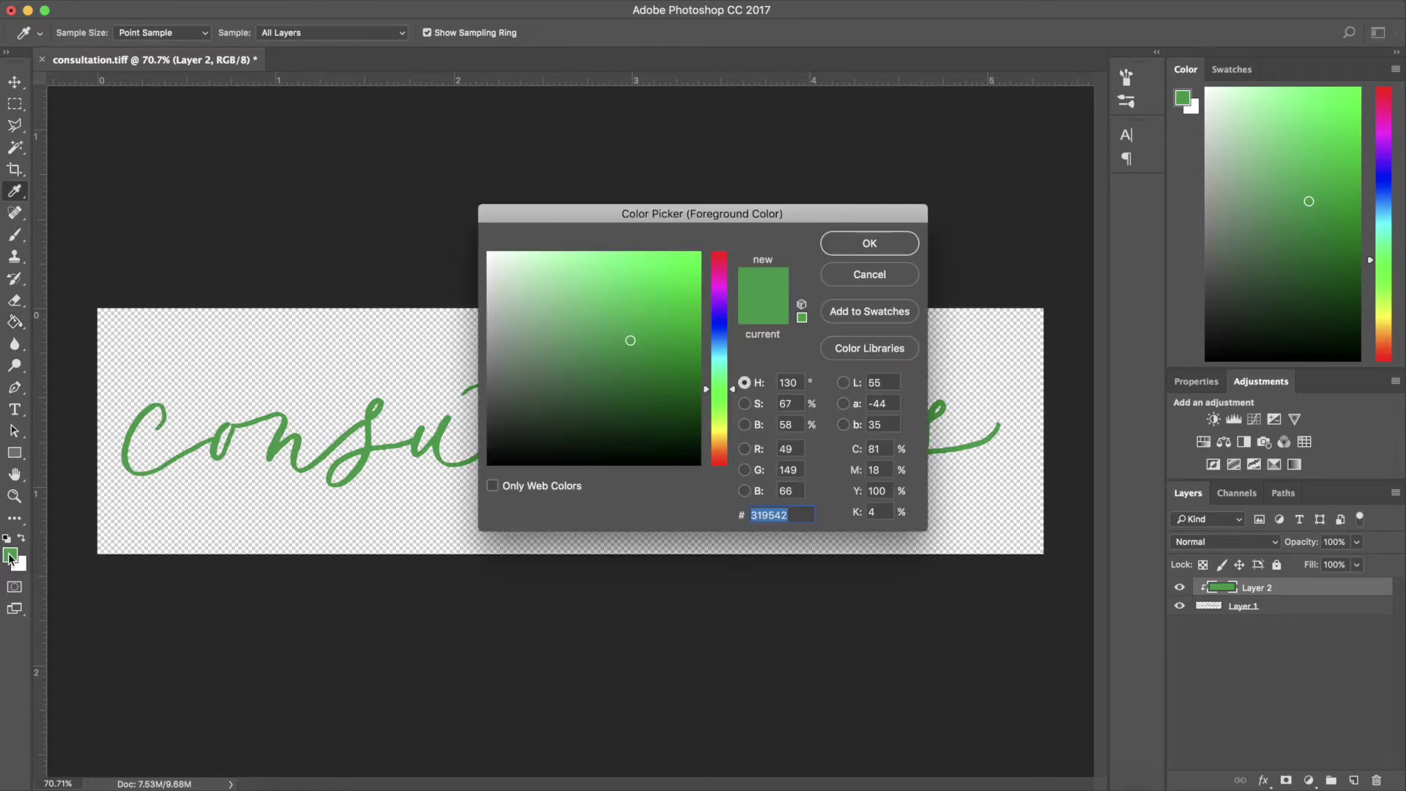
{"action": "left_click", "coordinate": [561, 380]}
{"action": "left_click", "coordinate": [561, 397]}
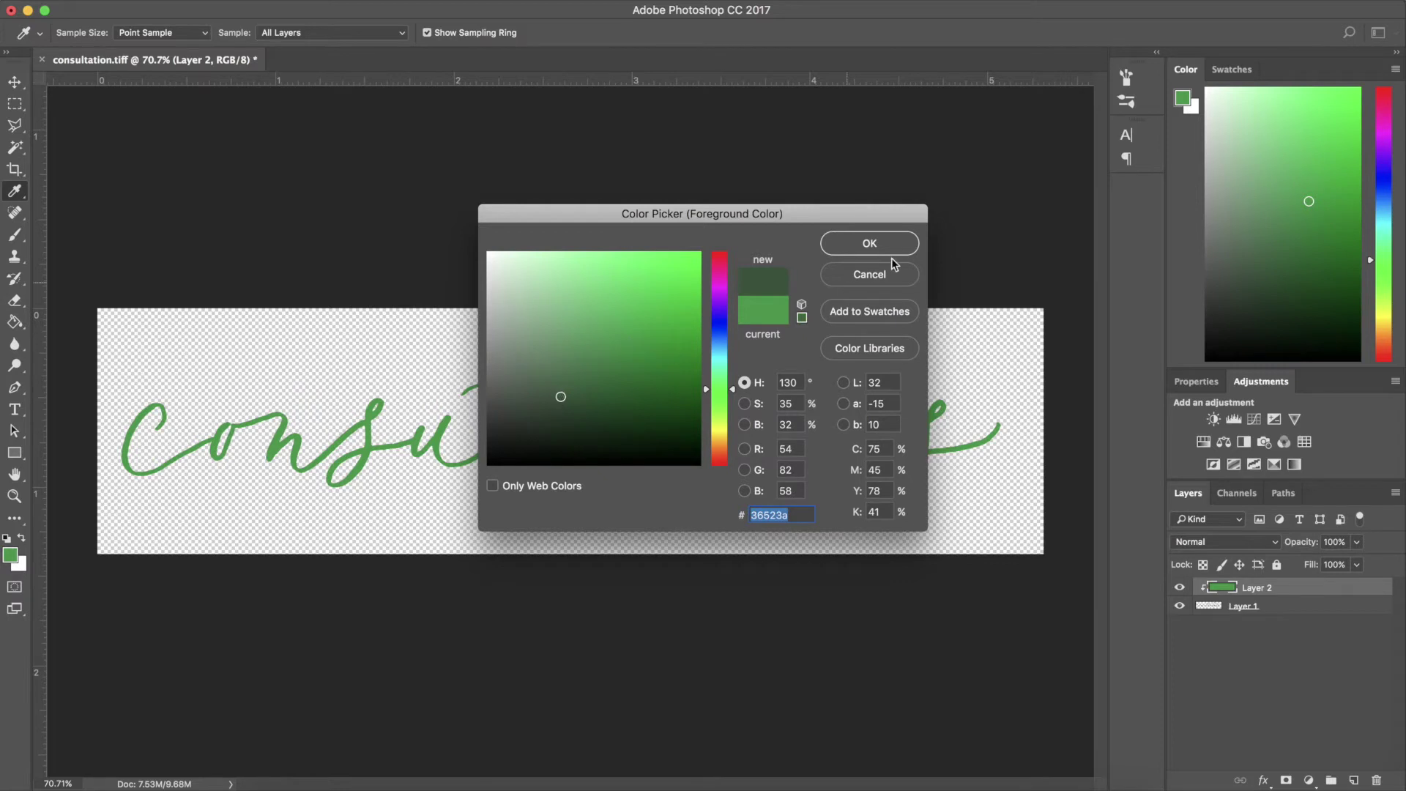
{"action": "left_click", "coordinate": [870, 244]}
{"action": "key", "text": "g"}
{"action": "left_click", "coordinate": [649, 350]}
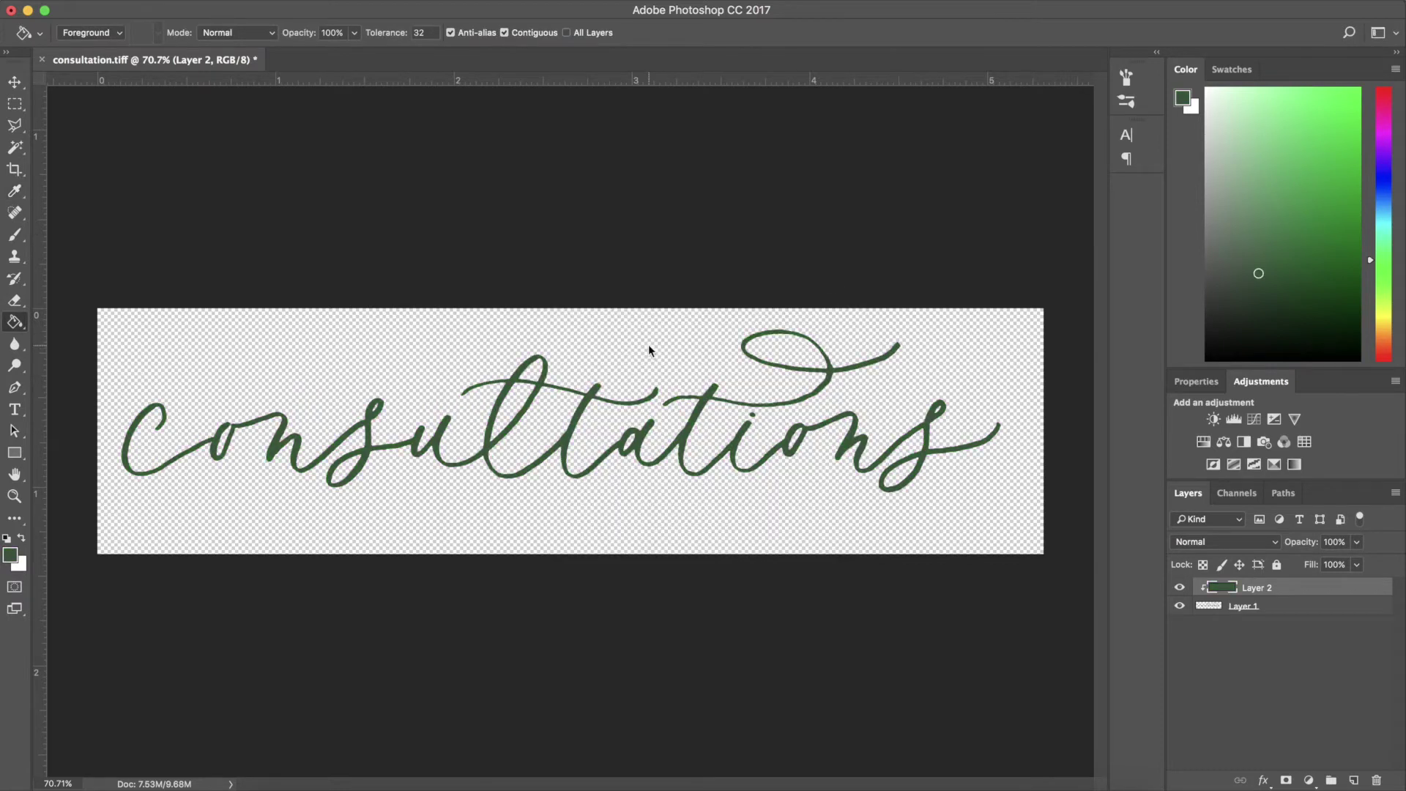
{"action": "left_click", "coordinate": [1290, 612], "text": "shift"}
{"action": "right_click", "coordinate": [1290, 612]}
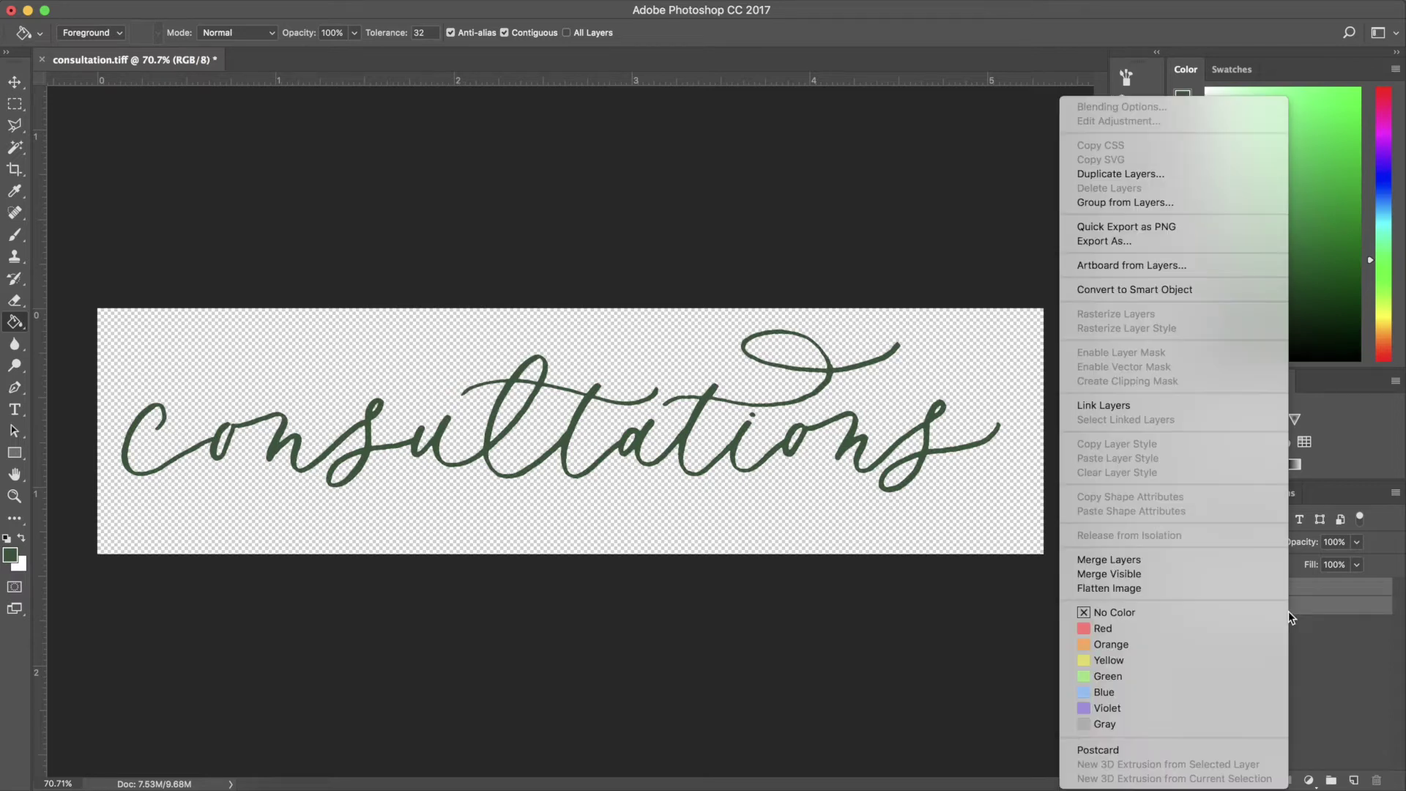
{"action": "left_click", "coordinate": [1303, 659]}
{"action": "left_click", "coordinate": [1283, 665]}
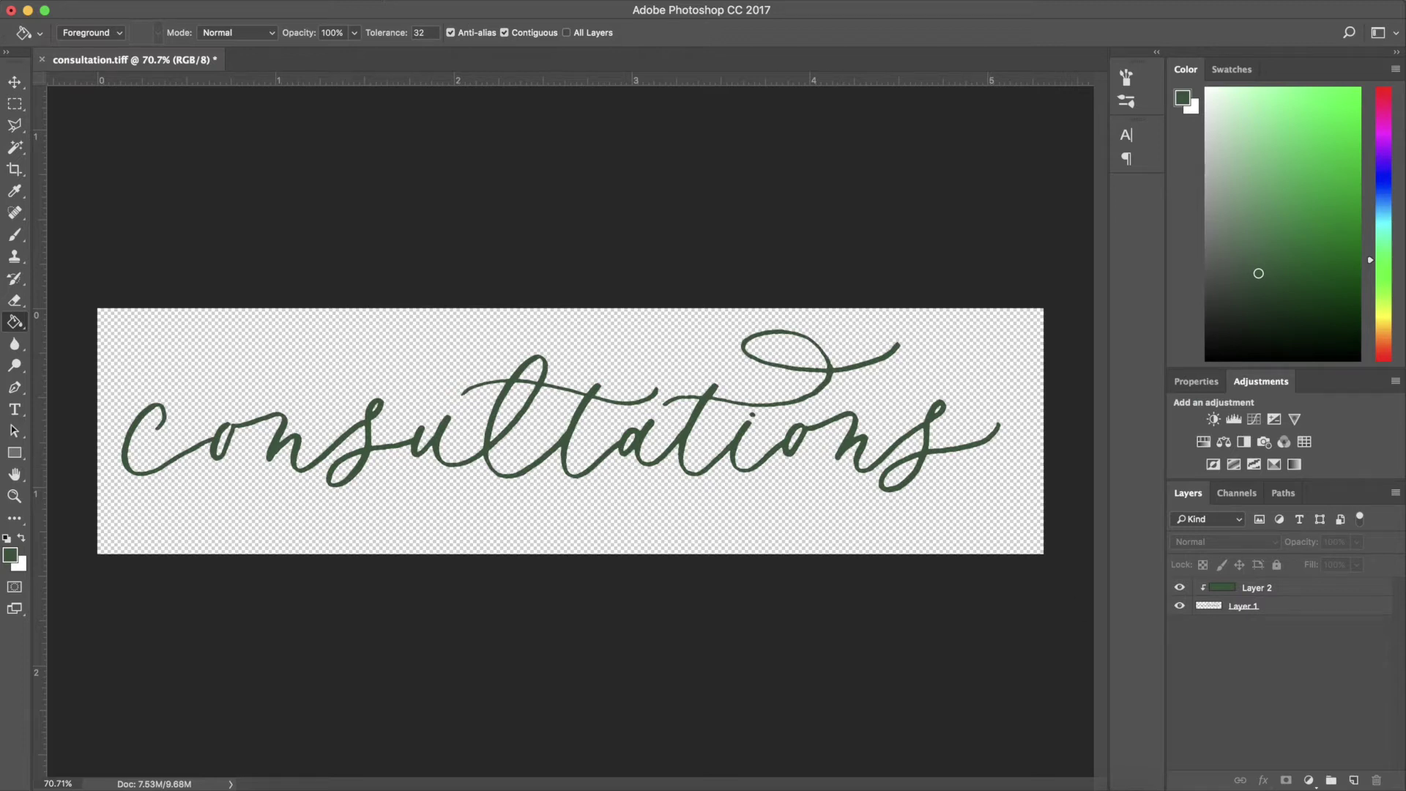
Enlarge the canvas to 6 by 6 inches around the centred lettering
{"action": "left_click", "coordinate": [236, 2]}
{"action": "left_click", "coordinate": [262, 135]}
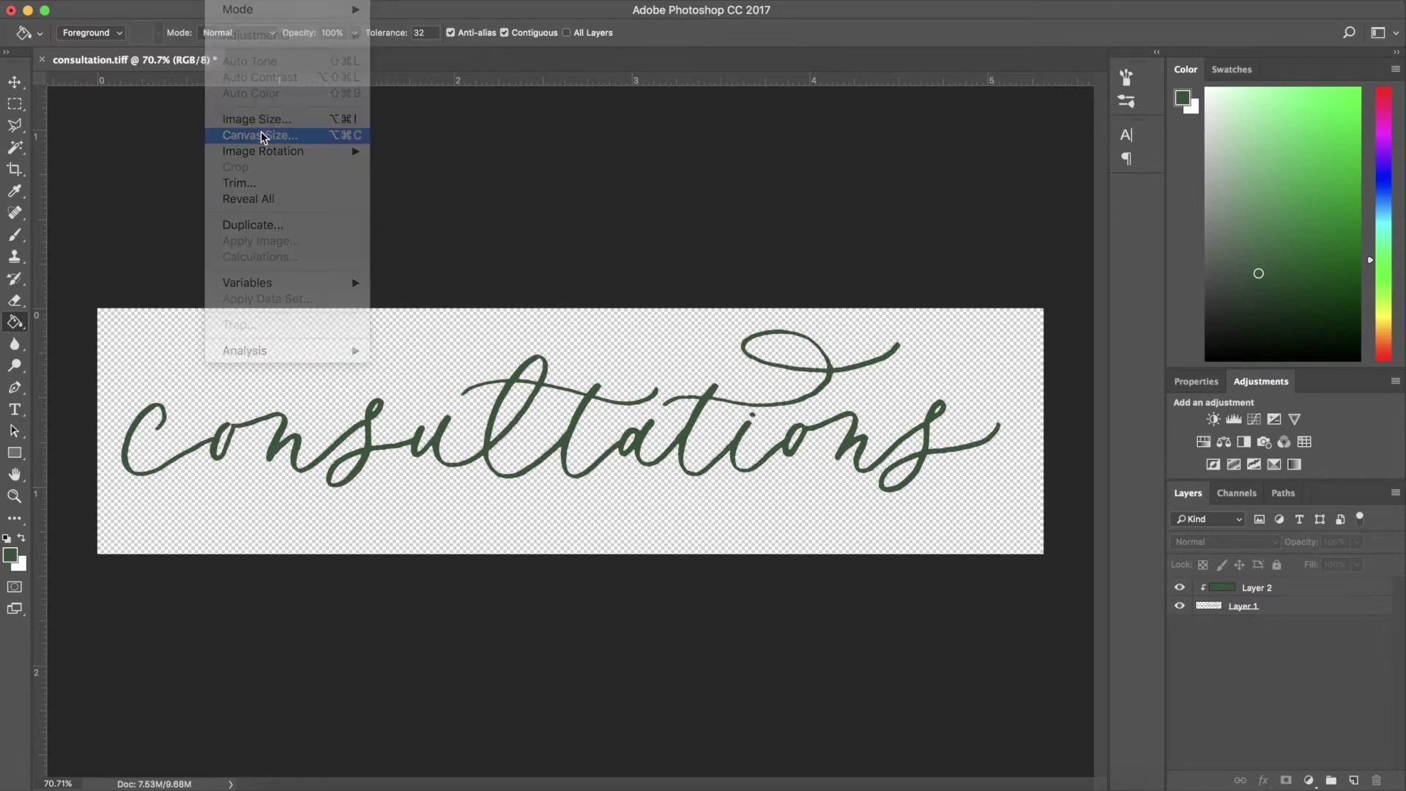
{"action": "left_click", "coordinate": [262, 137]}
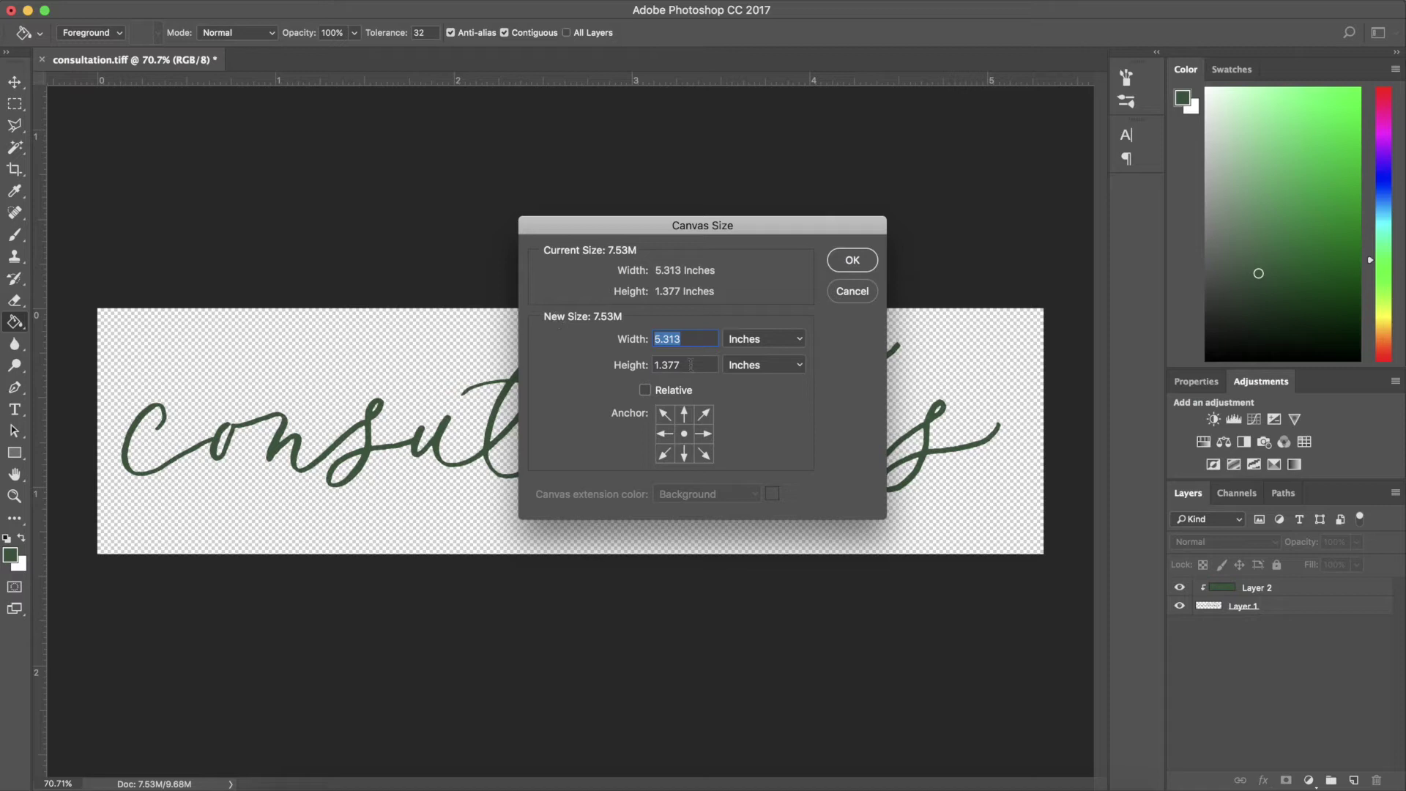
{"action": "type", "text": "6"}
{"action": "key", "text": "Tab"}
{"action": "type", "text": "6"}
{"action": "key", "text": "Return"}
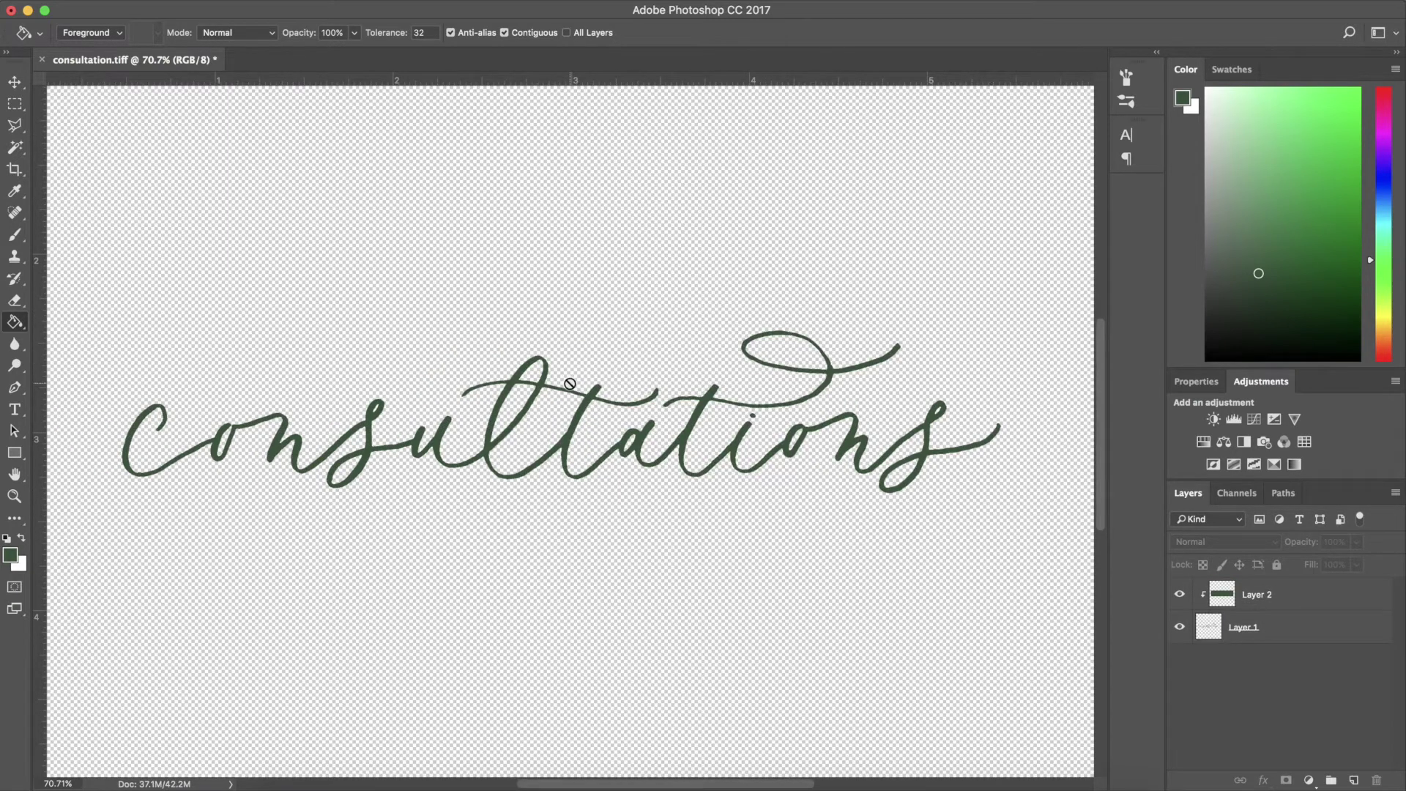
Place the ERC_Stock-4 flower photo on the canvas at its fitted size
{"action": "key", "text": "super+0"}
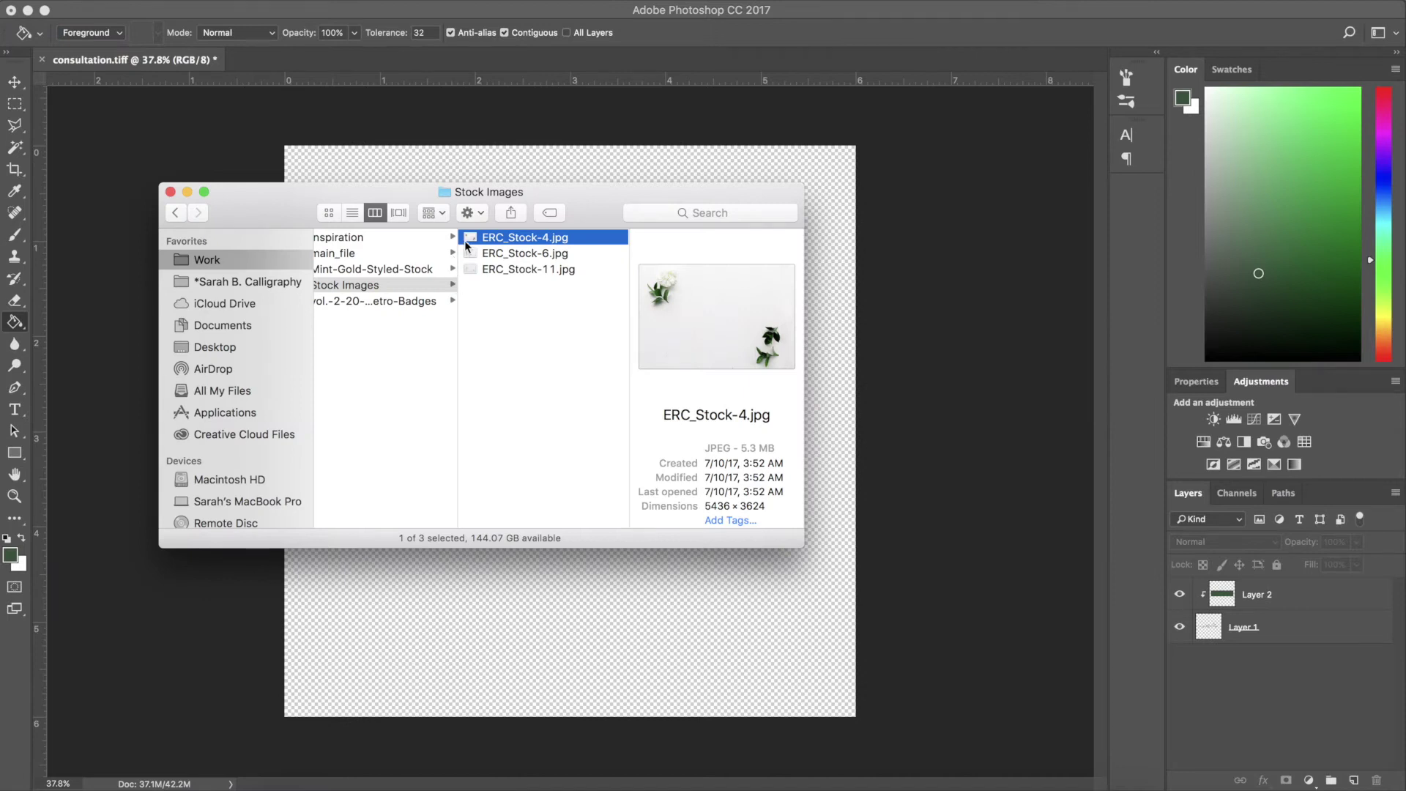
{"action": "left_click_drag", "start_coordinate": [467, 245], "coordinate": [471, 606]}
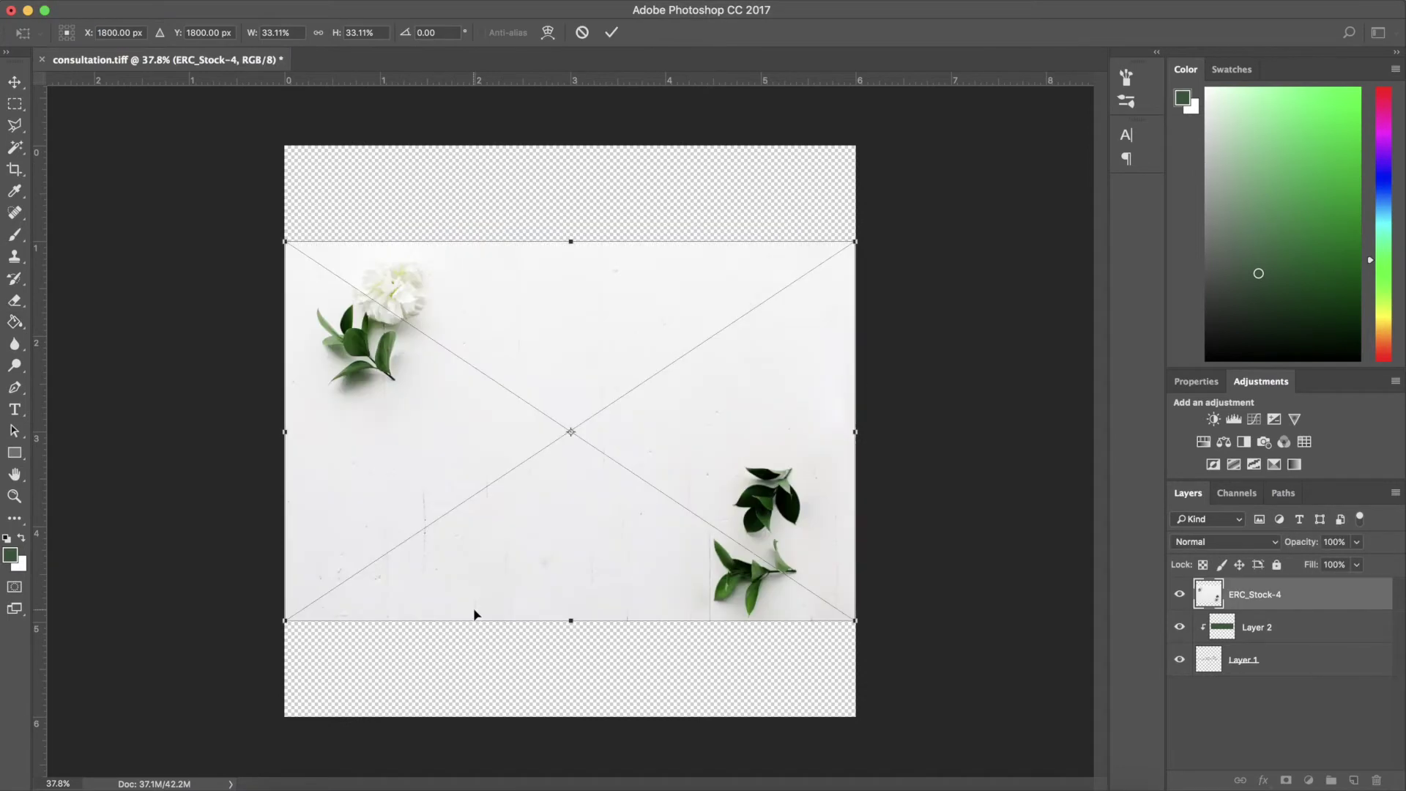
{"action": "left_click", "coordinate": [614, 32]}
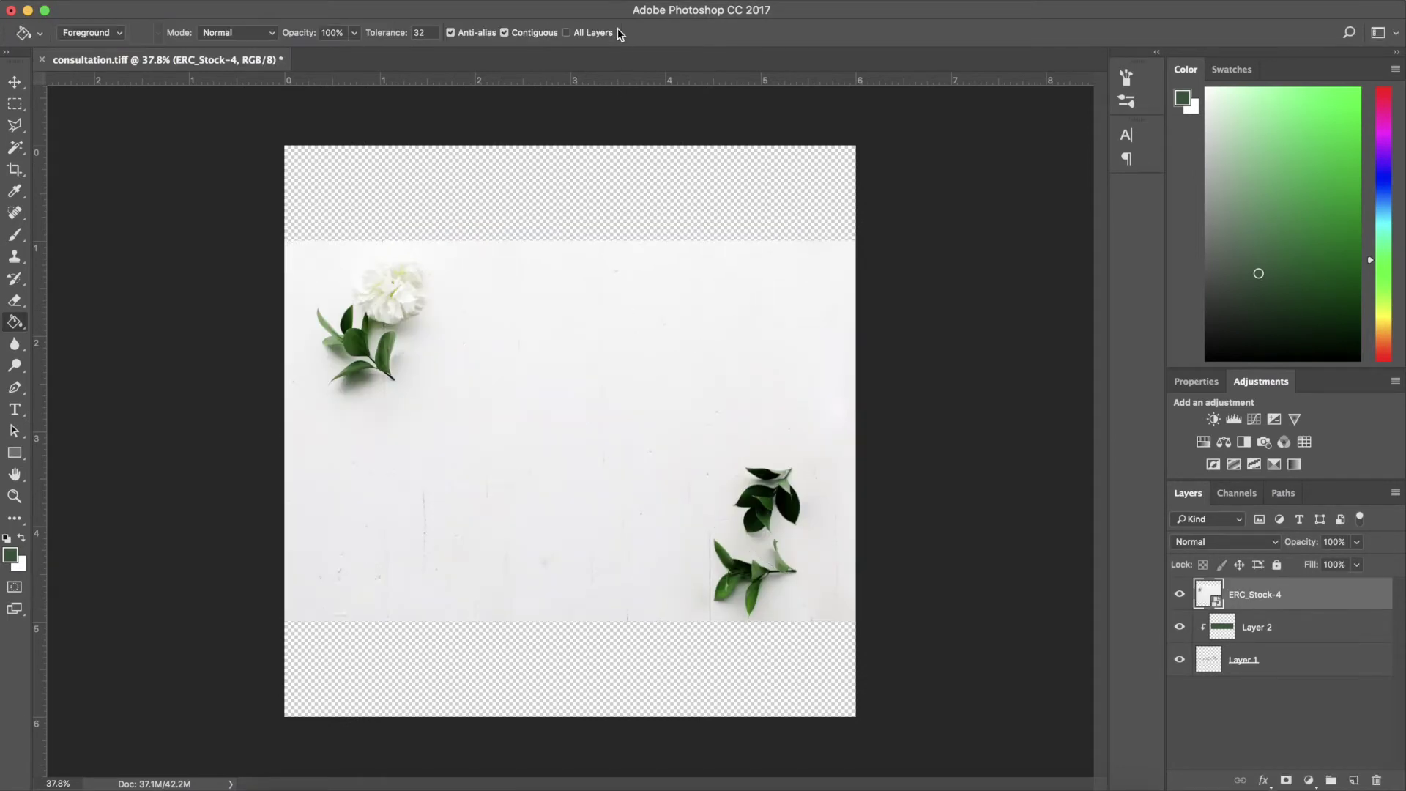
Clear the crop's square aspect ratio and crop the empty strips above and below the flower photo
{"action": "left_click", "coordinate": [19, 170]}
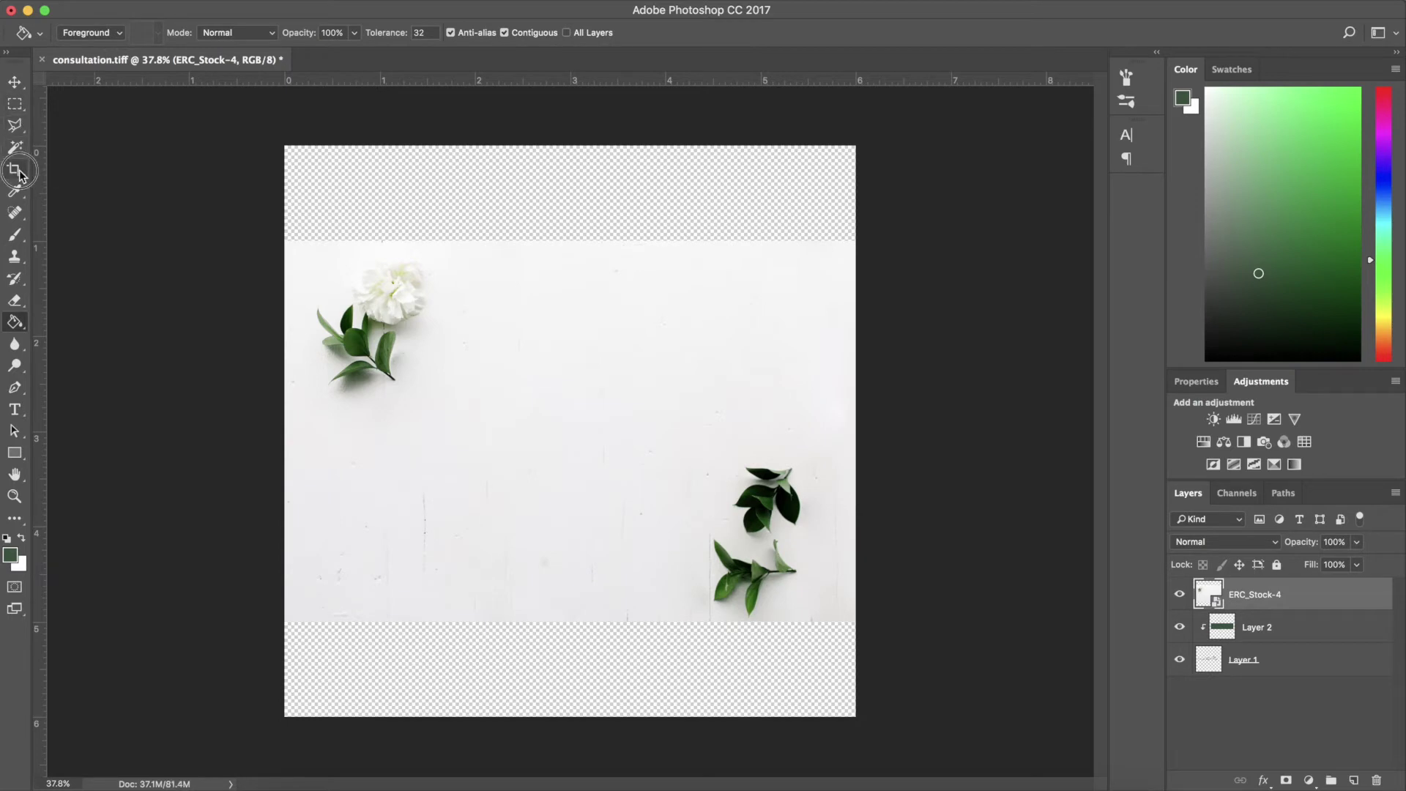
{"action": "left_click_drag", "start_coordinate": [569, 145], "coordinate": [565, 194]}
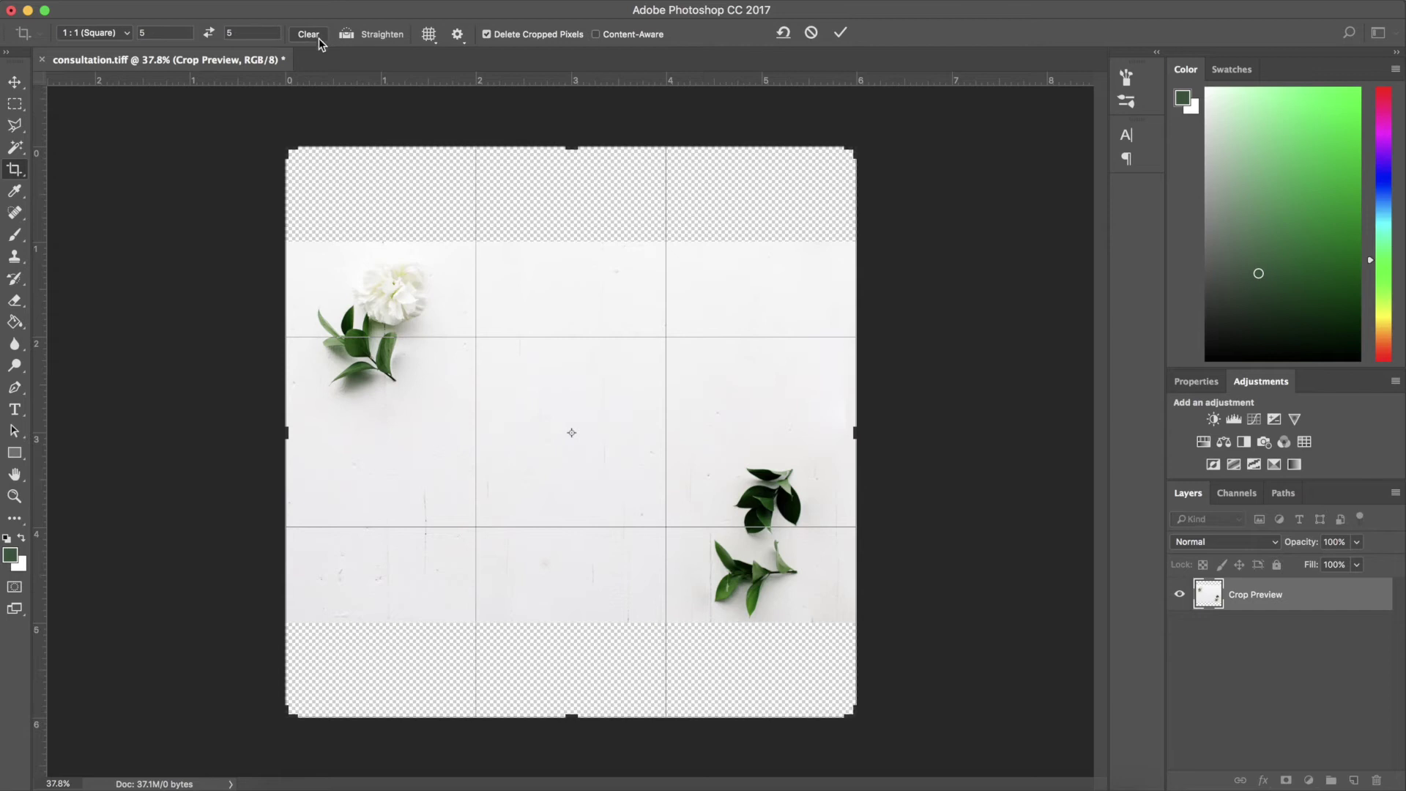
{"action": "left_click", "coordinate": [309, 34]}
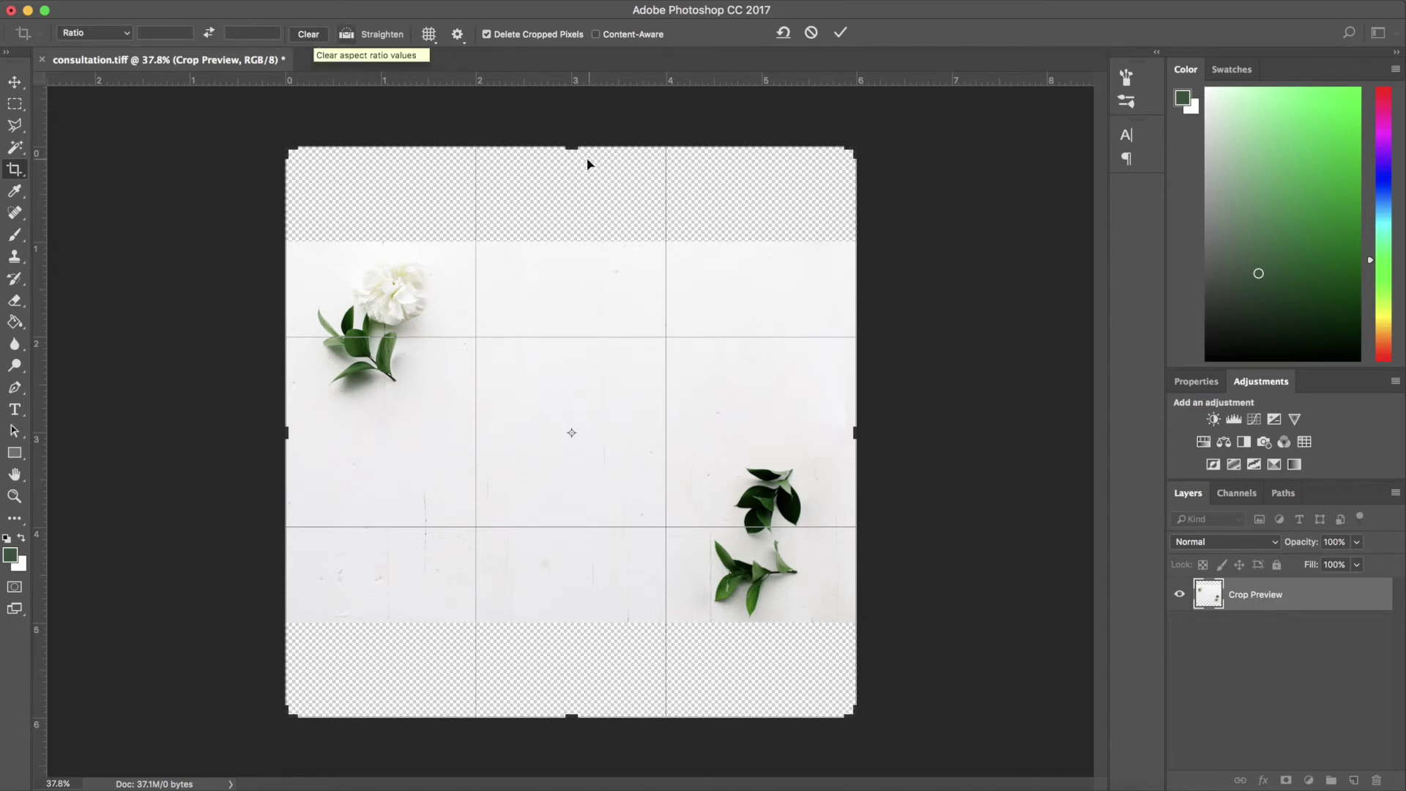
{"action": "left_click_drag", "start_coordinate": [574, 148], "coordinate": [572, 195]}
{"action": "left_click_drag", "start_coordinate": [579, 669], "coordinate": [584, 624]}
{"action": "left_click", "coordinate": [840, 32]}
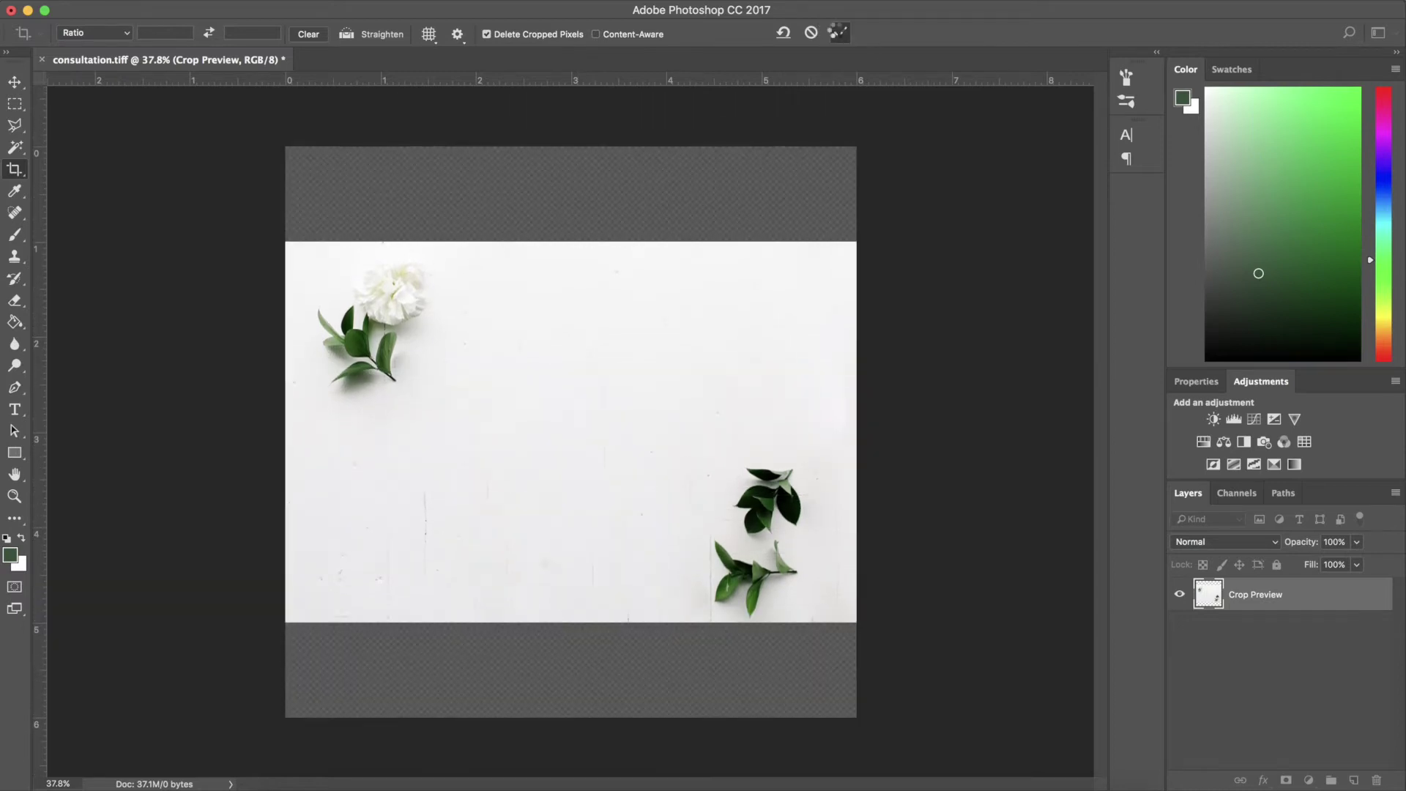
Move the ERC_Stock-4 layer beneath the lettering layers and scale both lettering layers together to about 66.7% around their centre
{"action": "left_click_drag", "start_coordinate": [1233, 598], "coordinate": [1233, 650]}
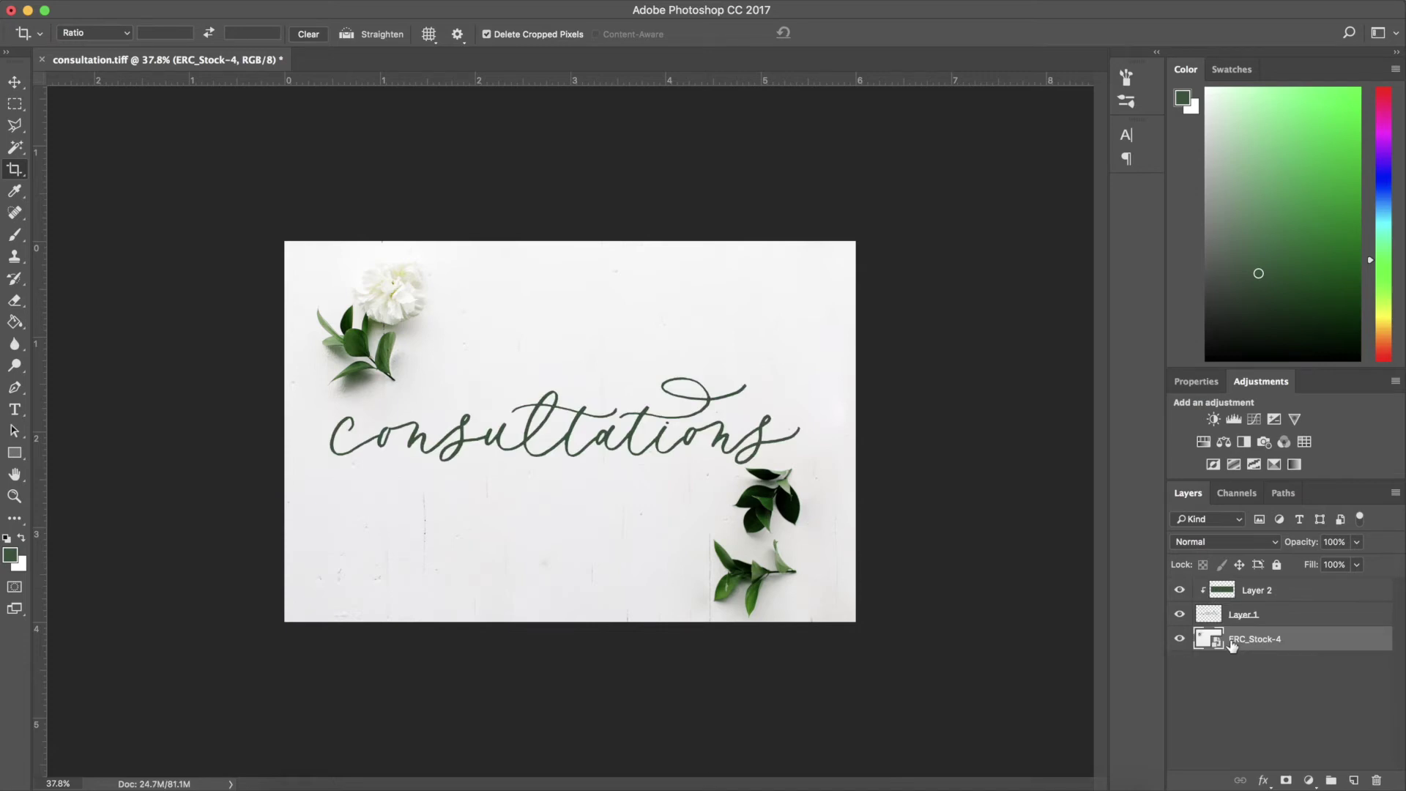
{"action": "left_click", "coordinate": [1250, 619]}
{"action": "left_click", "coordinate": [1232, 586], "text": "shift"}
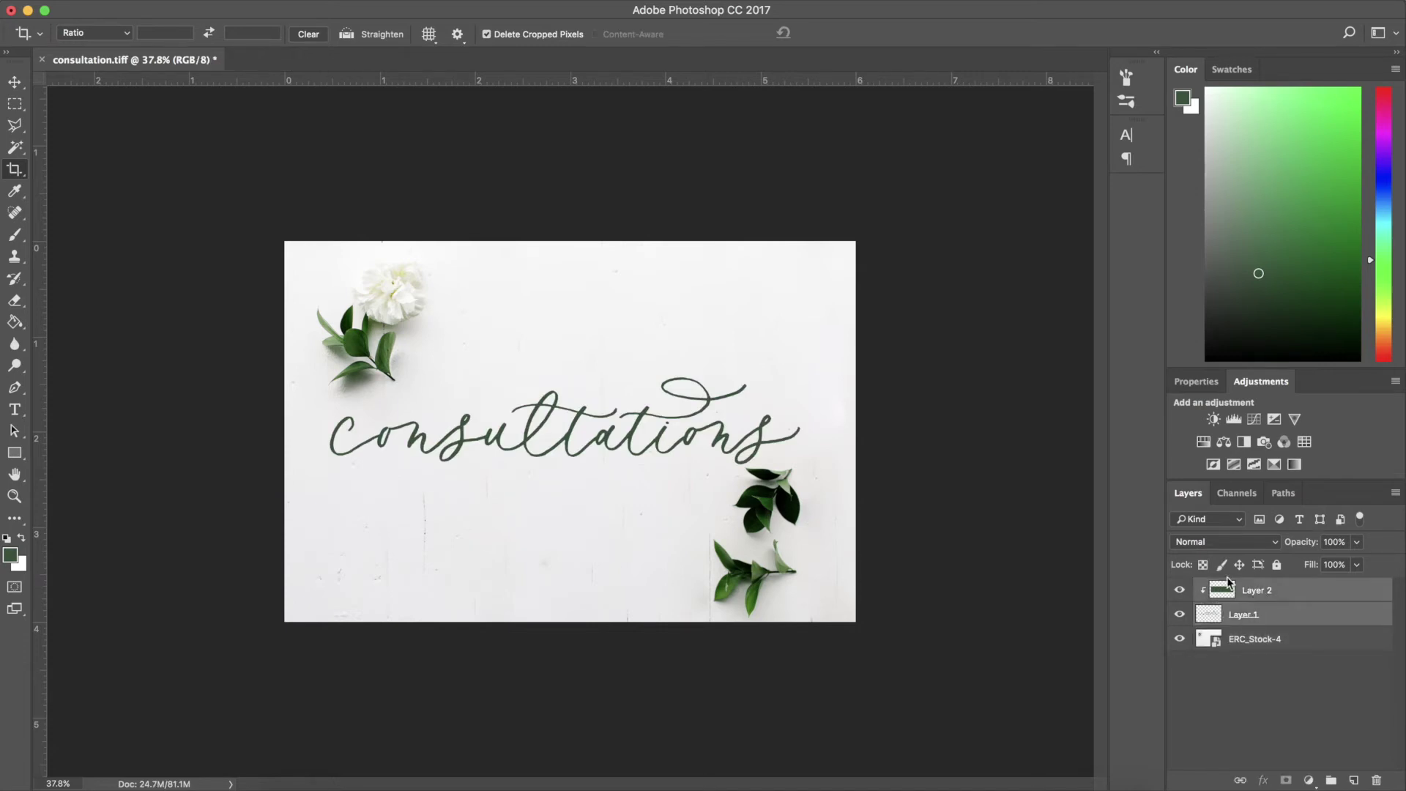
{"action": "left_click", "coordinate": [14, 81]}
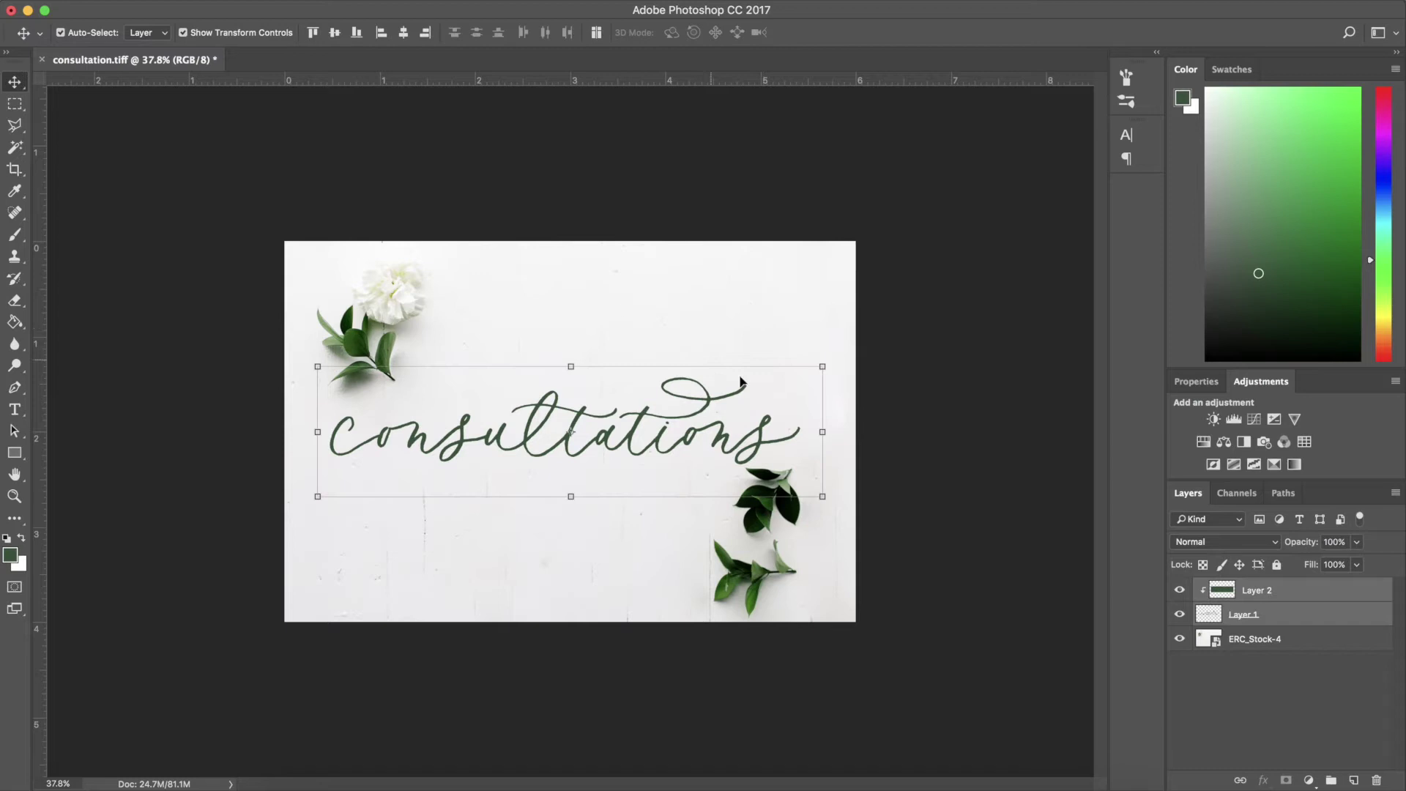
{"action": "left_click_drag", "start_coordinate": [824, 366], "coordinate": [742, 393]}
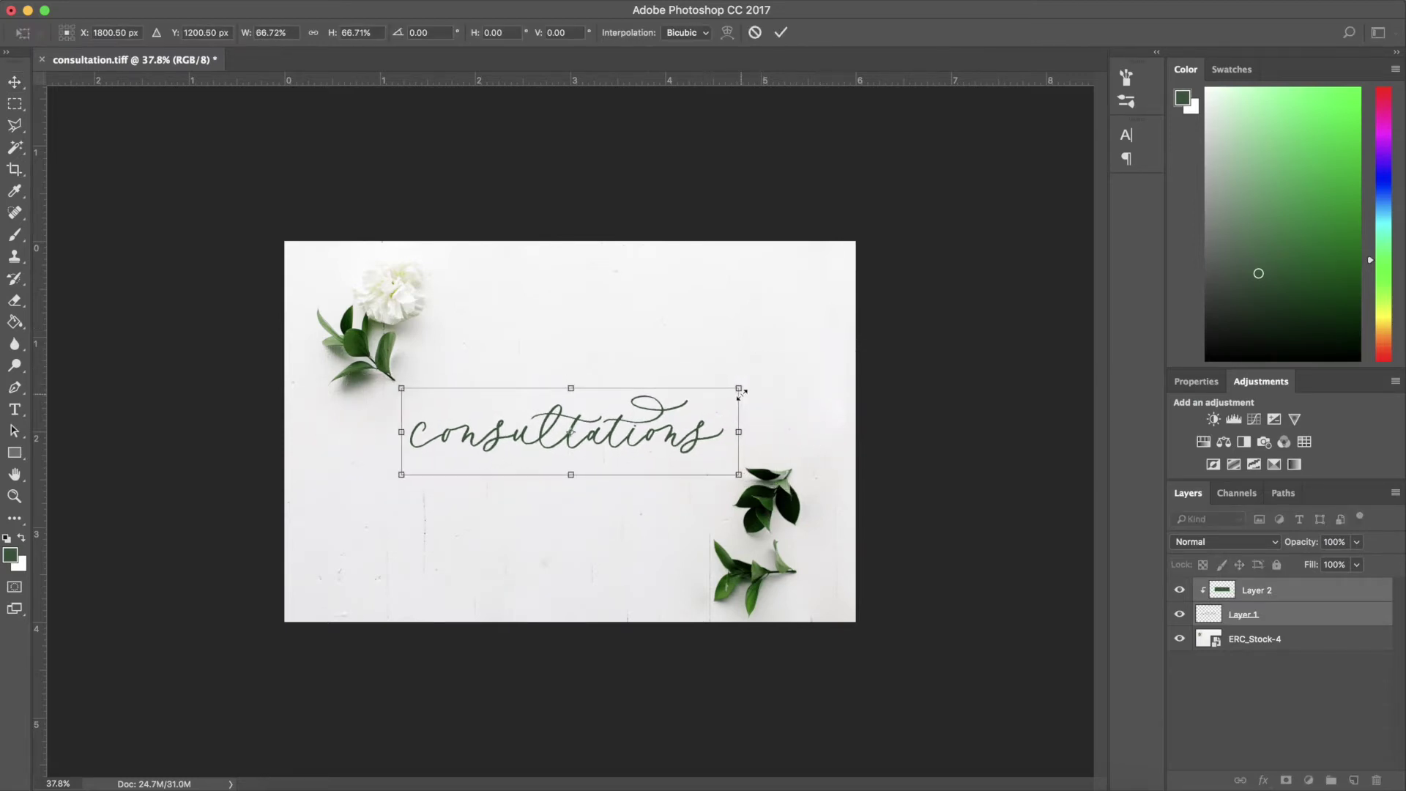
{"action": "scroll", "coordinate": [742, 394], "scroll_direction": "up", "scroll_amount": 7}
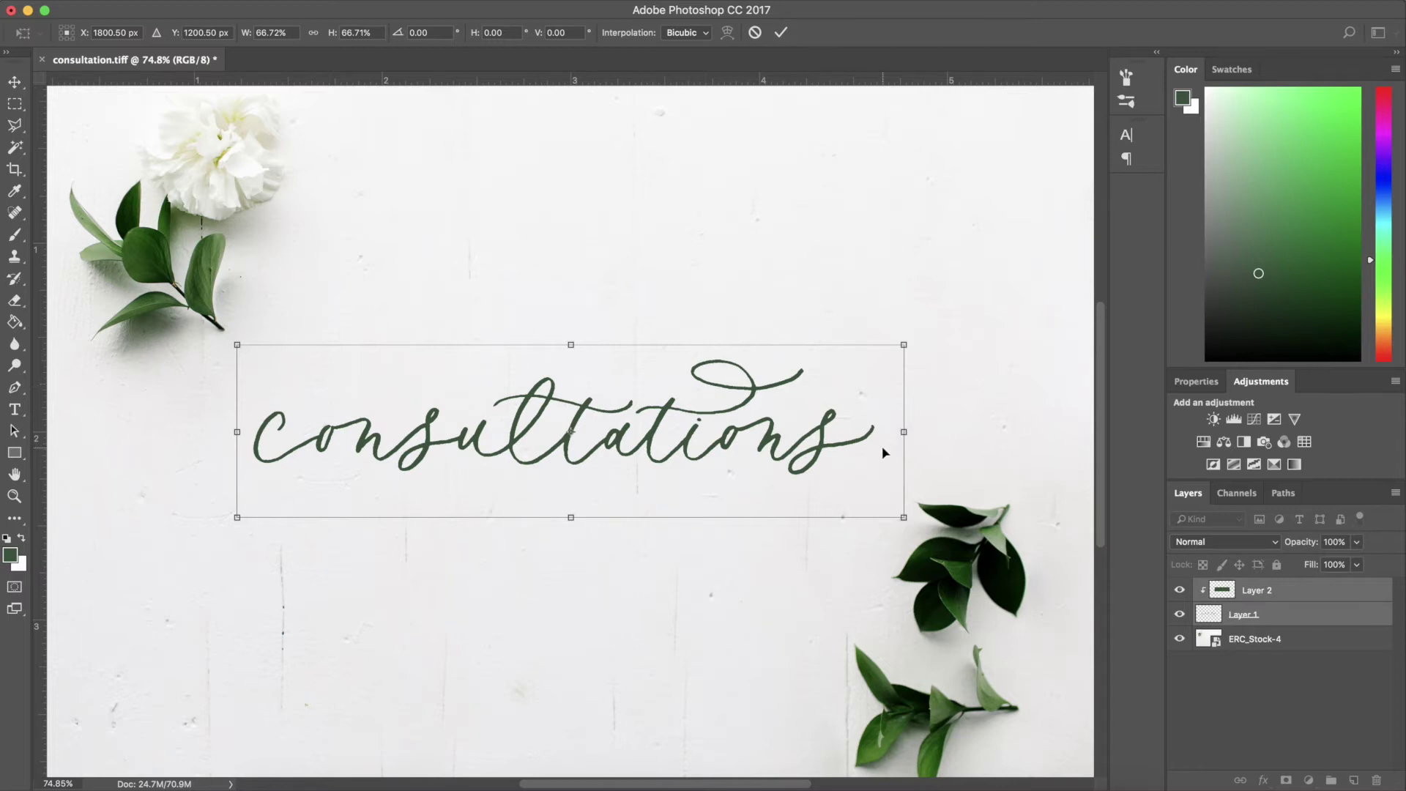
{"action": "key", "text": "Return"}
Align the lettering layers with the flower photo by their vertical and horizontal centres
{"action": "scroll", "coordinate": [921, 454], "scroll_direction": "down", "scroll_amount": 2}
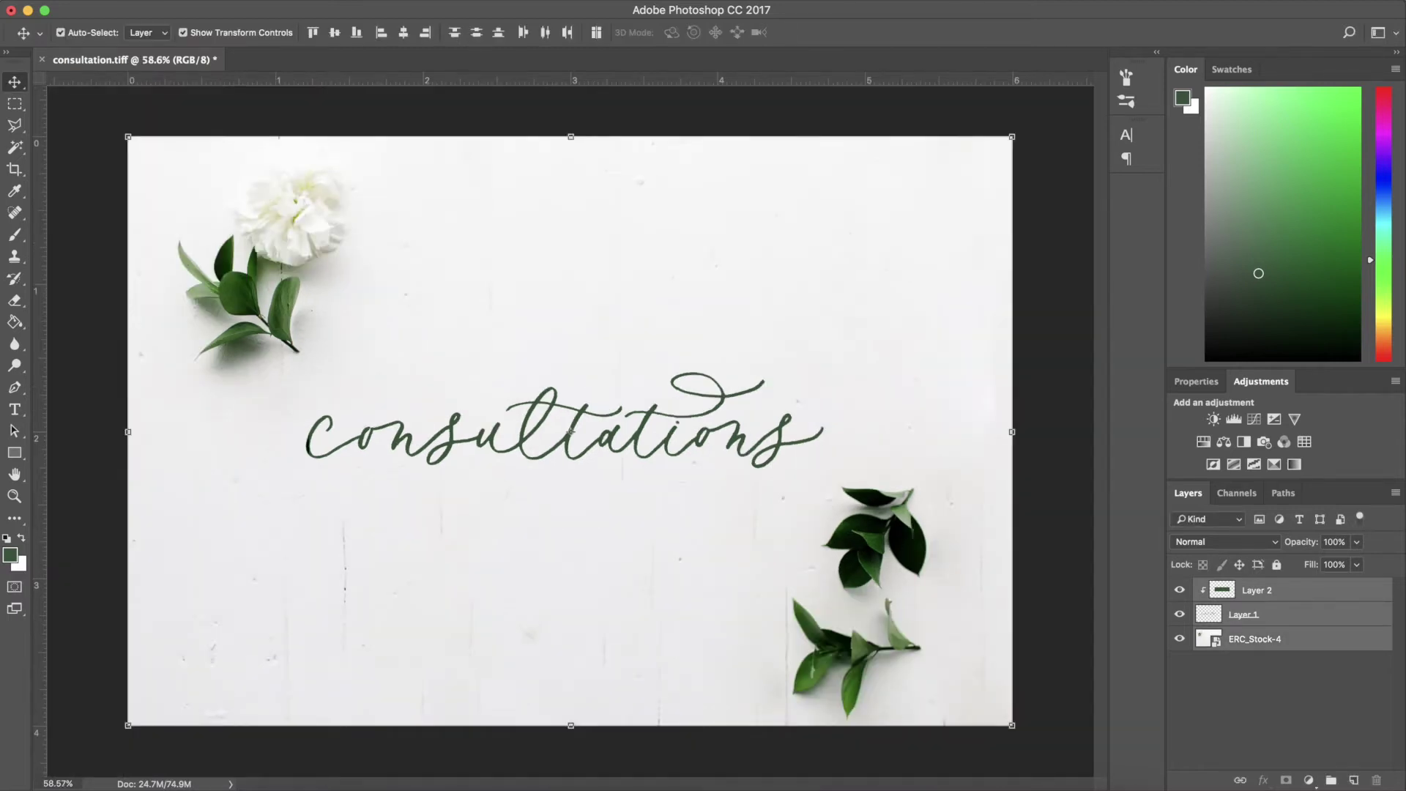
{"action": "left_click", "coordinate": [278, 0]}
{"action": "key", "text": "Escape"}
{"action": "left_click", "coordinate": [337, 35]}
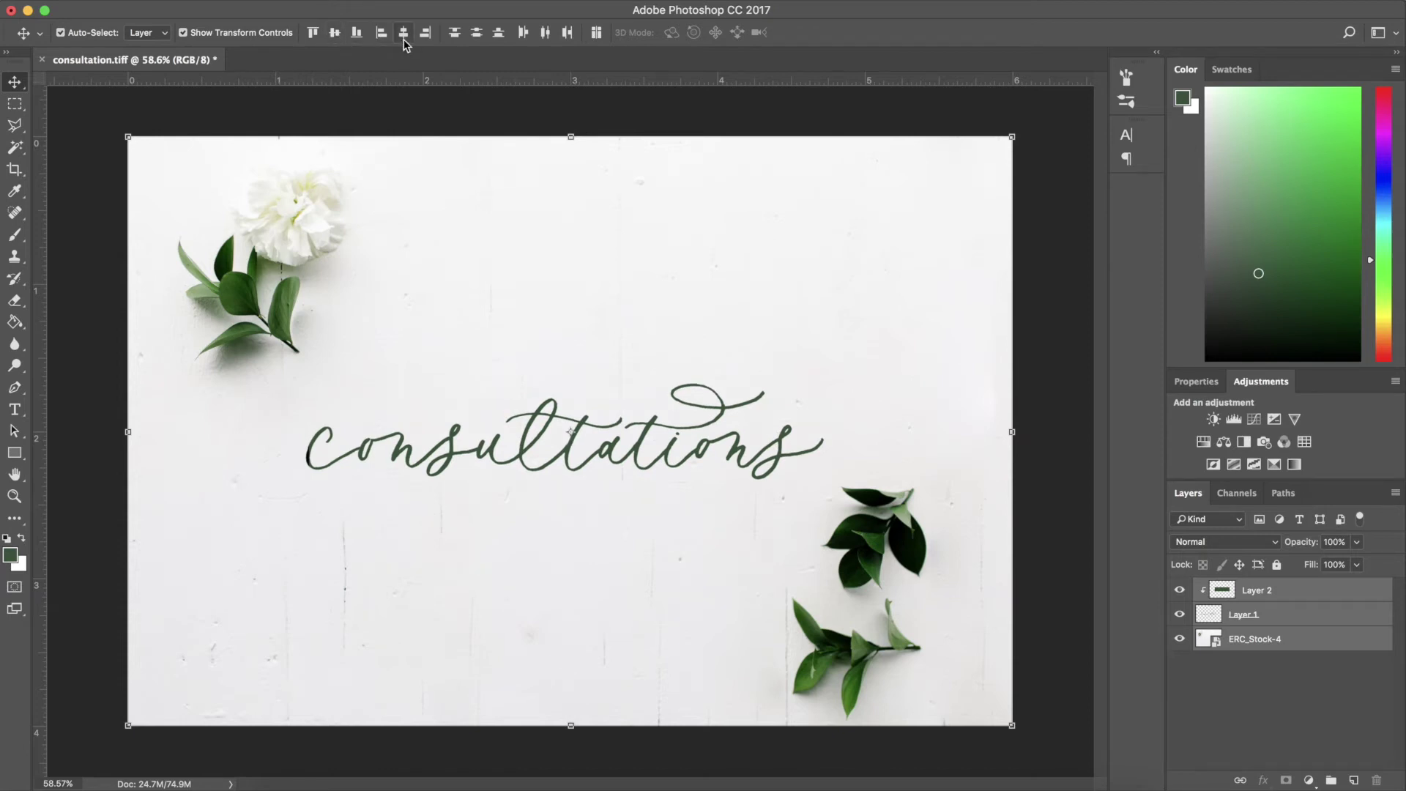
{"action": "left_click", "coordinate": [404, 41]}
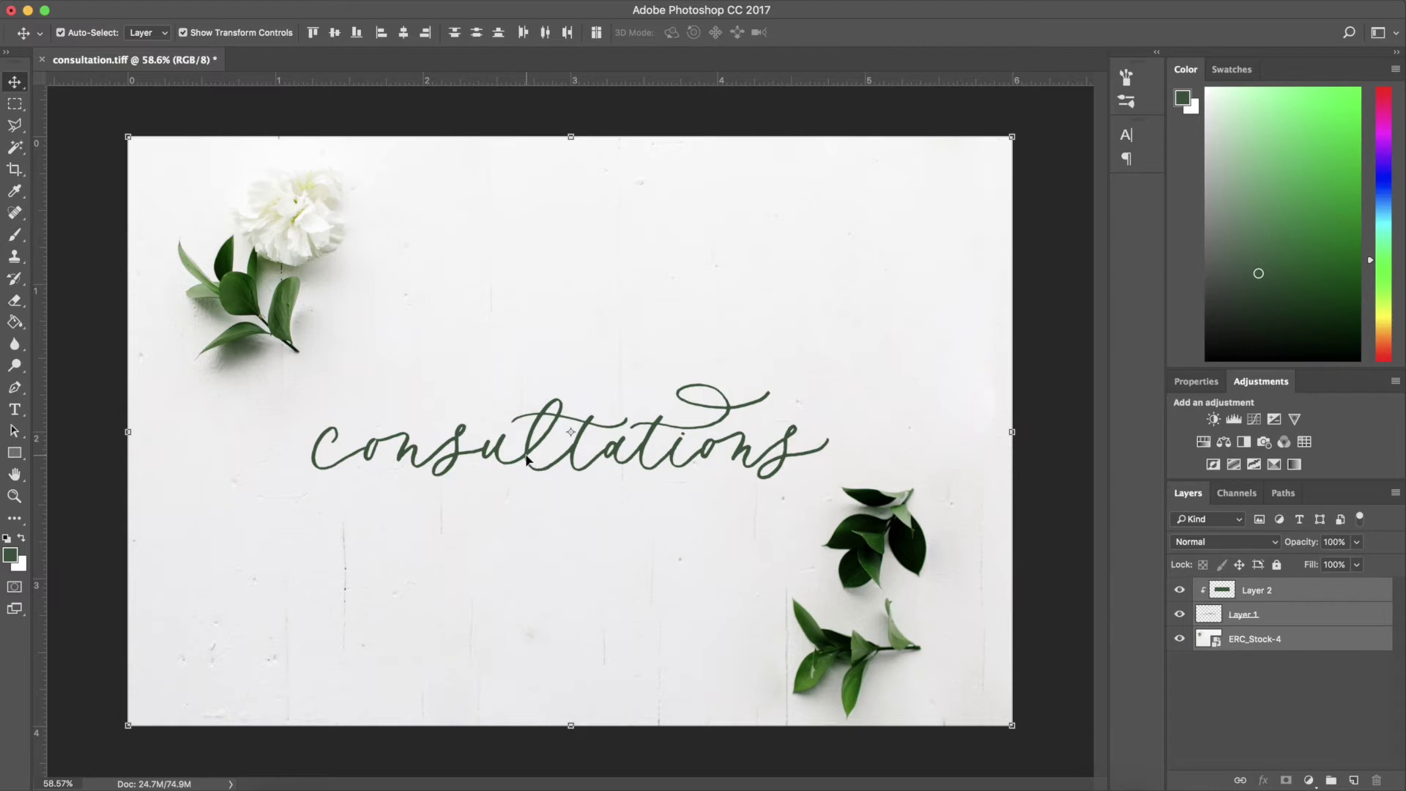
Nudge the Layer 1 lettering slightly to the right on the flower photo, then deselect the layer
{"action": "left_click", "coordinate": [1216, 685]}
{"action": "left_click", "coordinate": [1241, 616]}
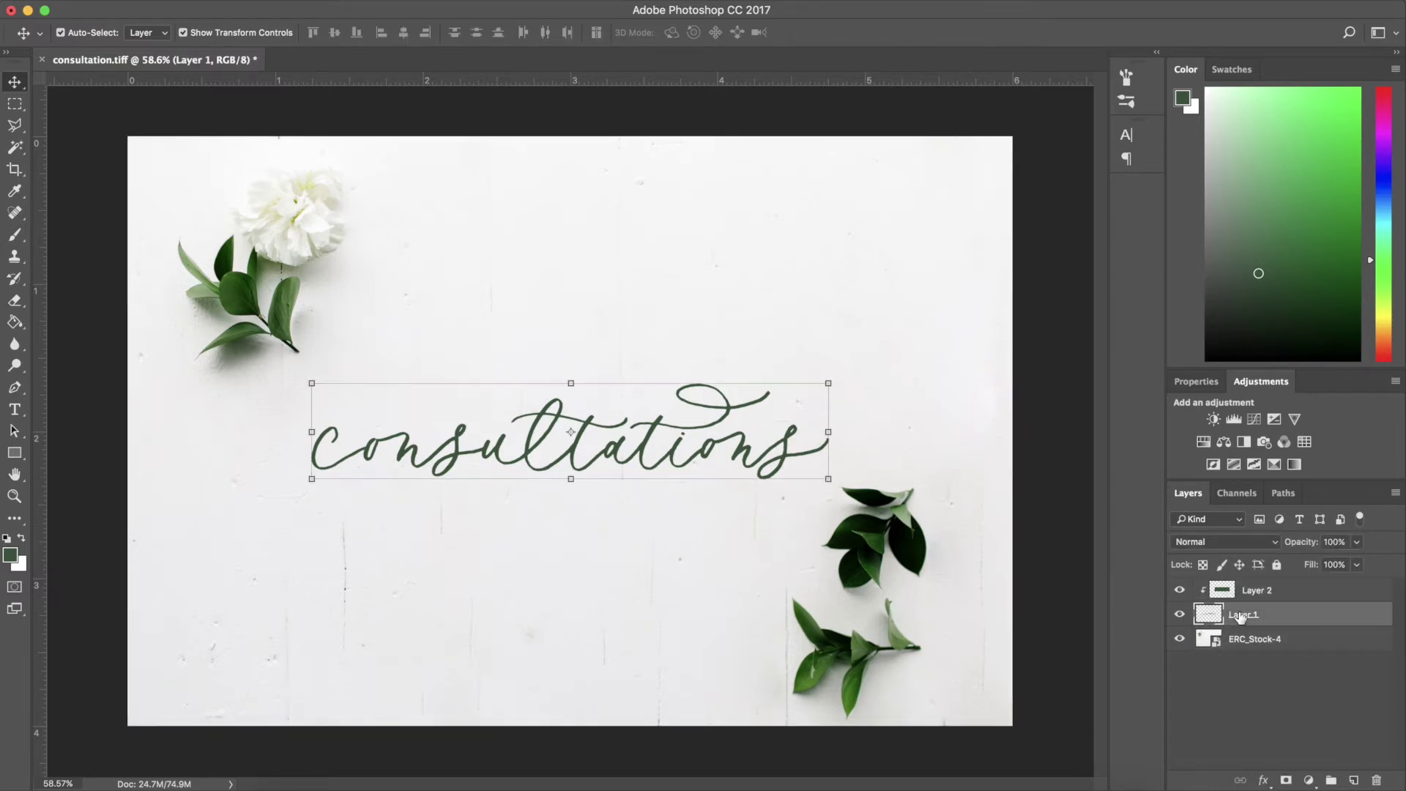
{"action": "key", "text": "Right"}
{"action": "key", "text": "Right"}
{"action": "key", "text": "Right"}
{"action": "key", "text": "Right"}
{"action": "key", "text": "Right"}
{"action": "key", "text": "Right"}
{"action": "key", "text": "Right"}
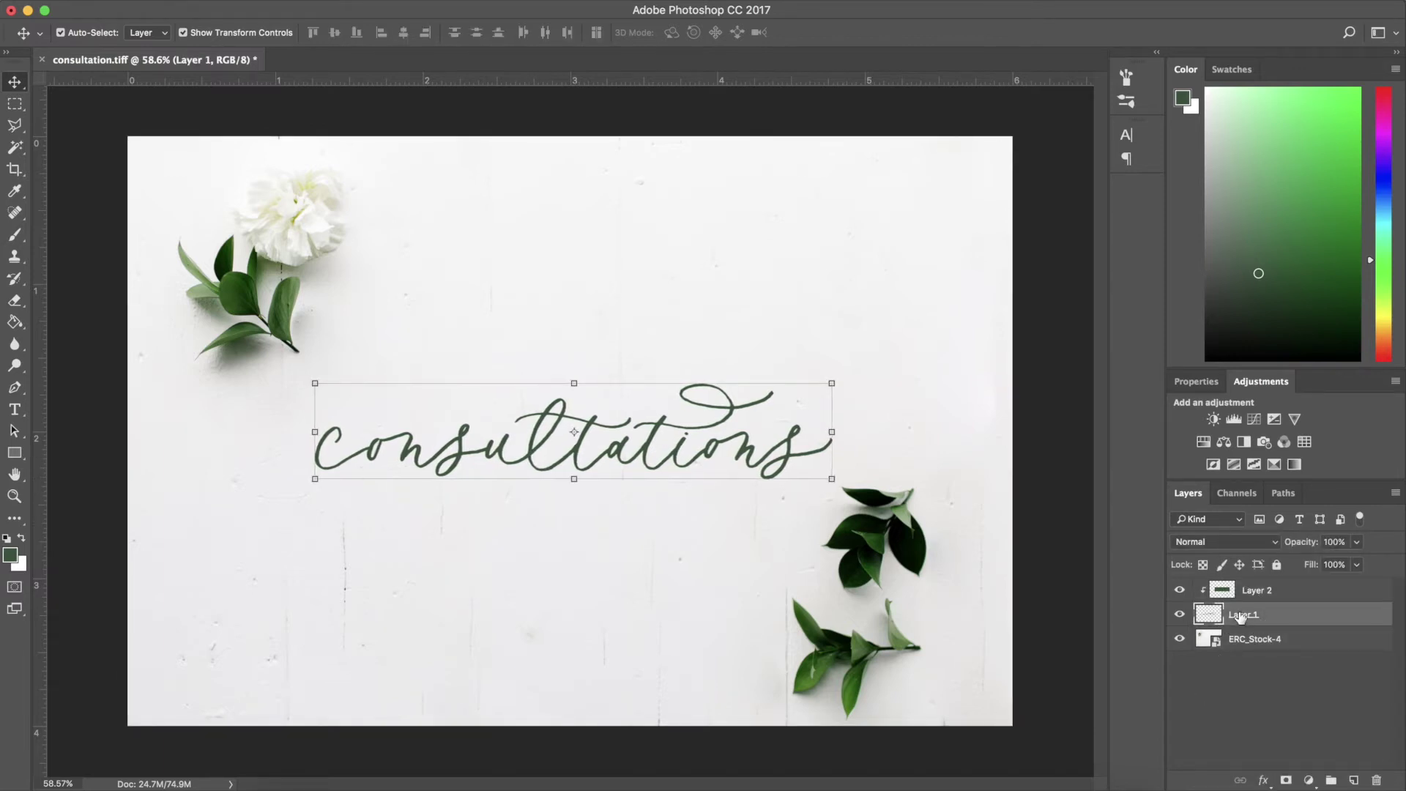
{"action": "left_click", "coordinate": [1238, 726]}
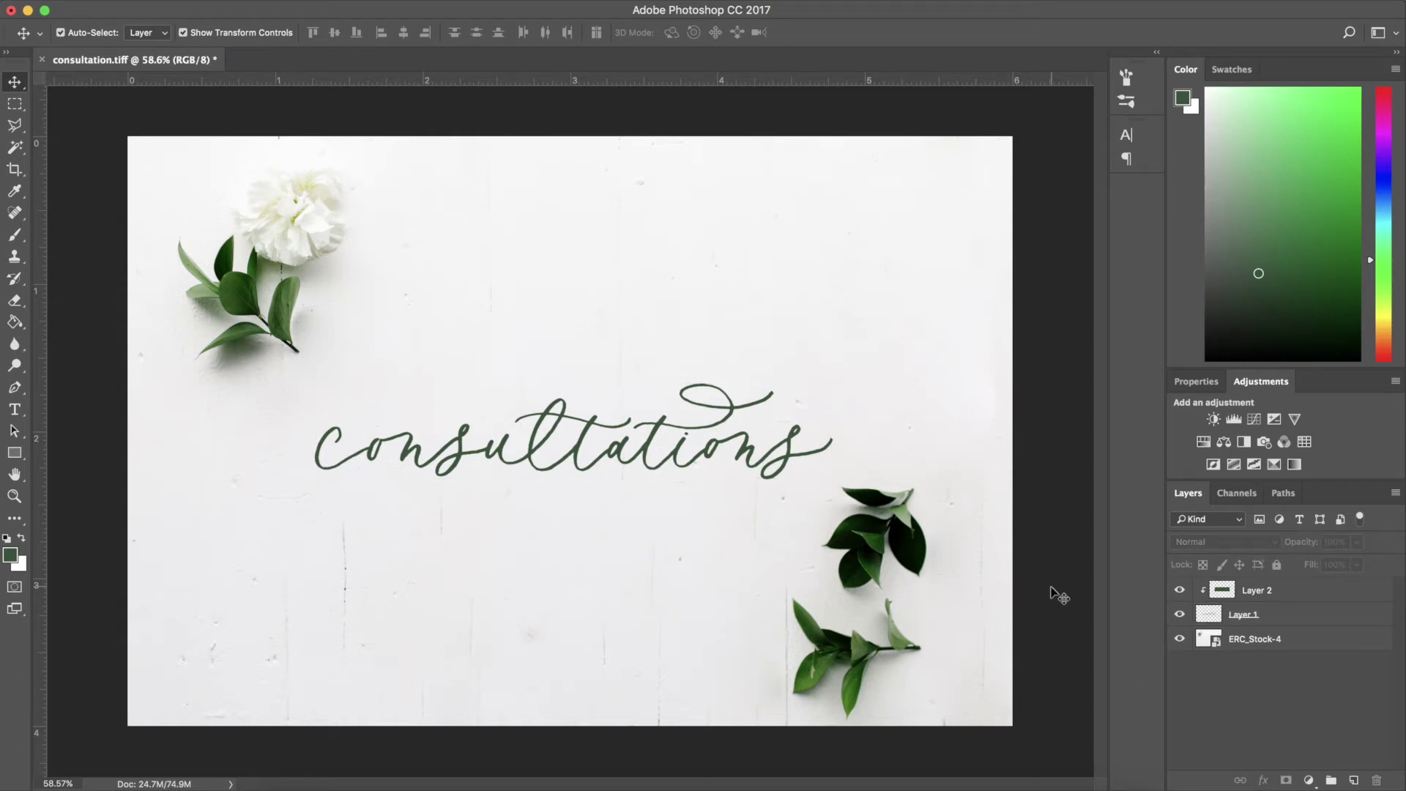
Save the document in Photoshop format as digitizinglettering_01.psd in the Digitizing Lettering folder
{"action": "left_click", "coordinate": [1245, 591]}
{"action": "left_click", "coordinate": [188, 162]}
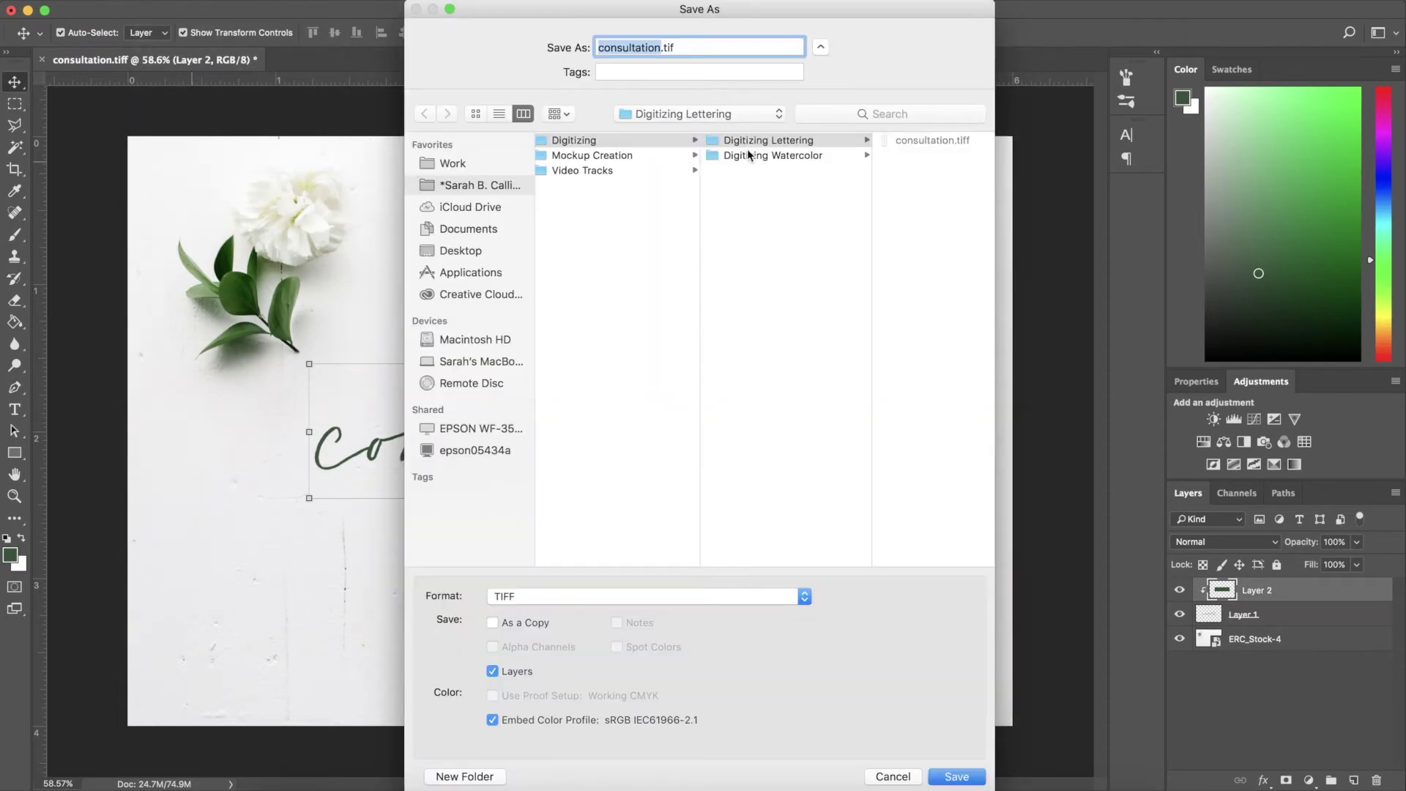
{"action": "key", "text": "Right"}
{"action": "key", "text": "BackSpace"}
{"action": "key", "text": "BackSpace"}
{"action": "key", "text": "BackSpace"}
{"action": "key", "text": "BackSpace"}
{"action": "key", "text": "BackSpace"}
{"action": "key", "text": "BackSpace"}
{"action": "key", "text": "BackSpace"}
{"action": "key", "text": "BackSpace"}
{"action": "key", "text": "BackSpace"}
{"action": "key", "text": "BackSpace"}
{"action": "key", "text": "BackSpace"}
{"action": "key", "text": "BackSpace"}
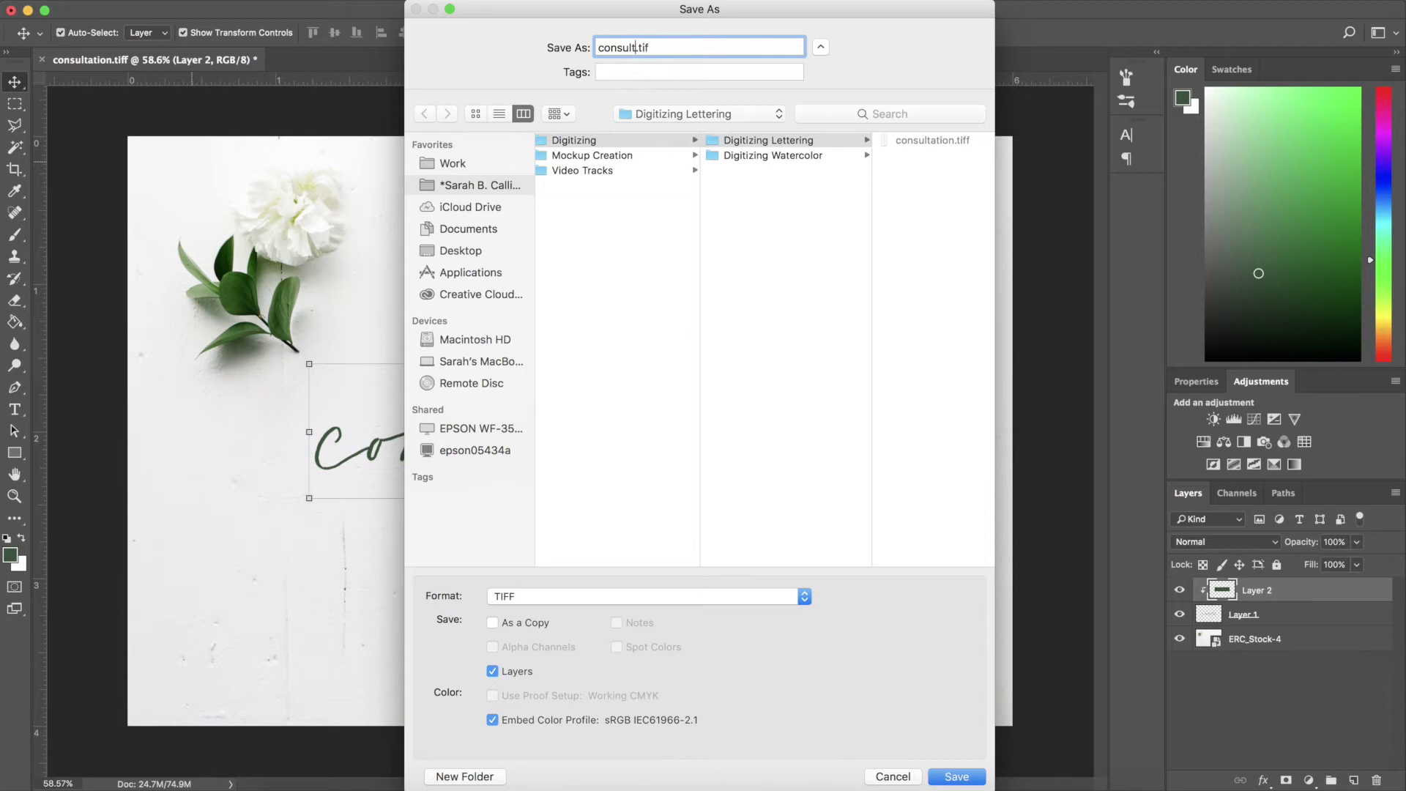
{"action": "type", "text": "digitizinglettering_01"}
{"action": "left_click", "coordinate": [643, 601]}
{"action": "left_click", "coordinate": [571, 319]}
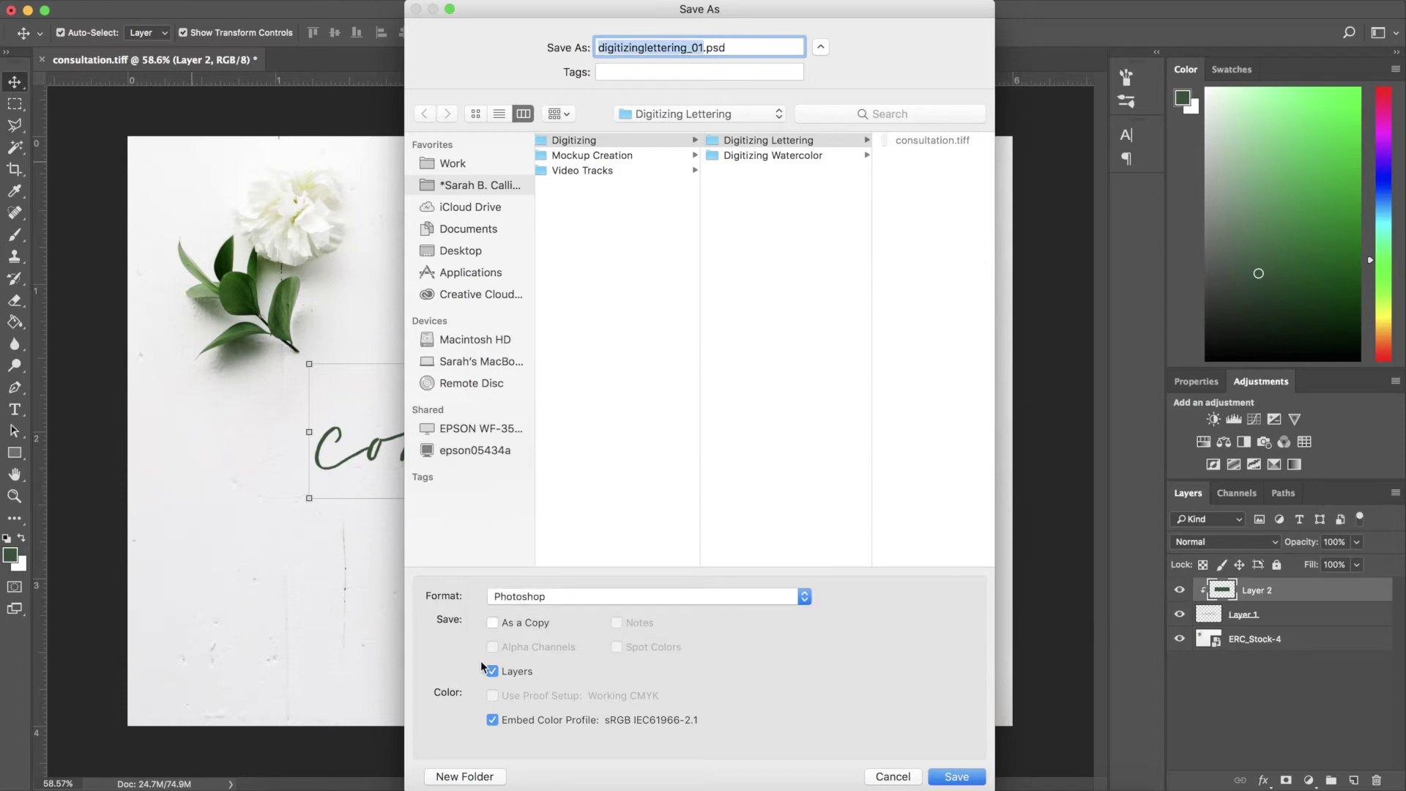
{"action": "key", "text": "Return"}
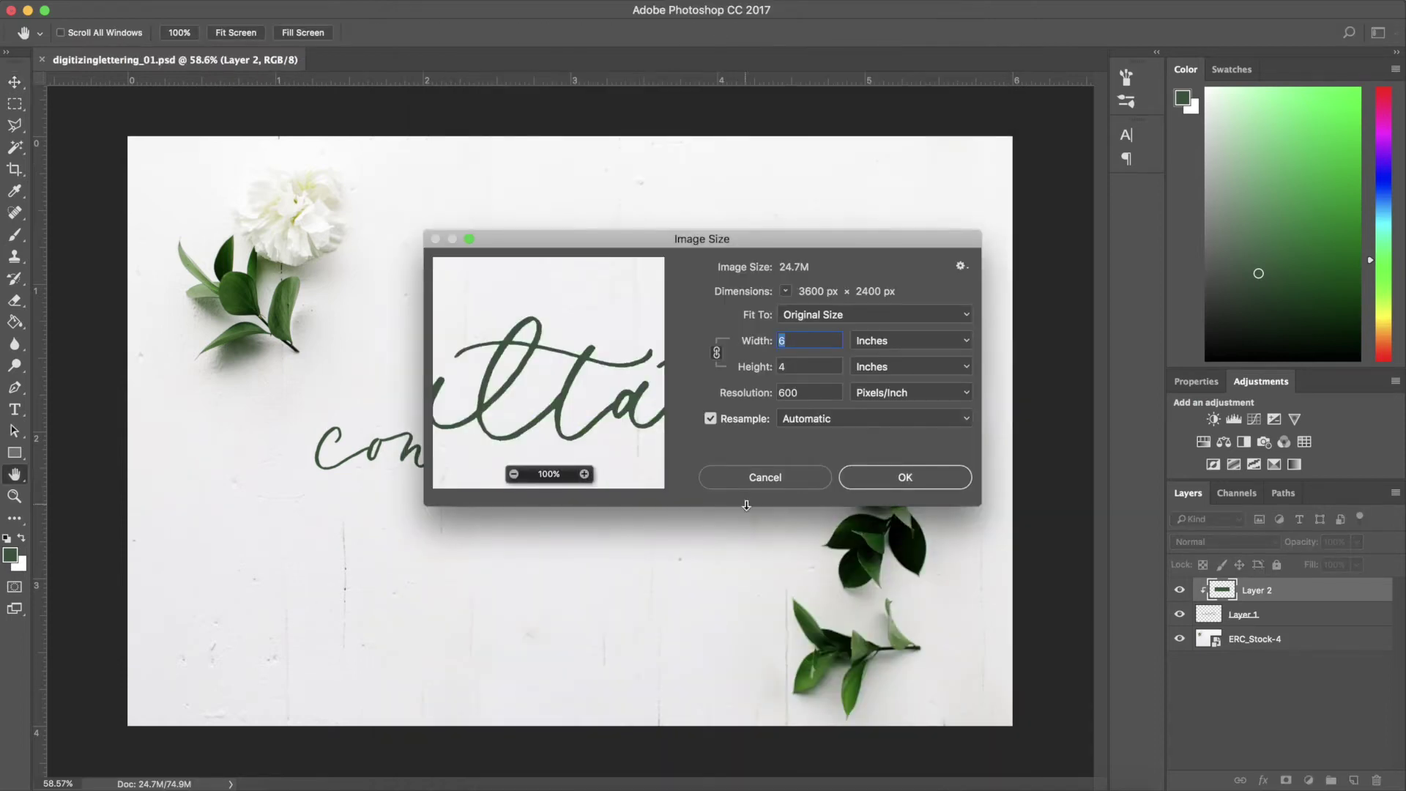
Set the image resolution to 300 pixels/inch and save a JPEG copy named digitizinglettering_01.jpg
{"action": "double_click", "coordinate": [814, 394]}
{"action": "type", "text": "300"}
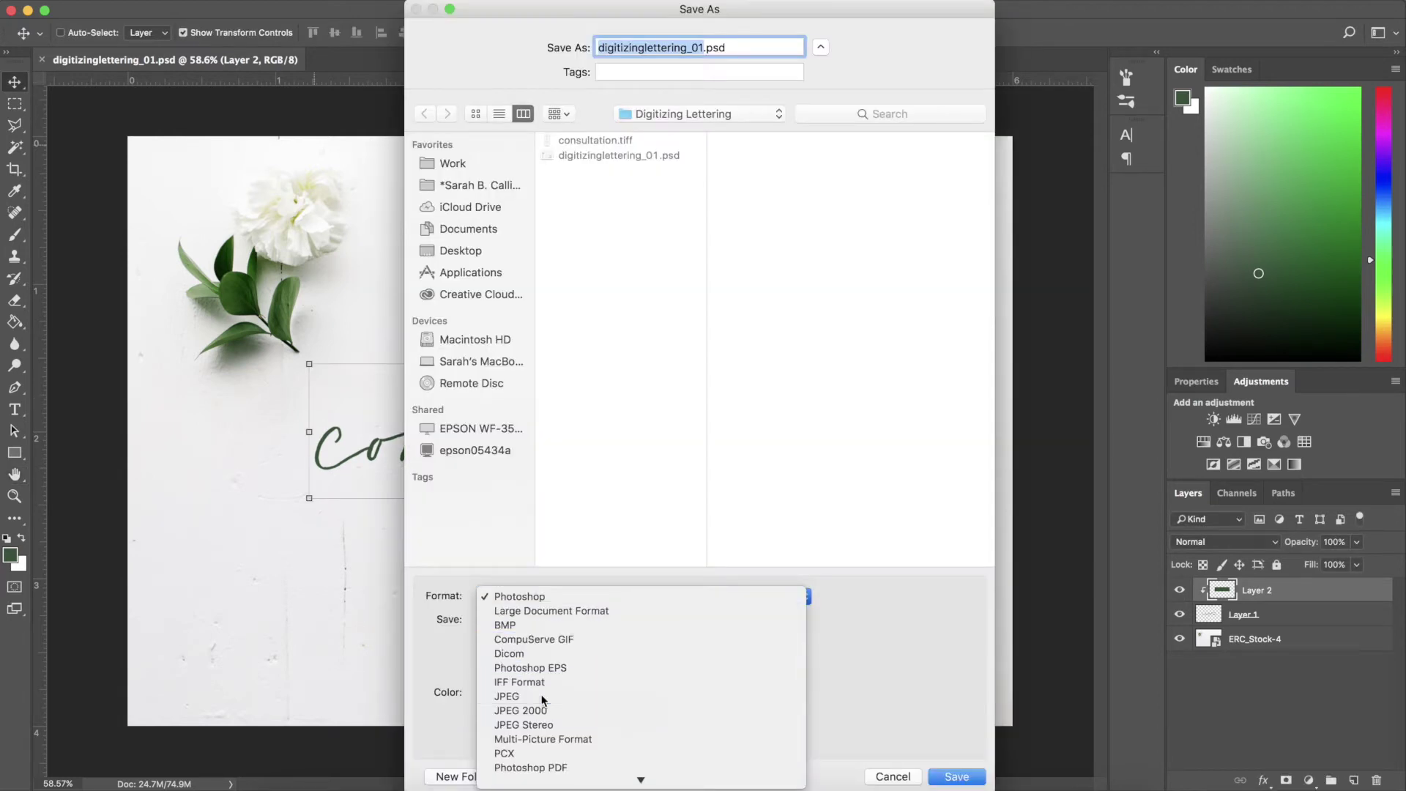
{"action": "left_click", "coordinate": [541, 693]}
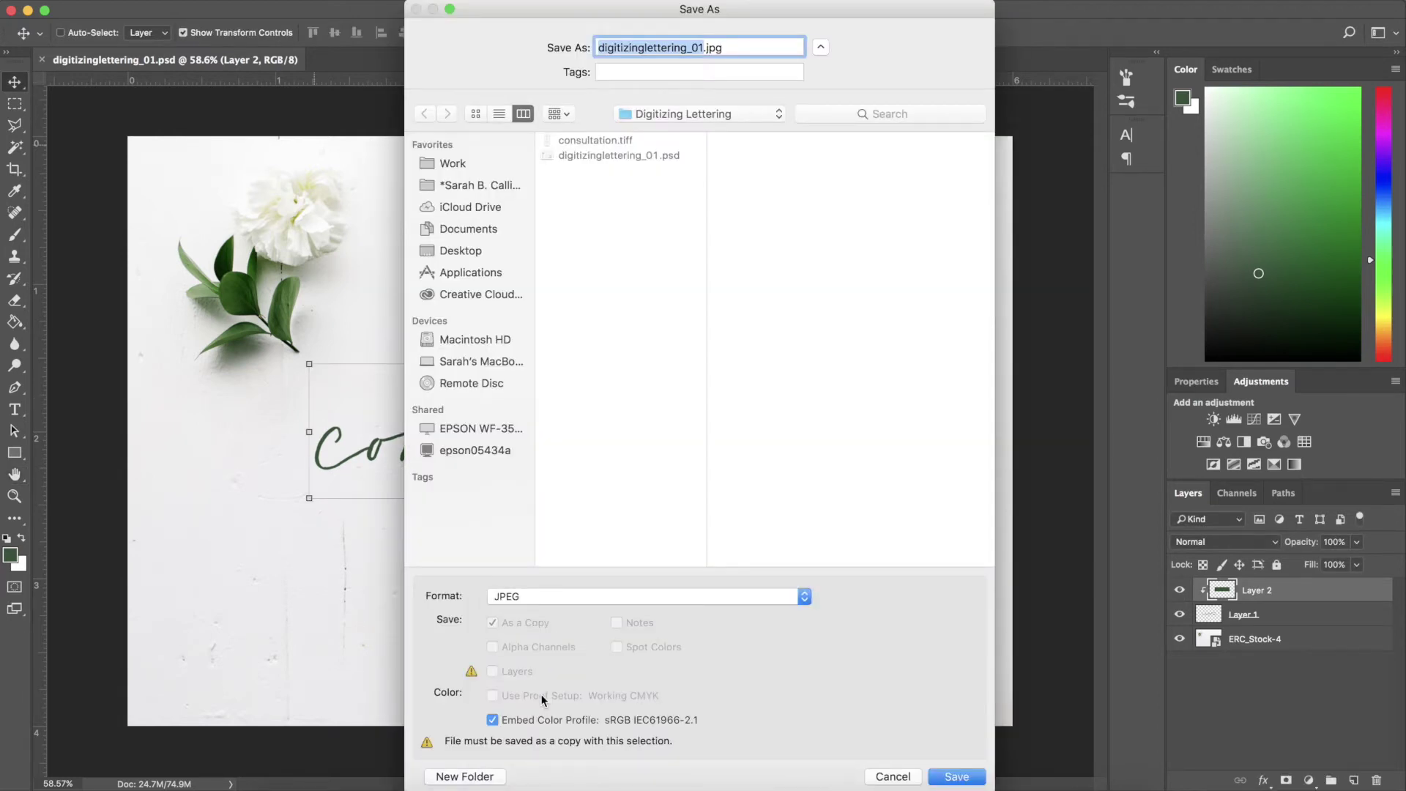
{"action": "key", "text": "Return"}
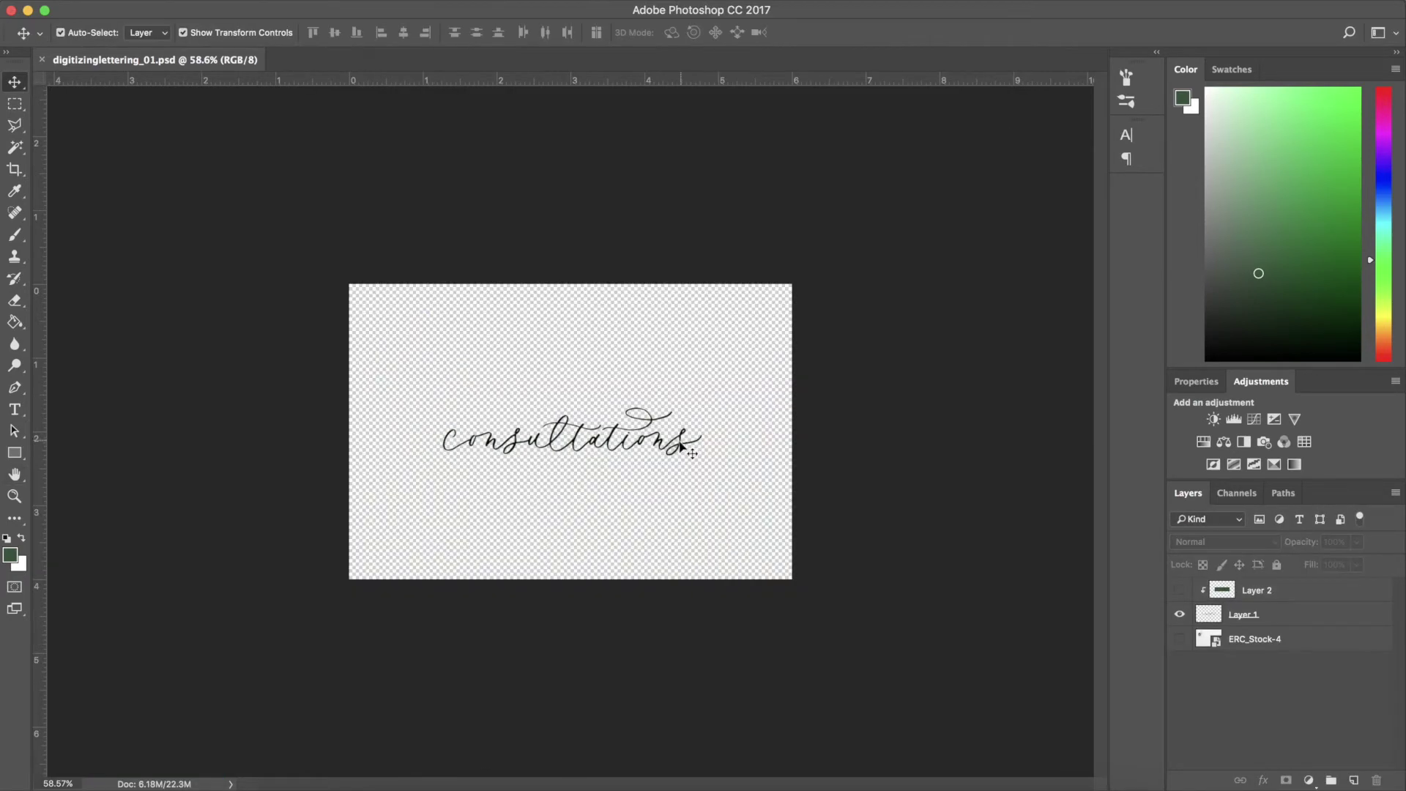
Show only the black lettering on Layer 1 and enlarge it around its centre to nearly the full canvas width
{"action": "left_click", "coordinate": [679, 446]}
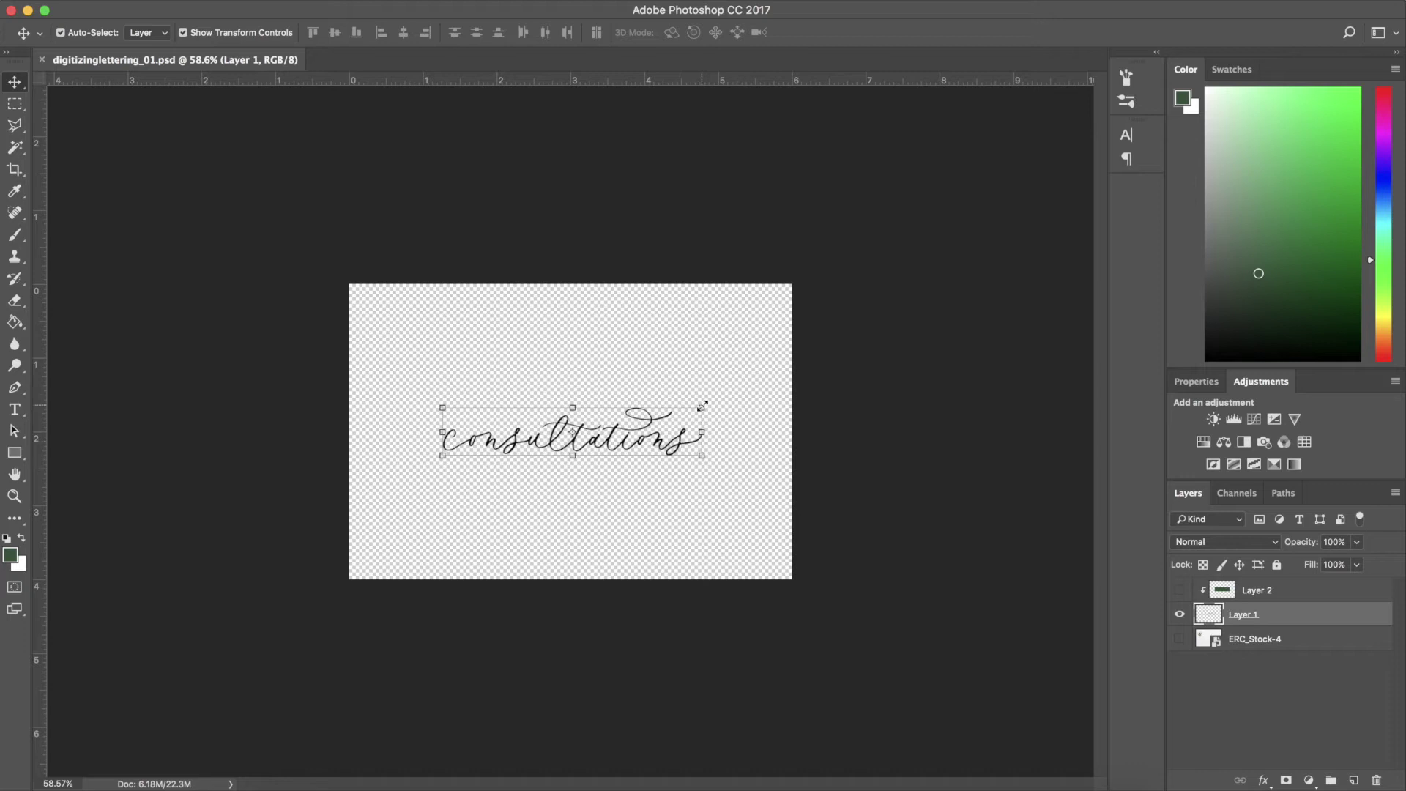
{"action": "left_click_drag", "start_coordinate": [701, 406], "coordinate": [774, 371]}
{"action": "key", "text": "Return"}
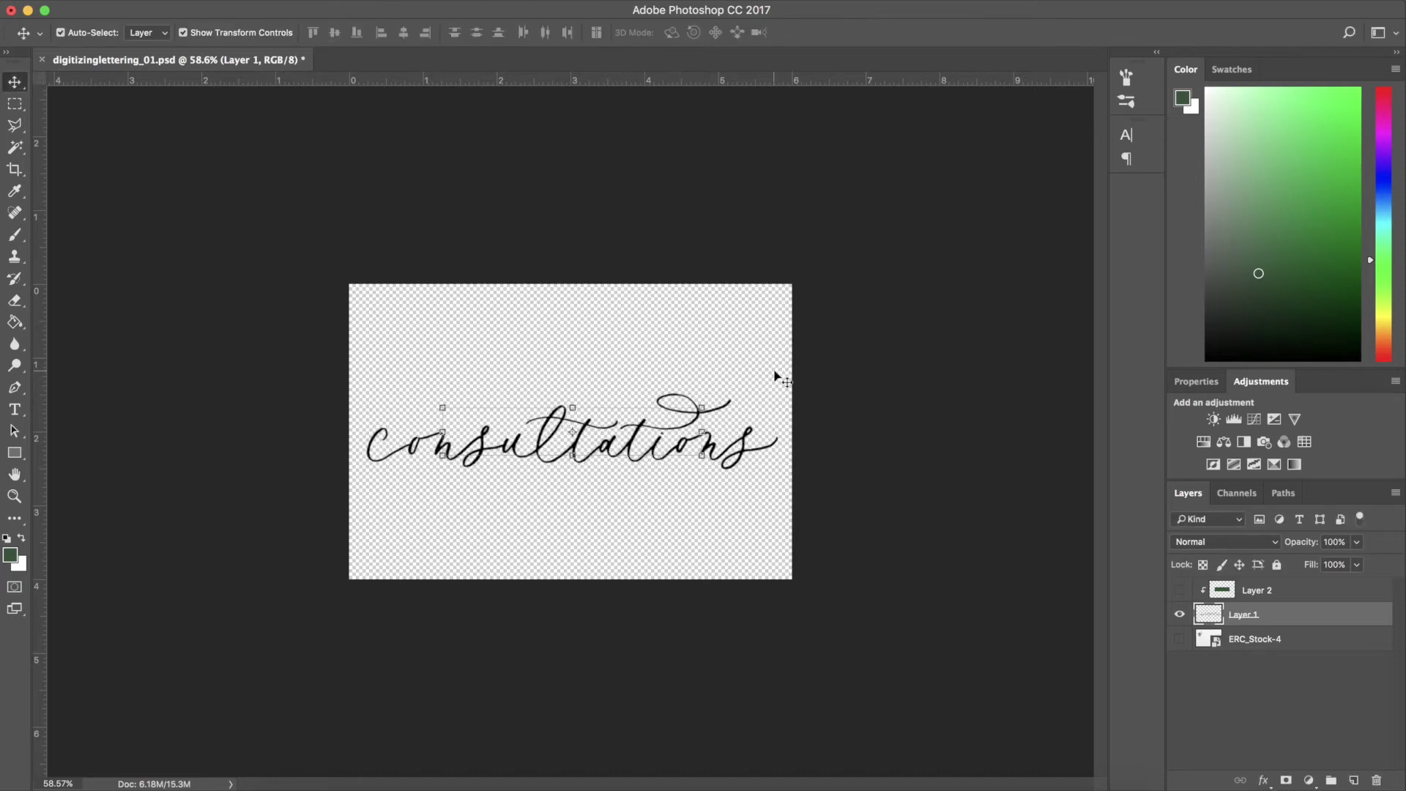
Crop the canvas height closely around the enlarged black lettering, keeping the full width
{"action": "left_click", "coordinate": [16, 171]}
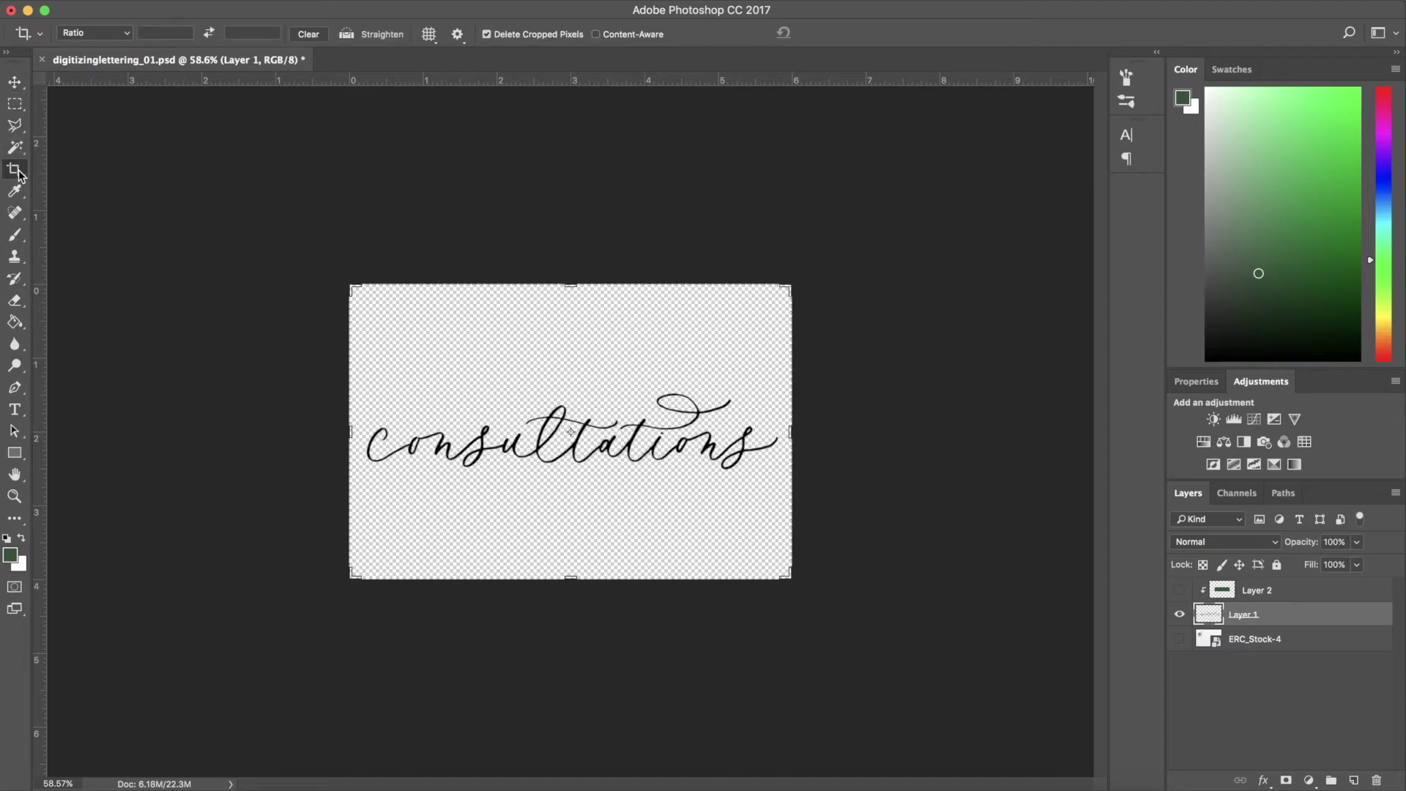
{"action": "left_click_drag", "start_coordinate": [571, 285], "coordinate": [571, 334]}
{"action": "key", "text": "Return"}
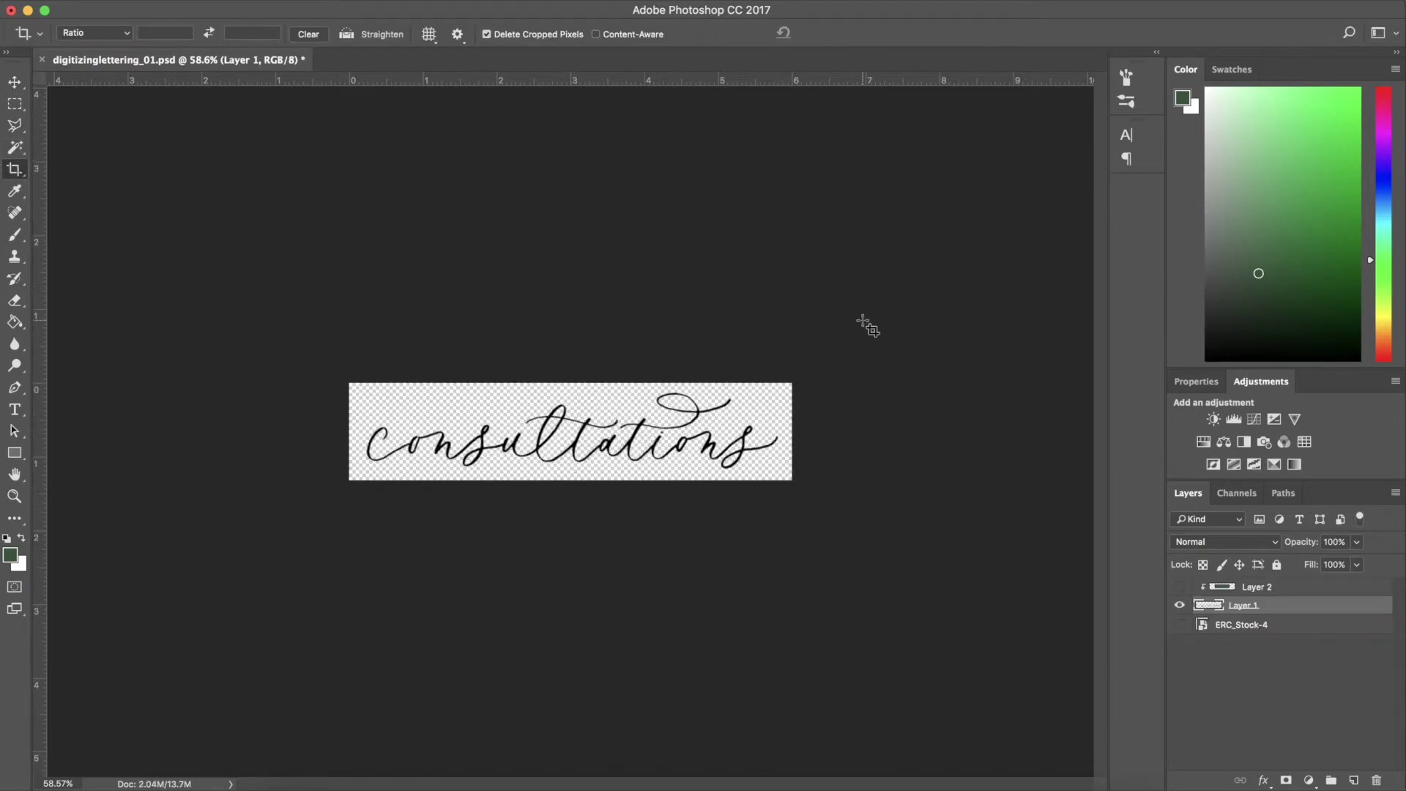
Save a TIFF copy without layers as digitizinglettering_01.tif, with no image compression
{"action": "key", "text": "super"}
{"action": "left_click", "coordinate": [150, 1]}
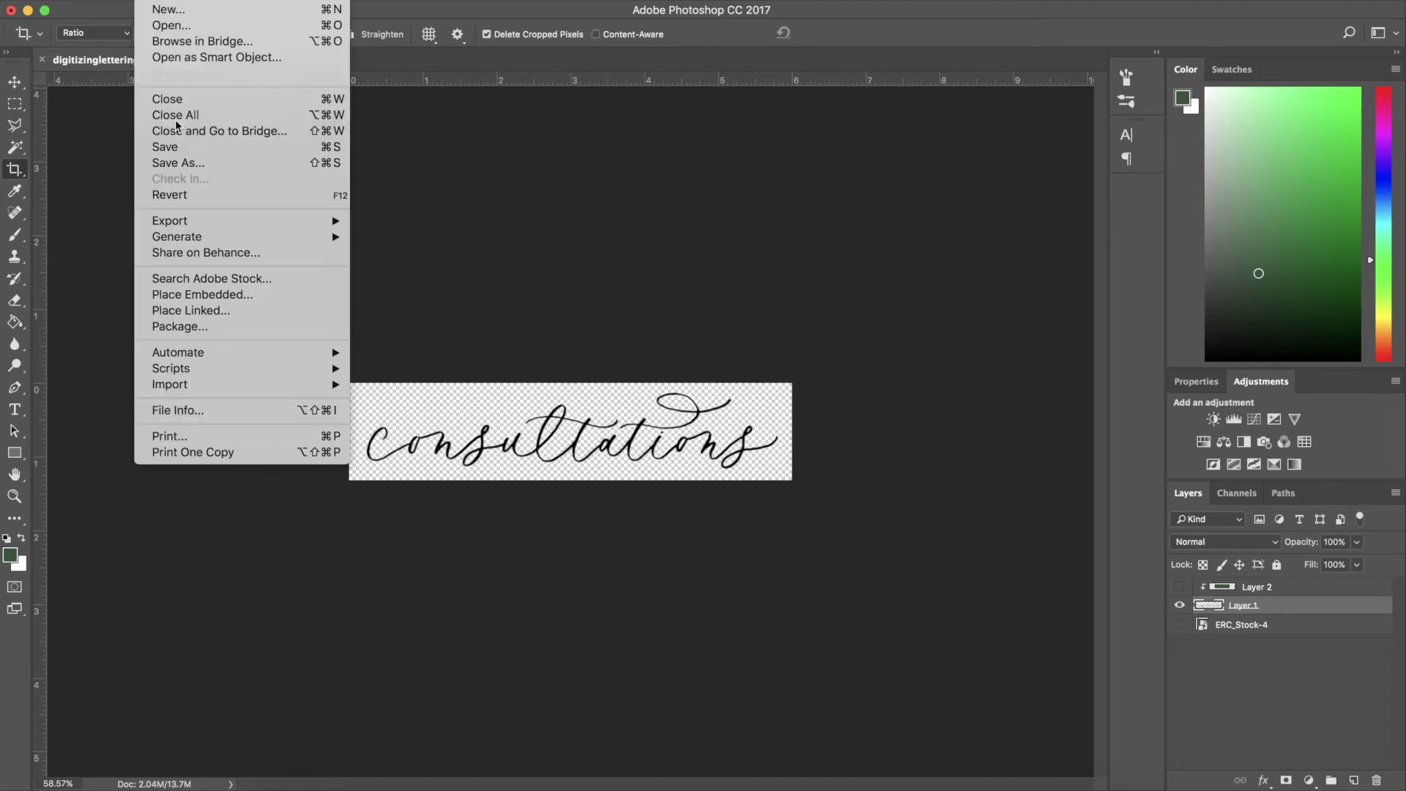
{"action": "left_click", "coordinate": [181, 165]}
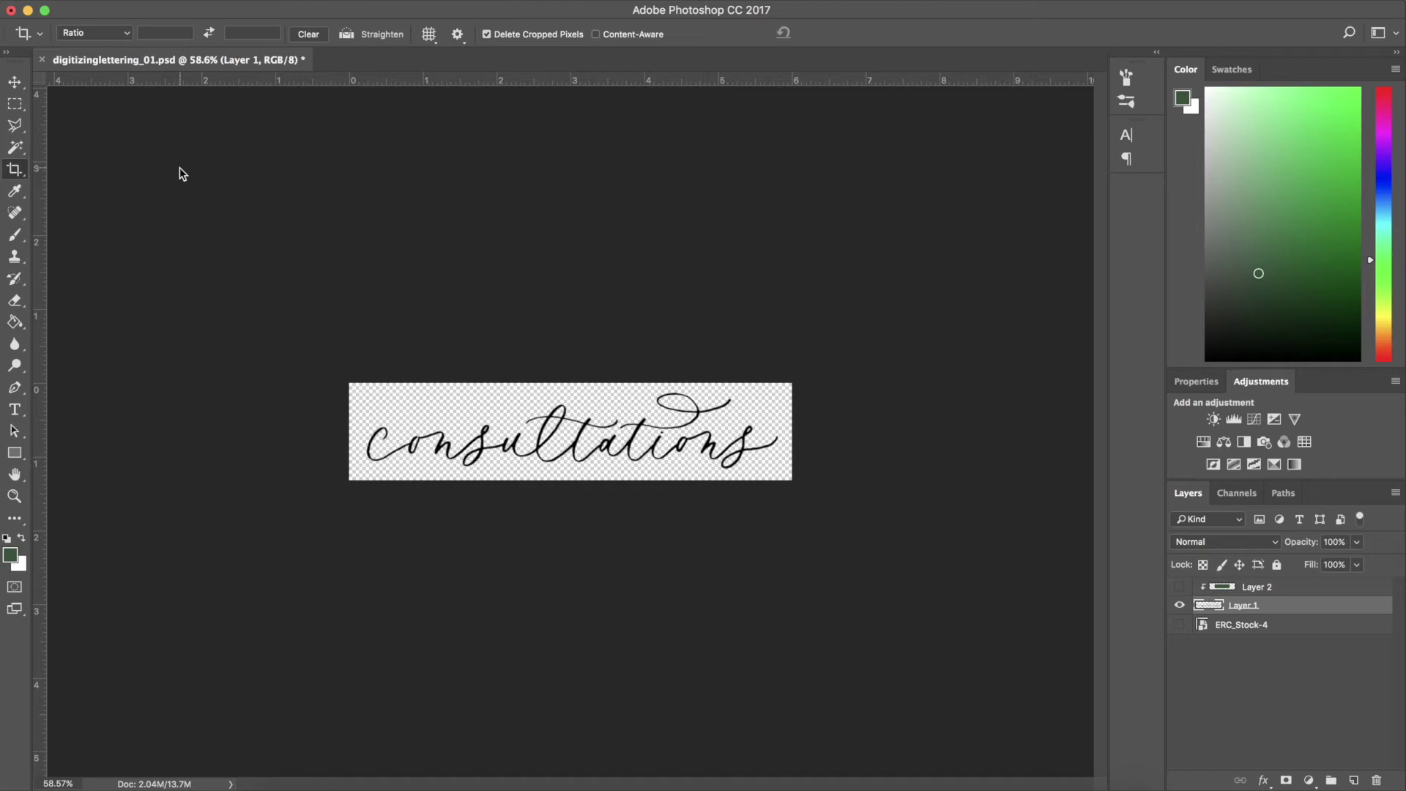
{"action": "left_click", "coordinate": [559, 595]}
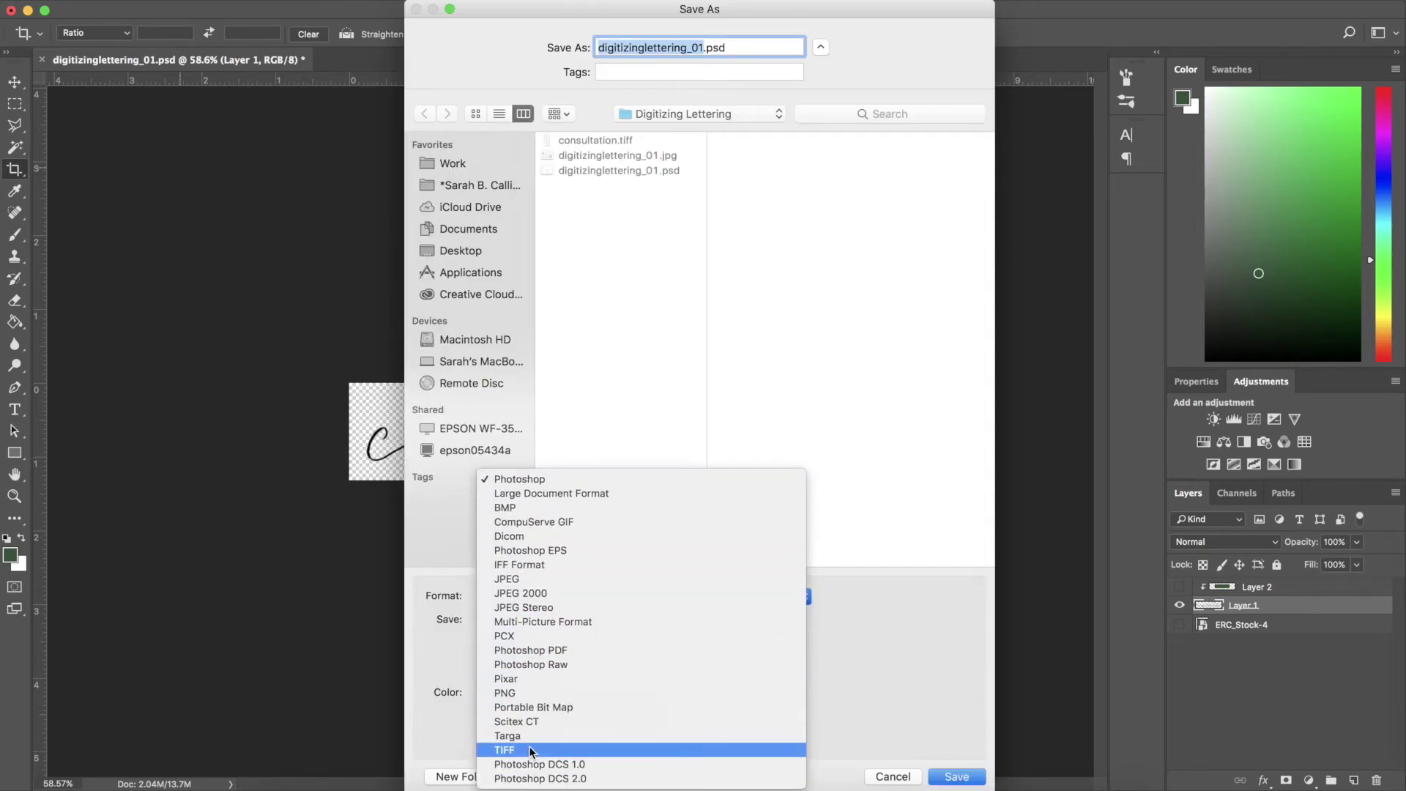
{"action": "left_click", "coordinate": [532, 751]}
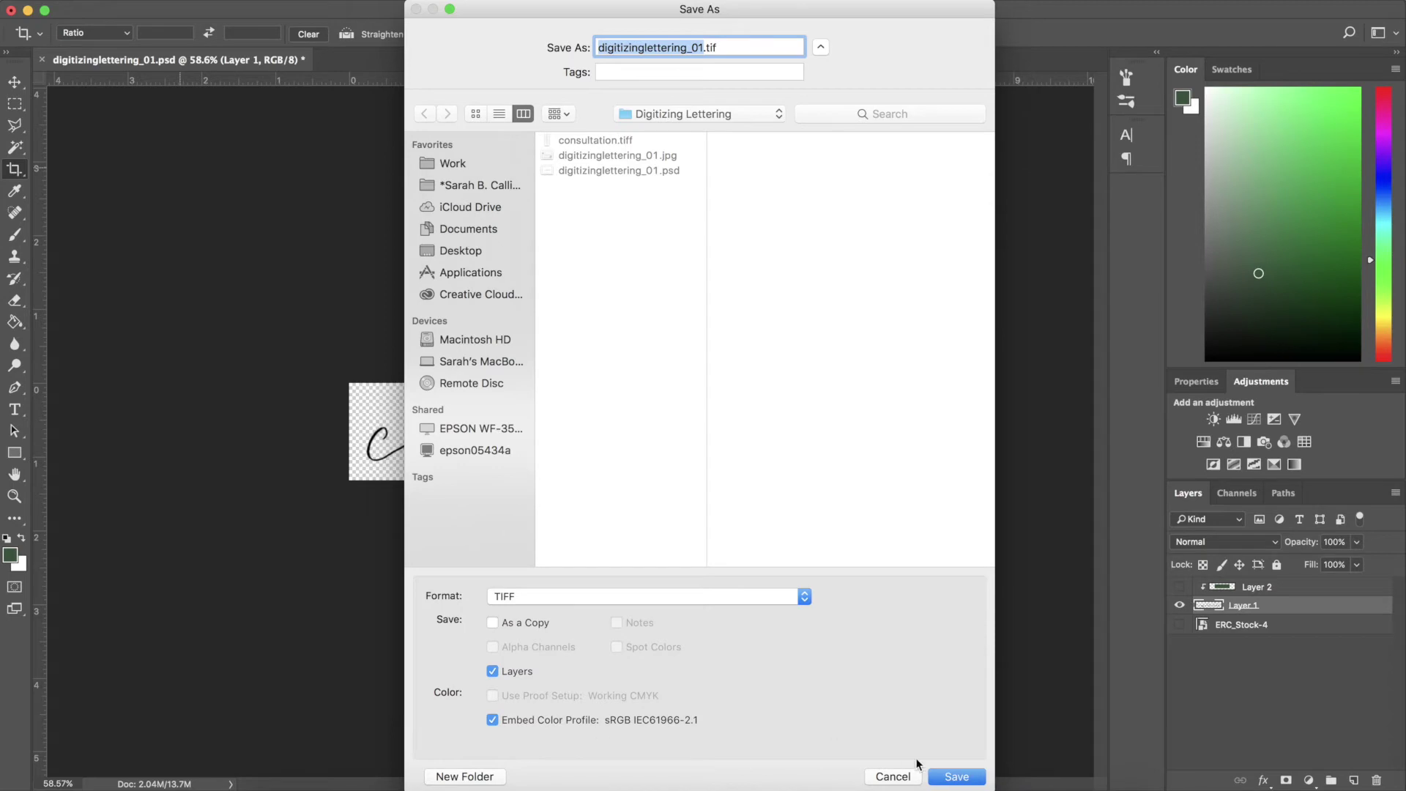
{"action": "key", "text": "Right"}
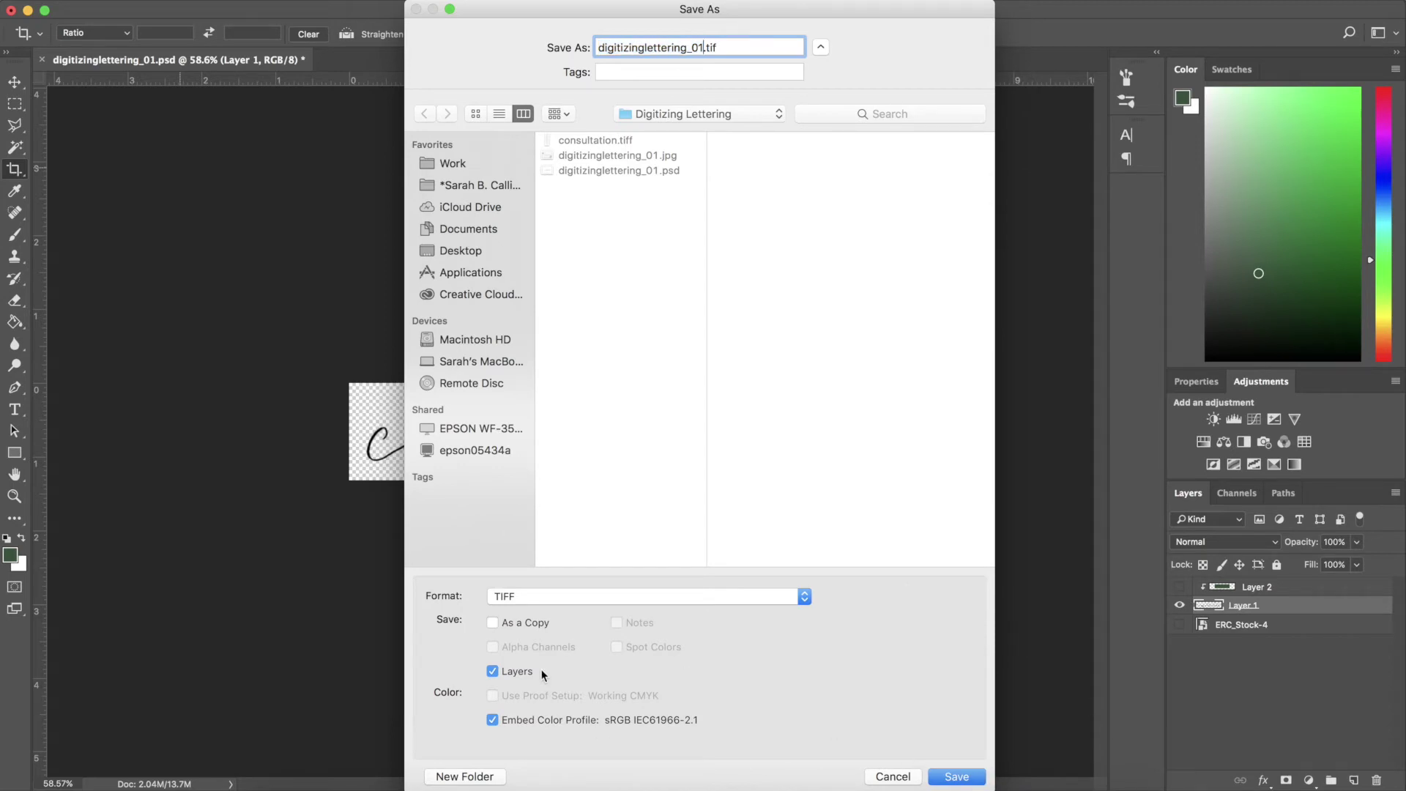
{"action": "left_click", "coordinate": [512, 670]}
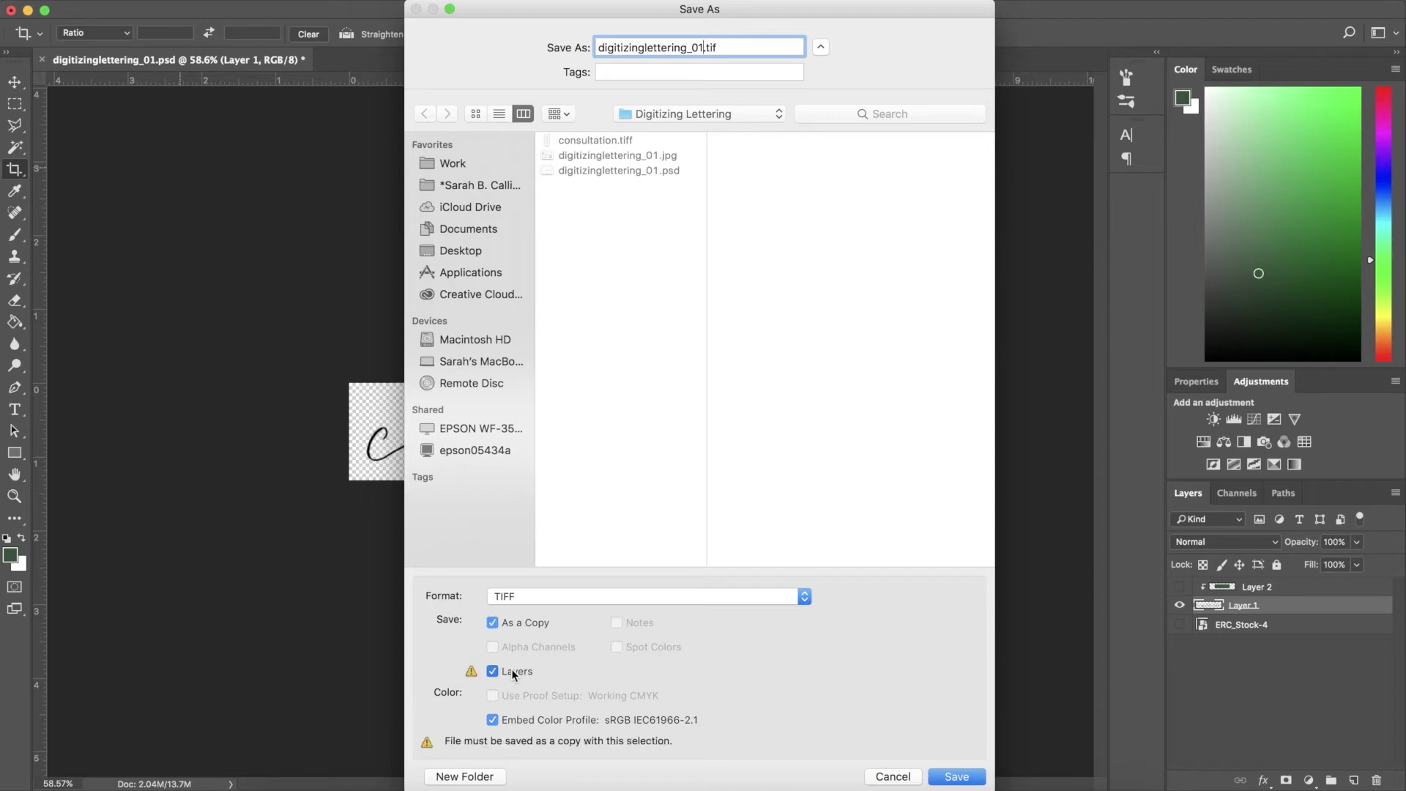
{"action": "left_click", "coordinate": [951, 778]}
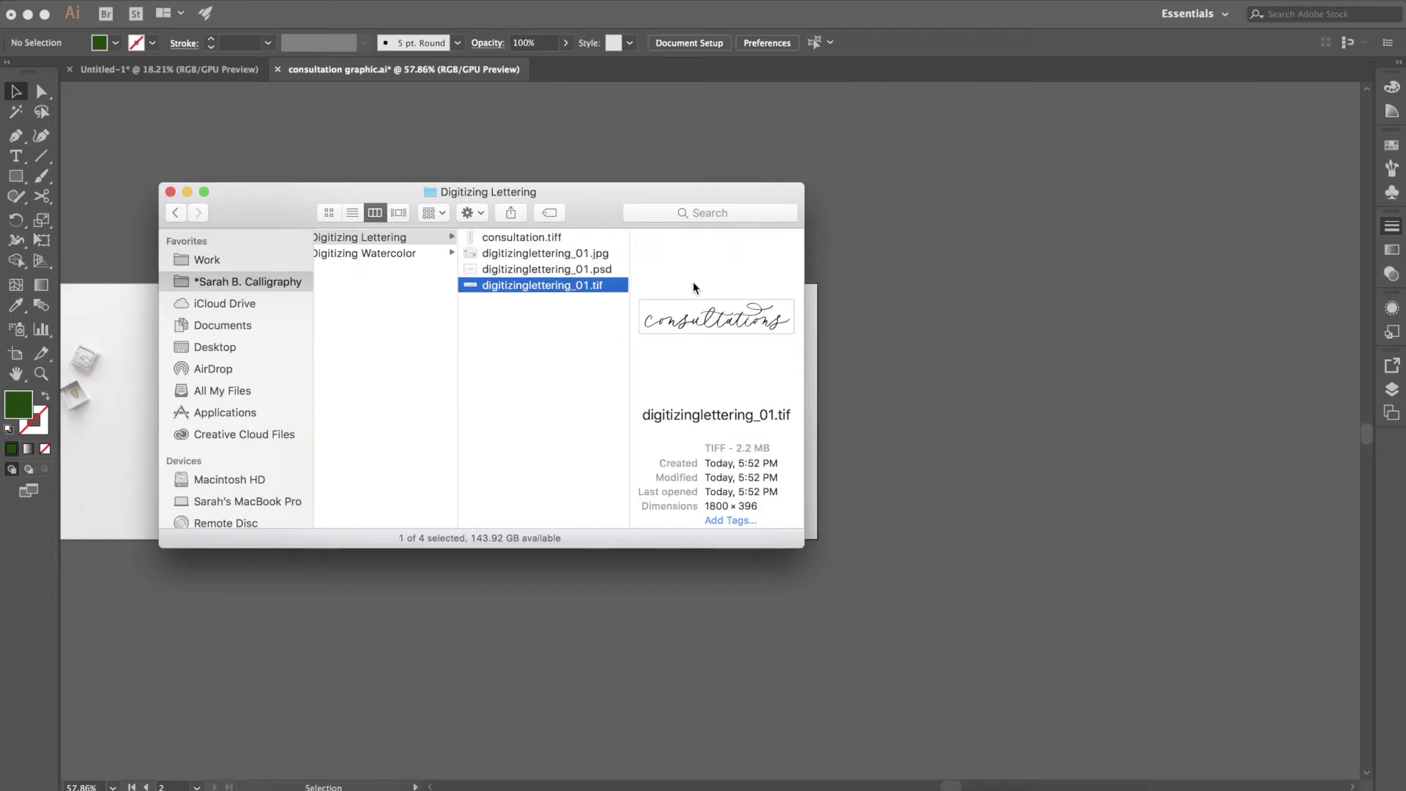
Switch to Finder and preview digitizinglettering_01.tif in the Digitizing Lettering folder
{"action": "key", "text": "space"}
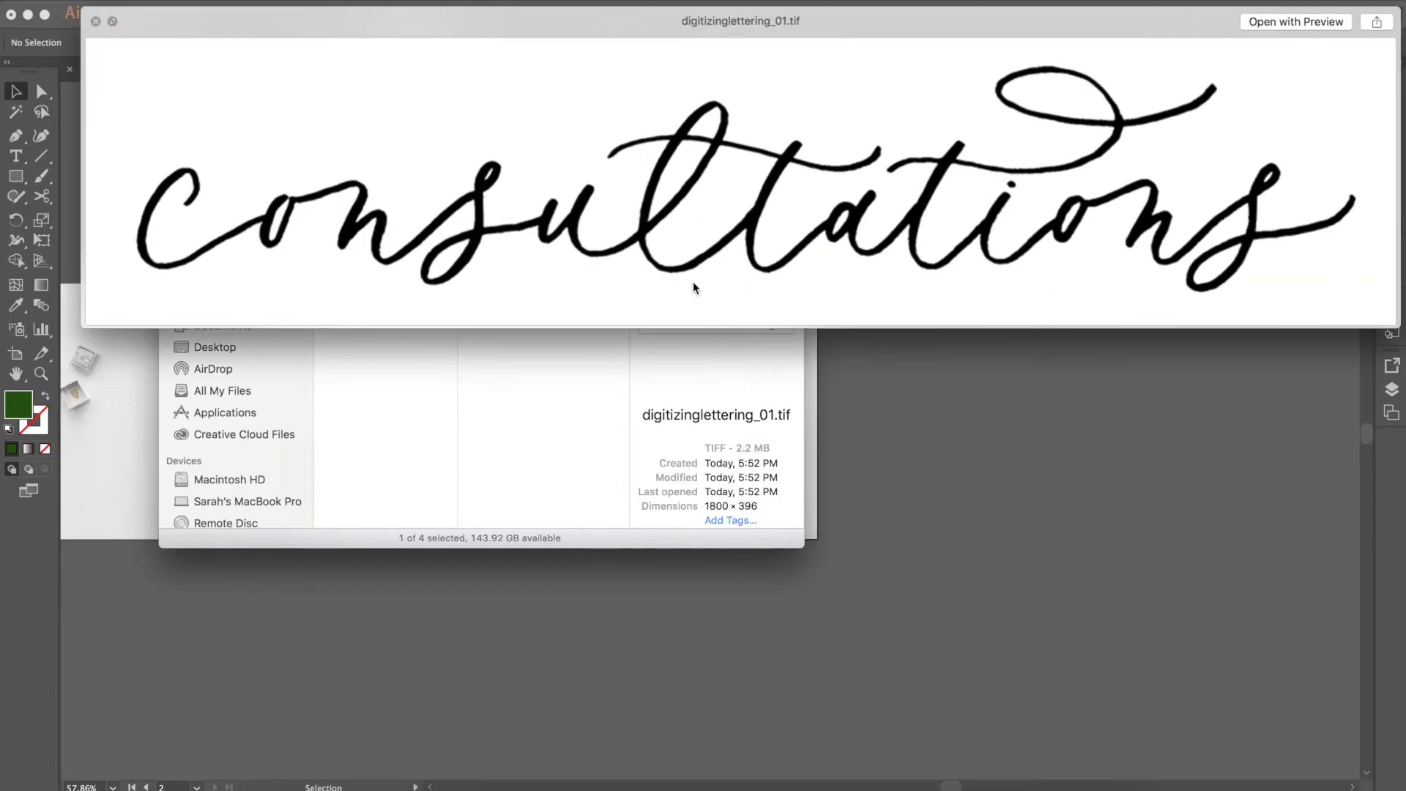
{"action": "key", "text": "space"}
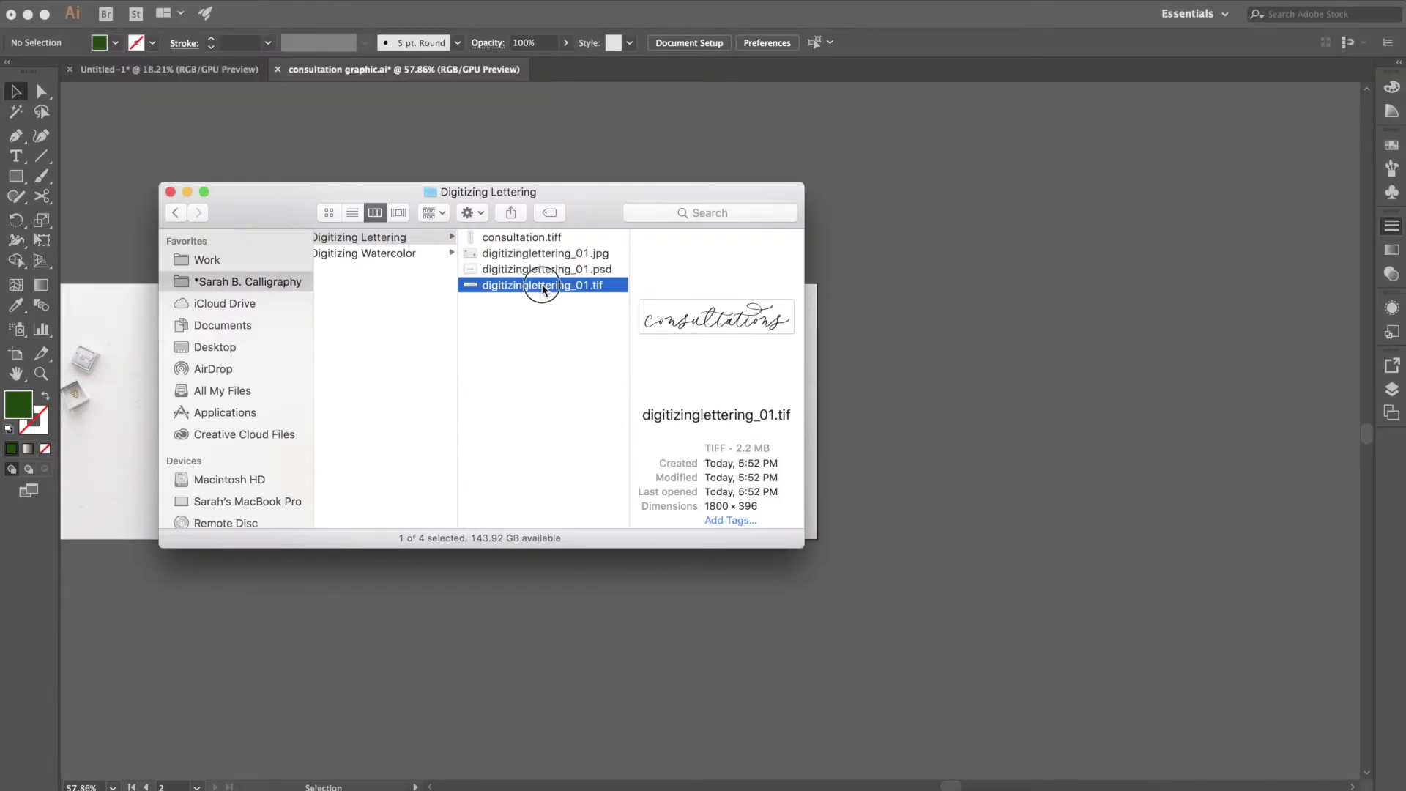
Place digitizinglettering_01.tif from Finder above the flower artboard in Illustrator's consultation graphic.ai and image-trace it with the Lettering preset
{"action": "left_click_drag", "start_coordinate": [546, 285], "coordinate": [595, 219]}
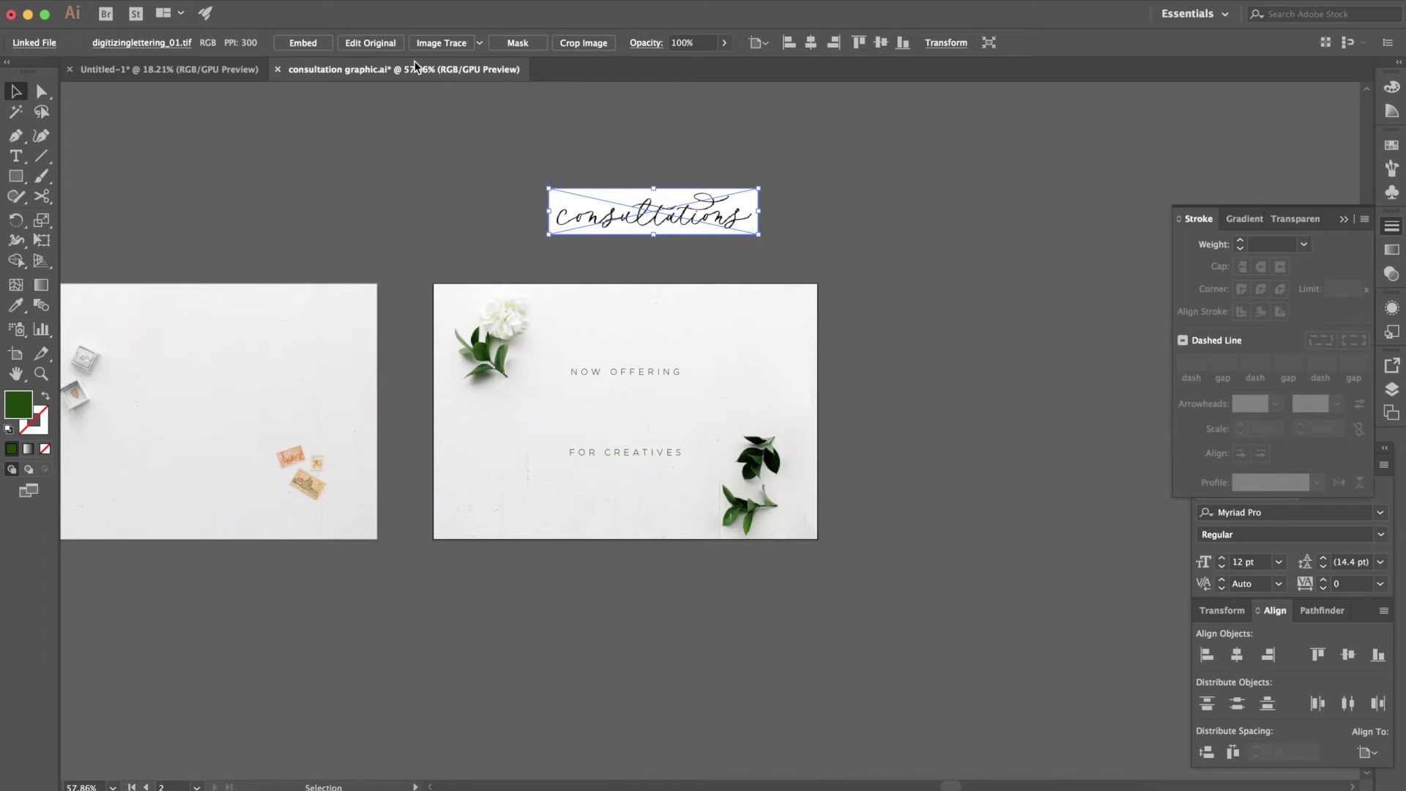
{"action": "left_click", "coordinate": [479, 43]}
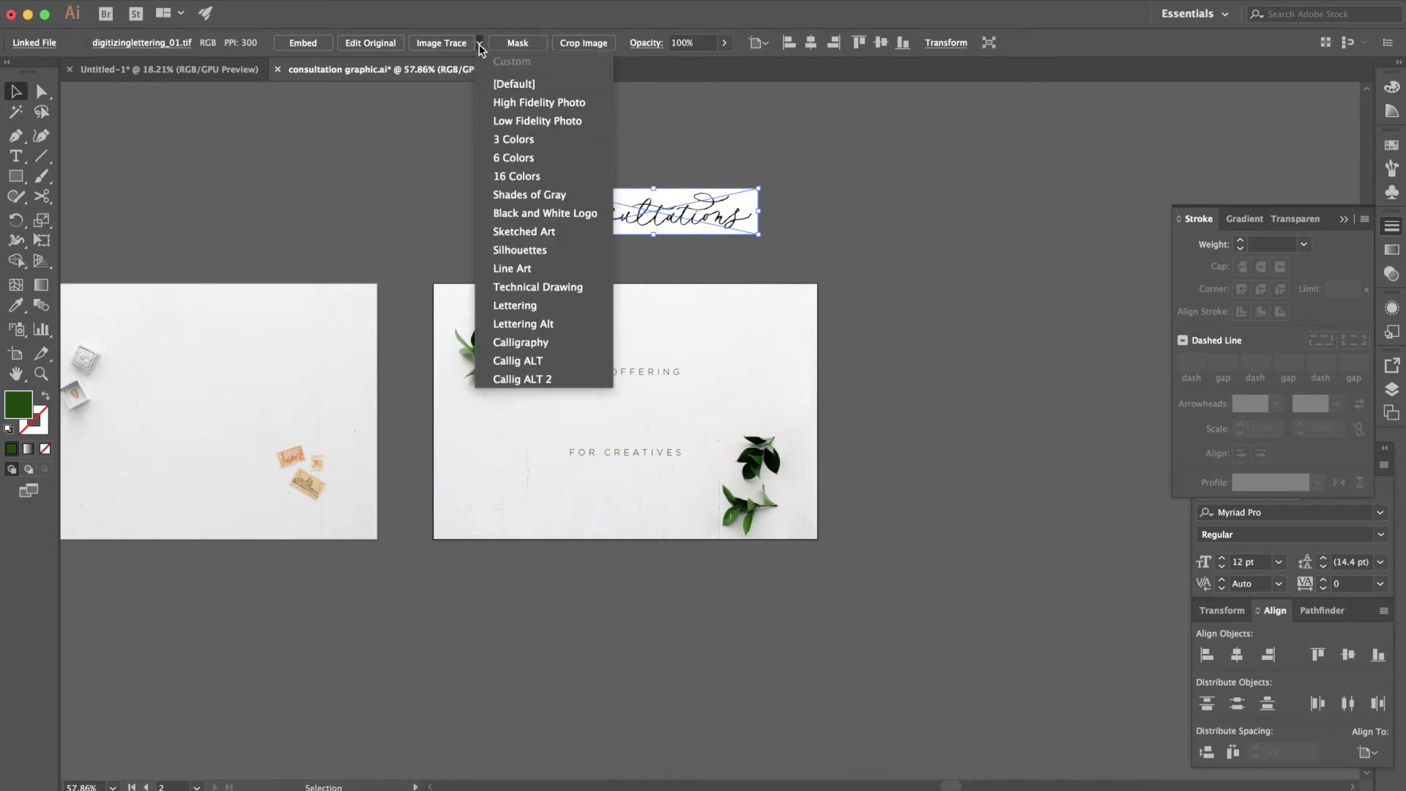
{"action": "left_click", "coordinate": [532, 308]}
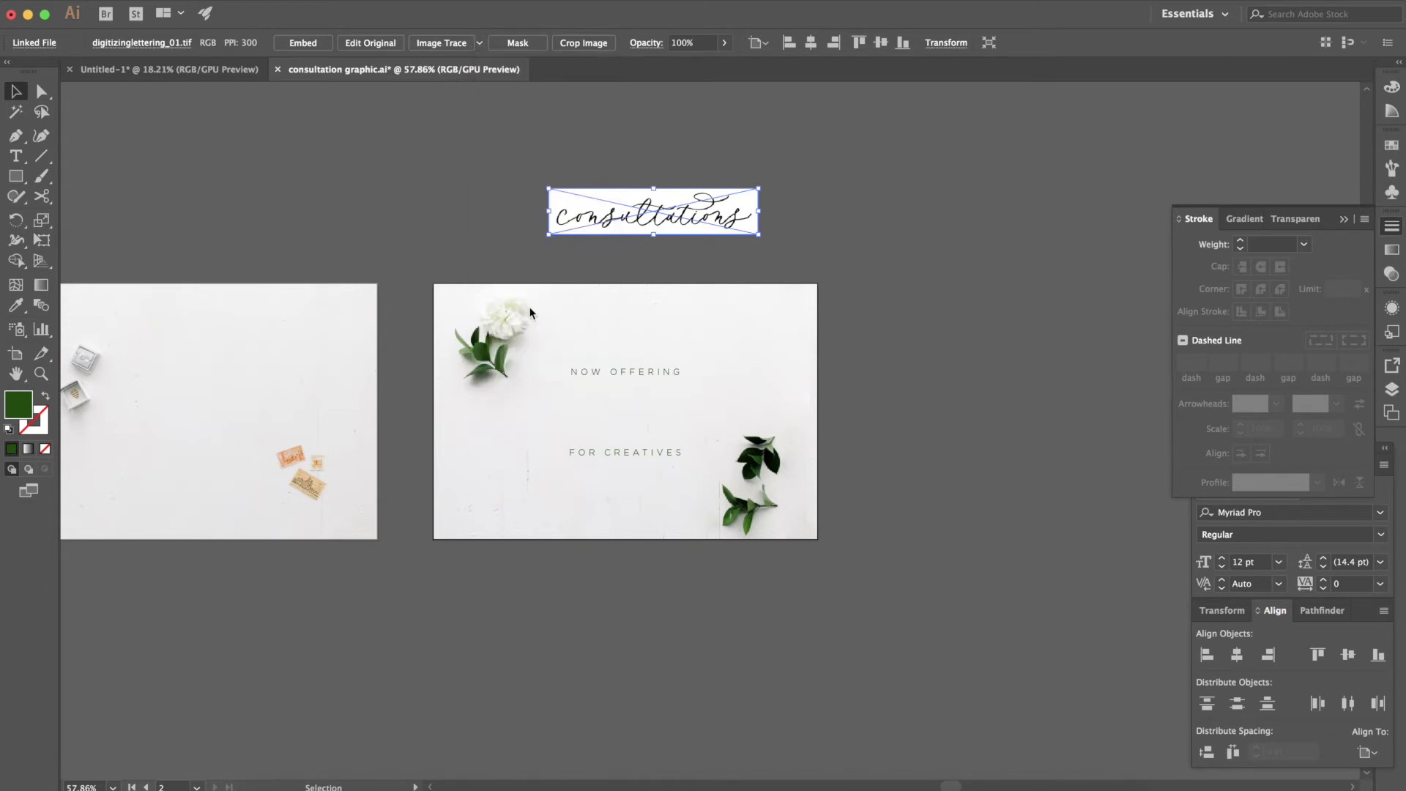
{"action": "scroll", "coordinate": [770, 232], "scroll_direction": "up", "scroll_amount": 5}
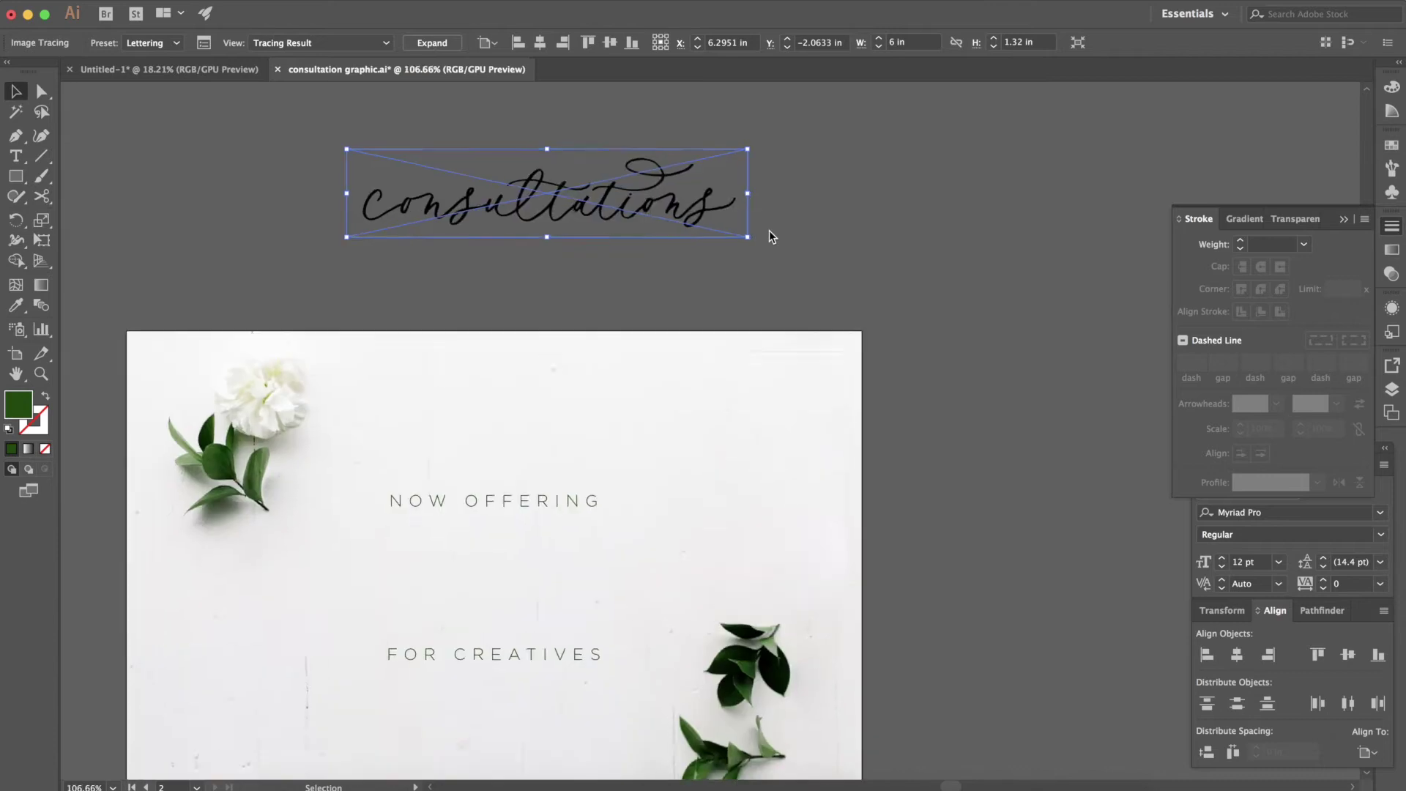
Move the traced "consultations" lettering onto the flower artboard, centred between NOW OFFERING and FOR CREATIVES
{"action": "left_click", "coordinate": [624, 210]}
{"action": "mouse_move", "coordinate": [625, 208]}
{"action": "left_mouse_down"}
{"action": "mouse_move", "coordinate": [606, 590]}
{"action": "mouse_move", "coordinate": [556, 600]}
{"action": "mouse_move", "coordinate": [567, 605]}
{"action": "left_mouse_up"}
{"action": "scroll", "coordinate": [567, 605], "scroll_direction": "up", "scroll_amount": 3}
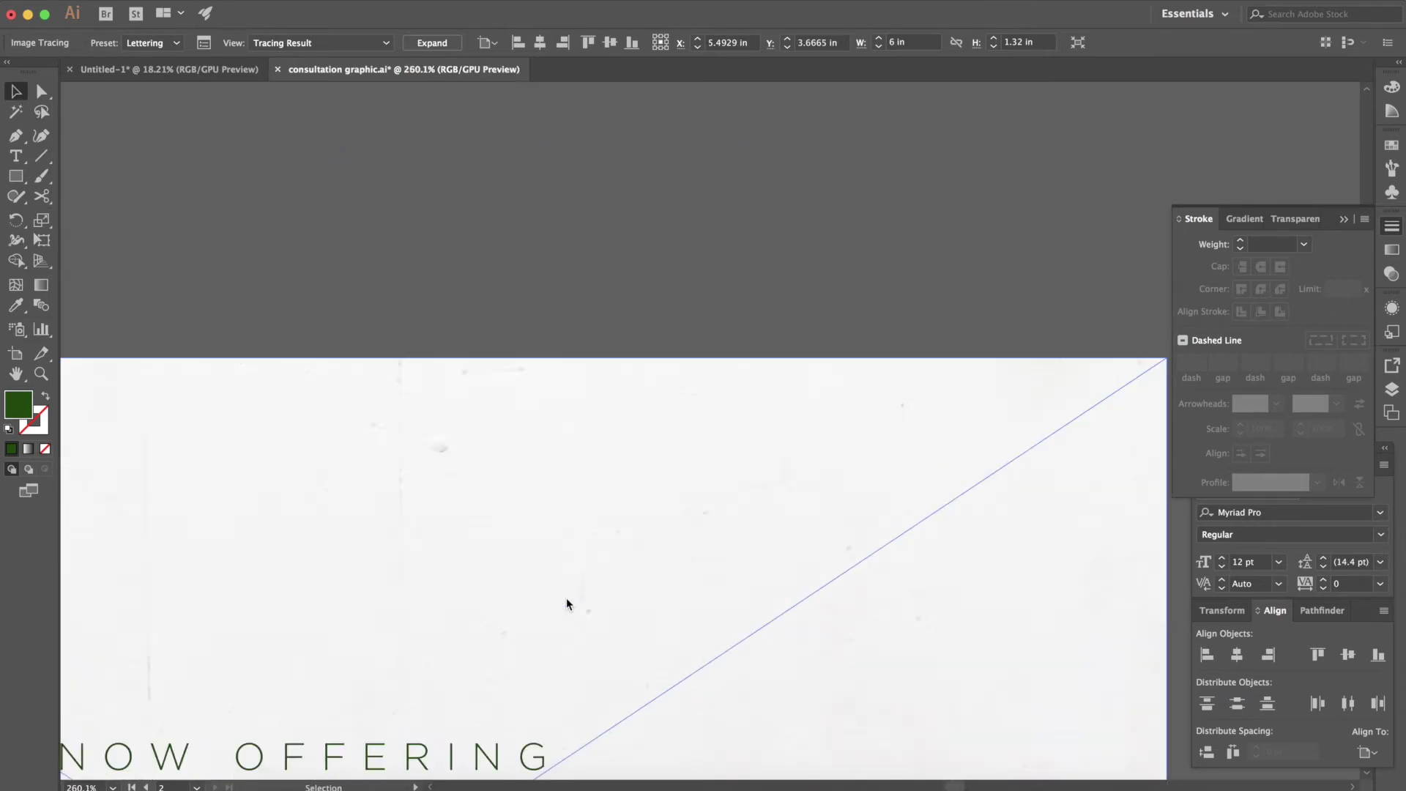
{"action": "scroll", "coordinate": [567, 604], "scroll_direction": "down", "scroll_amount": 3}
{"action": "scroll", "coordinate": [567, 604], "scroll_direction": "left", "scroll_amount": 3}
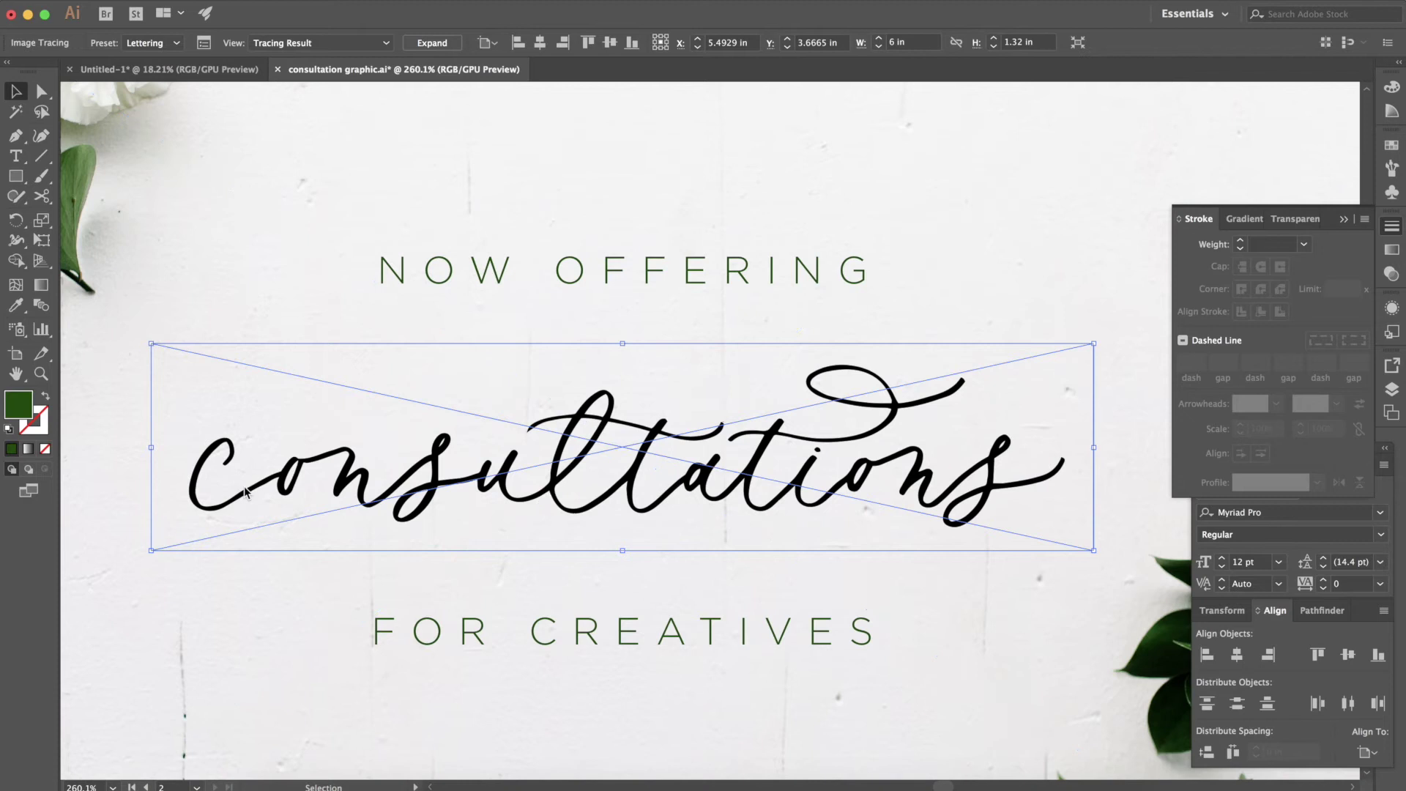
{"action": "scroll", "coordinate": [244, 496], "scroll_direction": "down", "scroll_amount": 3}
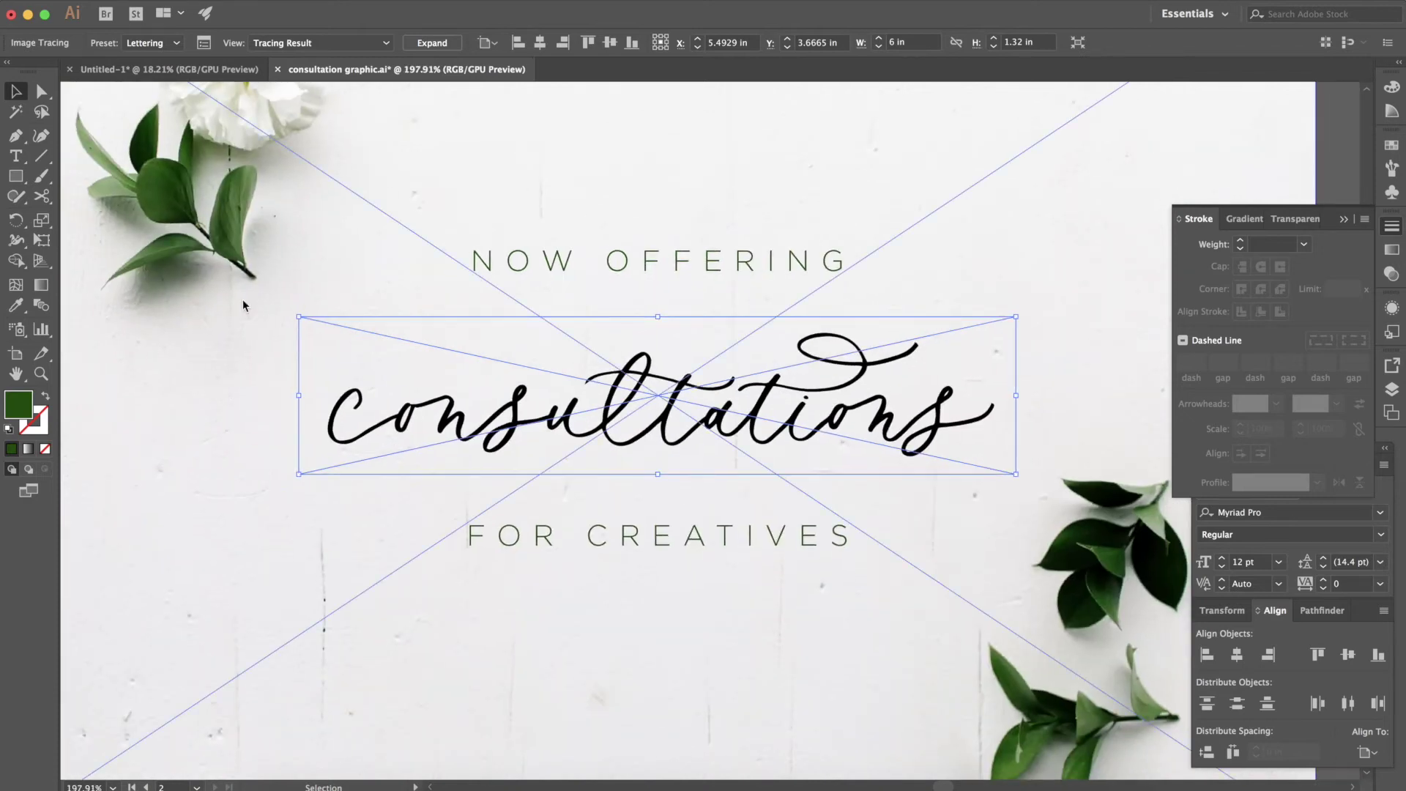
Show the advanced Image Trace settings and try the Lettering Alt preset on the lettering, inspecting its edges up close
{"action": "left_click", "coordinate": [204, 43]}
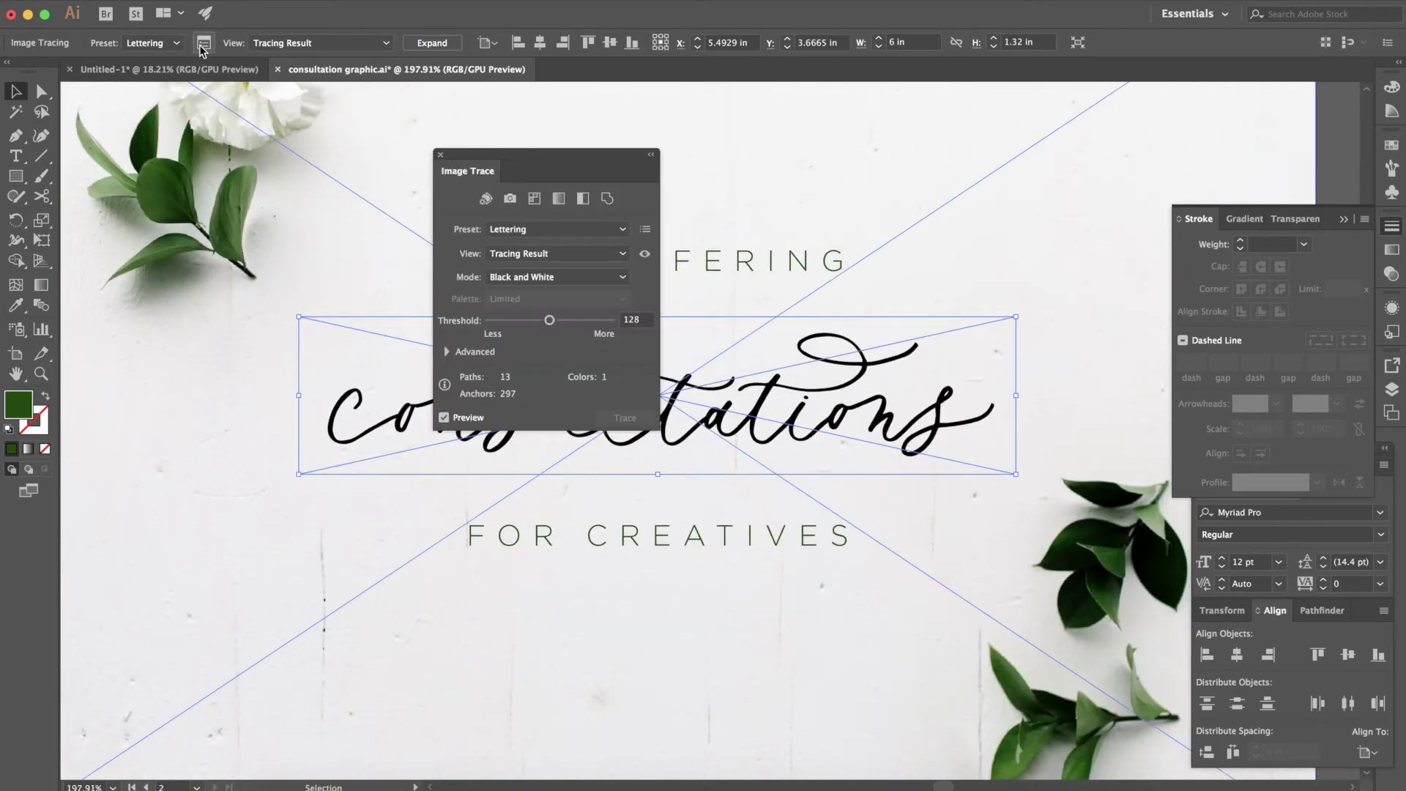
{"action": "left_click", "coordinate": [454, 352]}
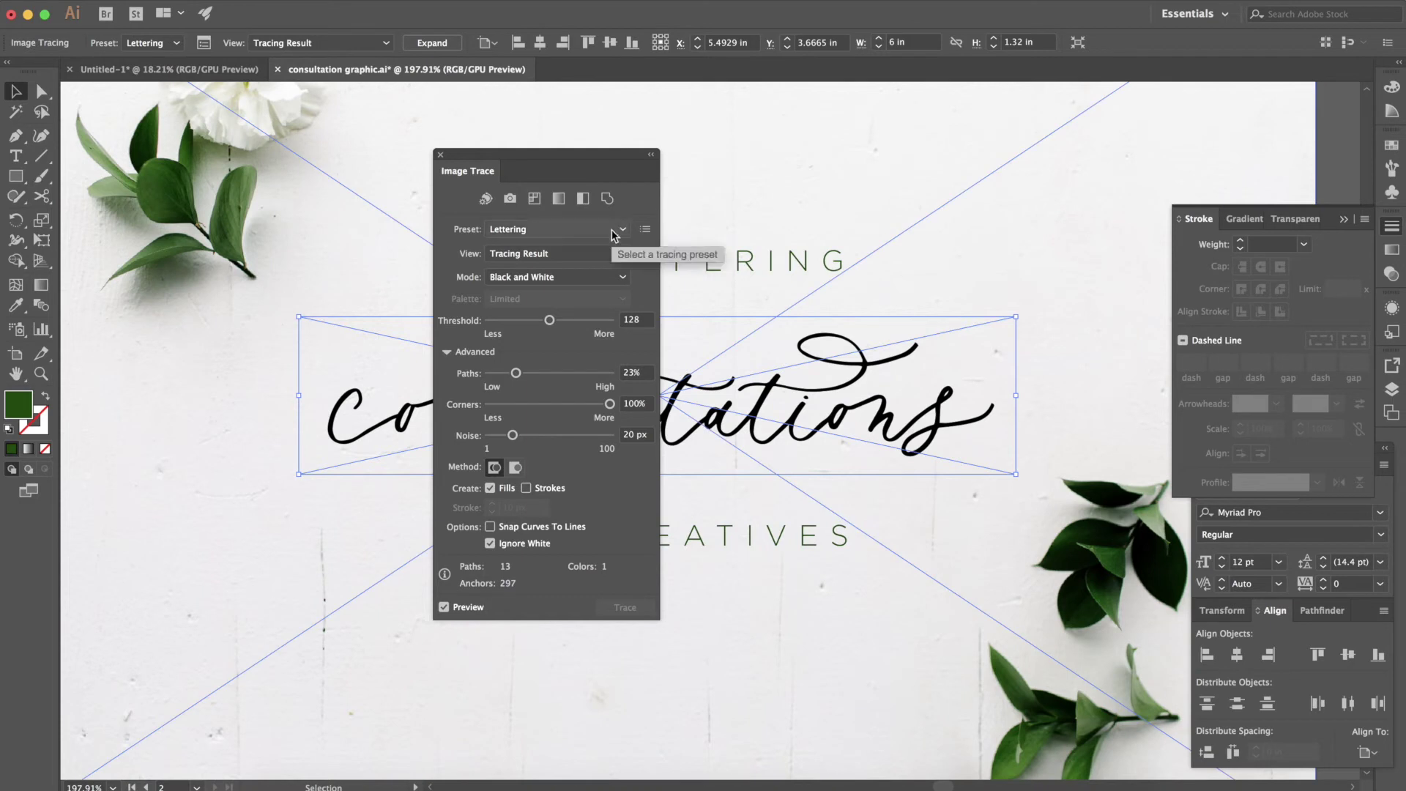
{"action": "scroll", "coordinate": [802, 441], "scroll_direction": "up", "scroll_amount": 3}
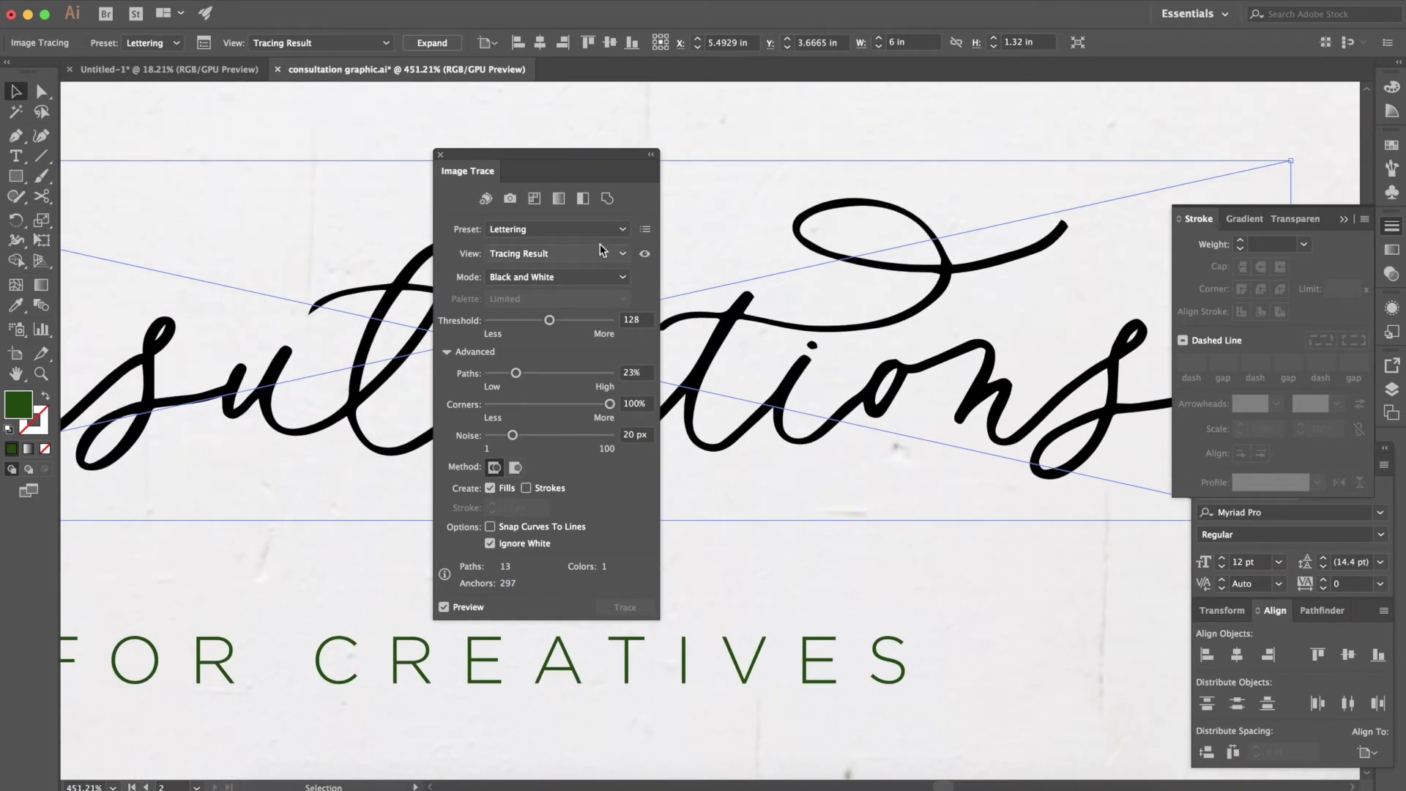
{"action": "left_click", "coordinate": [579, 229]}
{"action": "left_click", "coordinate": [565, 511]}
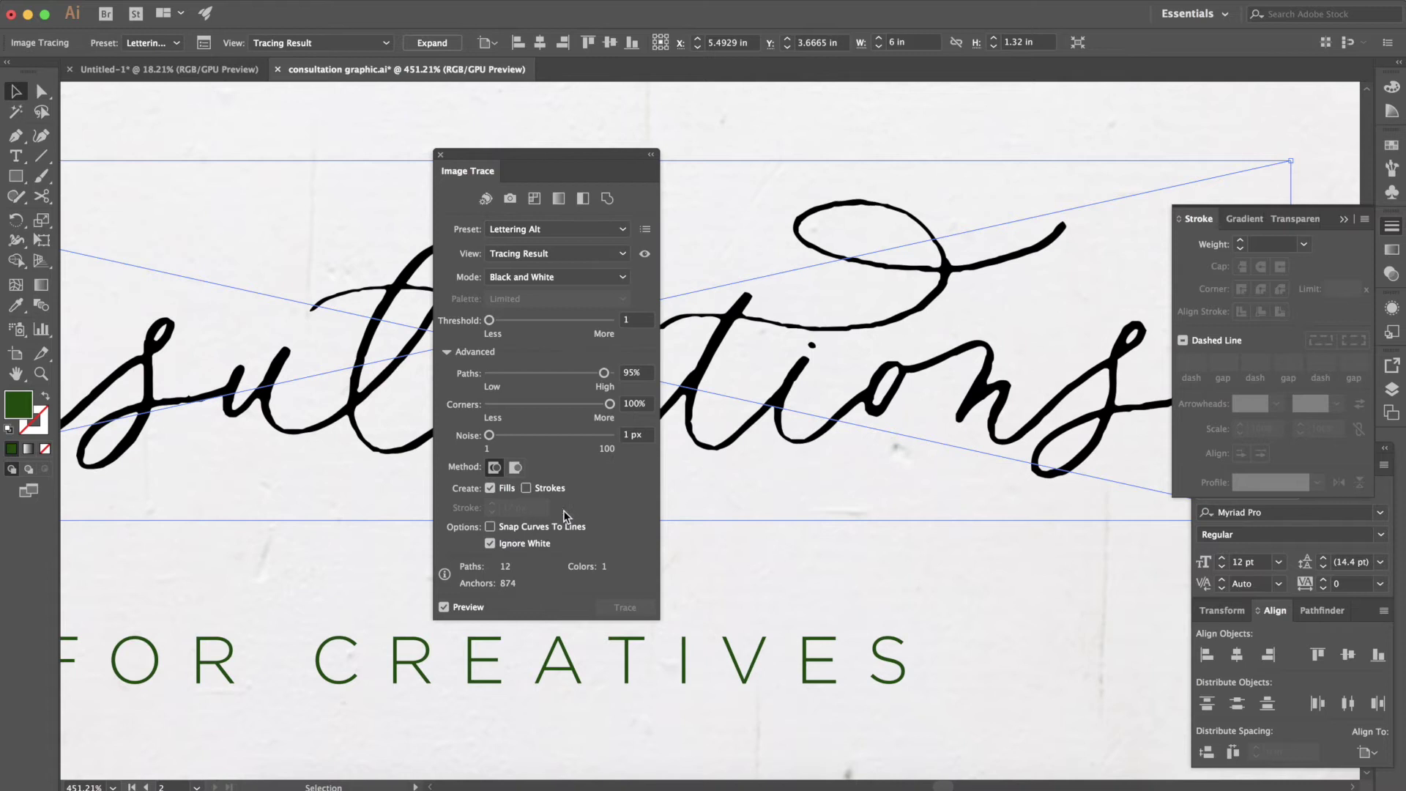
{"action": "scroll", "coordinate": [973, 329], "scroll_direction": "up", "scroll_amount": 1}
{"action": "scroll", "coordinate": [973, 329], "scroll_direction": "up", "scroll_amount": 1}
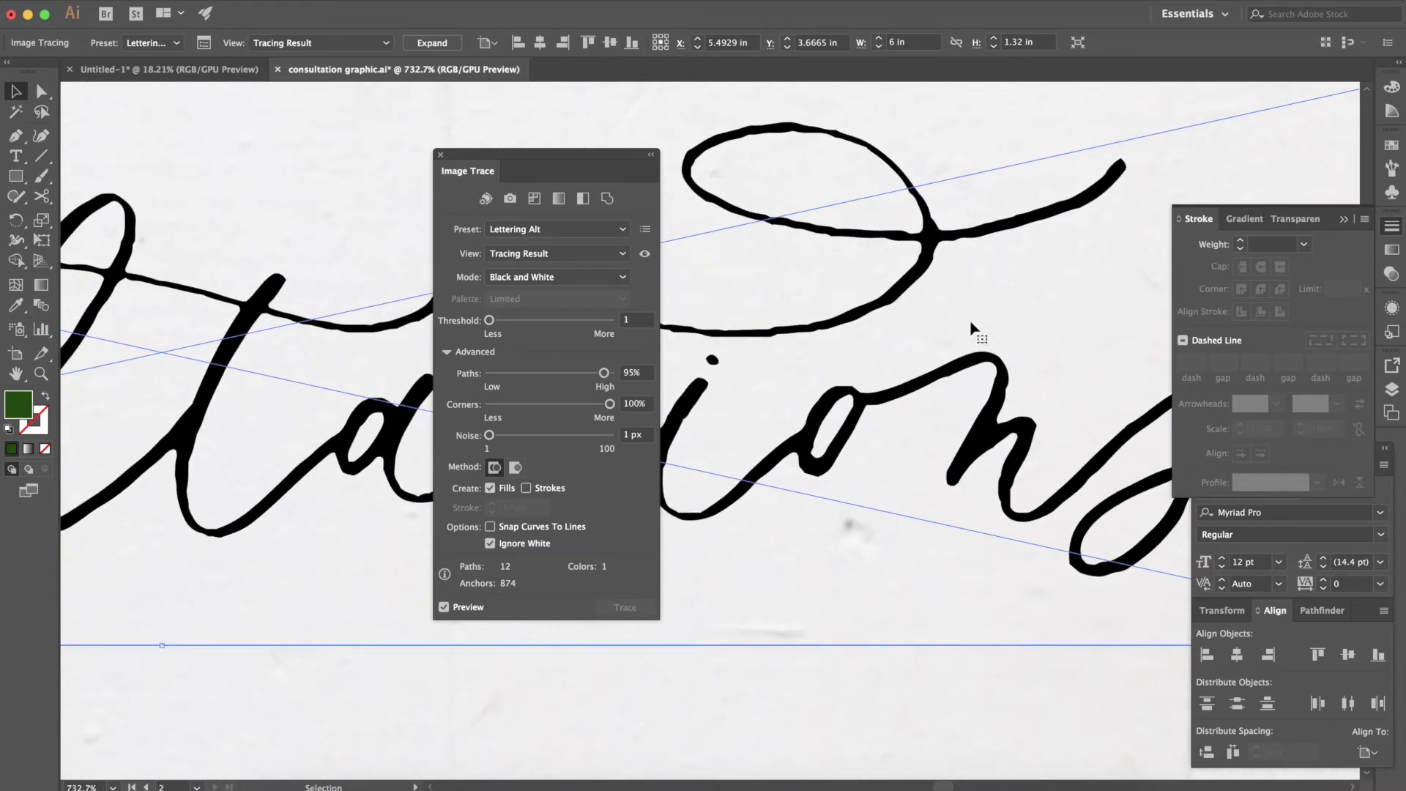
Try the Calligraphy and Callig ALT tracing presets on the lettering and compare their stroke edges
{"action": "left_click", "coordinate": [597, 236]}
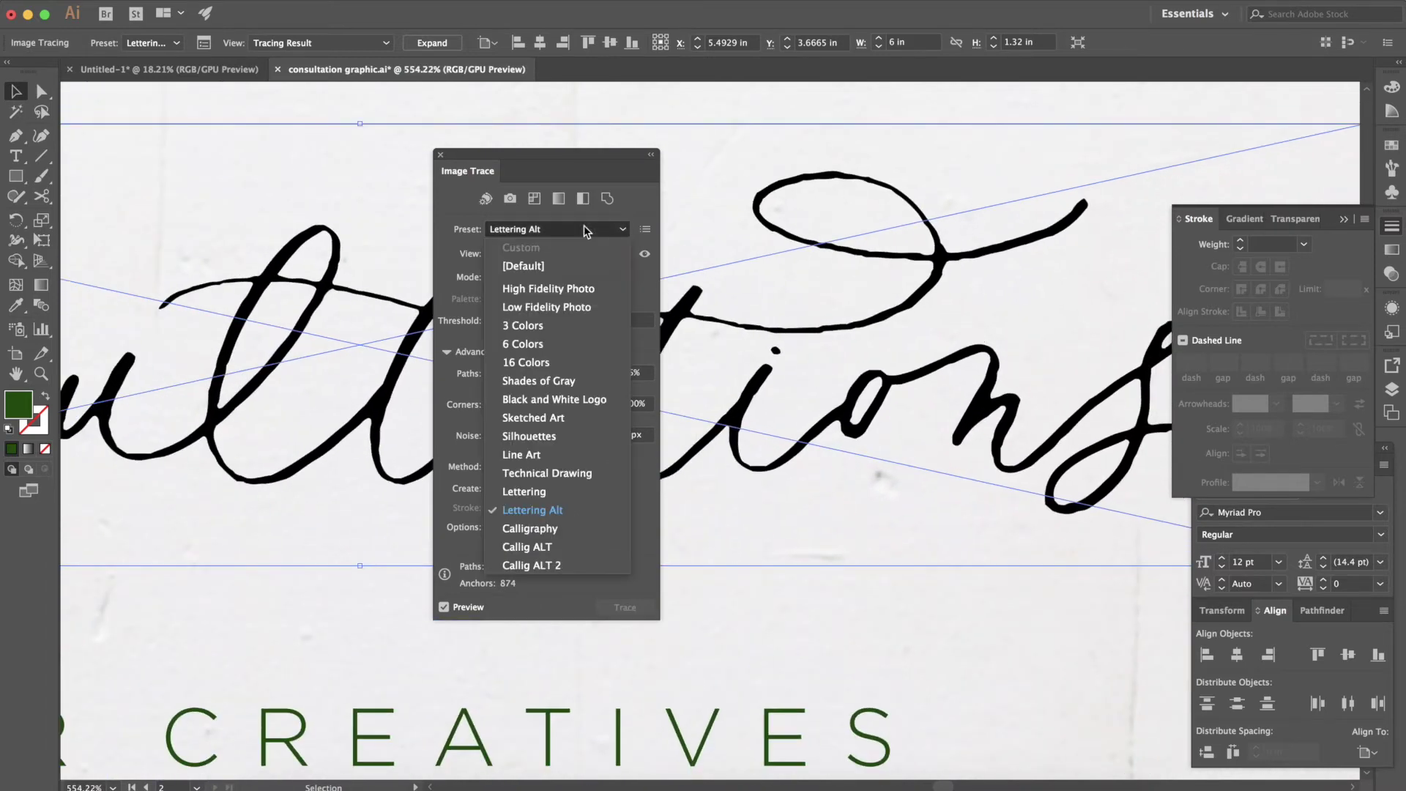
{"action": "left_click", "coordinate": [579, 528]}
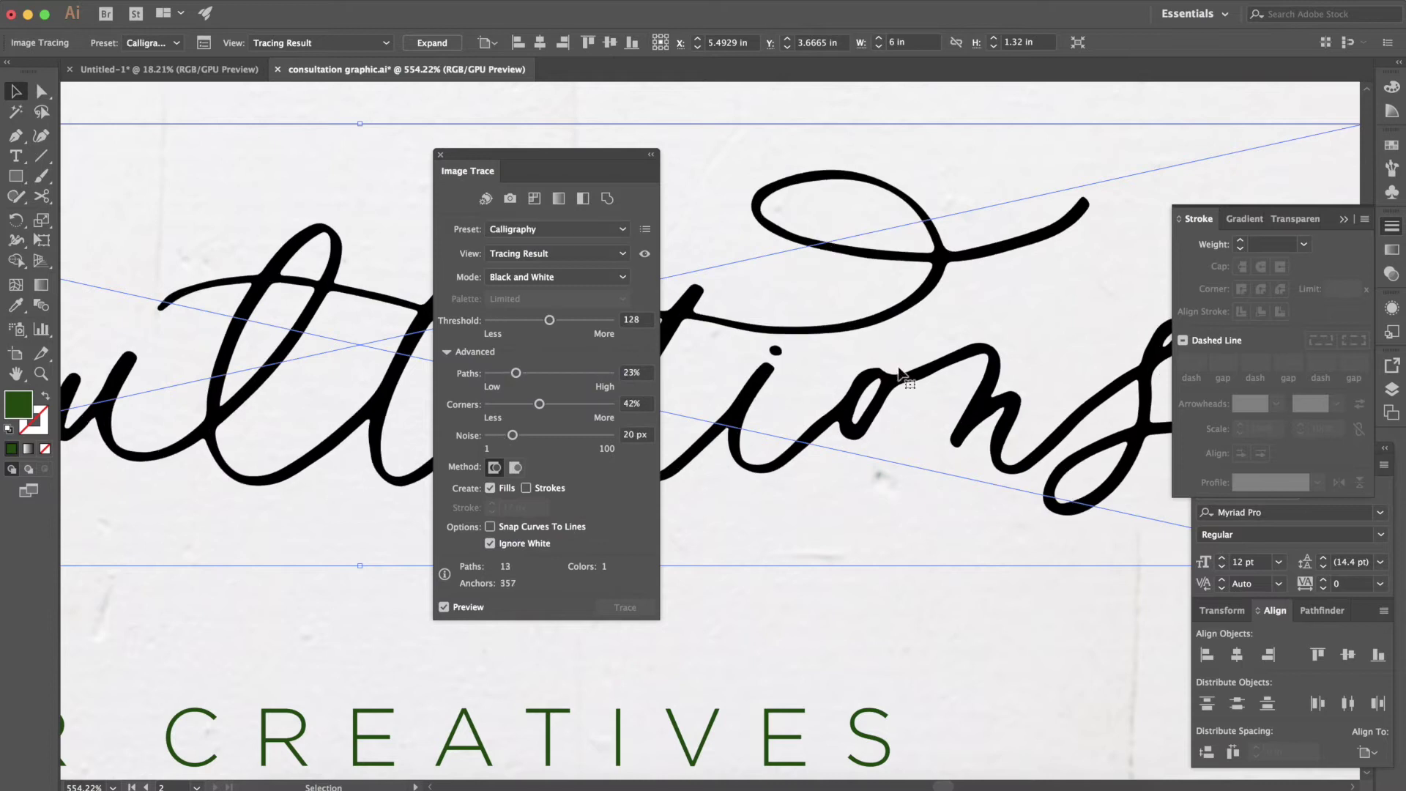
{"action": "scroll", "coordinate": [899, 374], "scroll_direction": "left", "scroll_amount": 10}
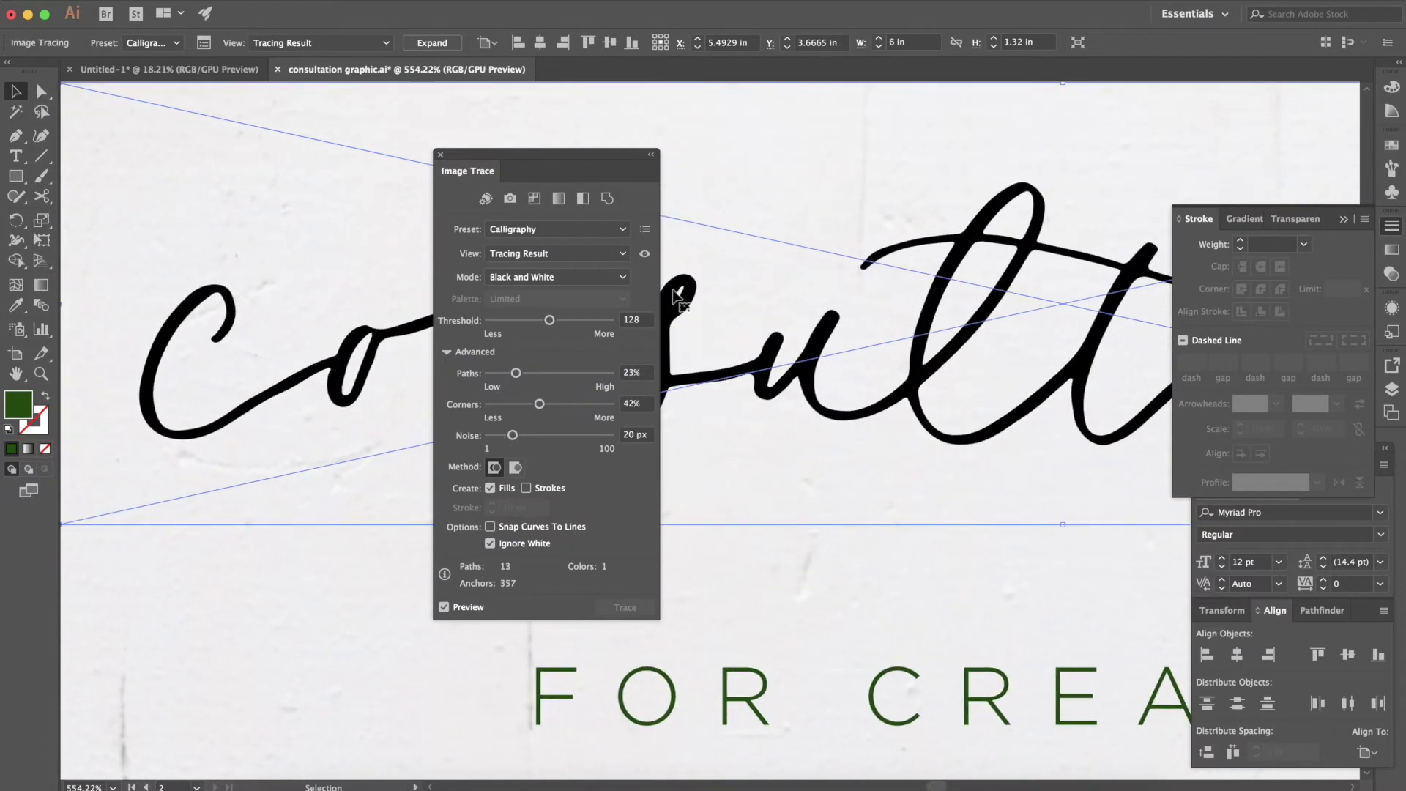
{"action": "left_click", "coordinate": [574, 235]}
{"action": "left_click", "coordinate": [542, 560]}
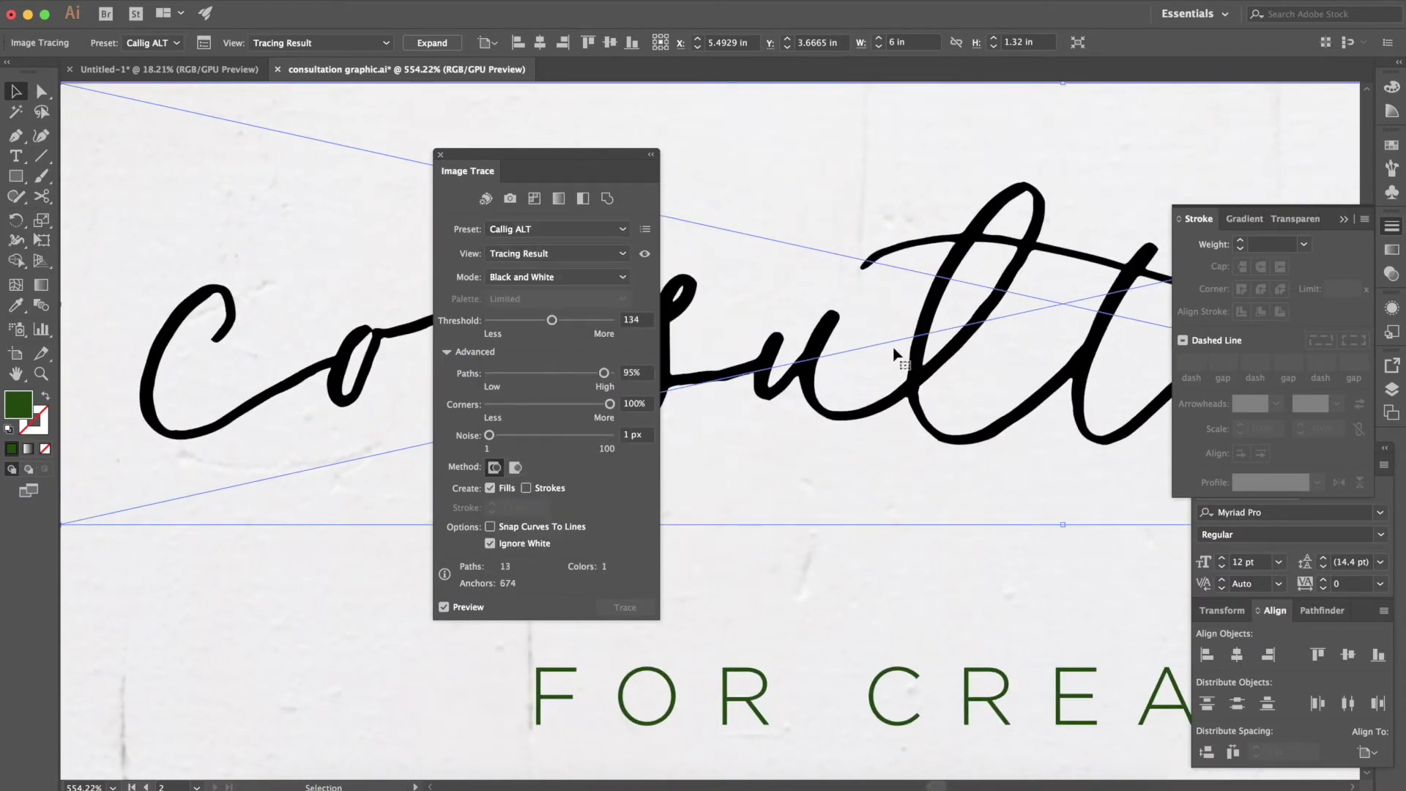
{"action": "scroll", "coordinate": [890, 357], "scroll_direction": "left", "scroll_amount": 5}
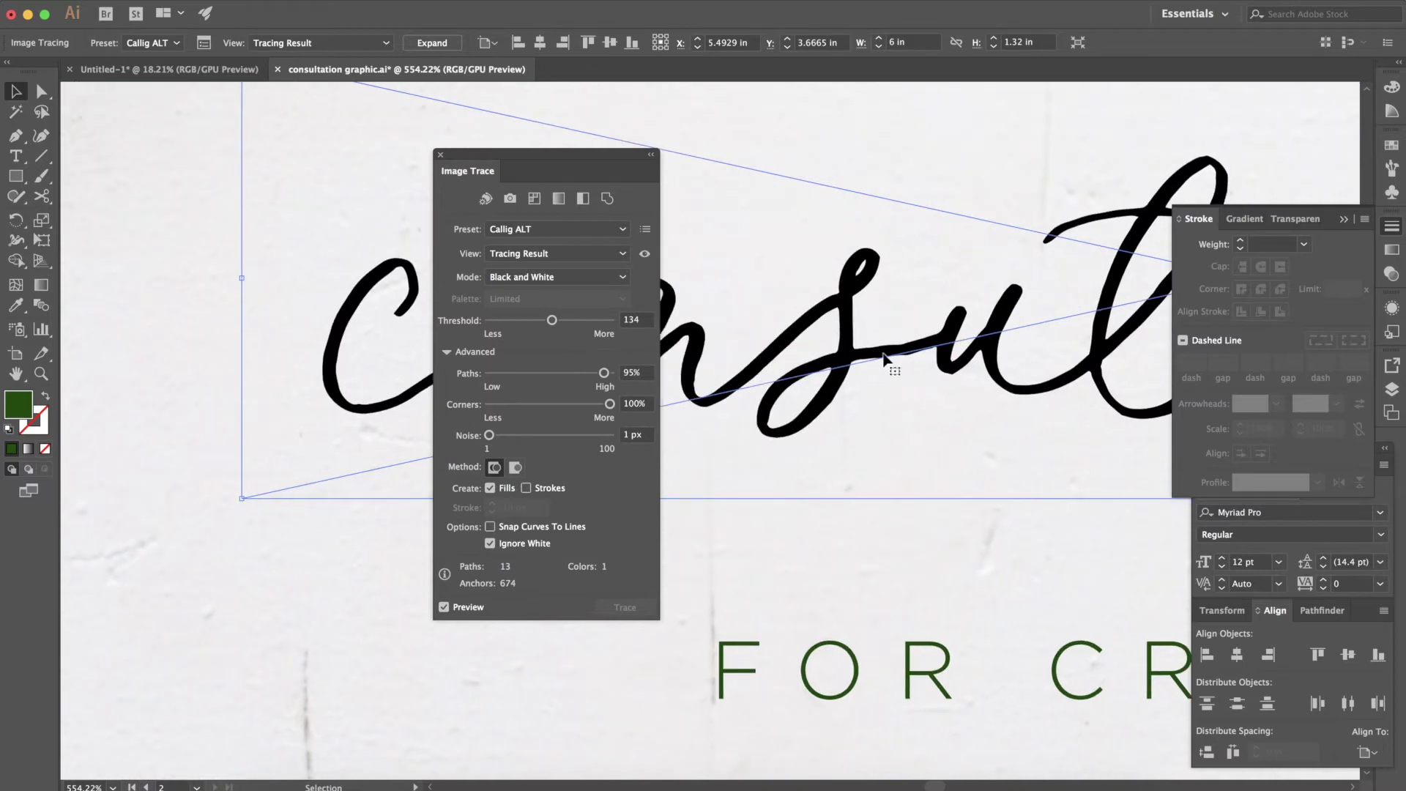
Try the Callig ALT 2 tracing preset and inspect the stroke edges along the word
{"action": "left_click", "coordinate": [548, 232]}
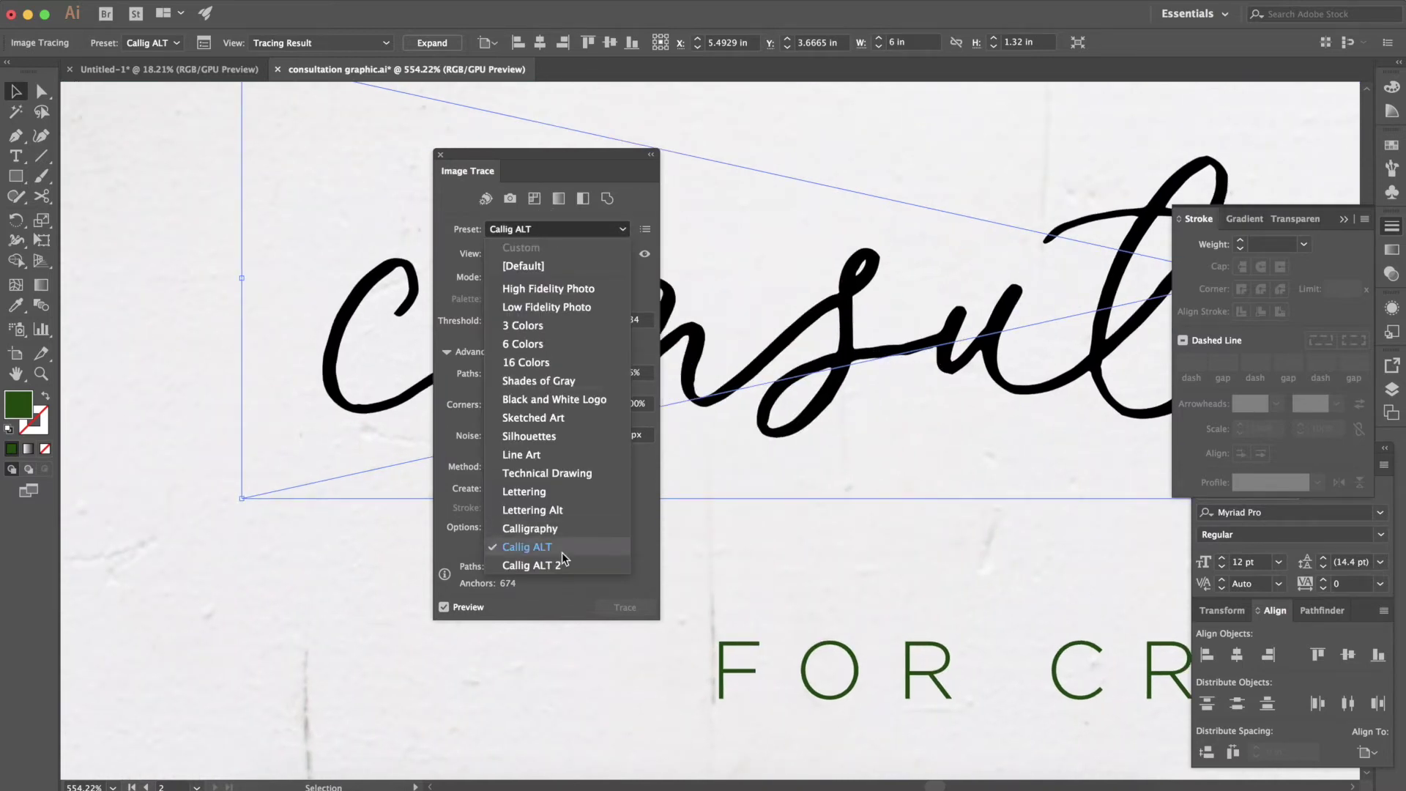
{"action": "left_click", "coordinate": [549, 573]}
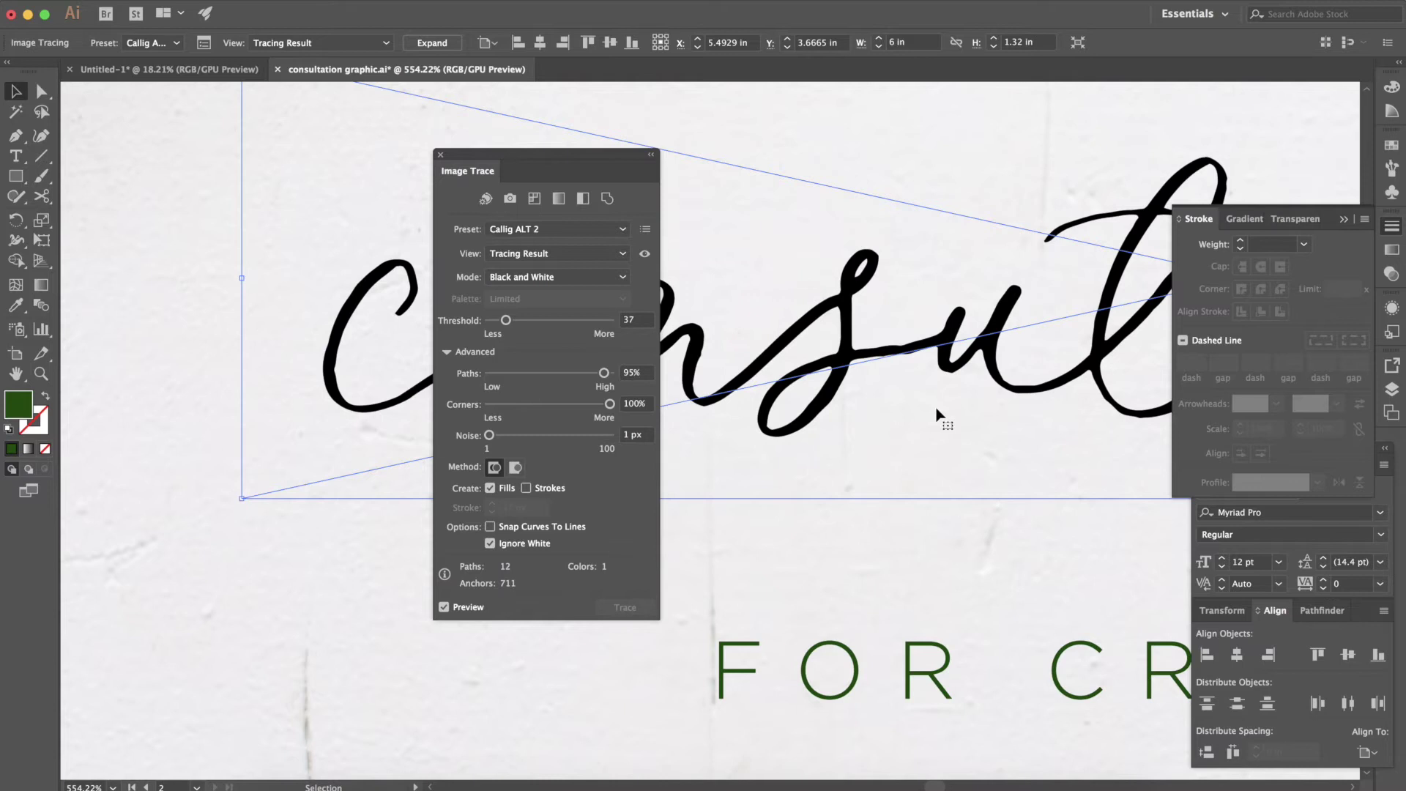
{"action": "scroll", "coordinate": [936, 410], "scroll_direction": "right", "scroll_amount": 5}
{"action": "scroll", "coordinate": [937, 414], "scroll_direction": "right", "scroll_amount": 10}
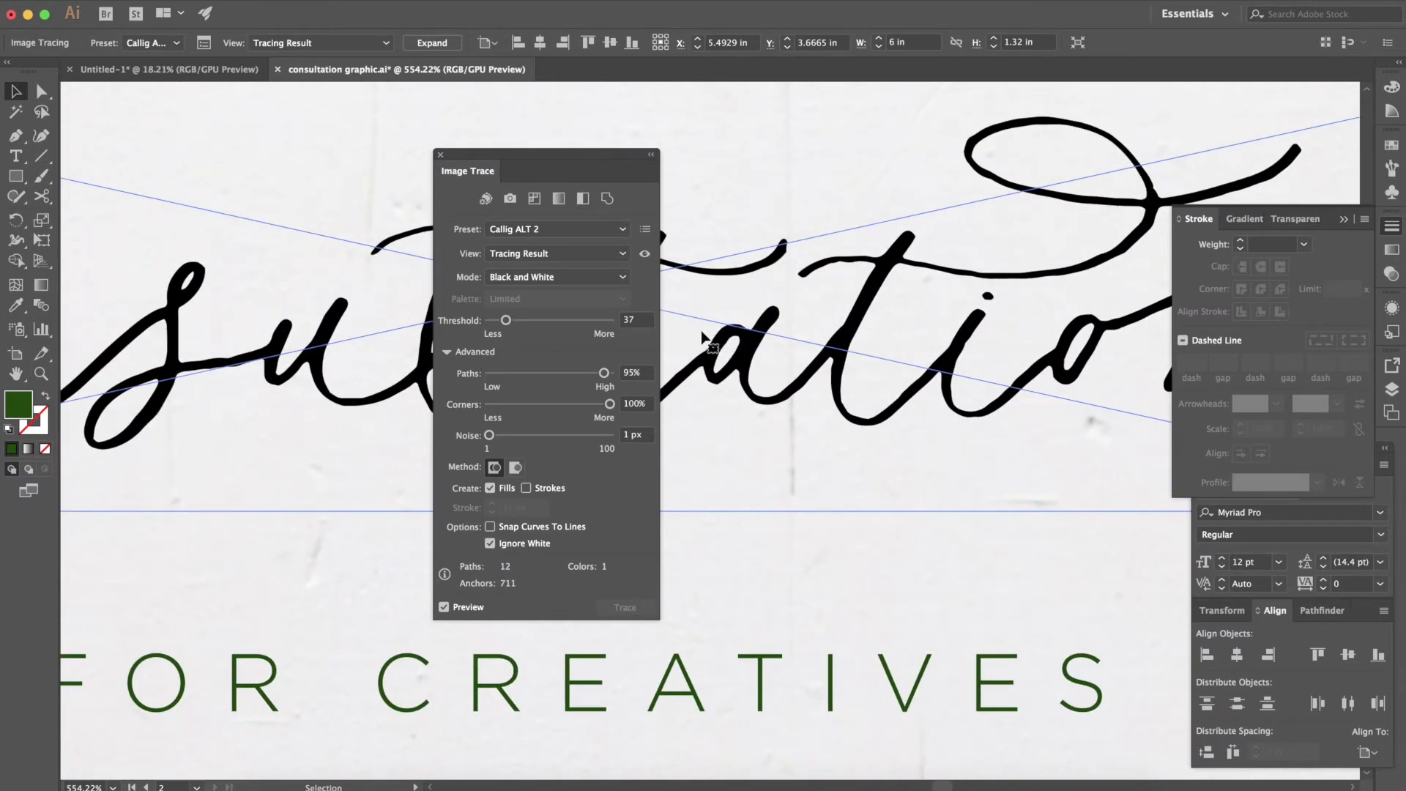
Set the tracing preset to Lettering and expand the traced lettering into vector paths
{"action": "left_click", "coordinate": [579, 229]}
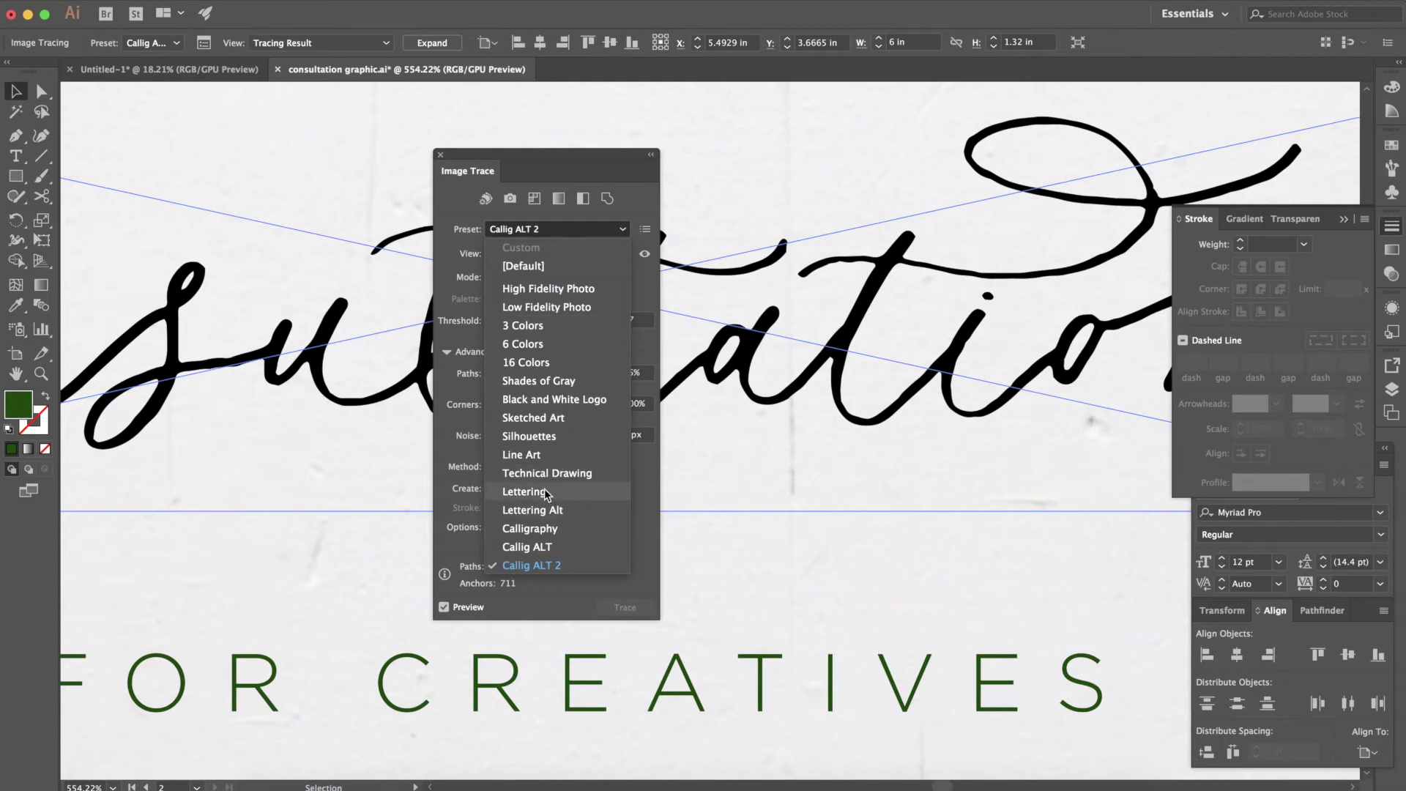
{"action": "left_click", "coordinate": [545, 492]}
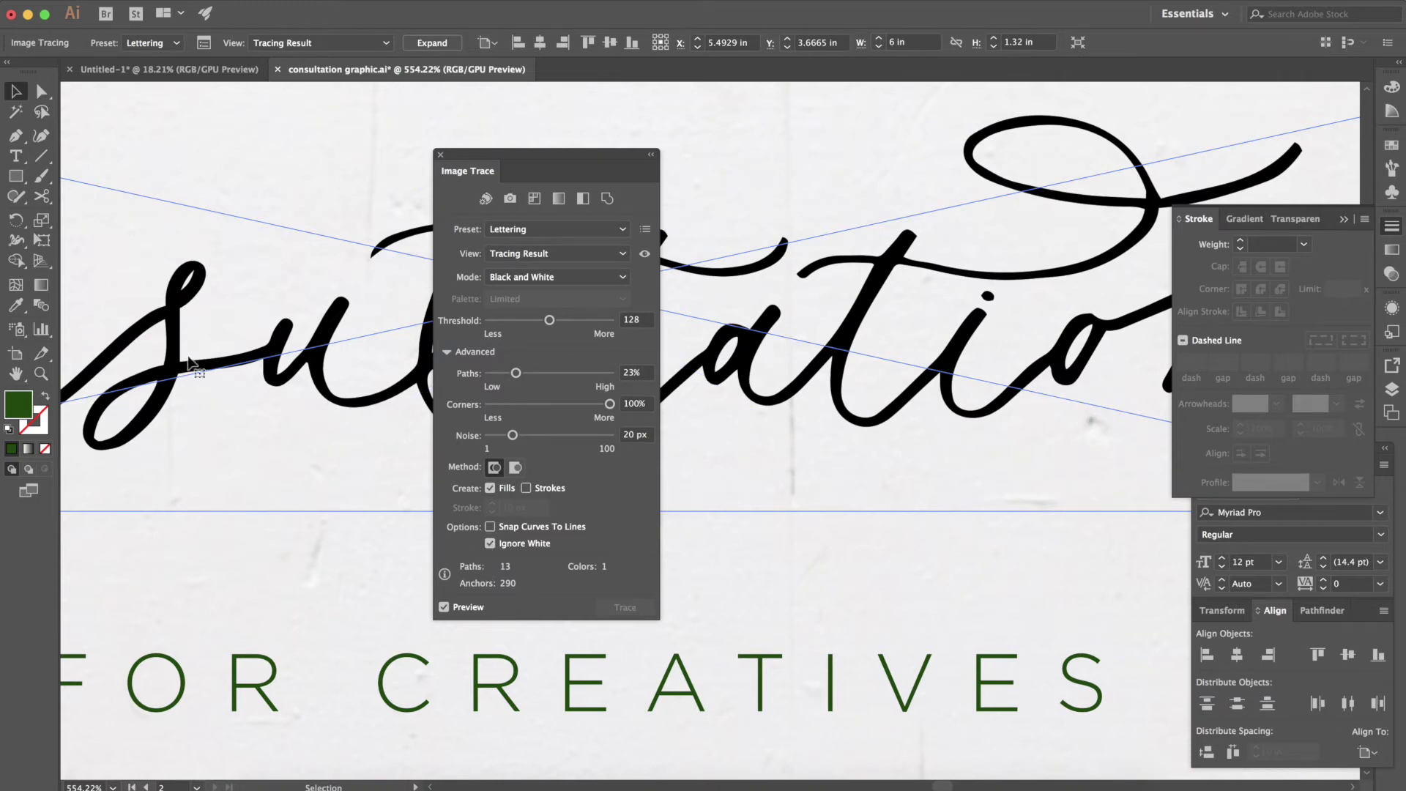
{"action": "left_click", "coordinate": [438, 155]}
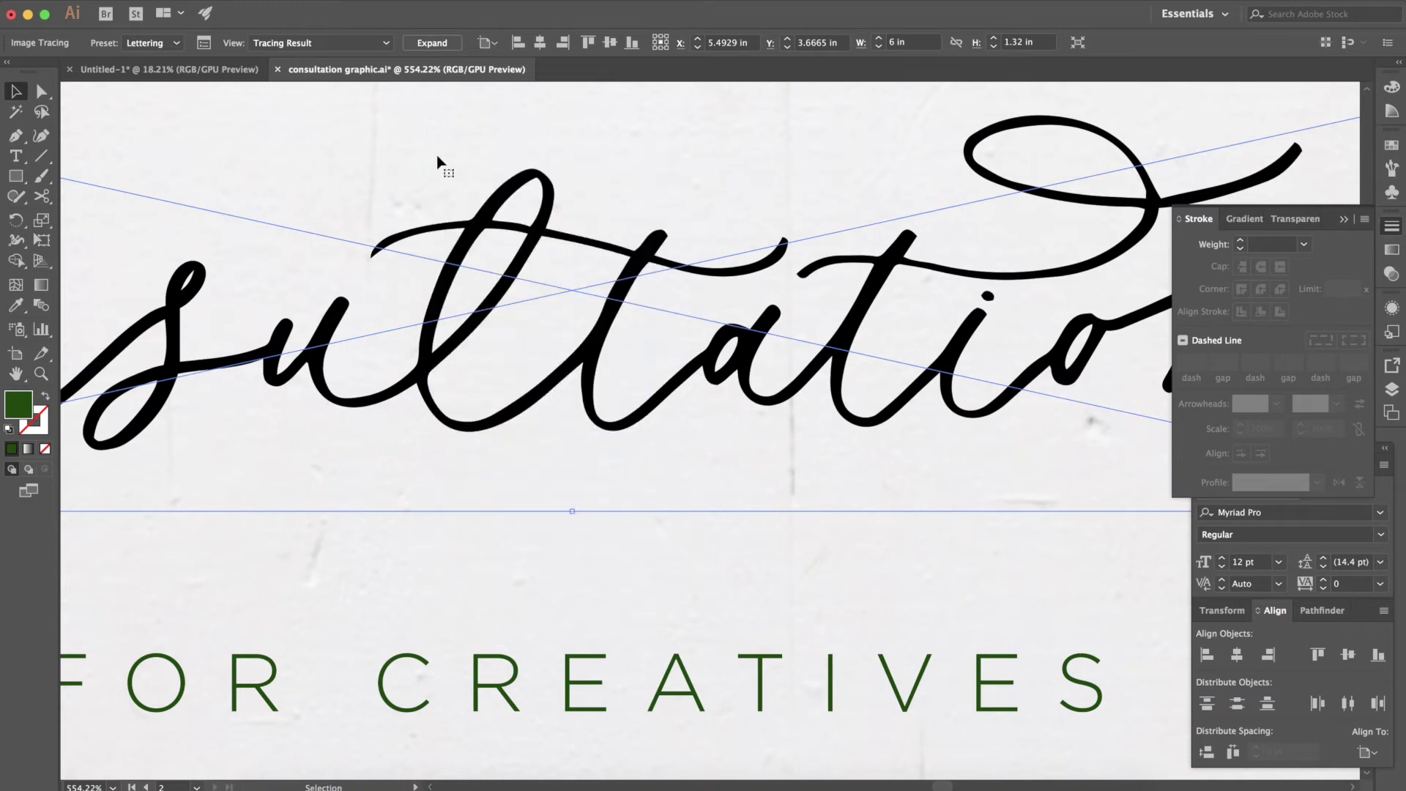
{"action": "left_click", "coordinate": [432, 44]}
Try to recolour the expanded lettering by picking a medium red fill in the Color Picker
{"action": "scroll", "coordinate": [441, 320], "scroll_direction": "down", "scroll_amount": 2}
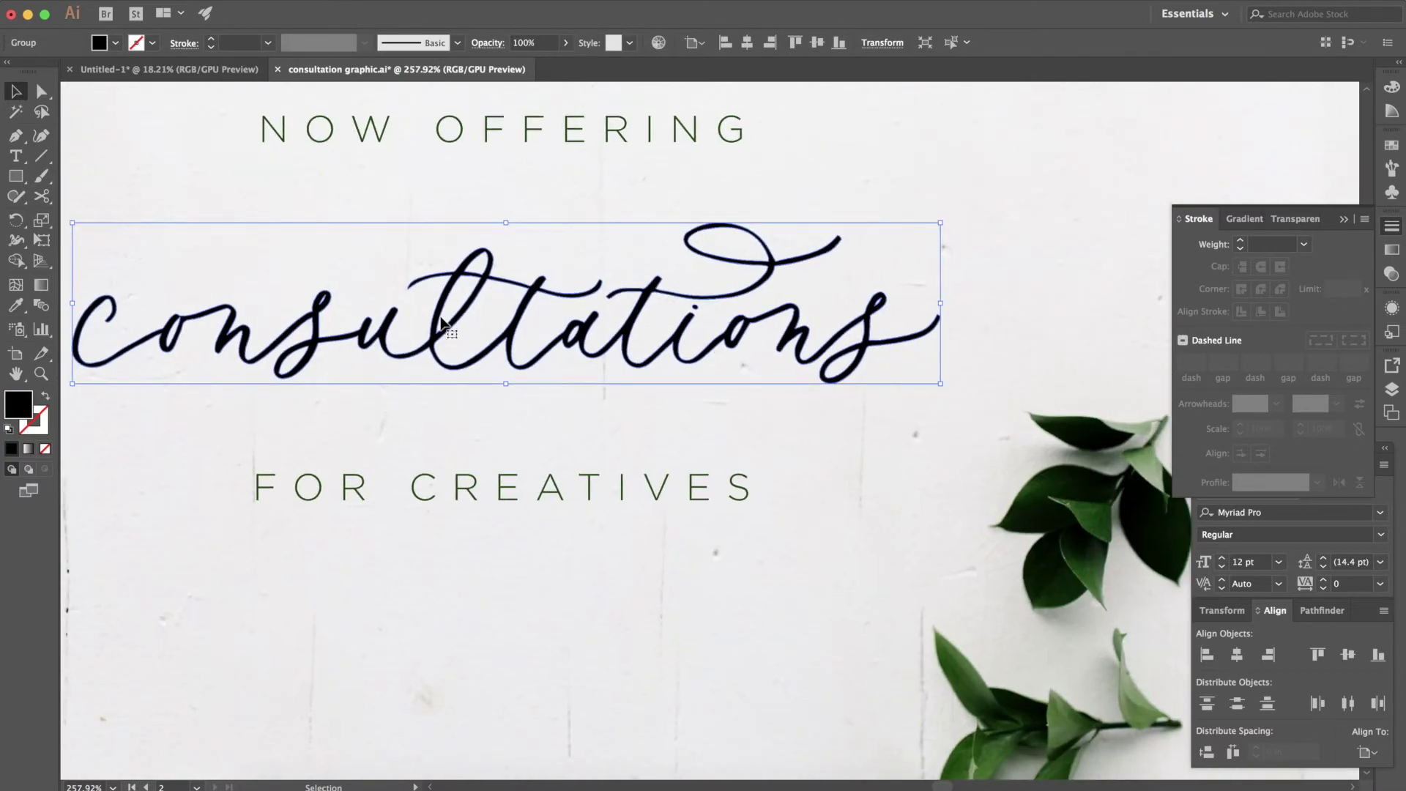
{"action": "scroll", "coordinate": [442, 321], "scroll_direction": "left", "scroll_amount": 2}
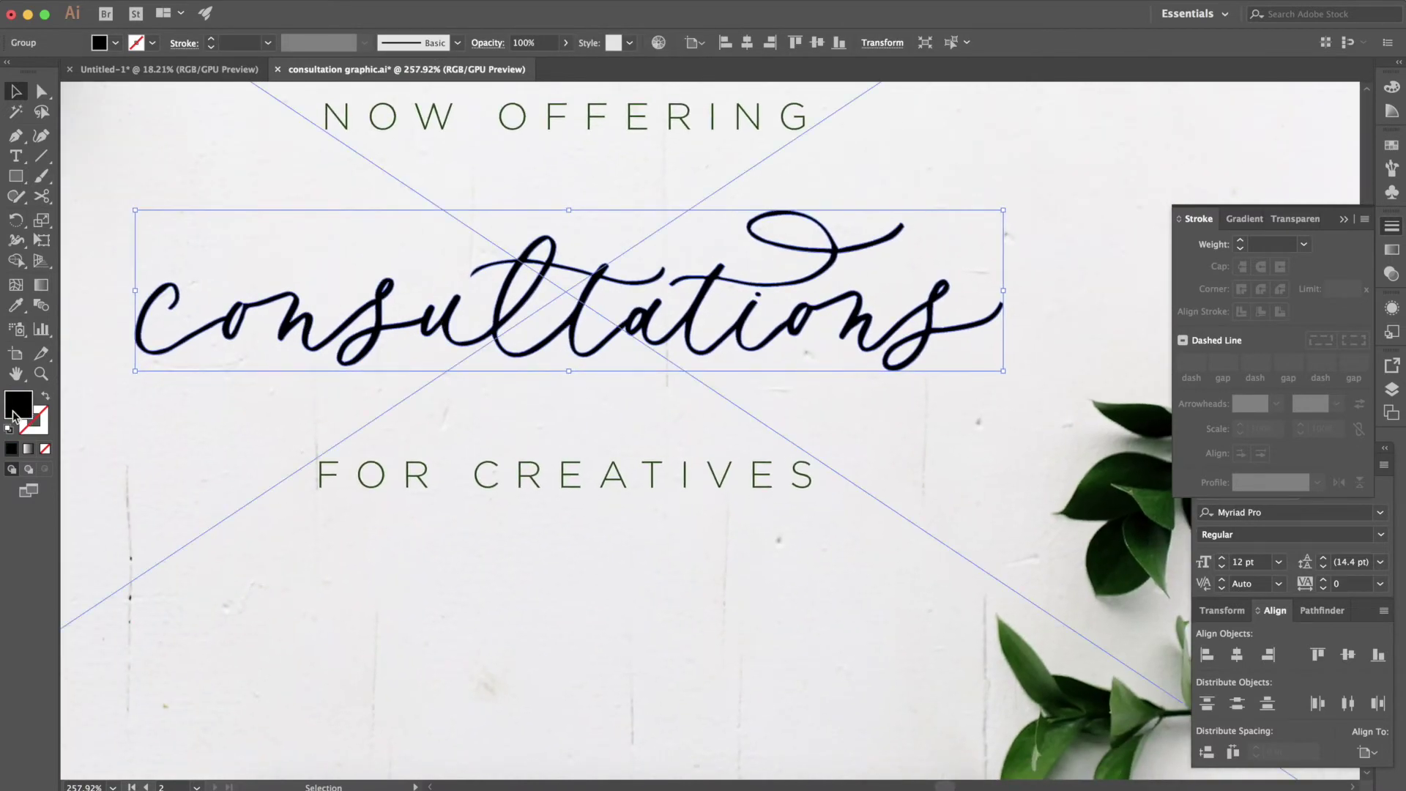
{"action": "double_click", "coordinate": [13, 416]}
{"action": "left_click", "coordinate": [621, 188]}
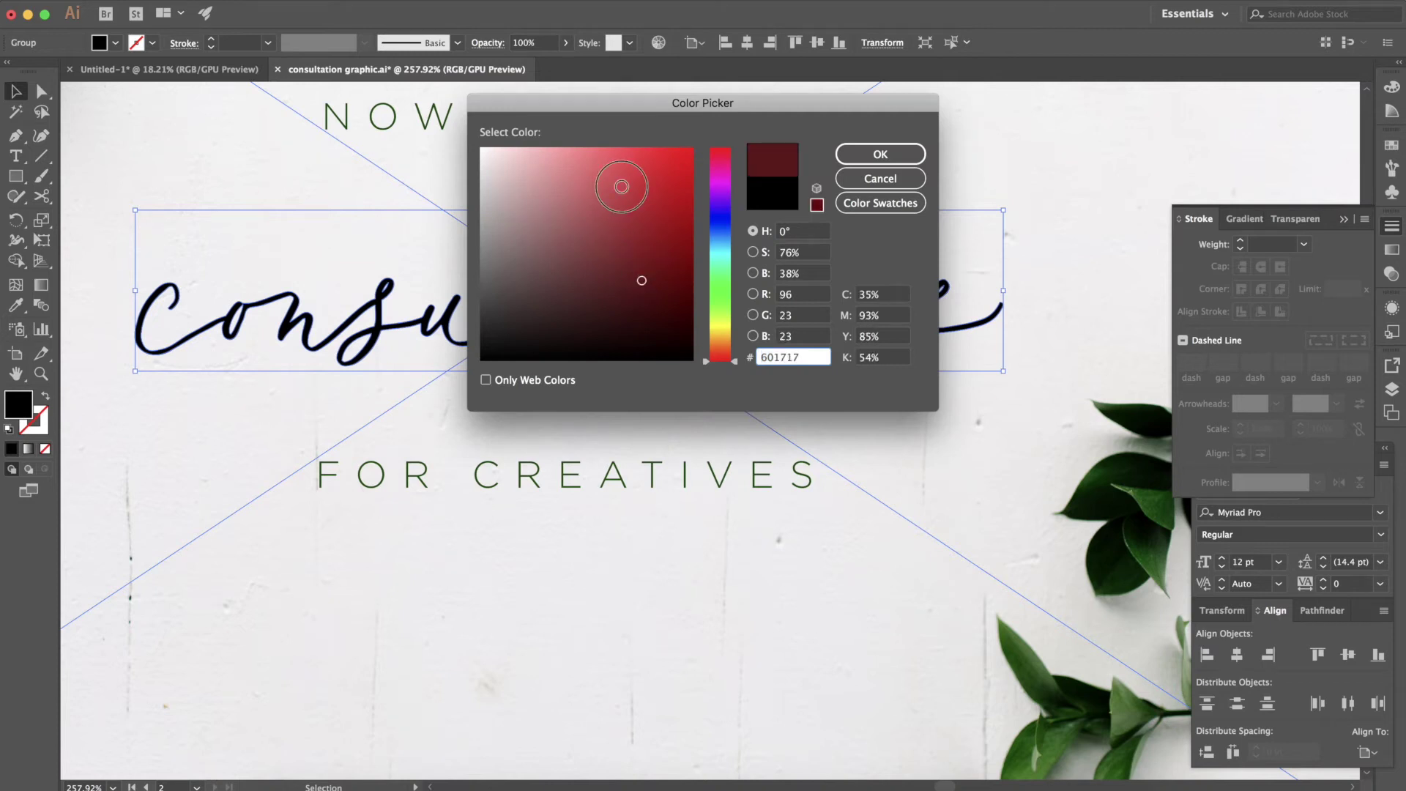
{"action": "left_click", "coordinate": [603, 182]}
{"action": "left_click", "coordinate": [873, 155]}
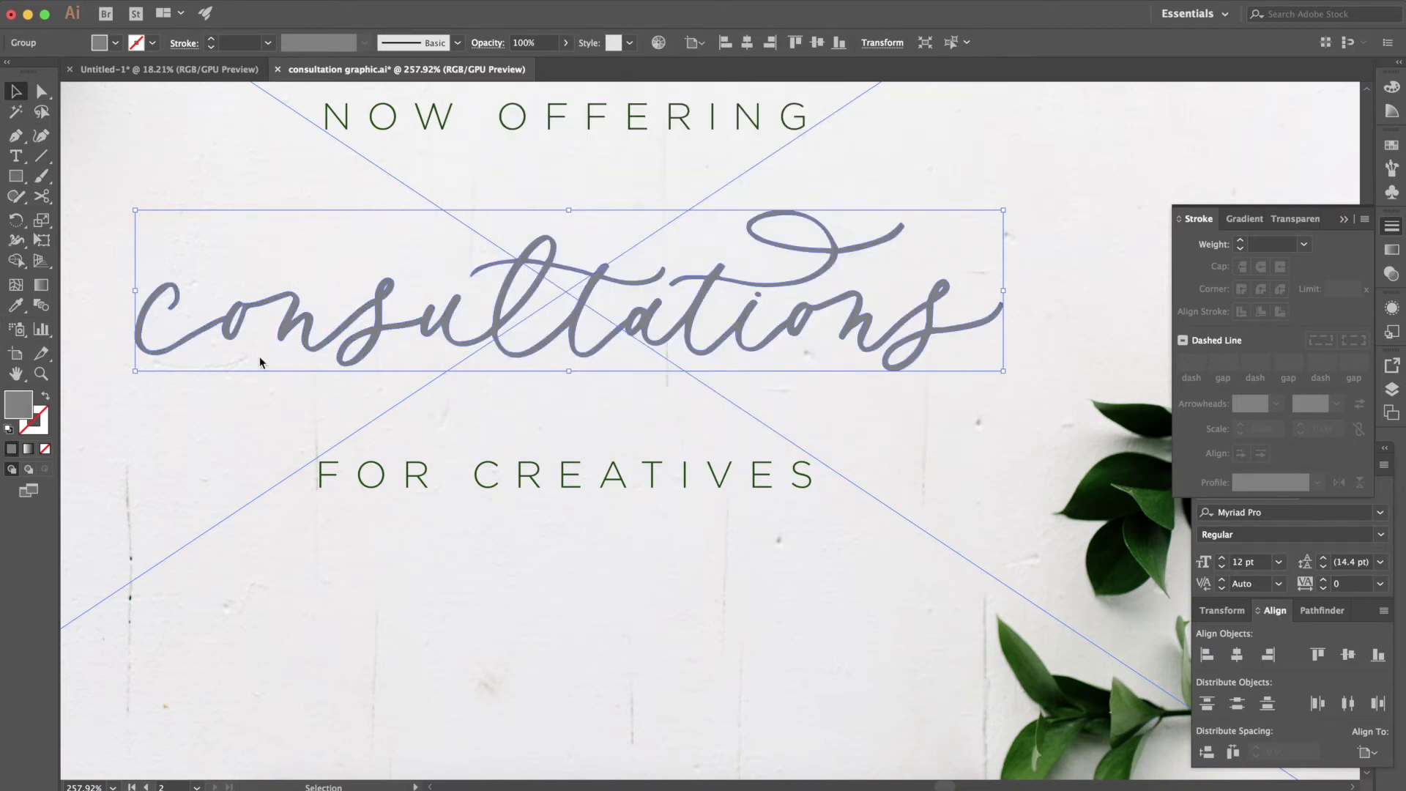
Switch the lettering's colour mode to RGB and set its fill to dark red 5e3131
{"action": "left_click", "coordinate": [1392, 90]}
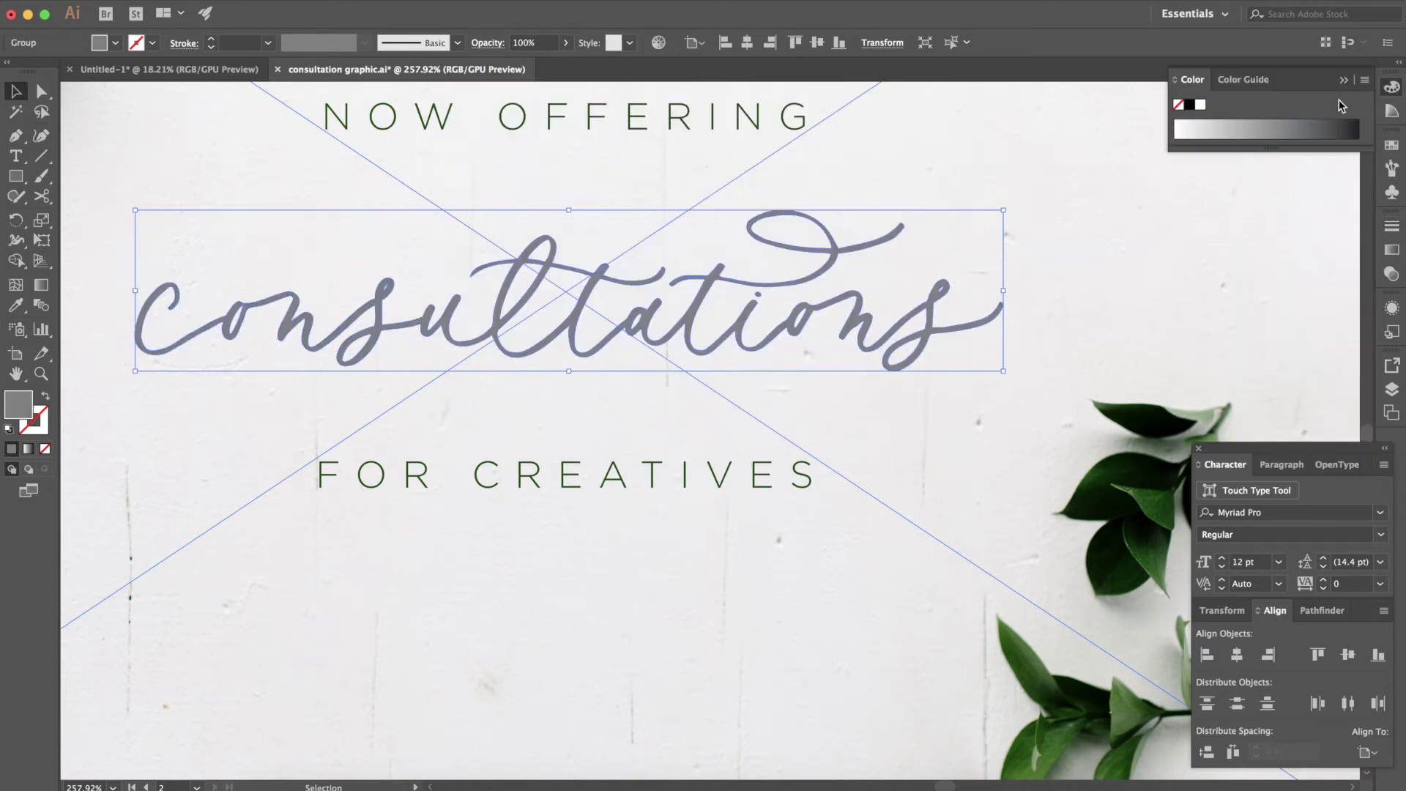
{"action": "left_click", "coordinate": [1361, 82]}
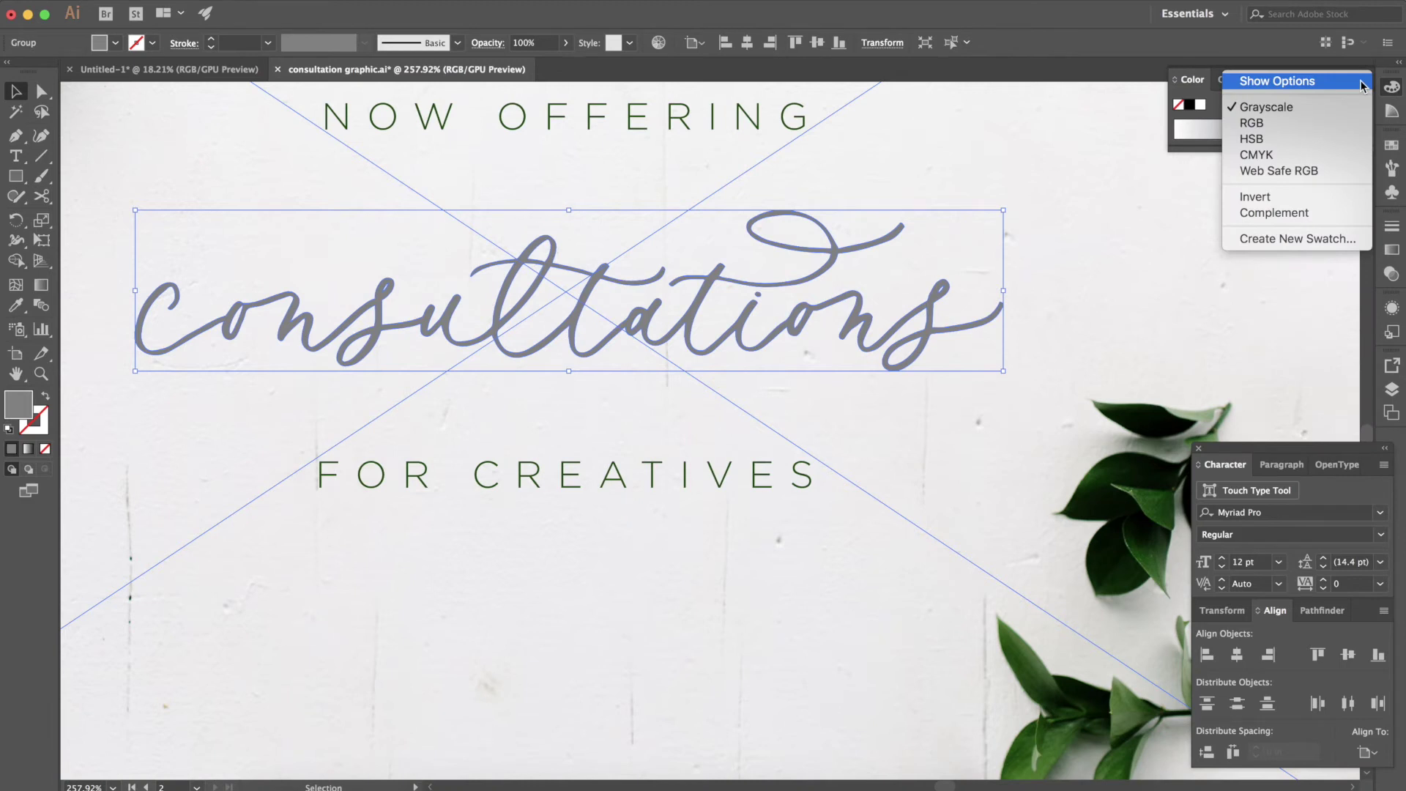
{"action": "left_click", "coordinate": [1311, 125]}
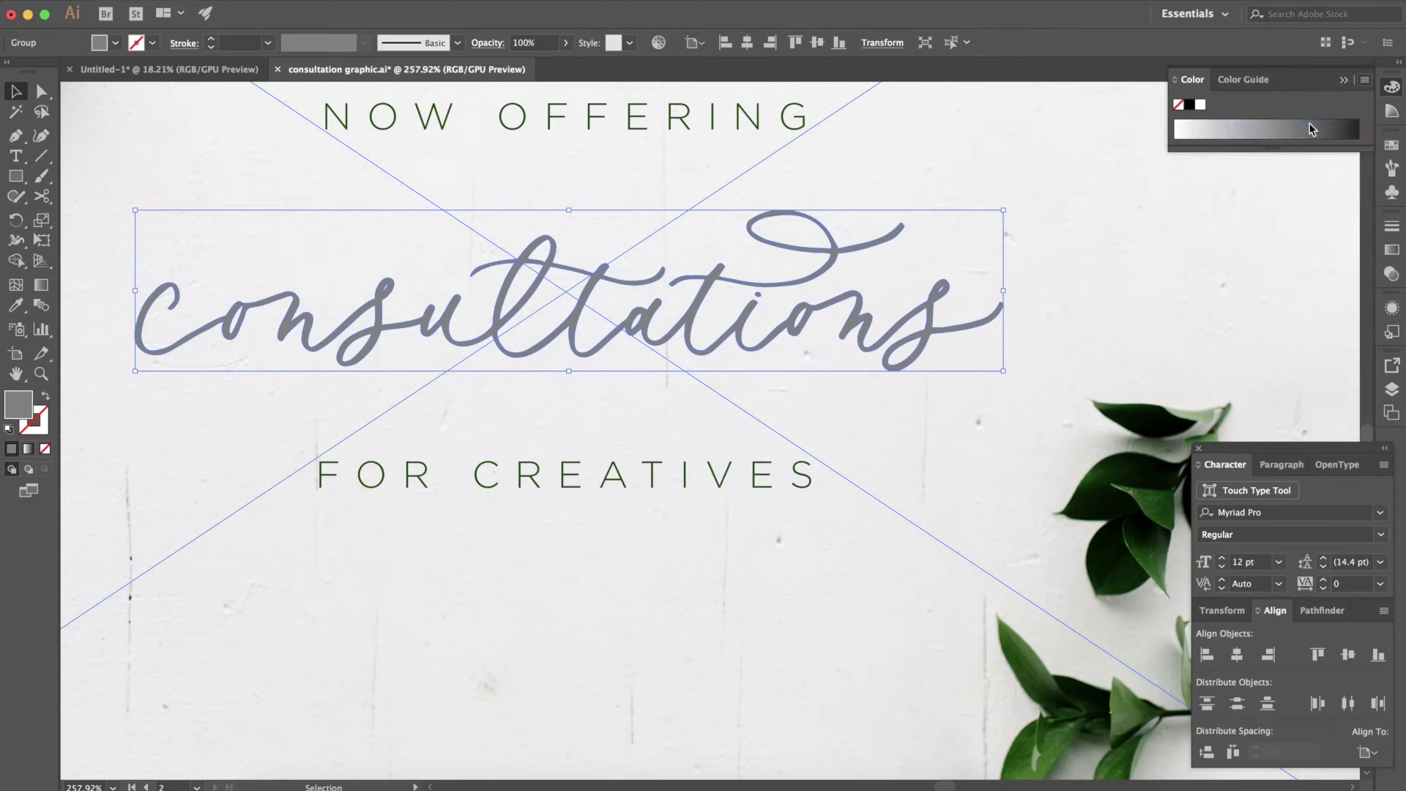
{"action": "double_click", "coordinate": [25, 401]}
{"action": "left_click", "coordinate": [582, 282]}
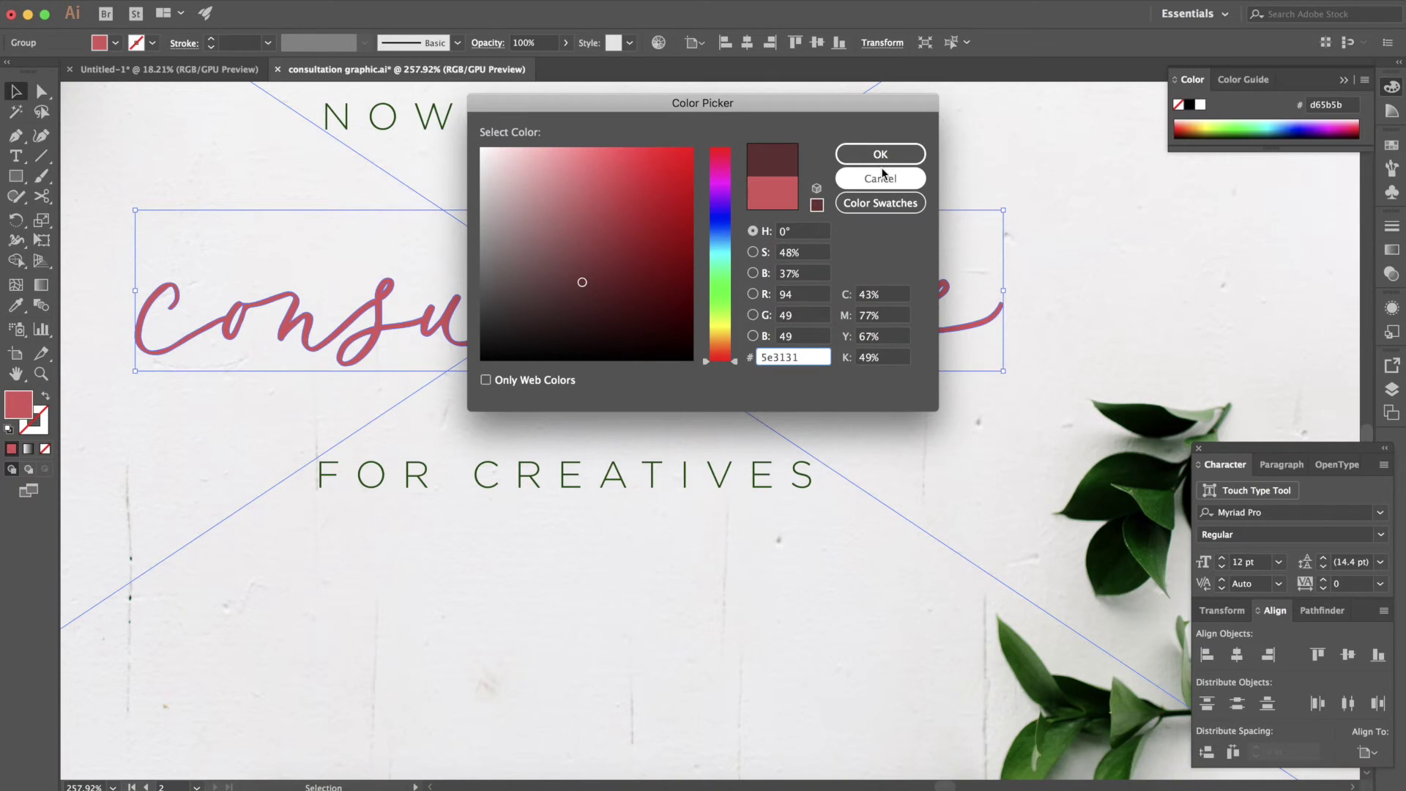
{"action": "left_click", "coordinate": [883, 154]}
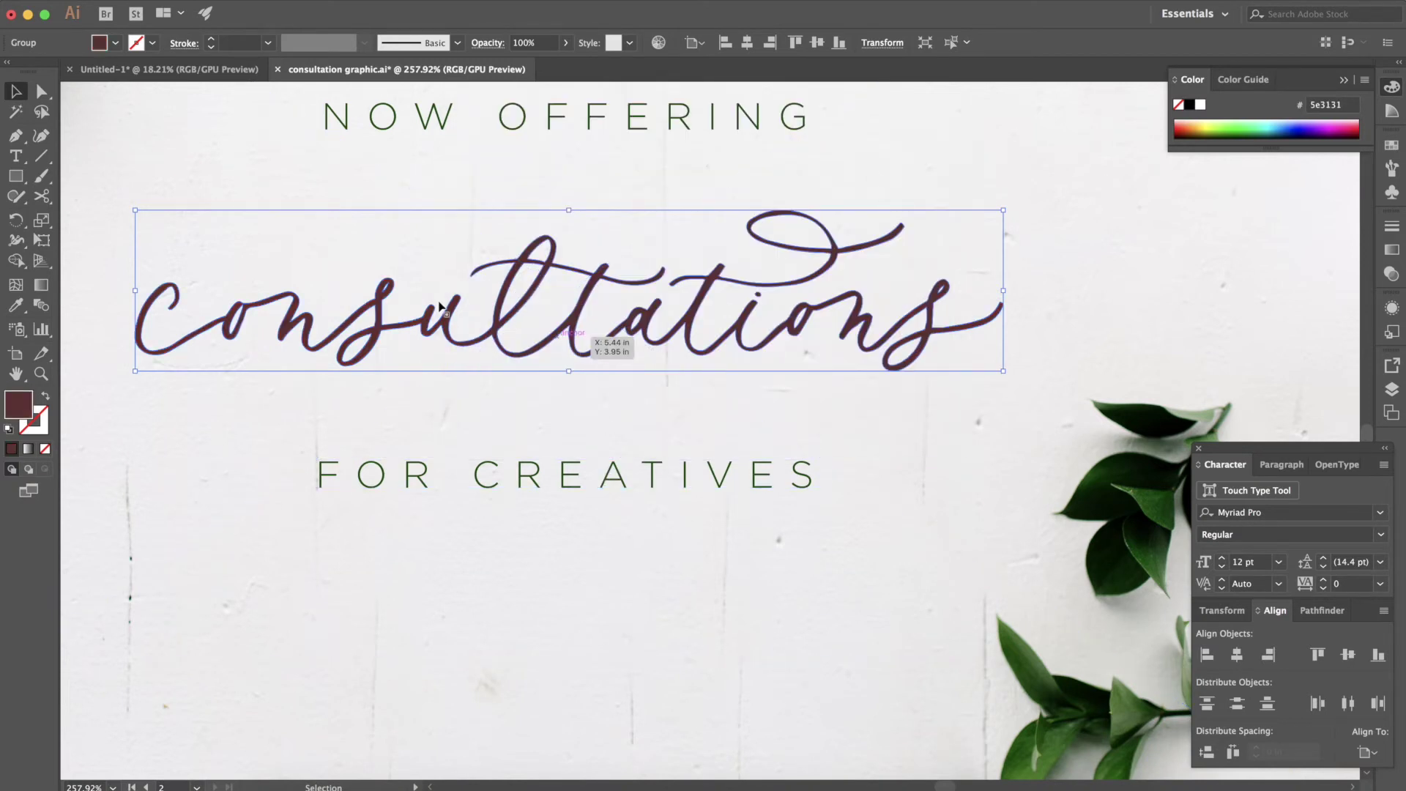
Recolour the lettering by sampling the dark green of the FOR CREATIVES text with the Eyedropper, and deselect the lettering
{"action": "left_click", "coordinate": [20, 312]}
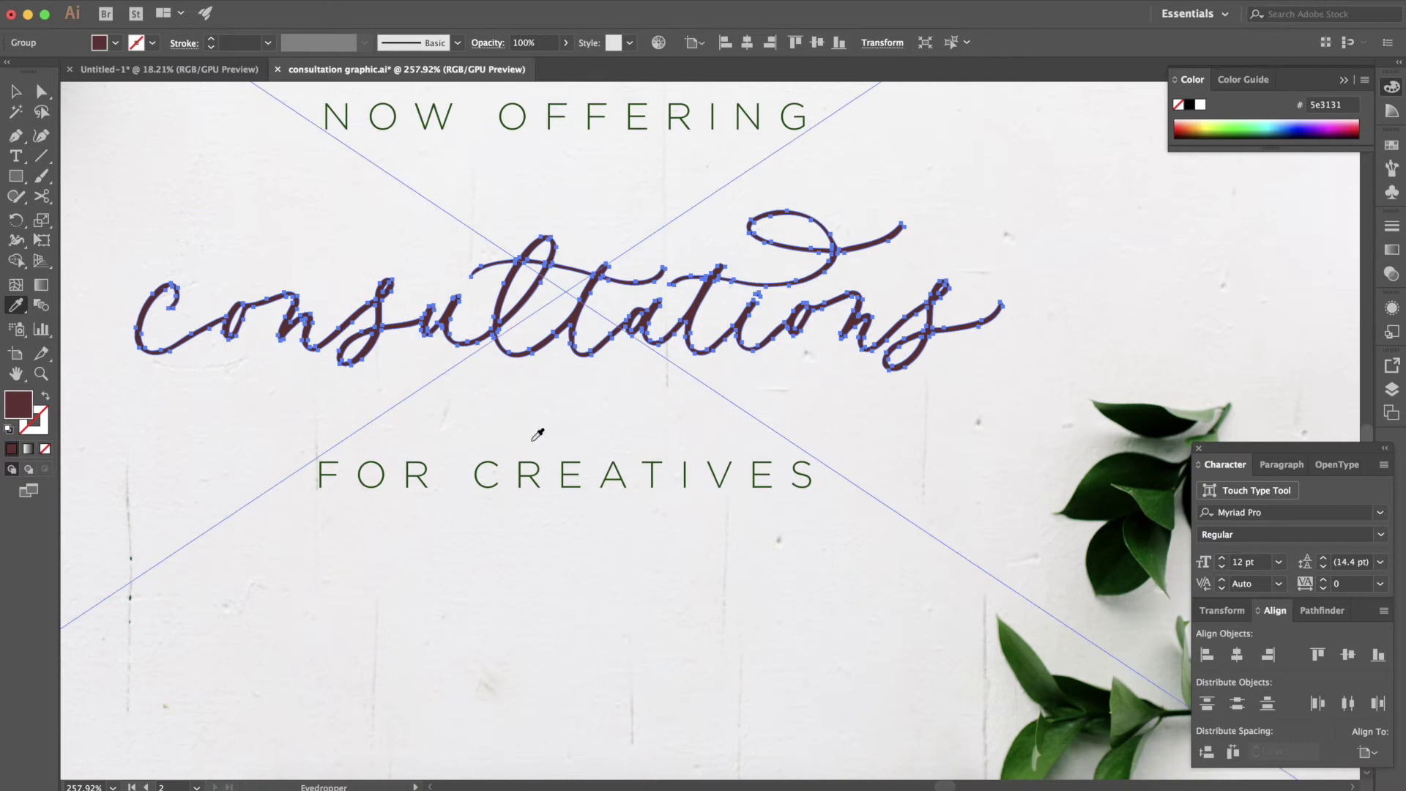
{"action": "left_click", "coordinate": [534, 473]}
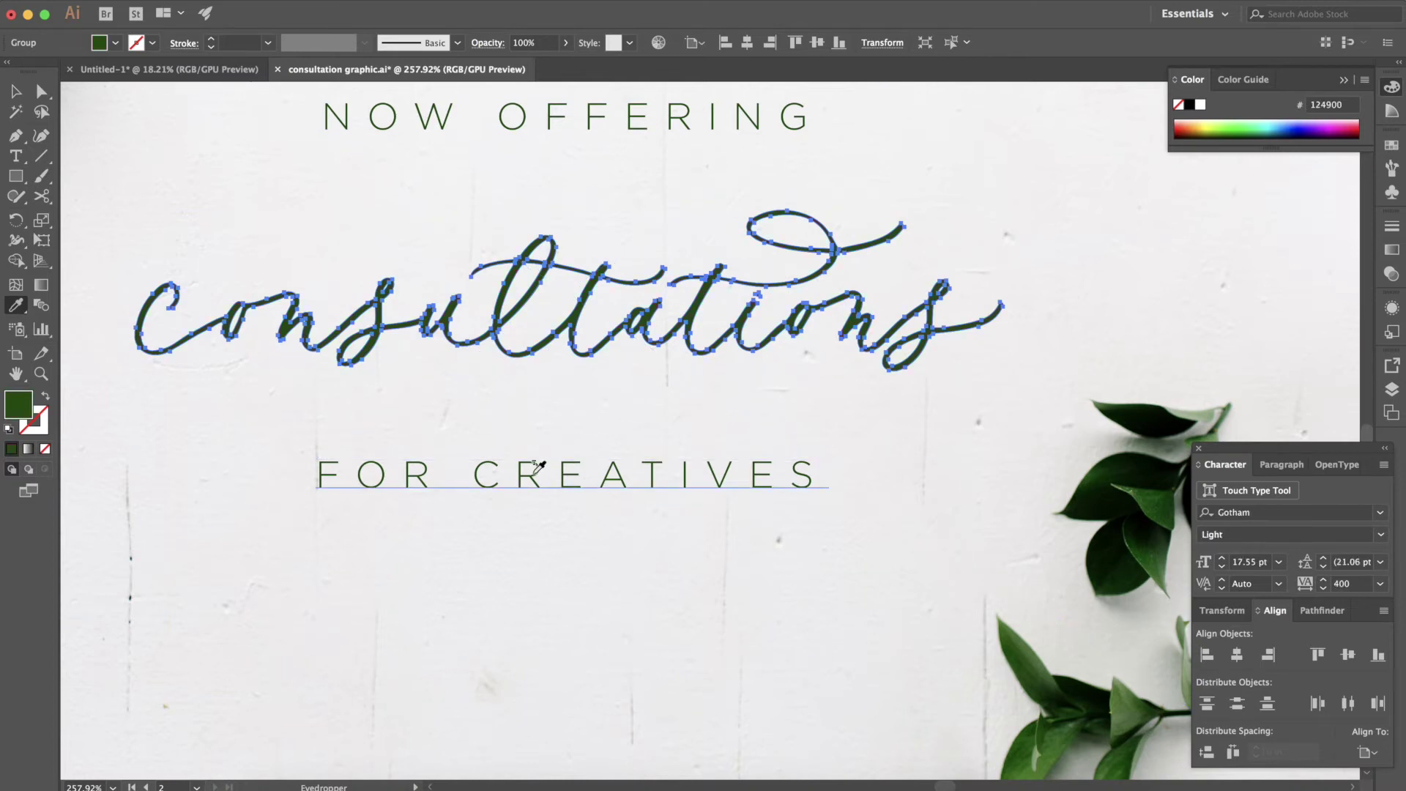
{"action": "key", "text": "v"}
{"action": "left_click", "coordinate": [182, 187]}
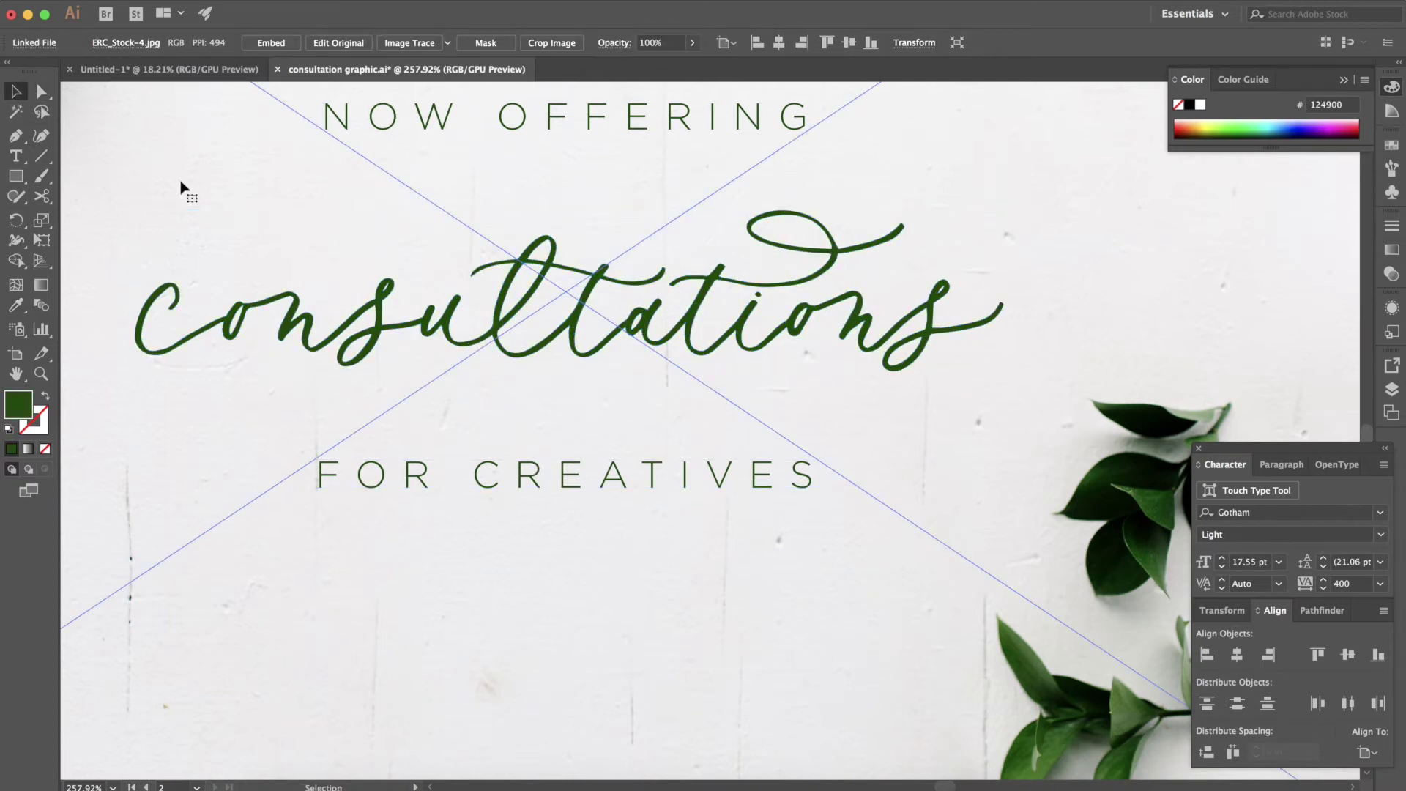
Center the consultations lettering horizontally and vertically on the artboard, and nudge it slightly to the right
{"action": "left_click", "coordinate": [668, 327]}
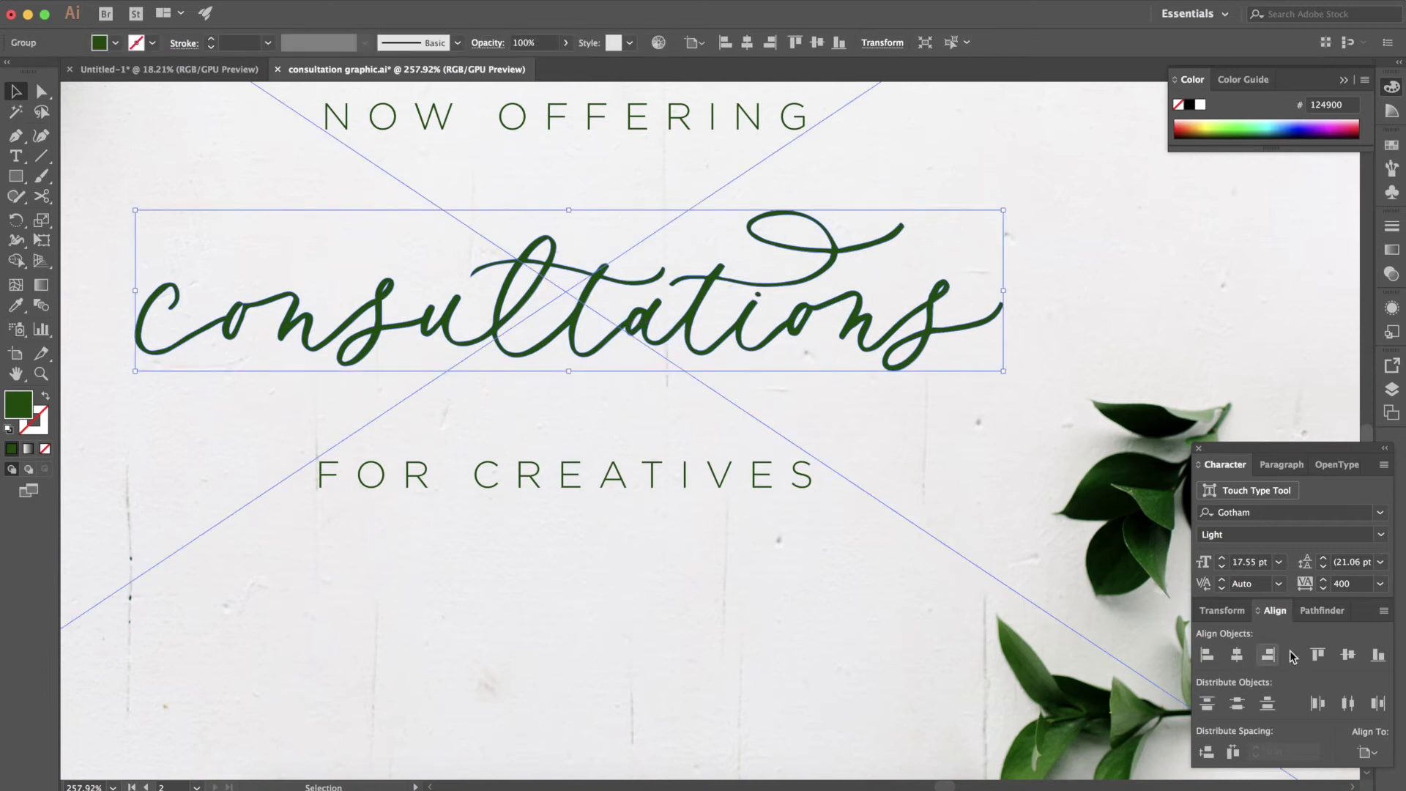
{"action": "left_click", "coordinate": [1237, 657]}
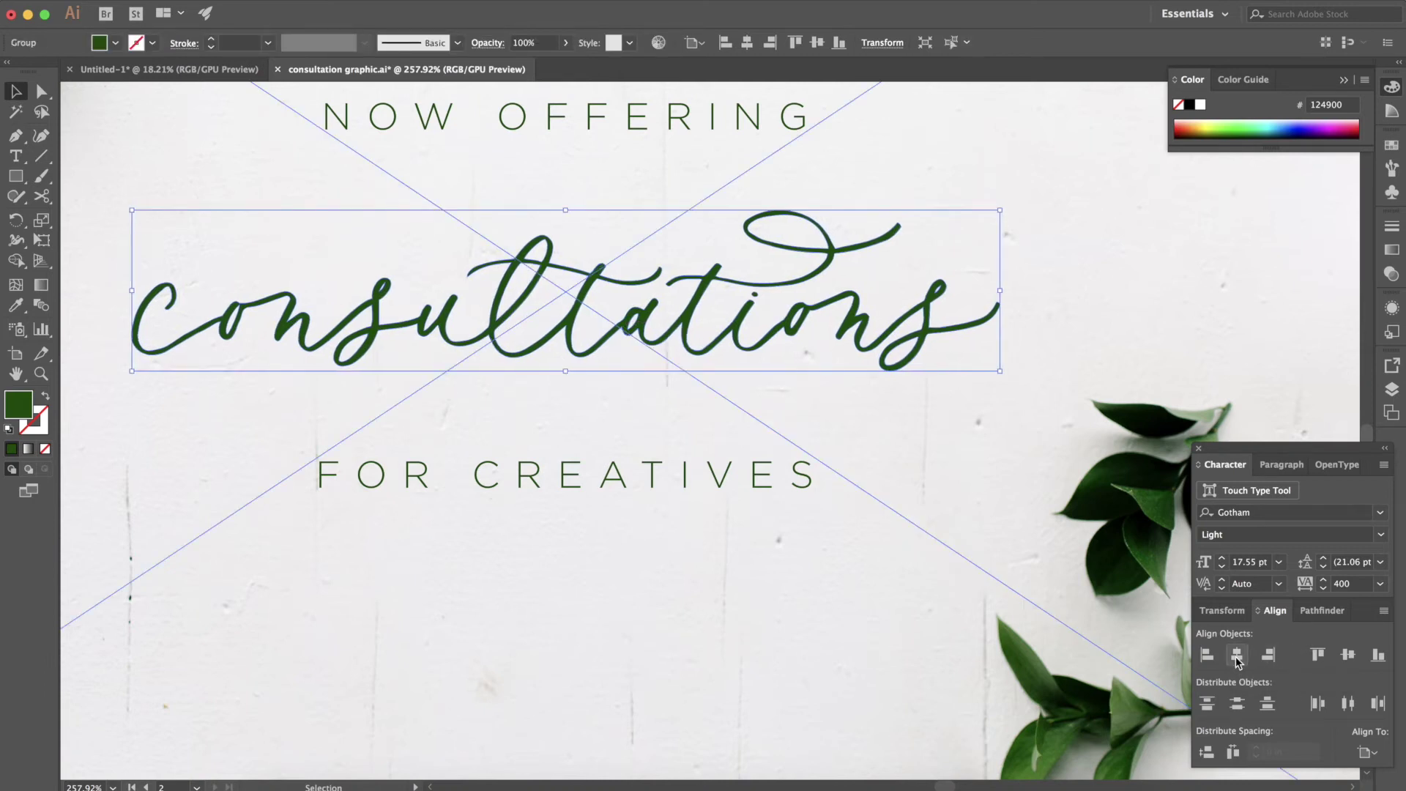
{"action": "left_click", "coordinate": [1348, 657]}
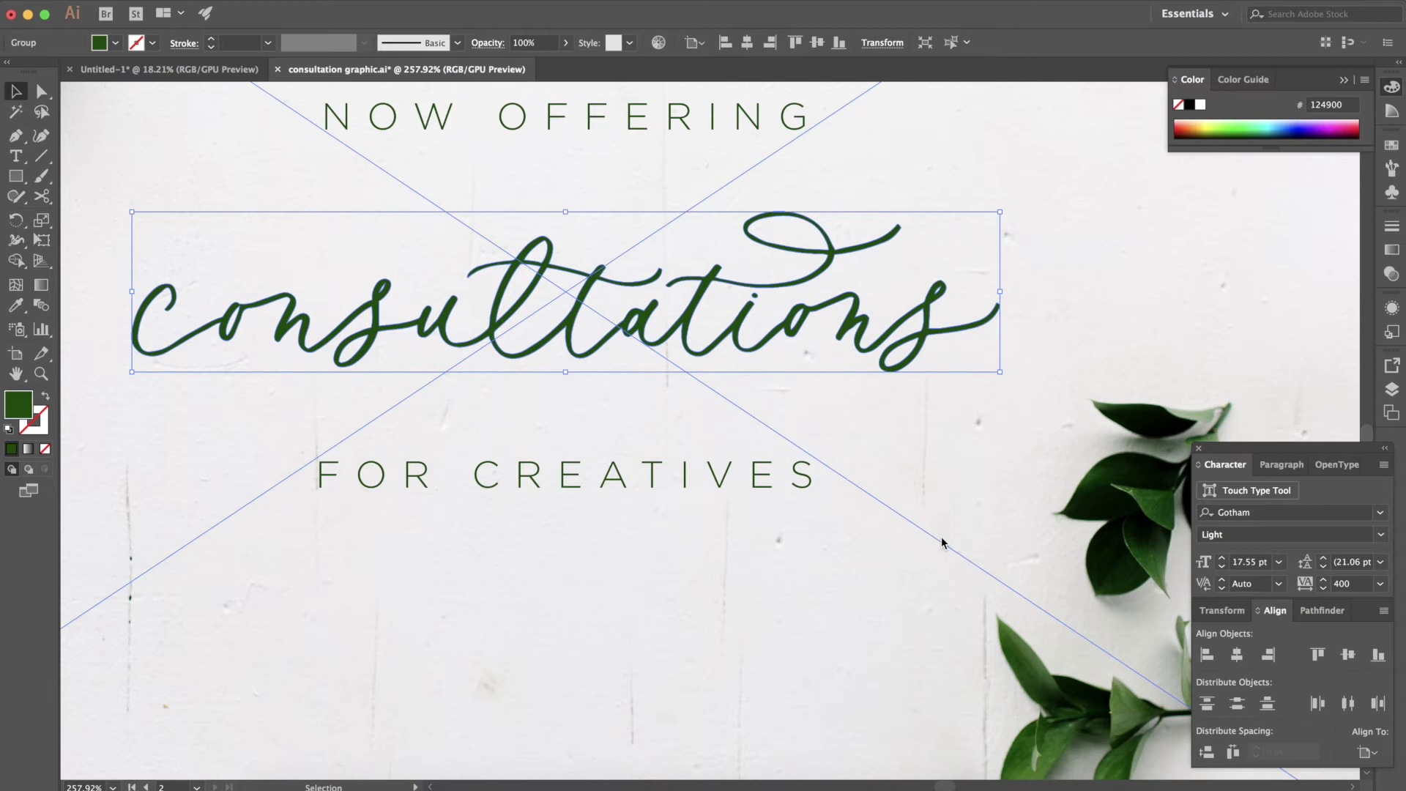
{"action": "scroll", "coordinate": [942, 543], "scroll_direction": "down", "scroll_amount": 2}
{"action": "key", "text": "Right"}
{"action": "key", "text": "Right"}
{"action": "key", "text": "Right"}
{"action": "key", "text": "Right"}
{"action": "key", "text": "Right"}
{"action": "key", "text": "Right"}
{"action": "key", "text": "Right"}
{"action": "key", "text": "Right"}
{"action": "key", "text": "Right"}
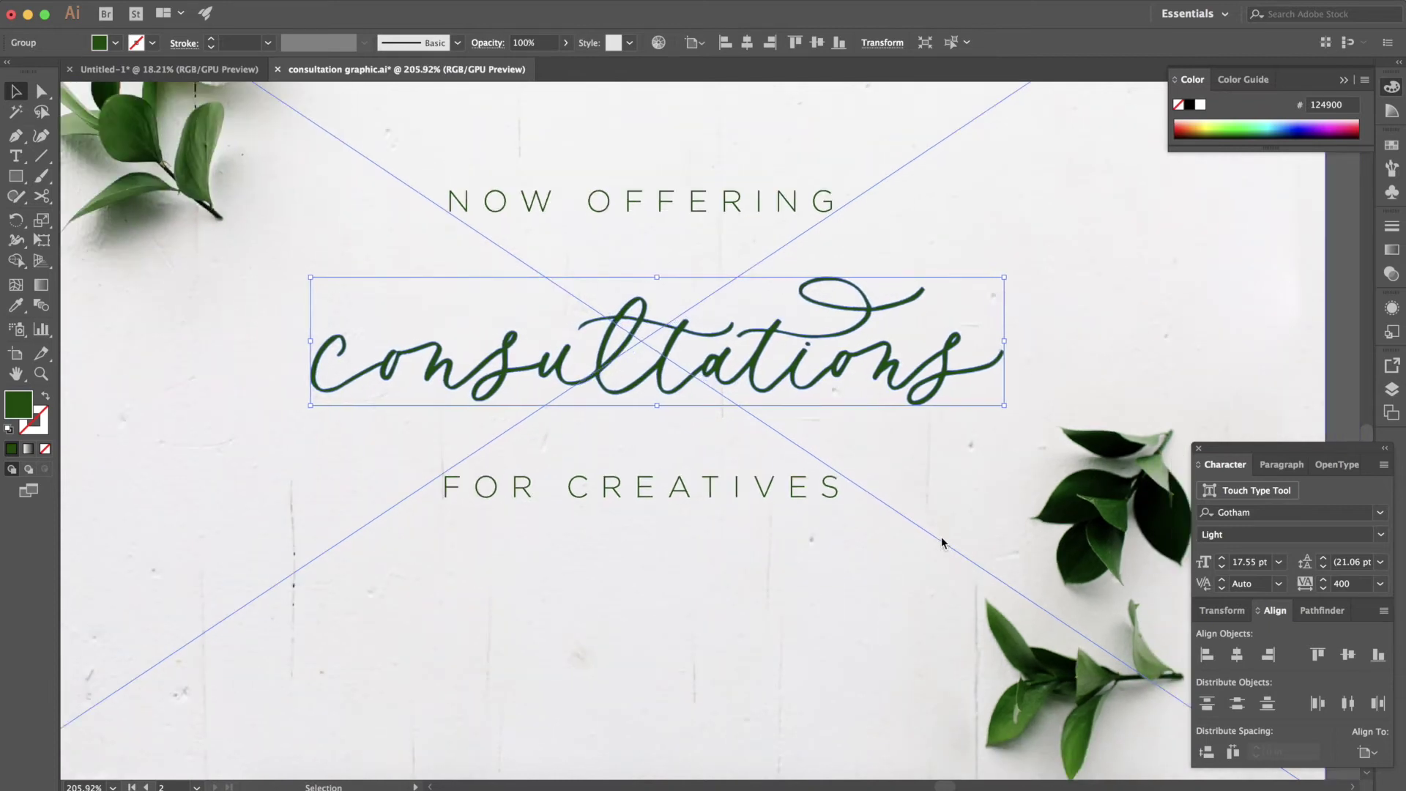
Switch to the Smooth tool inside the isolated lettering group and try it on the initial letter c
{"action": "left_click", "coordinate": [41, 176]}
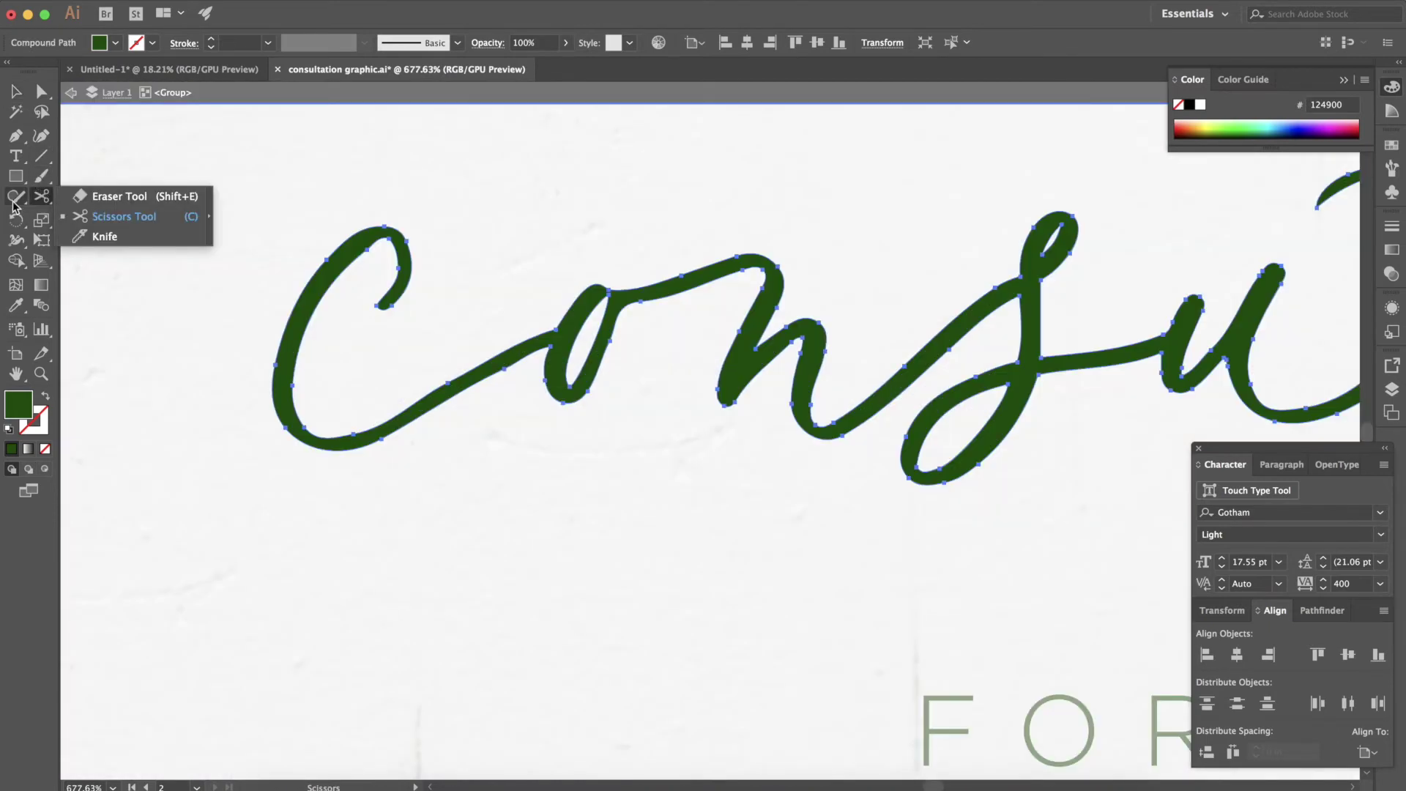
{"action": "left_click", "coordinate": [14, 204]}
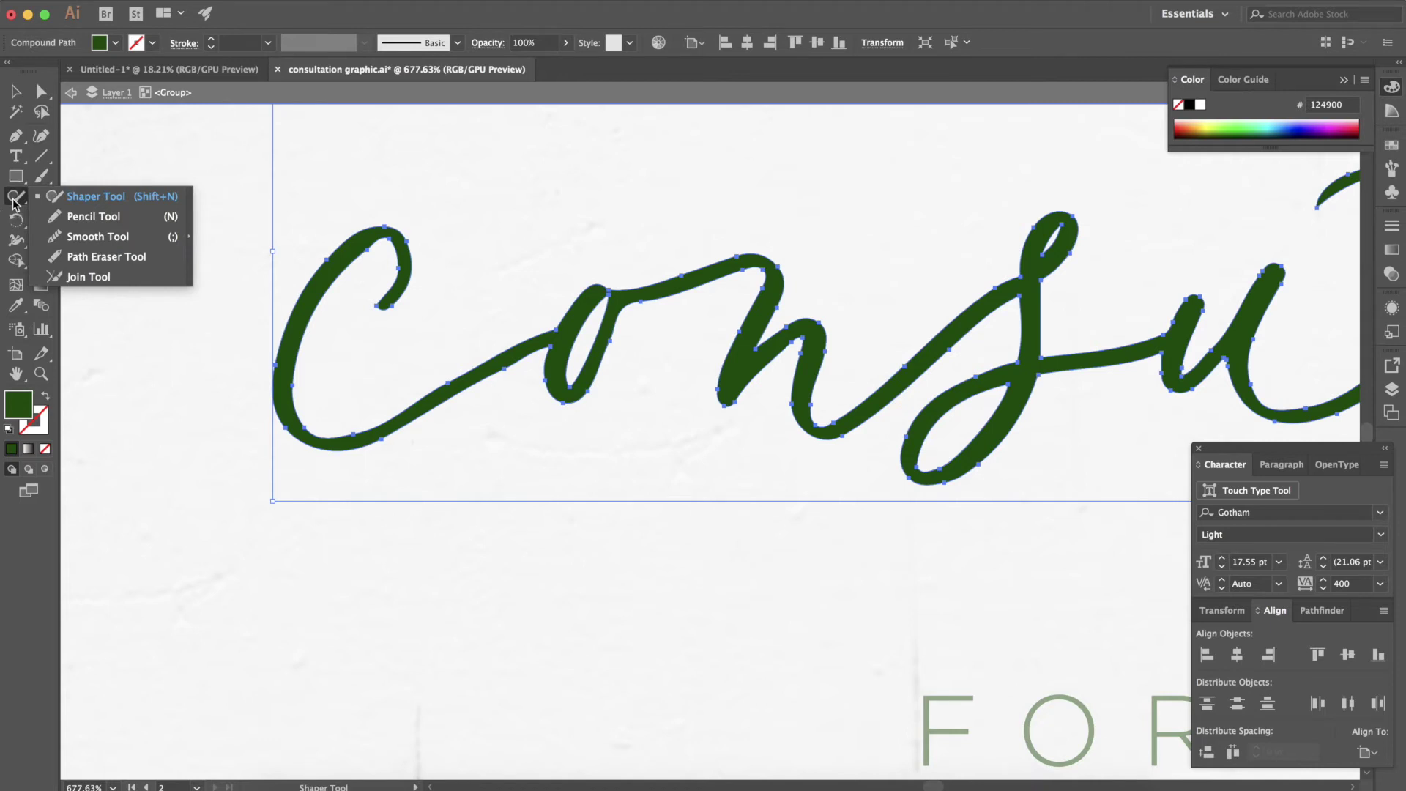
{"action": "left_click", "coordinate": [14, 203]}
{"action": "left_click", "coordinate": [14, 204]}
{"action": "left_click", "coordinate": [64, 237]}
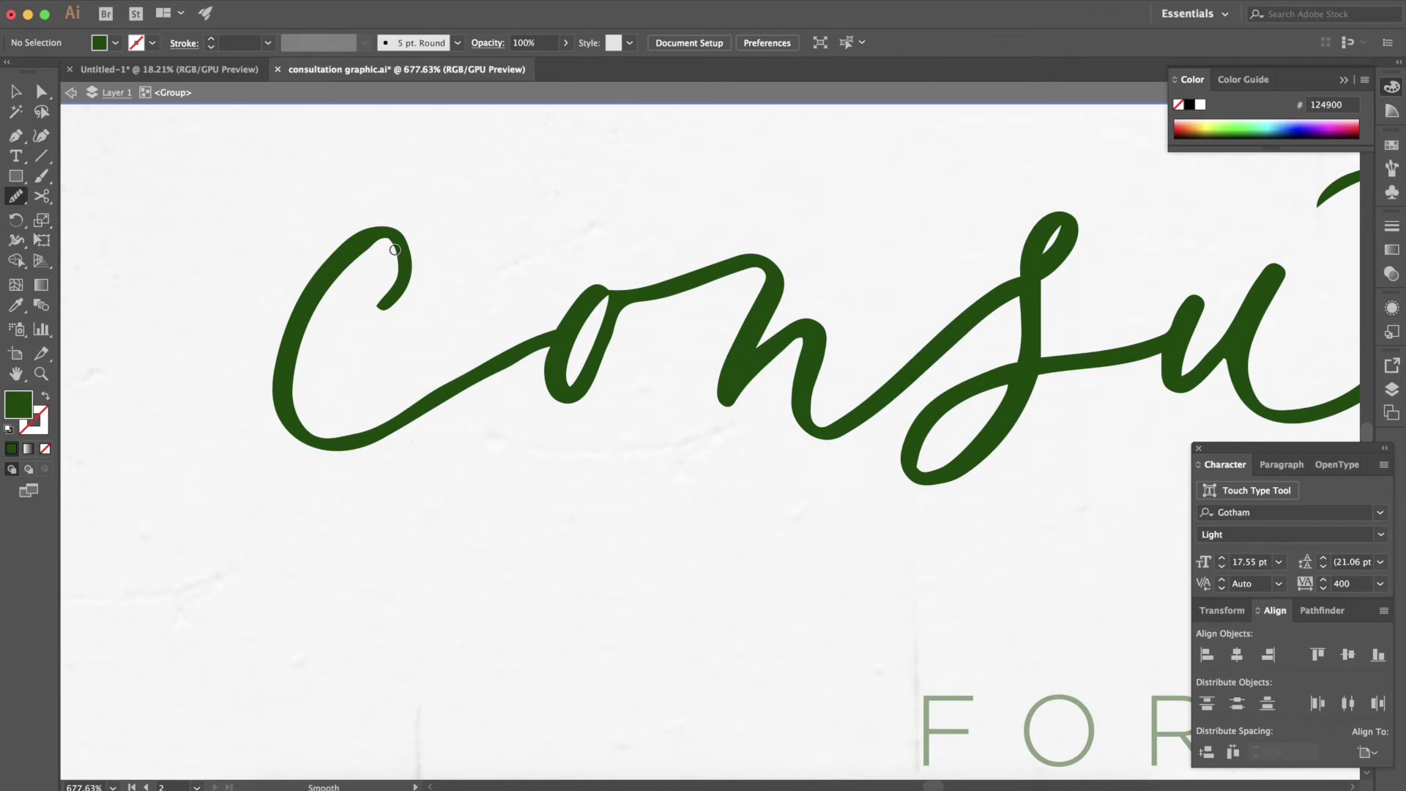
{"action": "mouse_move", "coordinate": [395, 250]}
{"action": "left_mouse_down"}
{"action": "mouse_move", "coordinate": [328, 308]}
{"action": "mouse_move", "coordinate": [308, 380]}
{"action": "left_mouse_up"}
Isolate the lettering's compound path and smooth the inner and outer edges of the initial c with the Smooth tool
{"action": "left_click", "coordinate": [15, 91]}
{"action": "left_click", "coordinate": [323, 278]}
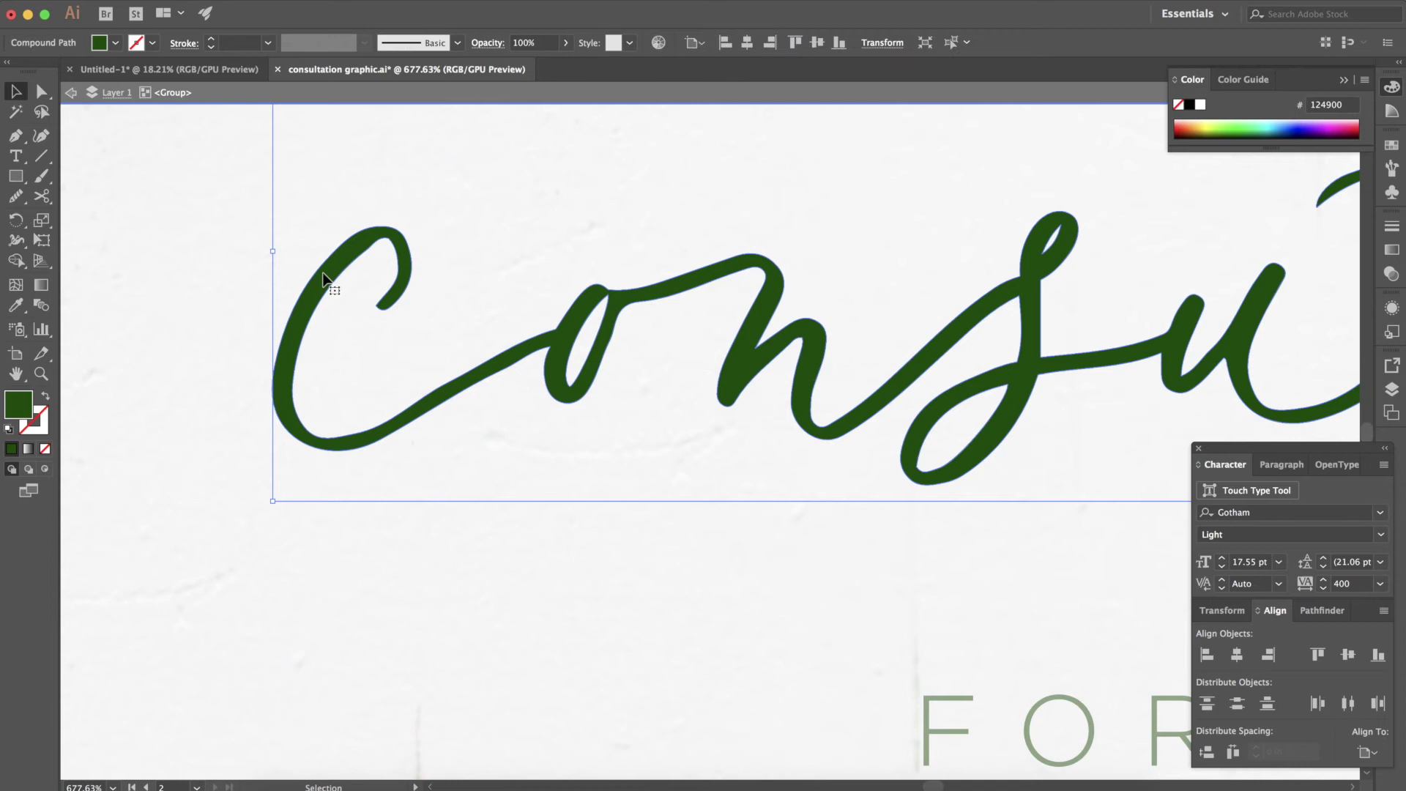
{"action": "double_click", "coordinate": [323, 279]}
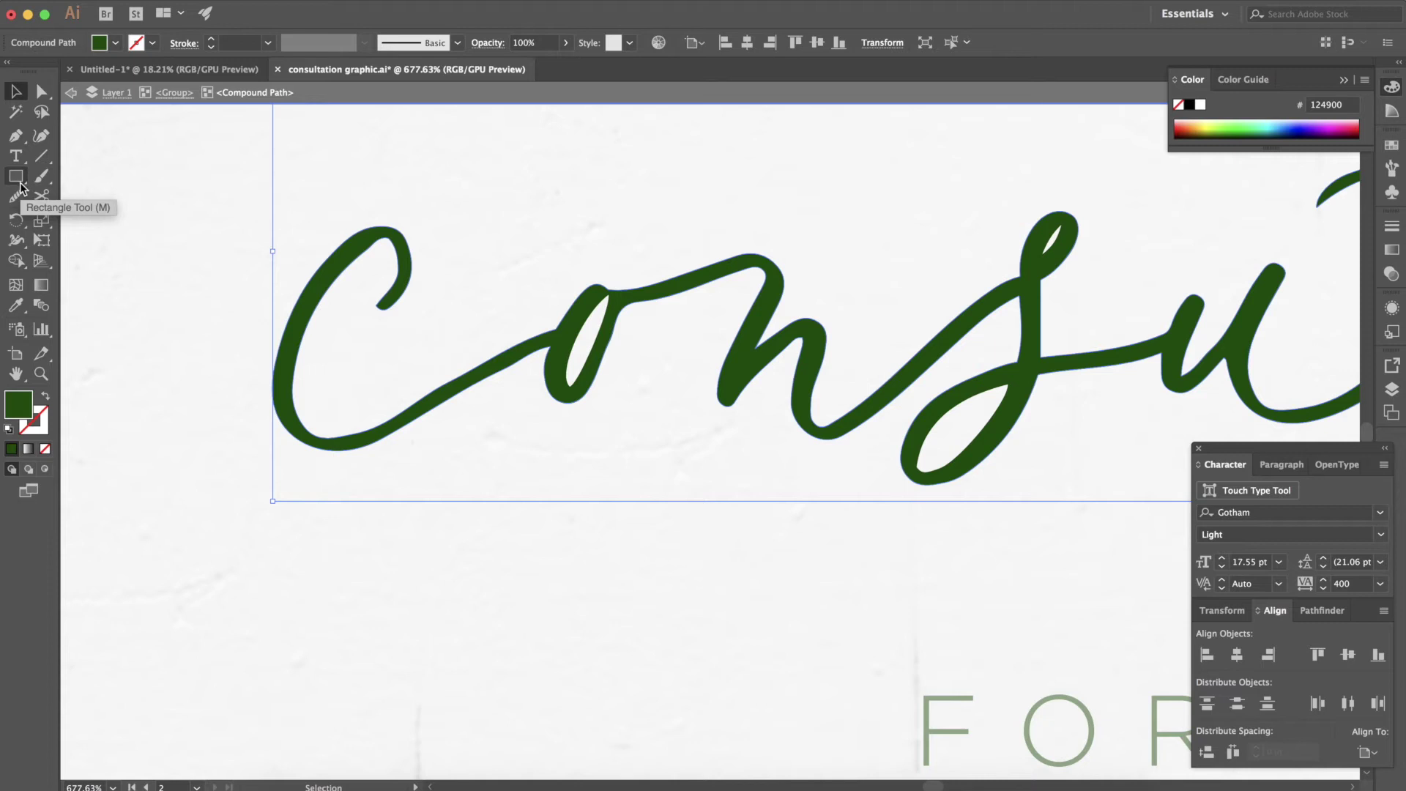
{"action": "left_click", "coordinate": [16, 196]}
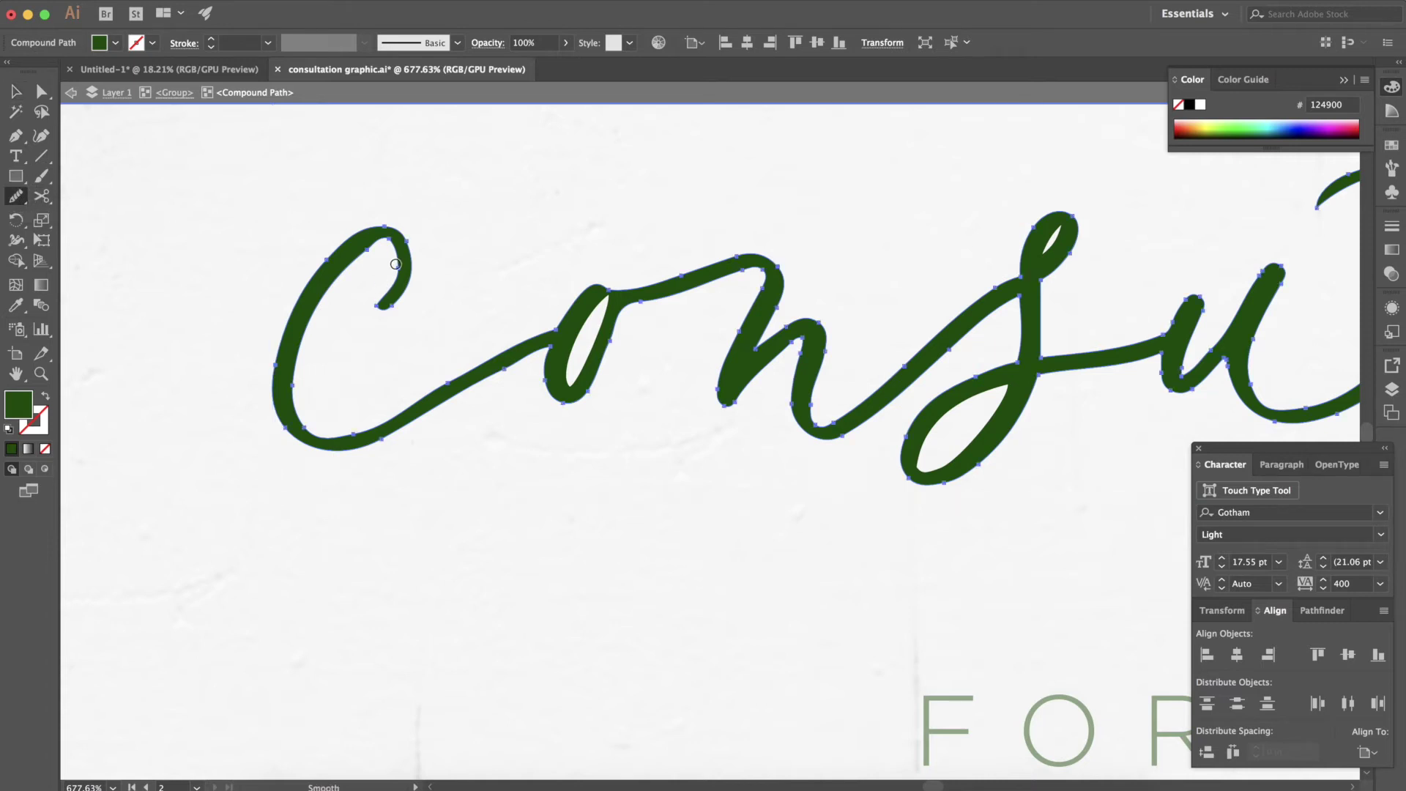
{"action": "mouse_move", "coordinate": [385, 292]}
{"action": "left_mouse_down"}
{"action": "mouse_move", "coordinate": [389, 252]}
{"action": "mouse_move", "coordinate": [358, 251]}
{"action": "mouse_move", "coordinate": [301, 339]}
{"action": "mouse_move", "coordinate": [298, 415]}
{"action": "mouse_move", "coordinate": [395, 402]}
{"action": "mouse_move", "coordinate": [527, 337]}
{"action": "left_mouse_up"}
{"action": "mouse_move", "coordinate": [419, 249]}
{"action": "left_mouse_down"}
{"action": "mouse_move", "coordinate": [384, 221]}
{"action": "mouse_move", "coordinate": [317, 272]}
{"action": "mouse_move", "coordinate": [274, 397]}
{"action": "mouse_move", "coordinate": [302, 444]}
{"action": "mouse_move", "coordinate": [350, 449]}
{"action": "mouse_move", "coordinate": [514, 364]}
{"action": "left_mouse_up"}
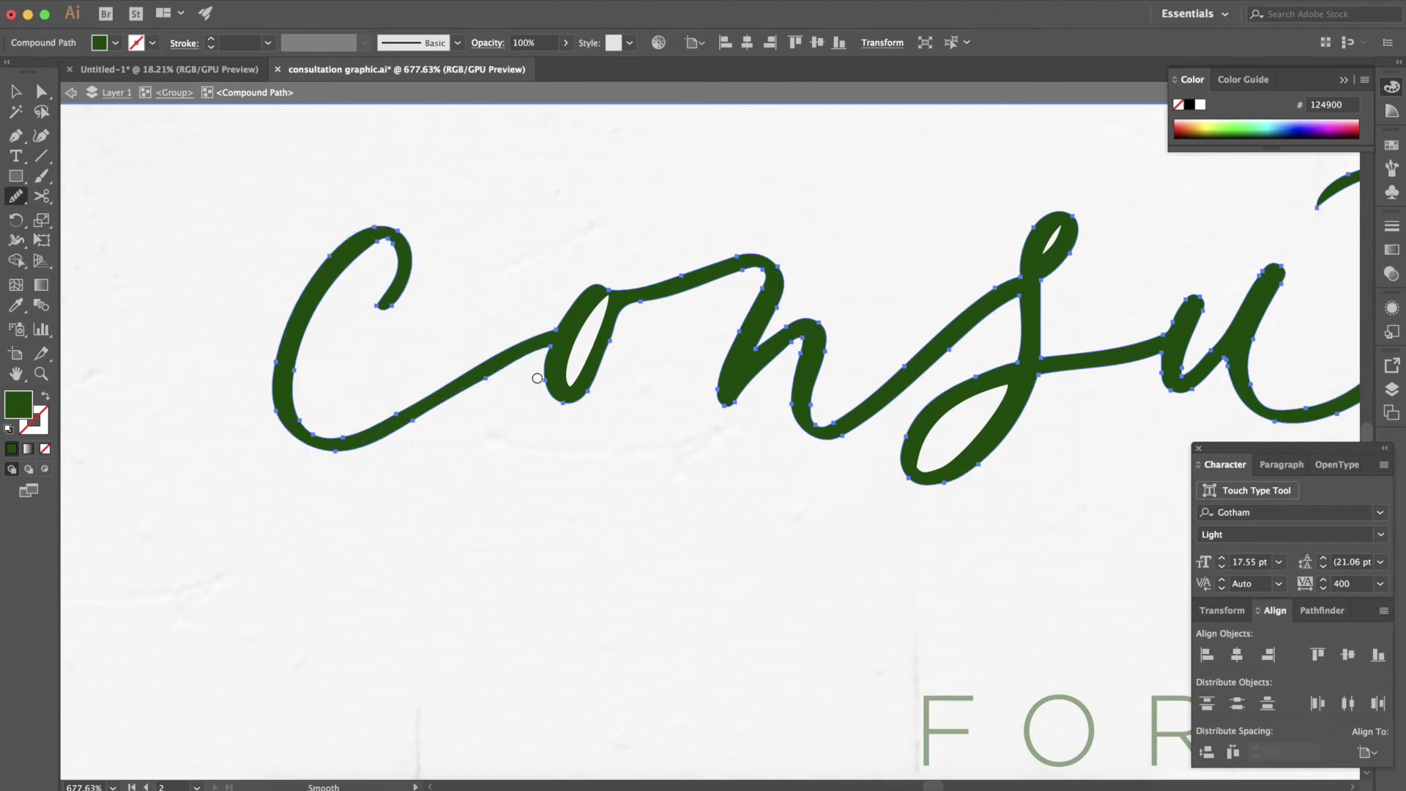
Smooth the edges of the first o and n with the Smooth tool
{"action": "mouse_move", "coordinate": [547, 377]}
{"action": "left_mouse_down"}
{"action": "mouse_move", "coordinate": [553, 408]}
{"action": "mouse_move", "coordinate": [587, 408]}
{"action": "mouse_move", "coordinate": [637, 284]}
{"action": "mouse_move", "coordinate": [786, 254]}
{"action": "mouse_move", "coordinate": [784, 295]}
{"action": "mouse_move", "coordinate": [743, 282]}
{"action": "mouse_move", "coordinate": [761, 297]}
{"action": "mouse_move", "coordinate": [716, 415]}
{"action": "left_mouse_up"}
{"action": "scroll", "coordinate": [785, 427], "scroll_direction": "right", "scroll_amount": 2}
{"action": "mouse_move", "coordinate": [729, 359]}
{"action": "left_mouse_down"}
{"action": "mouse_move", "coordinate": [718, 437]}
{"action": "mouse_move", "coordinate": [748, 449]}
{"action": "mouse_move", "coordinate": [926, 305]}
{"action": "left_mouse_up"}
{"action": "scroll", "coordinate": [925, 305], "scroll_direction": "right", "scroll_amount": 2}
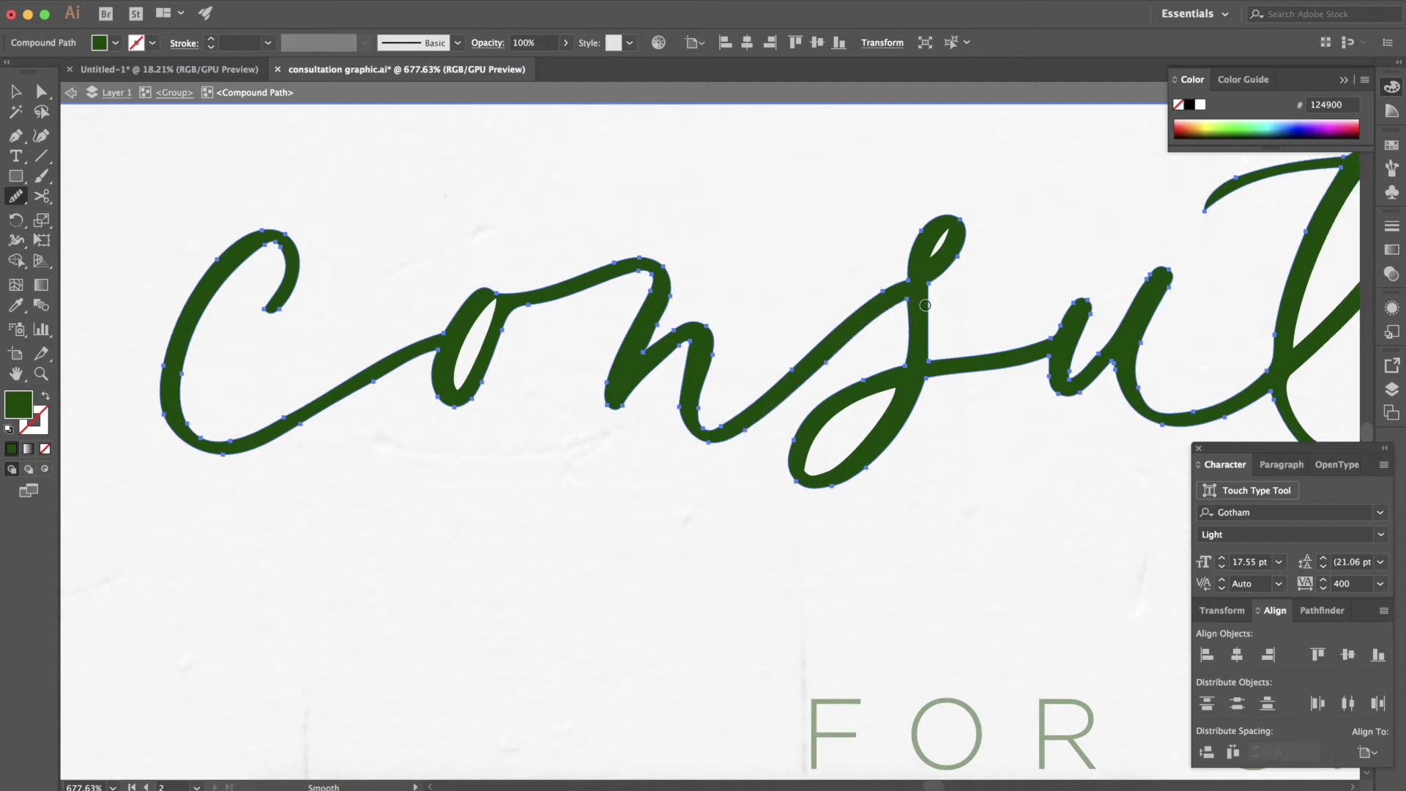
{"action": "mouse_move", "coordinate": [666, 316]}
{"action": "left_mouse_down"}
{"action": "mouse_move", "coordinate": [684, 339]}
{"action": "mouse_move", "coordinate": [684, 408]}
{"action": "mouse_move", "coordinate": [769, 367]}
{"action": "mouse_move", "coordinate": [839, 307]}
{"action": "left_mouse_up"}
{"action": "scroll", "coordinate": [683, 354], "scroll_direction": "right", "scroll_amount": 2}
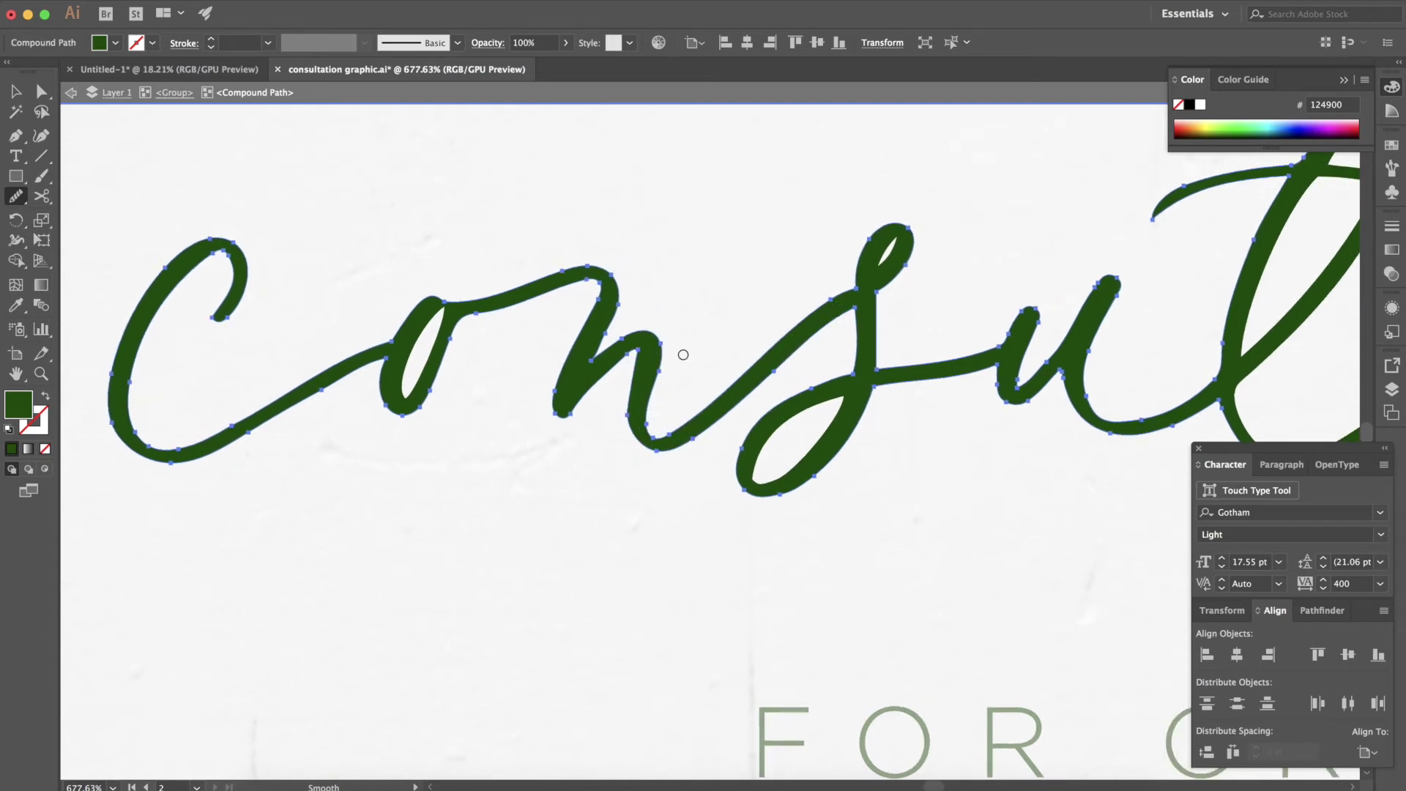
{"action": "mouse_move", "coordinate": [663, 364]}
{"action": "left_mouse_down"}
{"action": "mouse_move", "coordinate": [651, 427]}
{"action": "mouse_move", "coordinate": [681, 445]}
{"action": "left_mouse_up"}
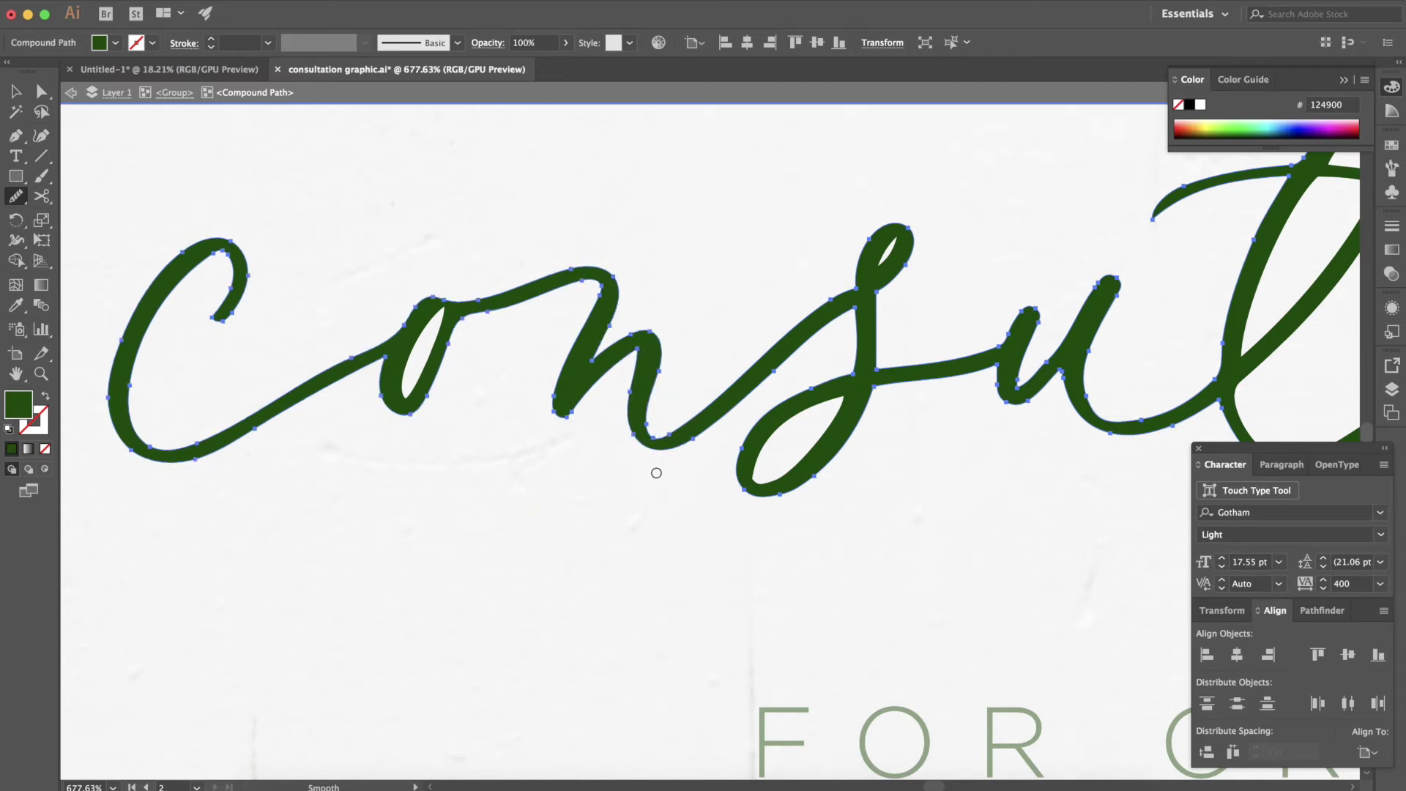
Smooth the outlines of the first s and the u
{"action": "scroll", "coordinate": [656, 473], "scroll_direction": "right", "scroll_amount": 6}
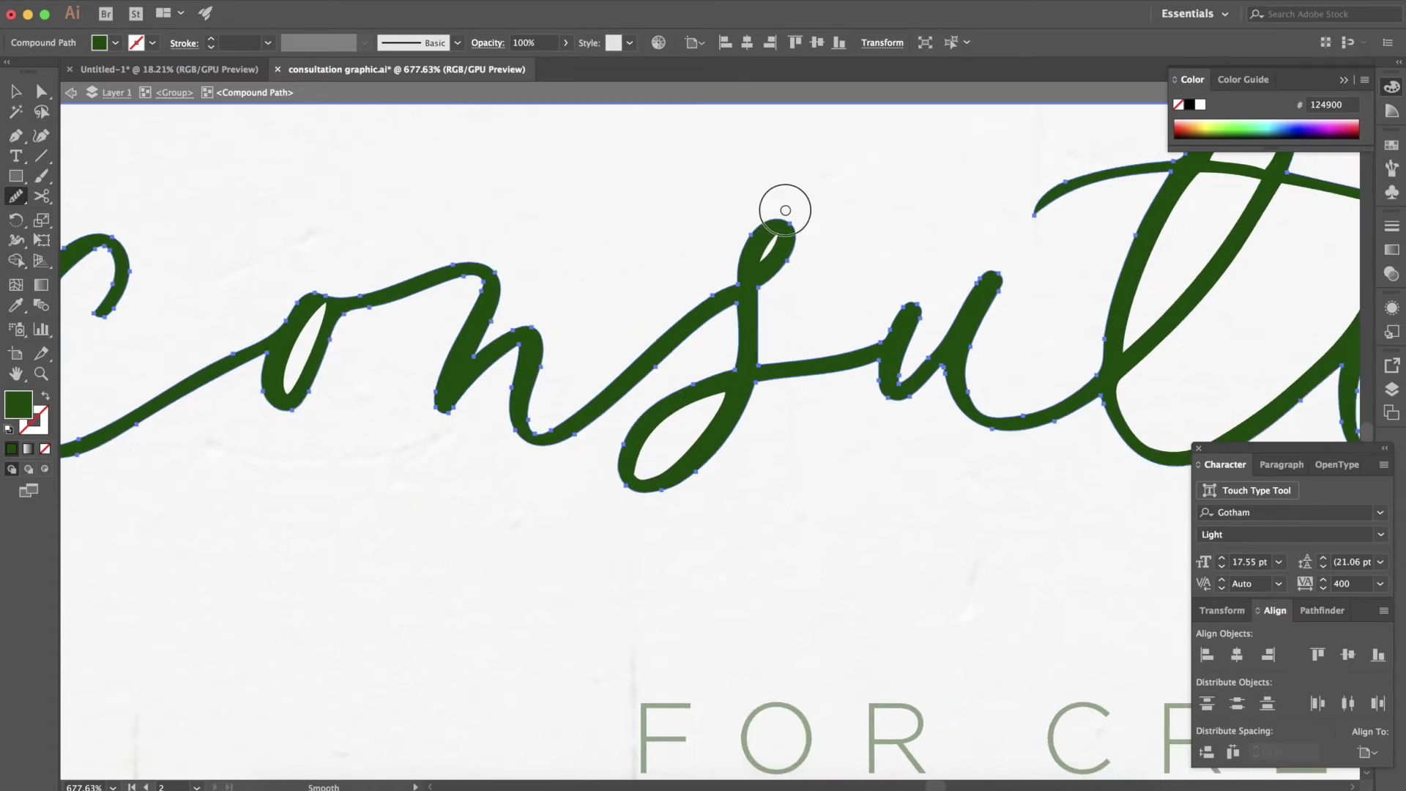
{"action": "mouse_move", "coordinate": [785, 210]}
{"action": "left_mouse_down"}
{"action": "mouse_move", "coordinate": [732, 276]}
{"action": "mouse_move", "coordinate": [715, 427]}
{"action": "mouse_move", "coordinate": [634, 478]}
{"action": "left_mouse_up"}
{"action": "scroll", "coordinate": [633, 474], "scroll_direction": "right", "scroll_amount": 2}
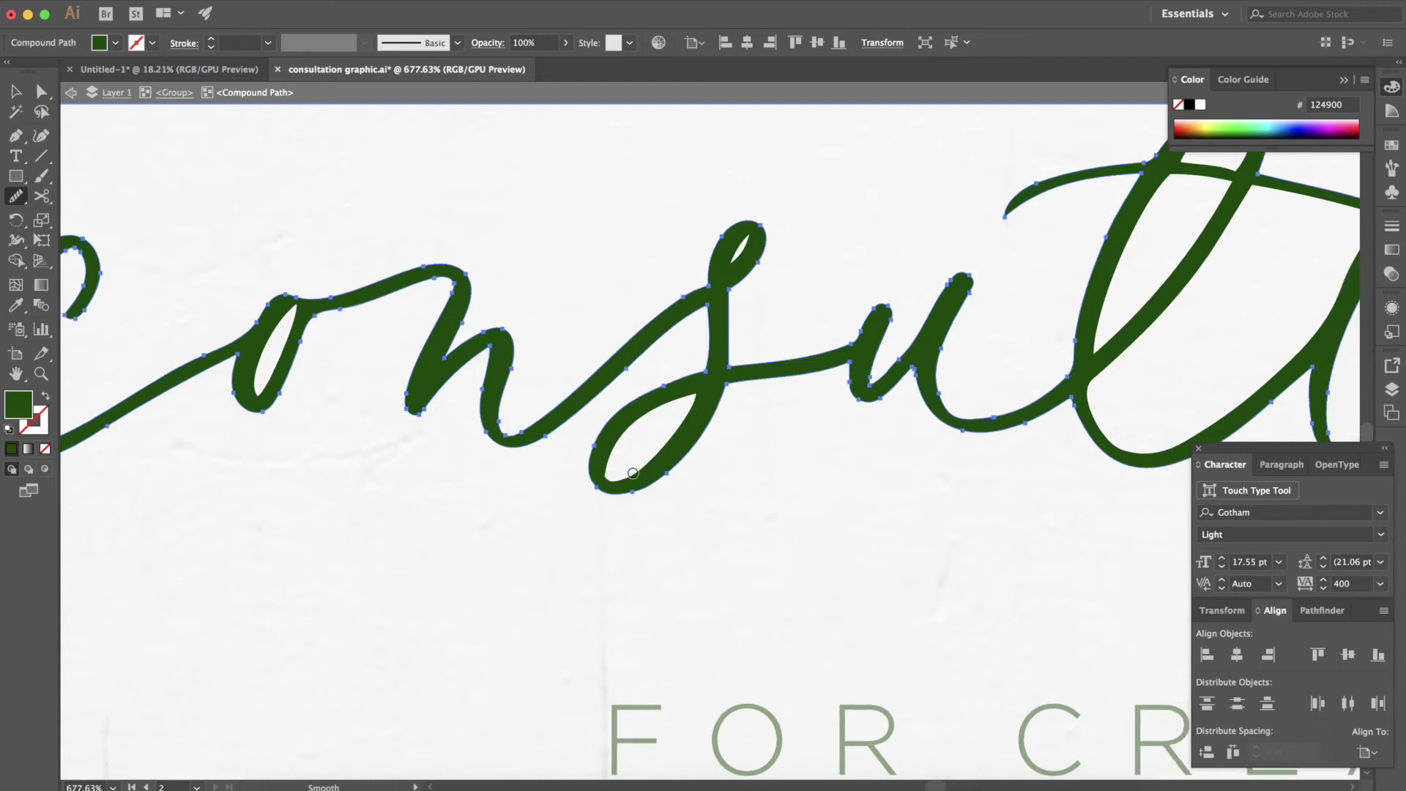
{"action": "scroll", "coordinate": [633, 474], "scroll_direction": "right", "scroll_amount": 7}
{"action": "mouse_move", "coordinate": [719, 295]}
{"action": "left_mouse_down"}
{"action": "mouse_move", "coordinate": [693, 391]}
{"action": "mouse_move", "coordinate": [725, 405]}
{"action": "mouse_move", "coordinate": [762, 369]}
{"action": "left_mouse_up"}
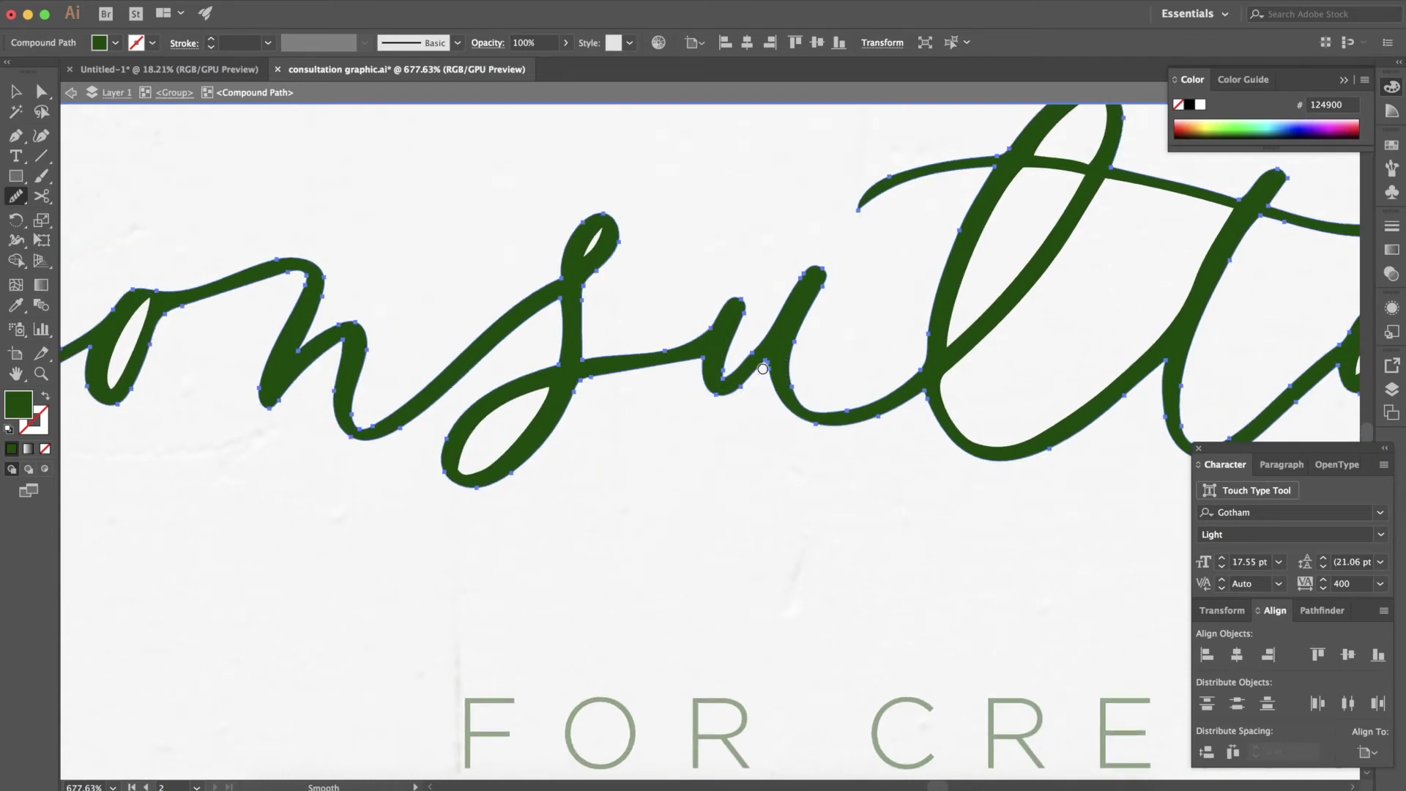
{"action": "scroll", "coordinate": [770, 365], "scroll_direction": "right", "scroll_amount": 4}
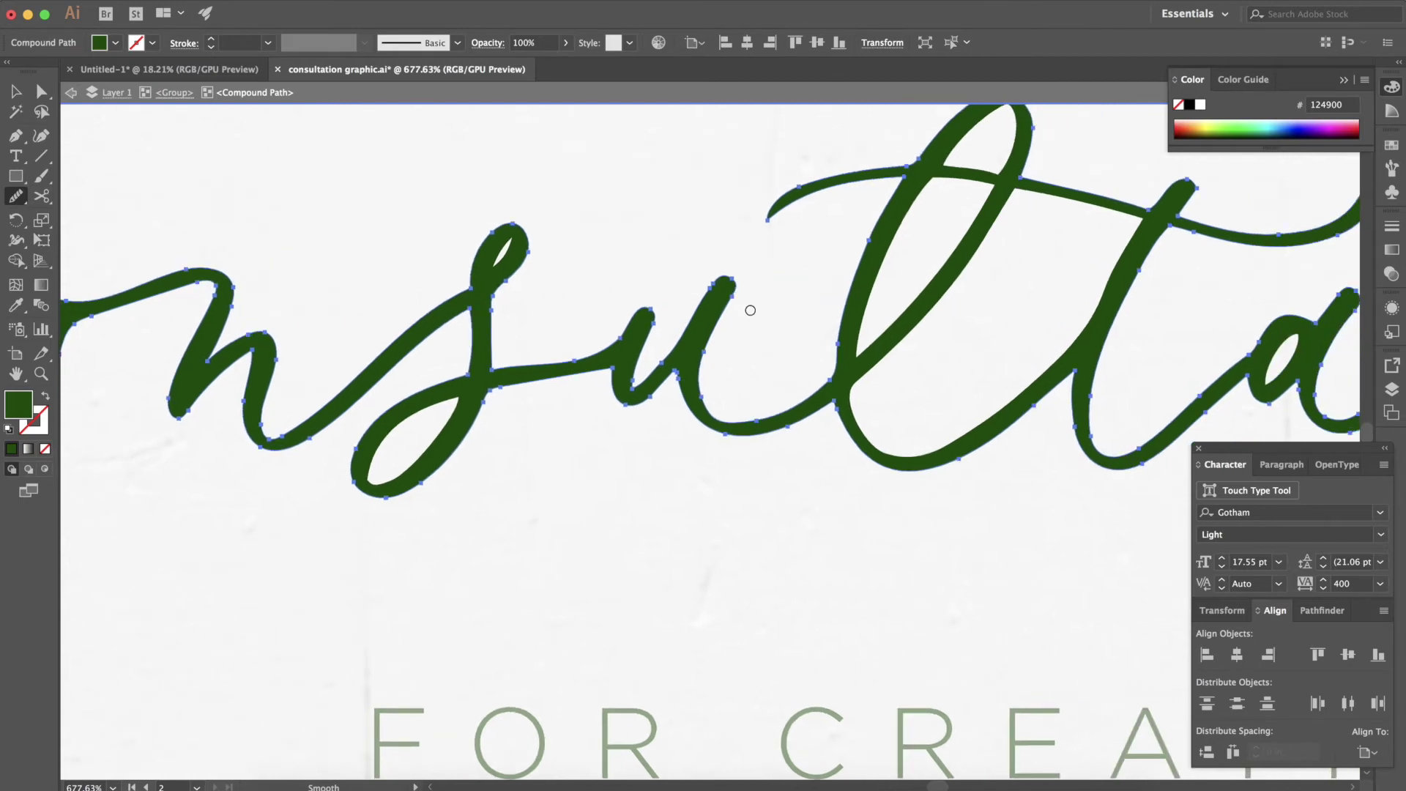
{"action": "mouse_move", "coordinate": [738, 291]}
{"action": "left_mouse_down"}
{"action": "mouse_move", "coordinate": [710, 411]}
{"action": "mouse_move", "coordinate": [801, 406]}
{"action": "left_mouse_up"}
Try to smooth the tall l with one long stroke and undo that stroke
{"action": "scroll", "coordinate": [802, 407], "scroll_direction": "right", "scroll_amount": 5}
{"action": "mouse_move", "coordinate": [920, 170]}
{"action": "left_mouse_down"}
{"action": "mouse_move", "coordinate": [852, 127]}
{"action": "mouse_move", "coordinate": [775, 233]}
{"action": "mouse_move", "coordinate": [725, 363]}
{"action": "mouse_move", "coordinate": [728, 464]}
{"action": "mouse_move", "coordinate": [767, 511]}
{"action": "mouse_move", "coordinate": [924, 440]}
{"action": "left_mouse_up"}
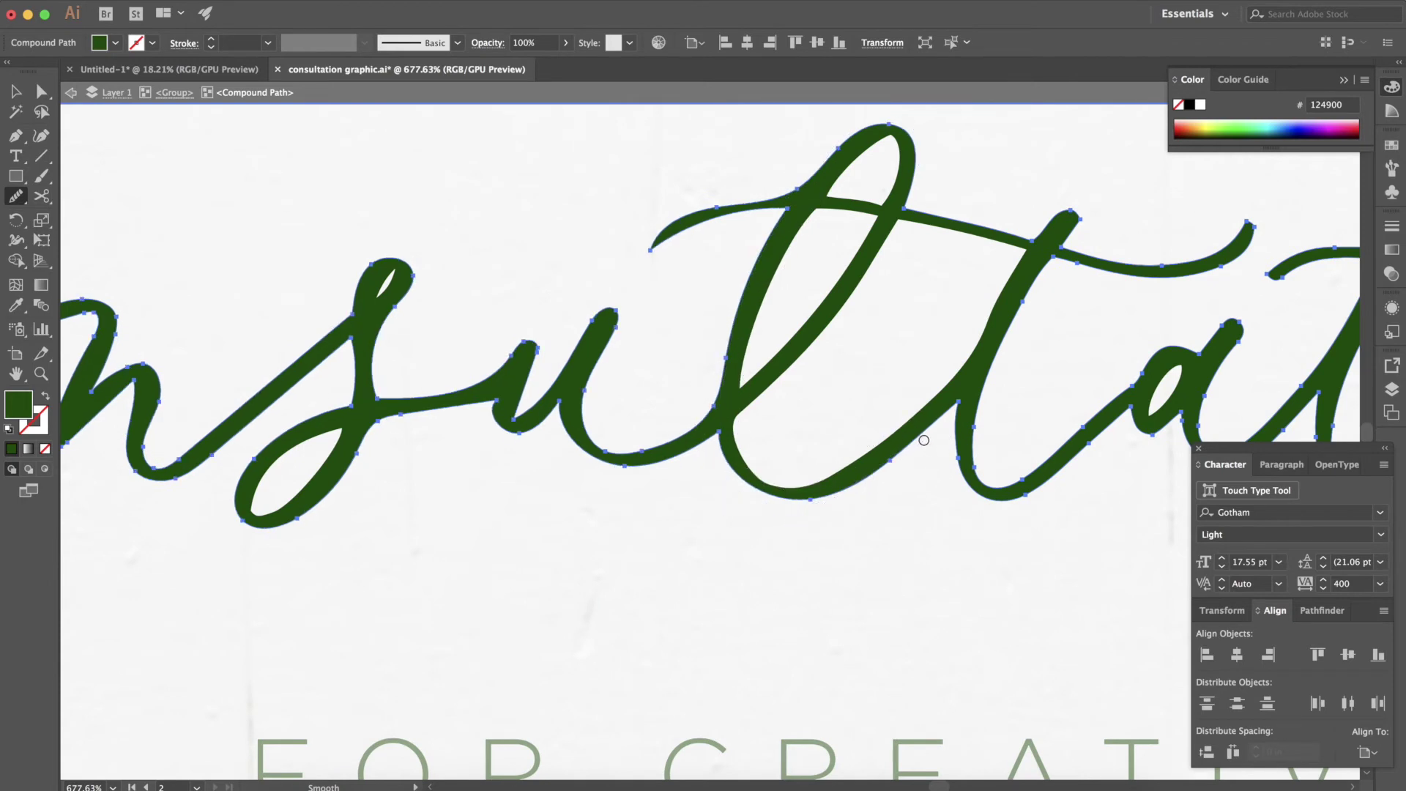
{"action": "key", "text": "super+z"}
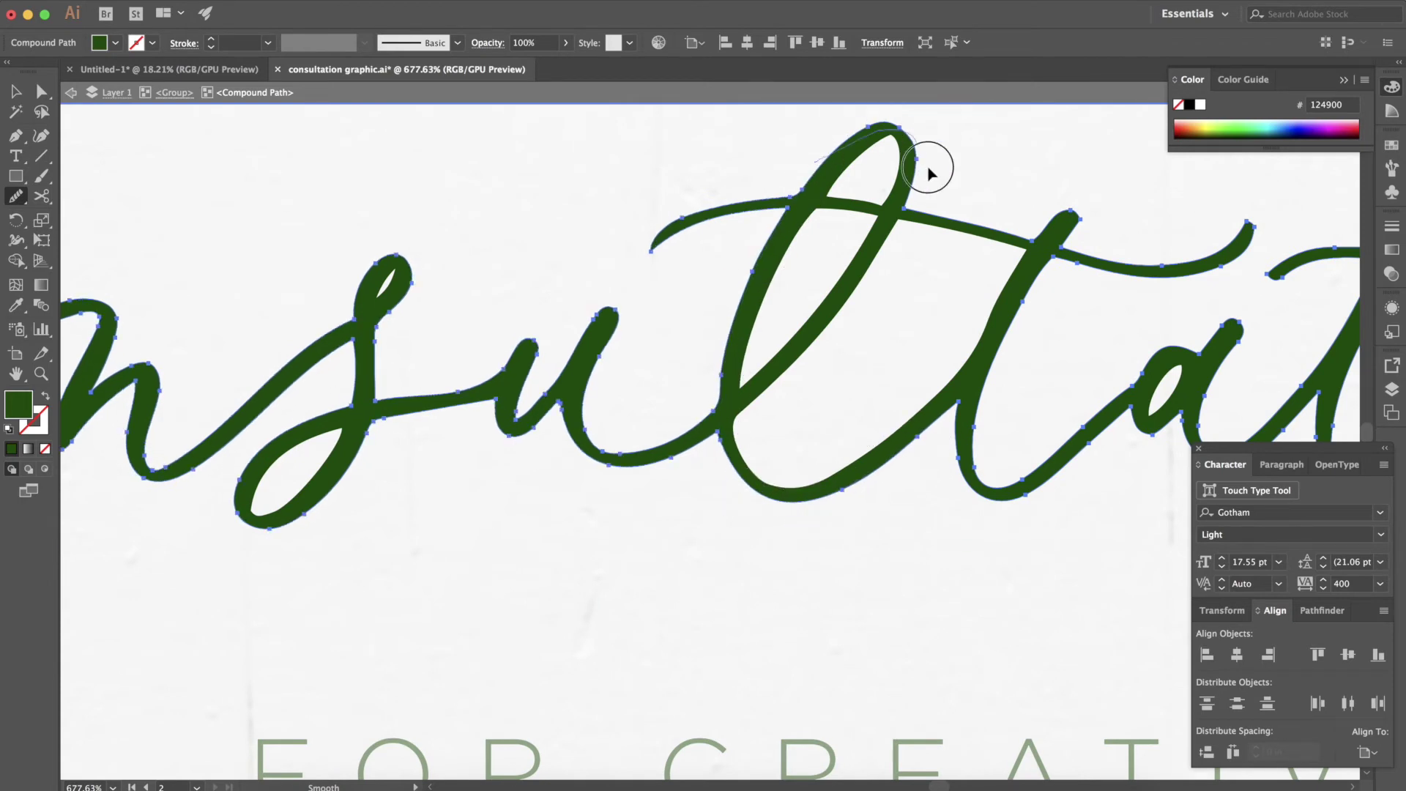
Smooth the middle letters of the word, from the l across t, a, t and i to the second o
{"action": "scroll", "coordinate": [891, 477], "scroll_direction": "right", "scroll_amount": 10}
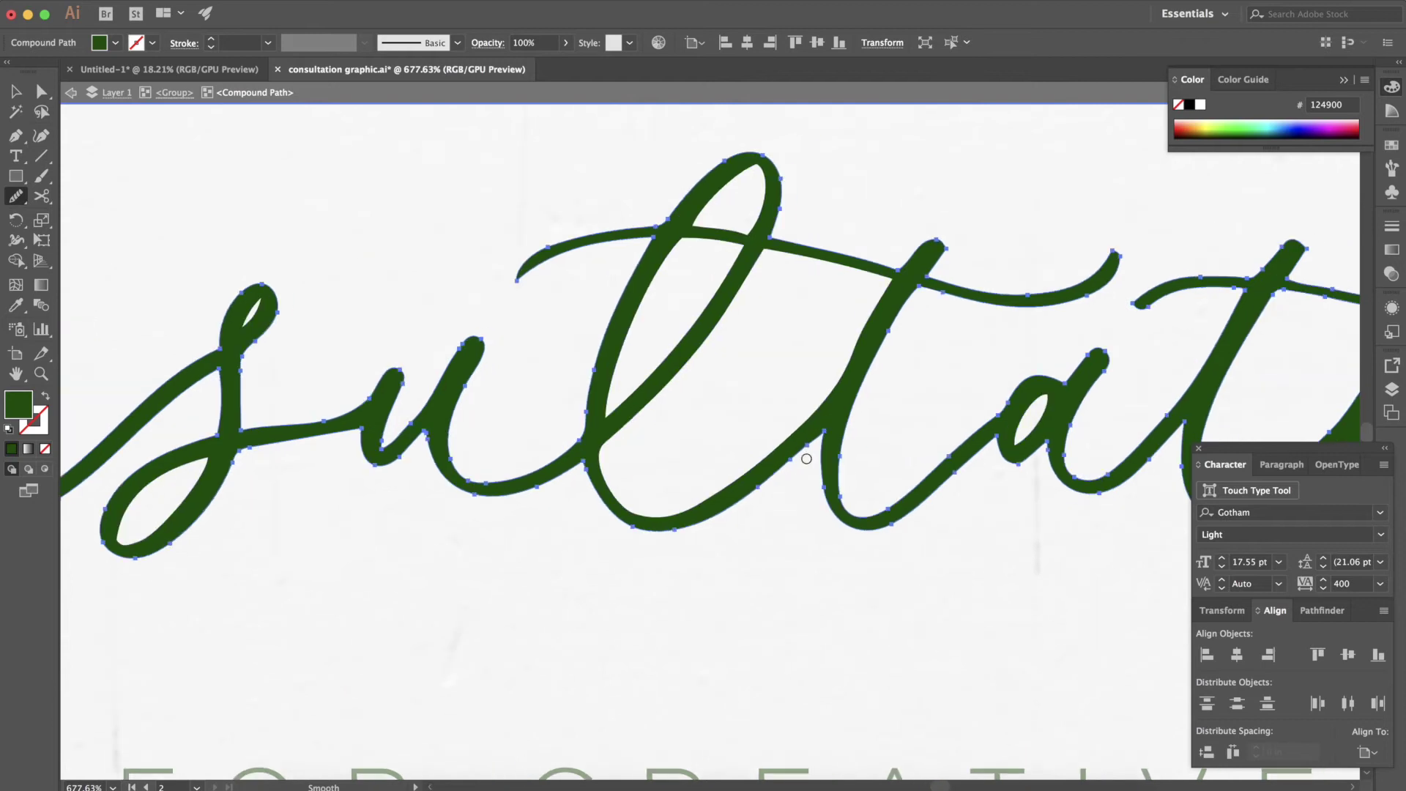
{"action": "scroll", "coordinate": [710, 437], "scroll_direction": "right", "scroll_amount": 10}
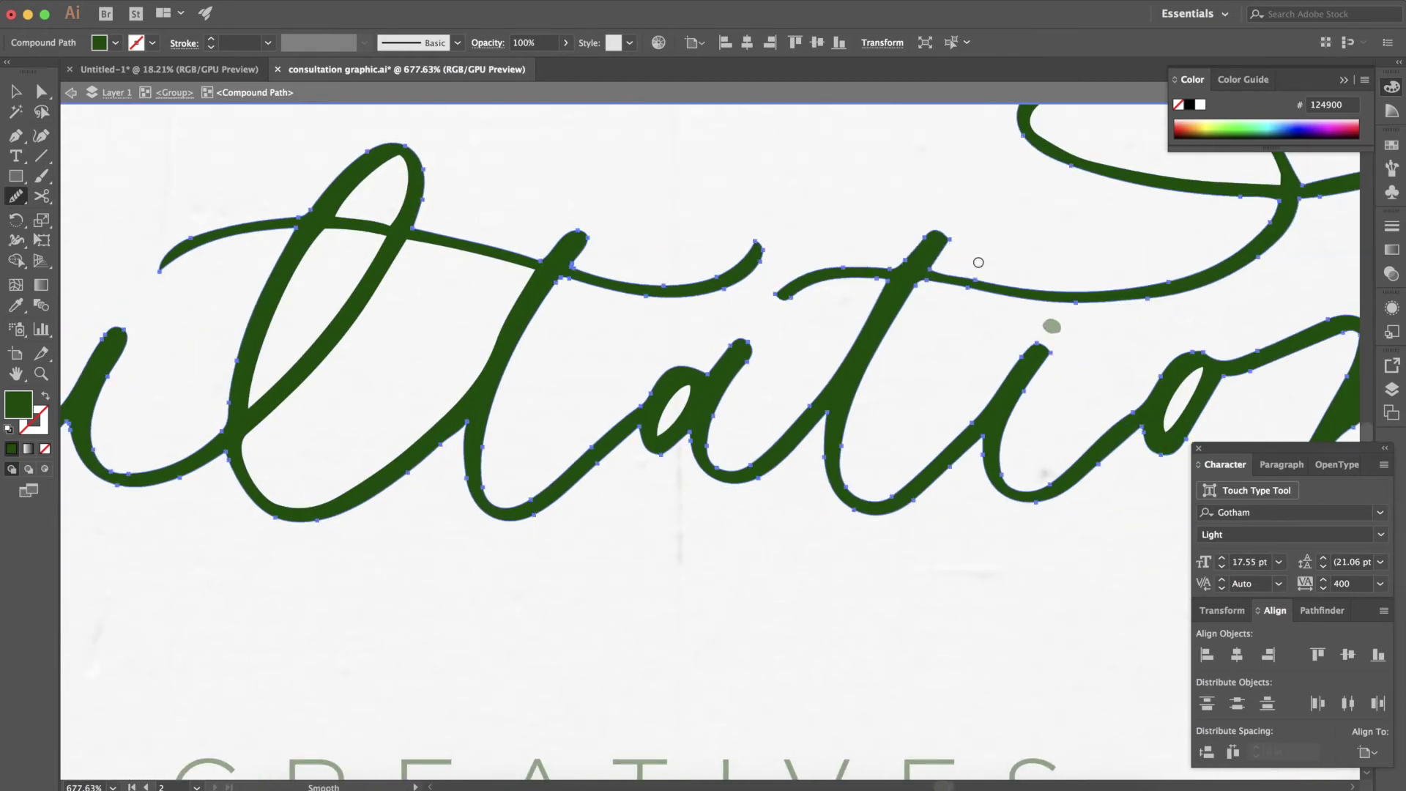
{"action": "scroll", "coordinate": [857, 367], "scroll_direction": "right", "scroll_amount": 5}
{"action": "scroll", "coordinate": [858, 366], "scroll_direction": "down", "scroll_amount": 3}
{"action": "scroll", "coordinate": [734, 373], "scroll_direction": "right", "scroll_amount": 10}
{"action": "scroll", "coordinate": [734, 373], "scroll_direction": "up", "scroll_amount": 1}
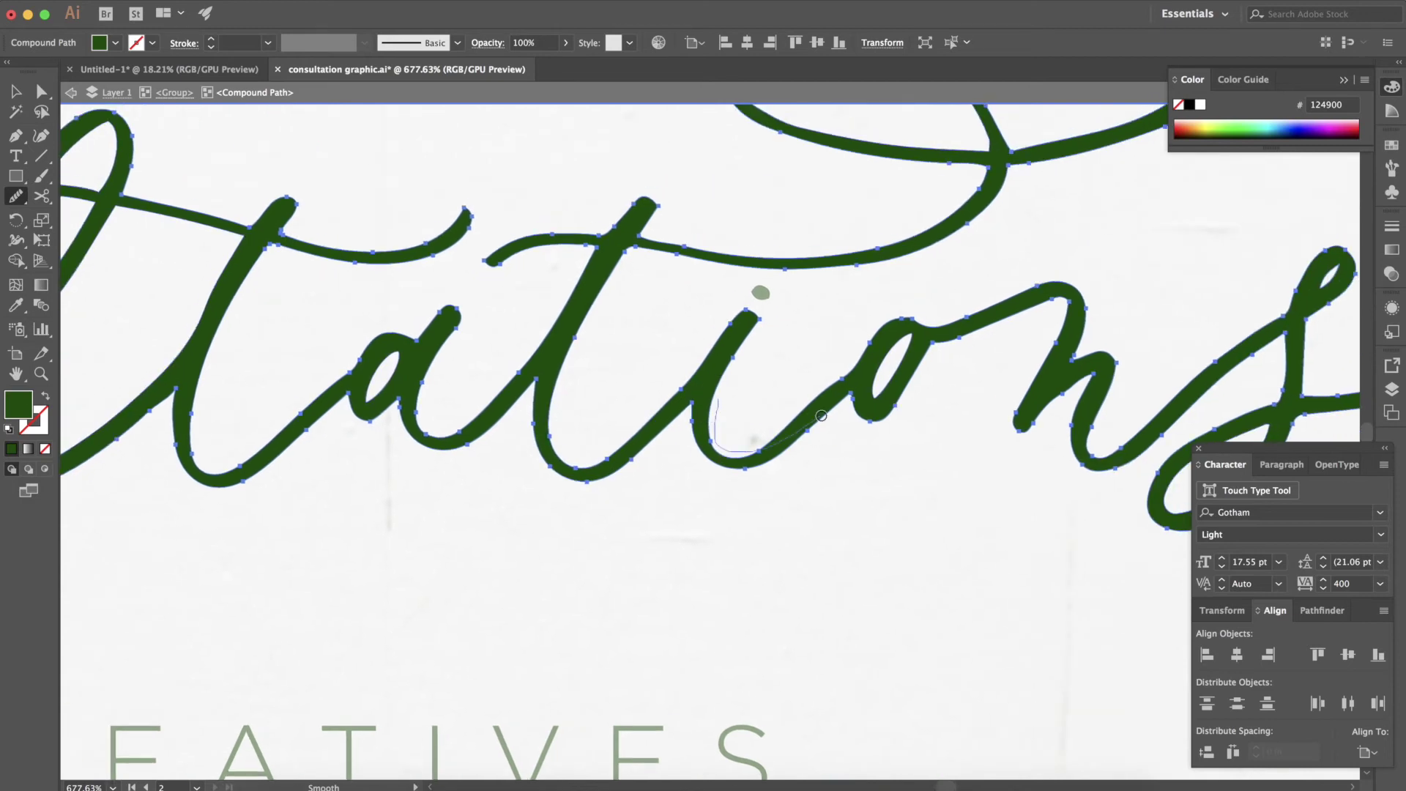
{"action": "left_click_drag", "start_coordinate": [924, 325], "coordinate": [929, 323]}
Smooth the looped flourish extending from the second t's crossbar
{"action": "scroll", "coordinate": [828, 371], "scroll_direction": "up", "scroll_amount": 3}
{"action": "scroll", "coordinate": [828, 371], "scroll_direction": "right", "scroll_amount": 2}
{"action": "mouse_move", "coordinate": [799, 236]}
{"action": "left_mouse_down"}
{"action": "mouse_move", "coordinate": [653, 165]}
{"action": "mouse_move", "coordinate": [637, 289]}
{"action": "left_mouse_up"}
{"action": "left_click_drag", "start_coordinate": [822, 304], "coordinate": [879, 293]}
{"action": "left_click_drag", "start_coordinate": [1024, 237], "coordinate": [850, 277]}
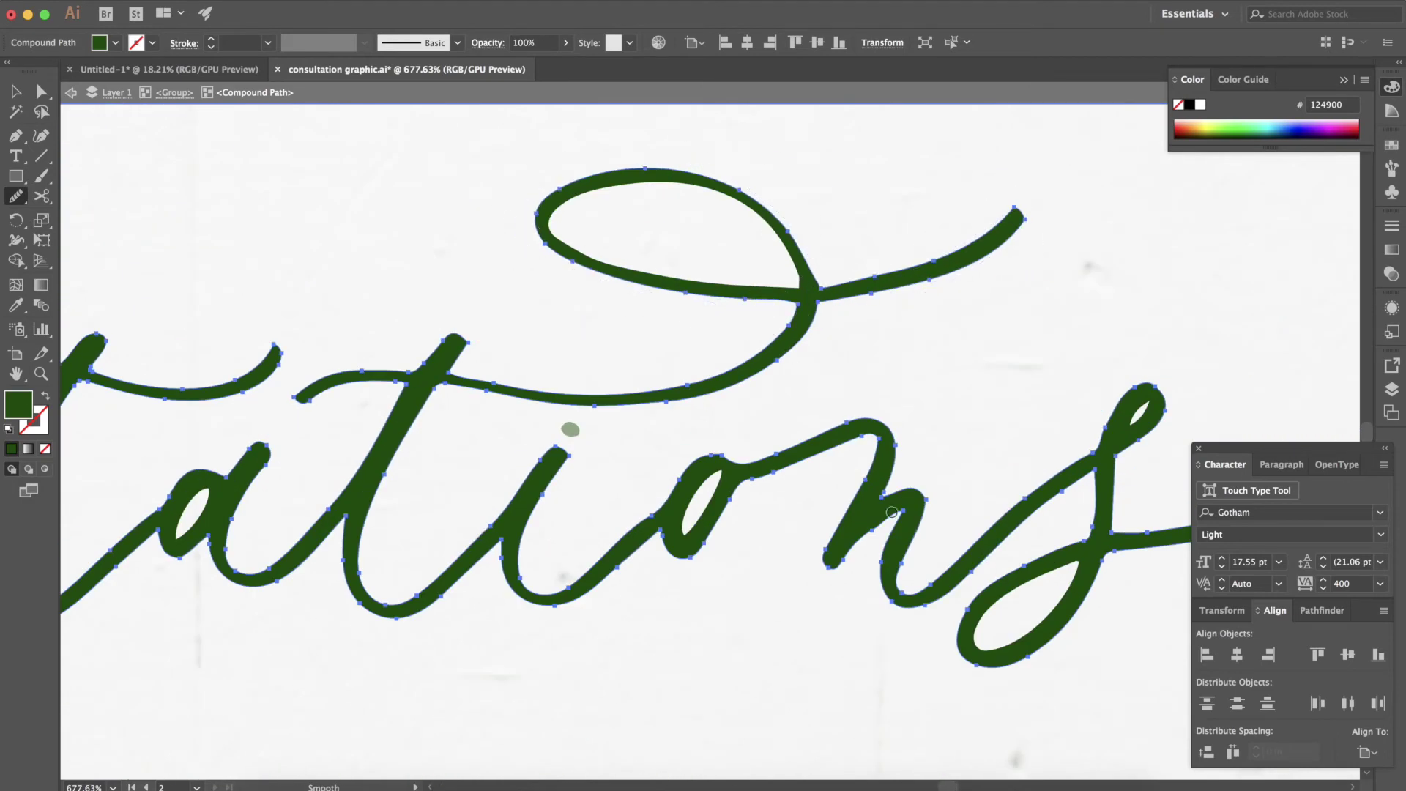
Smooth the edges of the last n and the final s
{"action": "left_click_drag", "start_coordinate": [877, 578], "coordinate": [888, 615]}
{"action": "scroll", "coordinate": [889, 615], "scroll_direction": "right", "scroll_amount": 5}
{"action": "left_click_drag", "start_coordinate": [872, 546], "coordinate": [759, 636]}
{"action": "left_click_drag", "start_coordinate": [917, 537], "coordinate": [1092, 487]}
{"action": "mouse_move", "coordinate": [934, 445]}
{"action": "left_mouse_down"}
{"action": "mouse_move", "coordinate": [910, 397]}
{"action": "mouse_move", "coordinate": [889, 430]}
{"action": "left_mouse_up"}
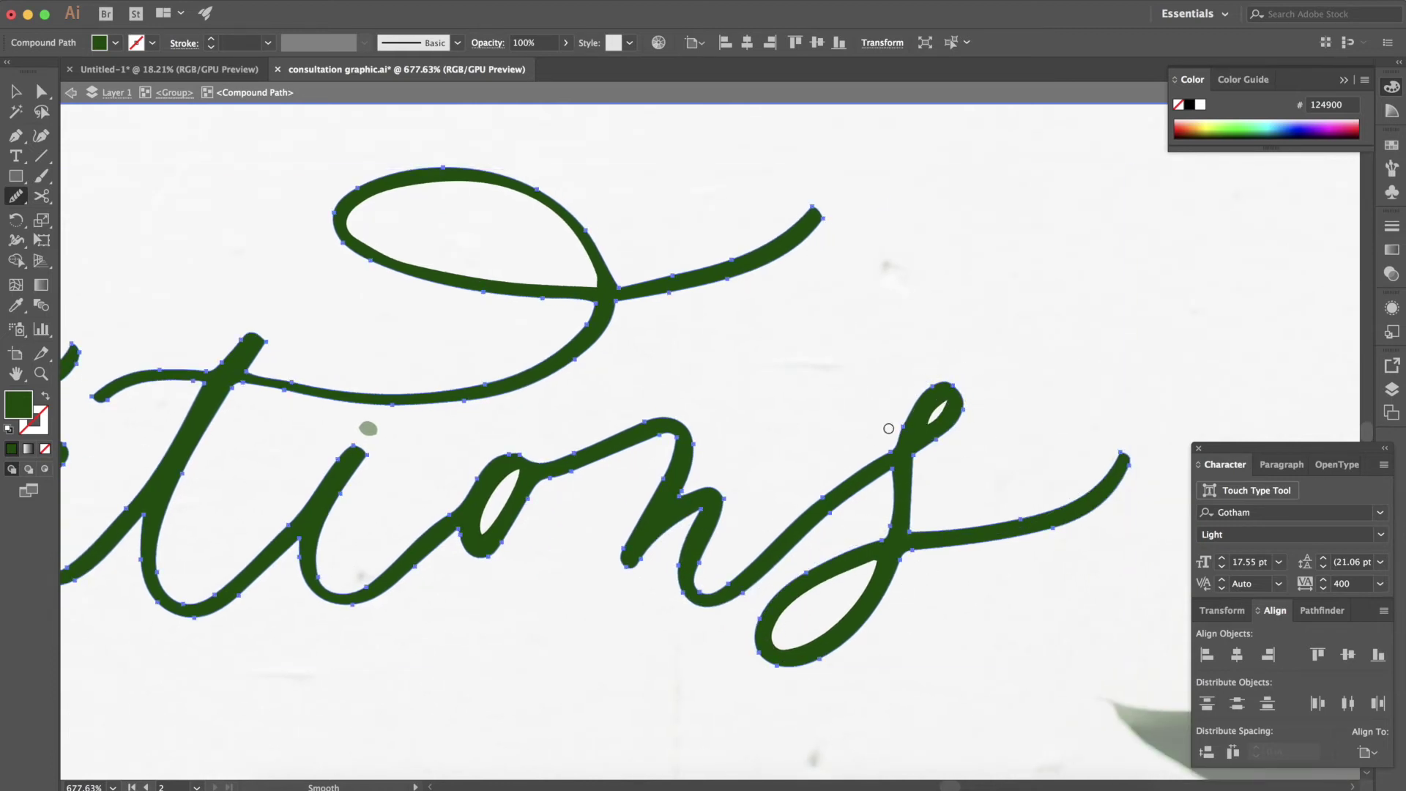
Smooth the upper edge of the tail where the looped flourish sweeps outward
{"action": "scroll", "coordinate": [886, 424], "scroll_direction": "left", "scroll_amount": 5}
{"action": "left_click_drag", "start_coordinate": [864, 268], "coordinate": [1014, 218]}
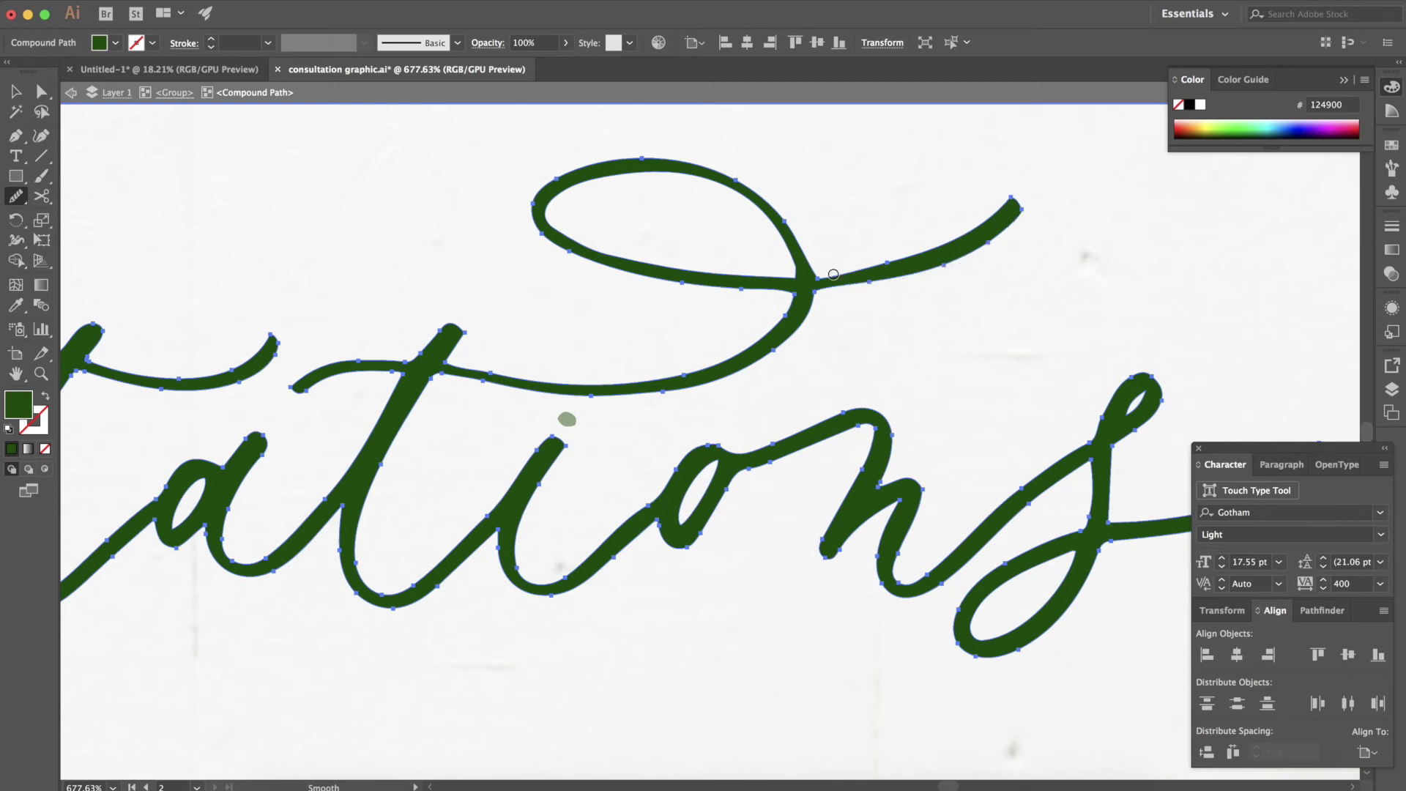
{"action": "left_click_drag", "start_coordinate": [834, 274], "coordinate": [975, 234]}
Reshape the inner curve at the top of the initial c by moving its anchor points with Direct Selection
{"action": "scroll", "coordinate": [929, 279], "scroll_direction": "left", "scroll_amount": 15}
{"action": "left_click", "coordinate": [41, 91]}
{"action": "scroll", "coordinate": [576, 339], "scroll_direction": "up", "scroll_amount": 4}
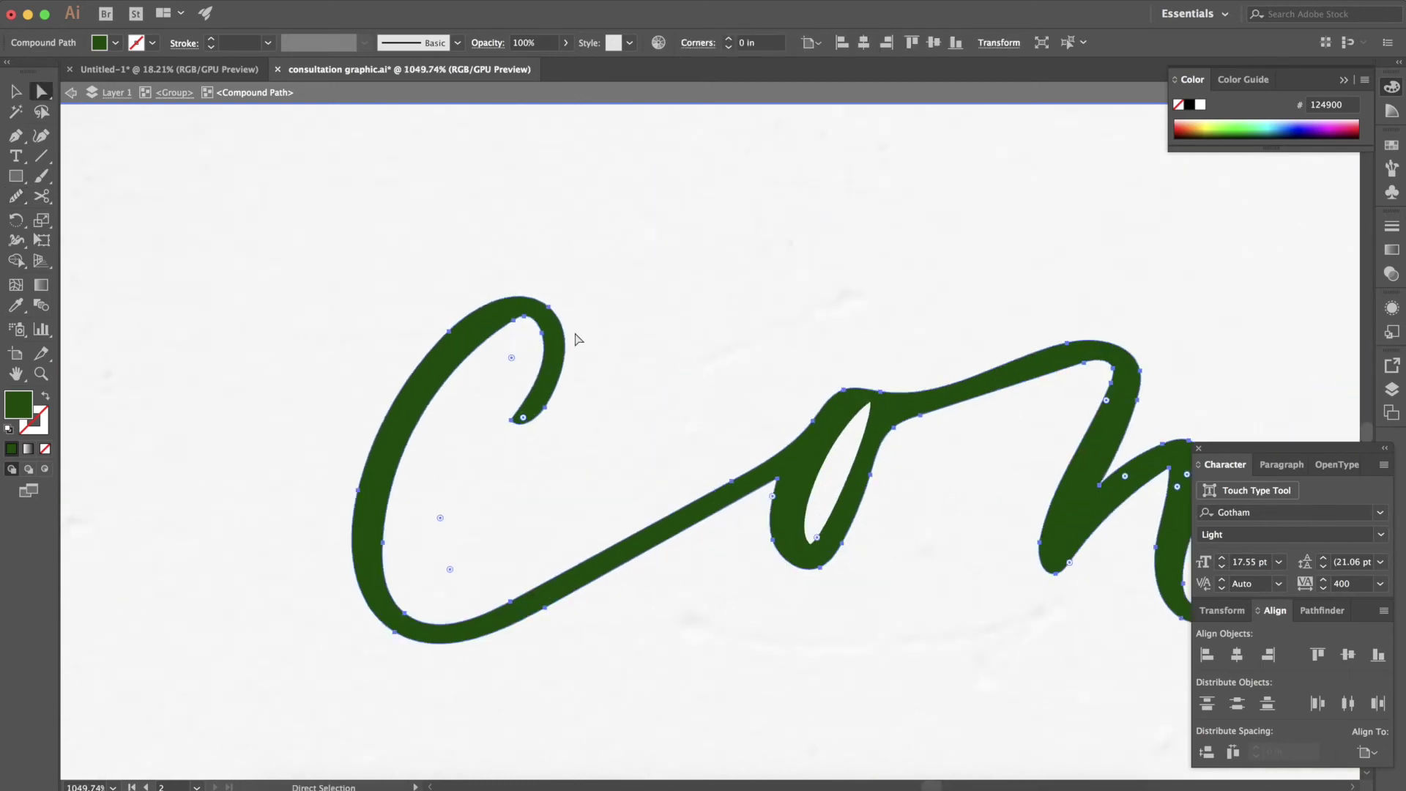
{"action": "scroll", "coordinate": [577, 338], "scroll_direction": "up", "scroll_amount": 2}
{"action": "left_click_drag", "start_coordinate": [553, 255], "coordinate": [586, 251]}
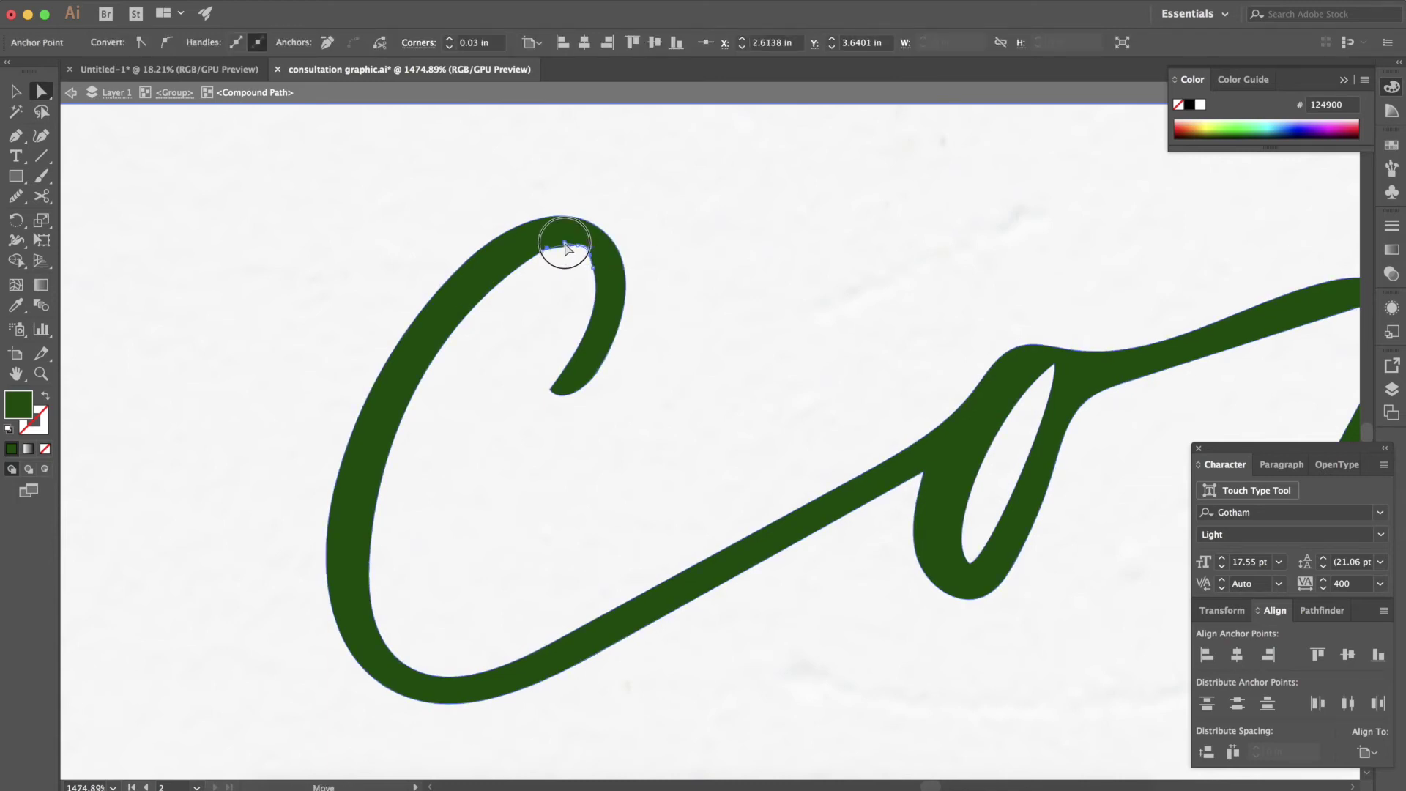
{"action": "left_click", "coordinate": [524, 435]}
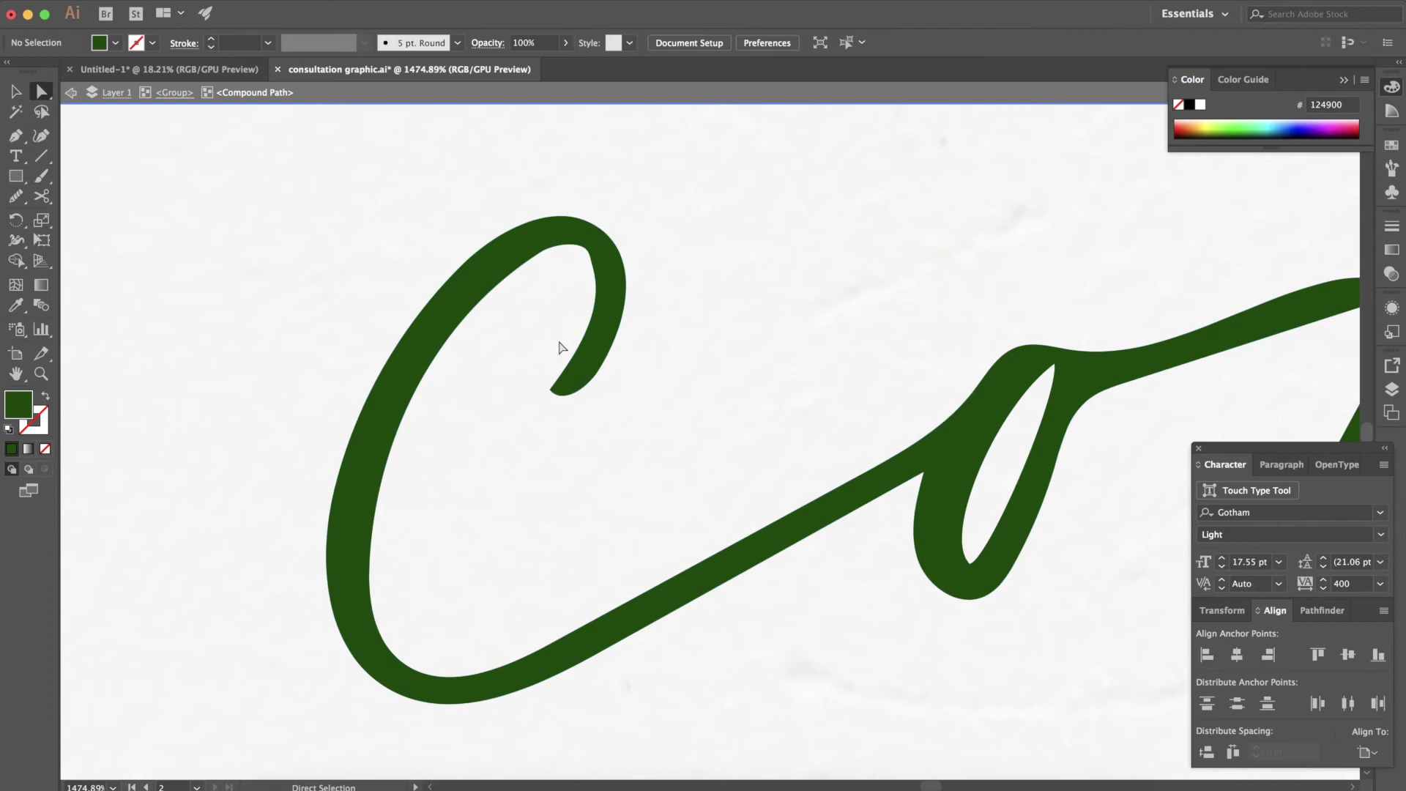
{"action": "left_click_drag", "start_coordinate": [597, 282], "coordinate": [599, 277]}
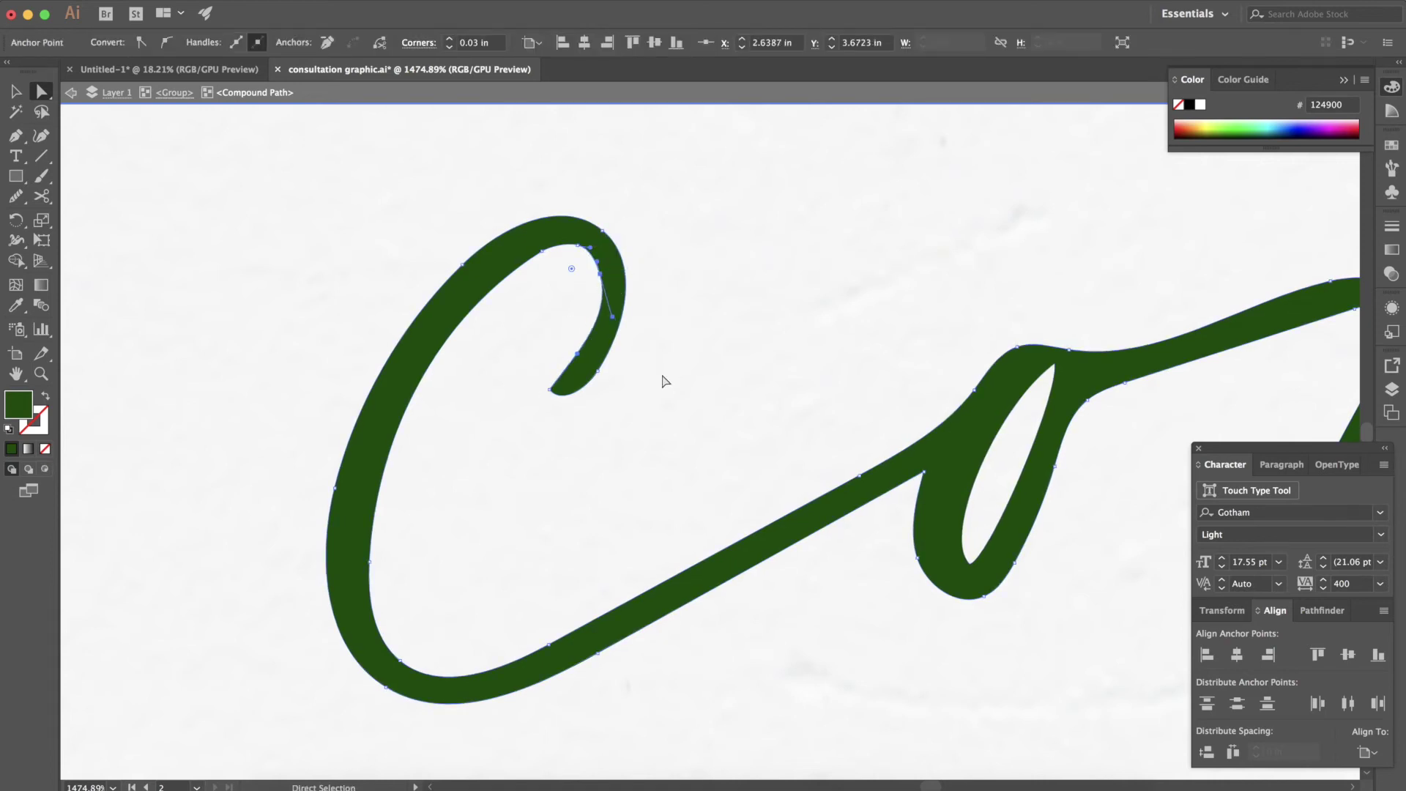
{"action": "left_click", "coordinate": [665, 381]}
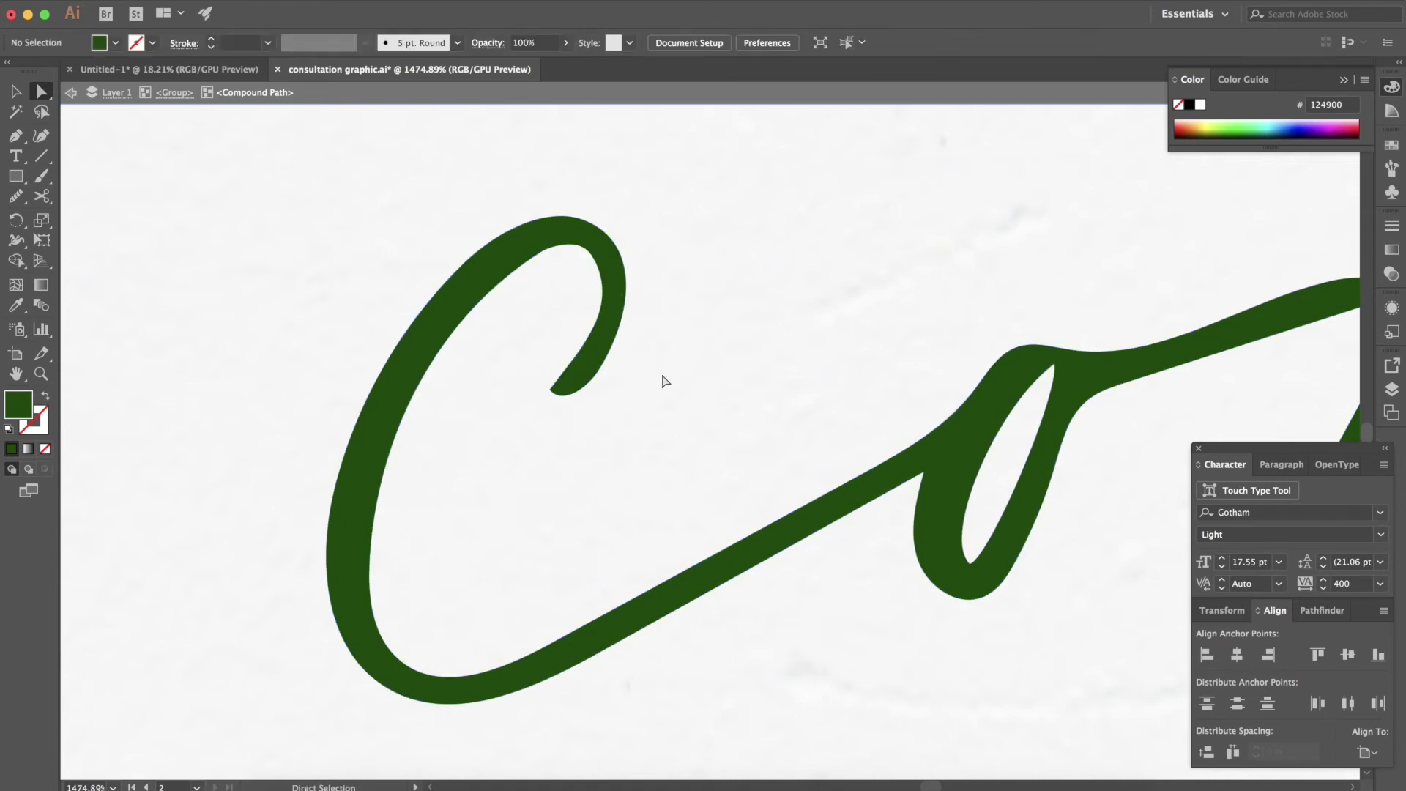
Smooth the reshaped inner edge of the initial c with the Smooth tool, and return to Direct Selection
{"action": "left_click", "coordinate": [411, 352]}
{"action": "left_click", "coordinate": [17, 197]}
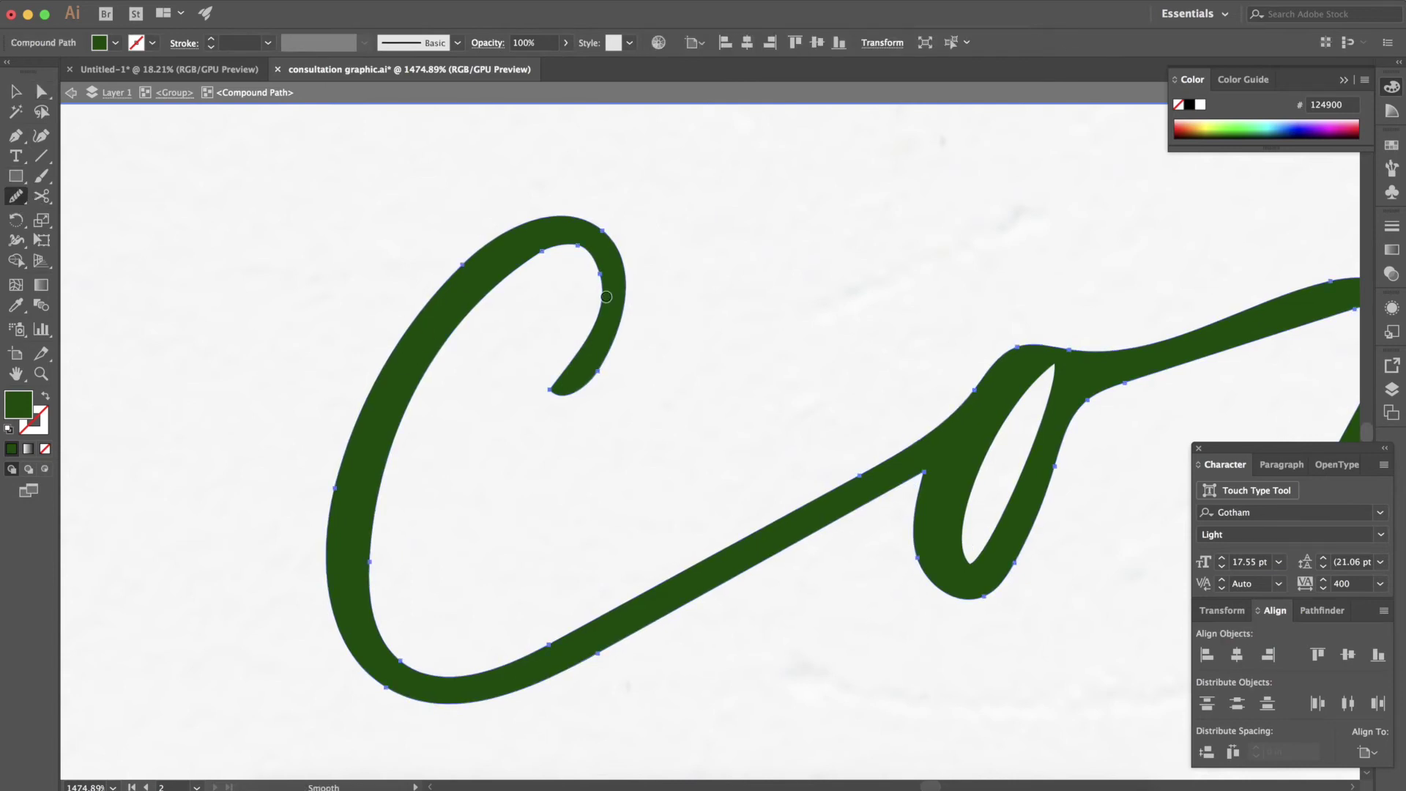
{"action": "mouse_move", "coordinate": [593, 326]}
{"action": "left_mouse_down"}
{"action": "mouse_move", "coordinate": [602, 286]}
{"action": "mouse_move", "coordinate": [582, 250]}
{"action": "mouse_move", "coordinate": [525, 262]}
{"action": "mouse_move", "coordinate": [472, 299]}
{"action": "left_mouse_up"}
{"action": "left_click", "coordinate": [42, 92]}
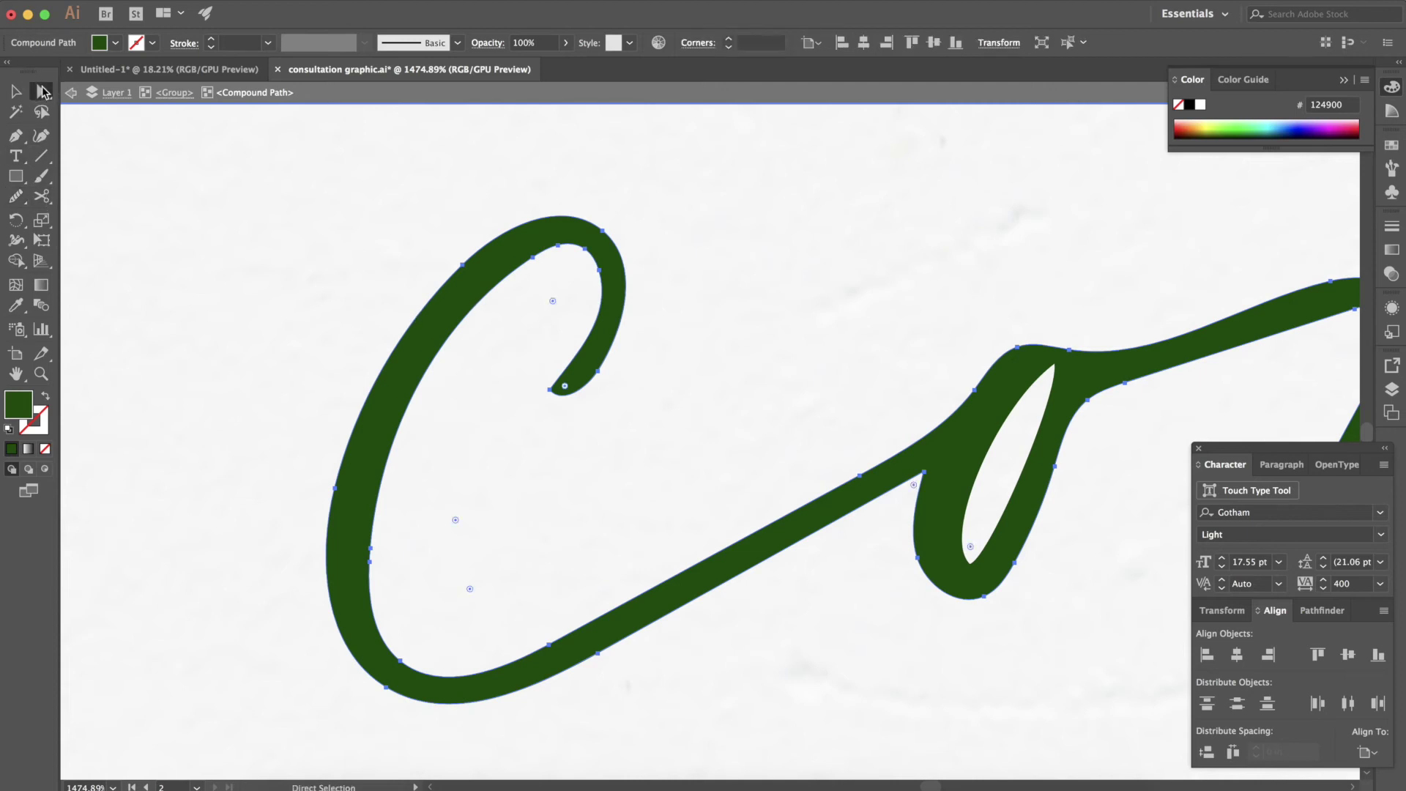
{"action": "scroll", "coordinate": [638, 624], "scroll_direction": "right", "scroll_amount": 6}
{"action": "scroll", "coordinate": [639, 624], "scroll_direction": "up", "scroll_amount": 1}
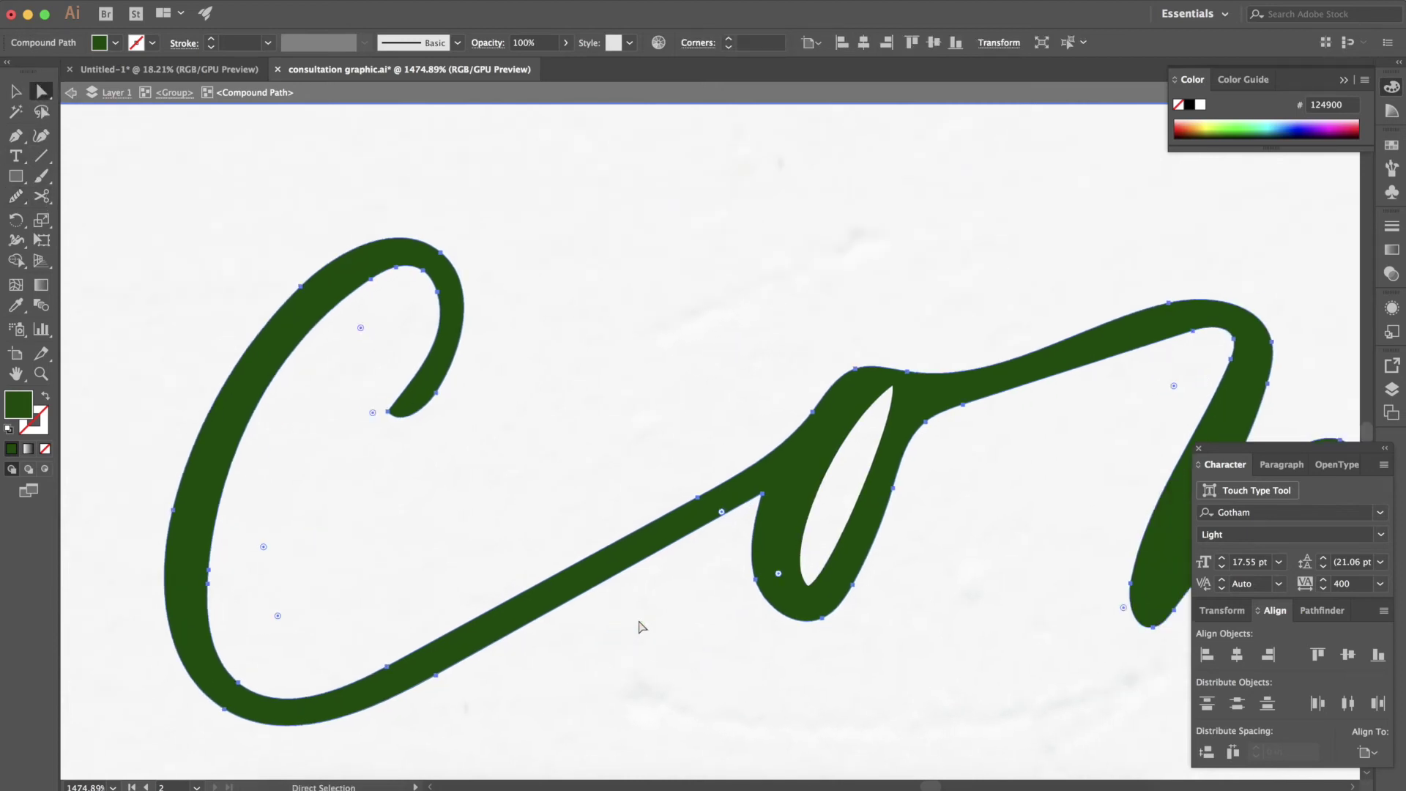
Reshape the top right shoulder of the first o and its junction with the stroke leading to the n by moving anchor points
{"action": "left_click_drag", "start_coordinate": [701, 443], "coordinate": [675, 472]}
{"action": "mouse_move", "coordinate": [804, 401]}
{"action": "left_mouse_down"}
{"action": "mouse_move", "coordinate": [813, 416]}
{"action": "mouse_move", "coordinate": [794, 384]}
{"action": "left_mouse_up"}
{"action": "left_click_drag", "start_coordinate": [859, 493], "coordinate": [805, 380]}
{"action": "left_click_drag", "start_coordinate": [815, 450], "coordinate": [810, 462]}
{"action": "left_click", "coordinate": [810, 462]}
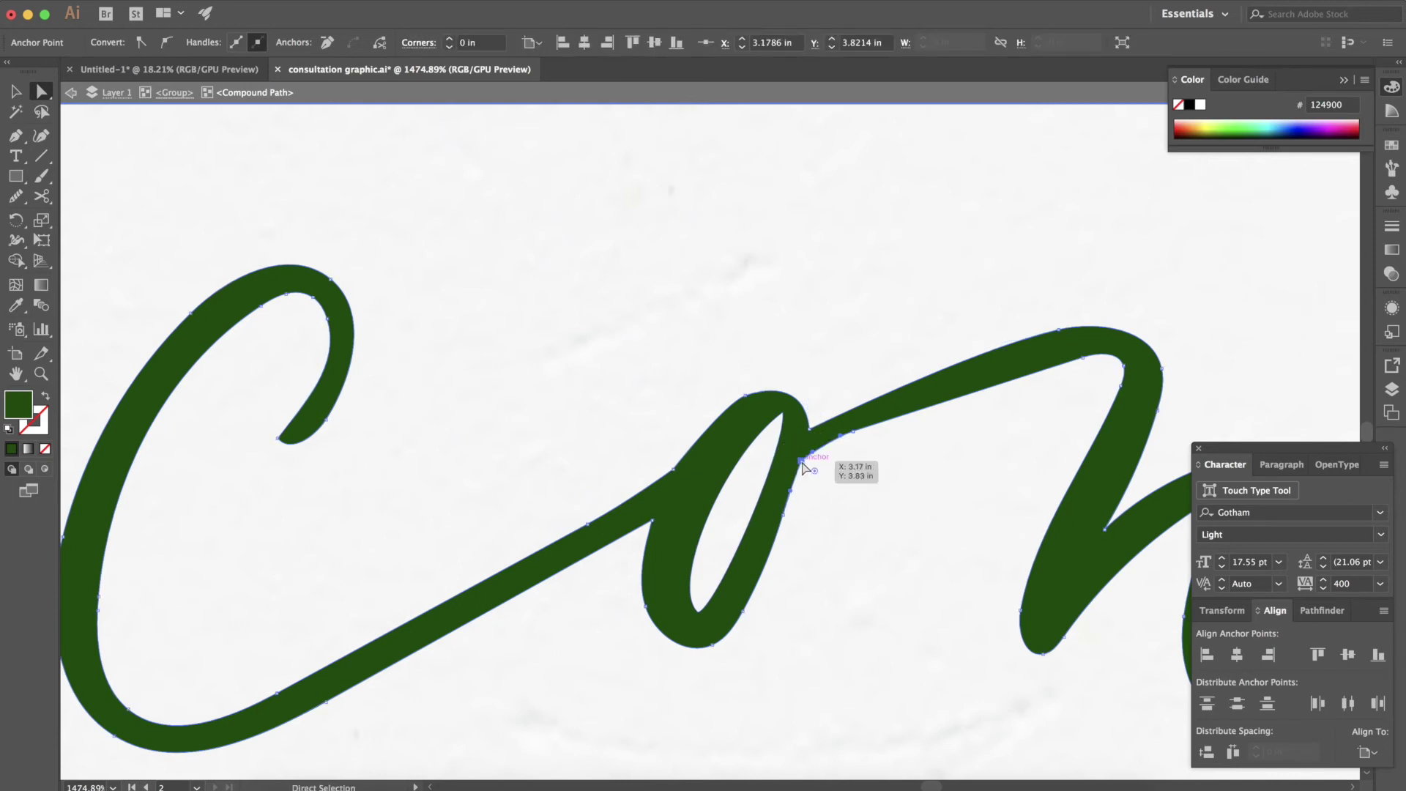
{"action": "left_click", "coordinate": [802, 462]}
{"action": "left_click_drag", "start_coordinate": [854, 437], "coordinate": [925, 407]}
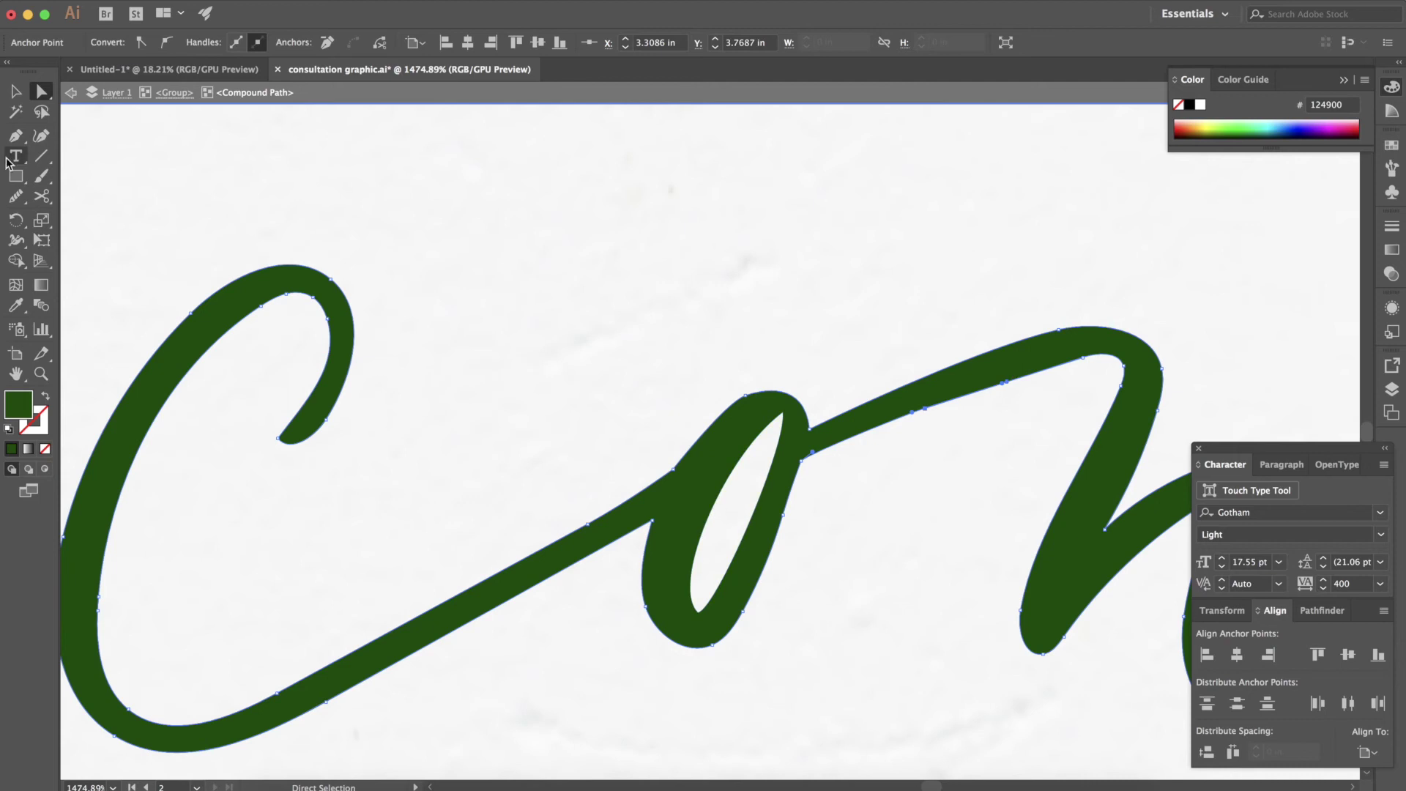
Smooth the lower edge of the stroke joining the first o and n with the Smooth tool, and return to Direct Selection
{"action": "left_click", "coordinate": [15, 194]}
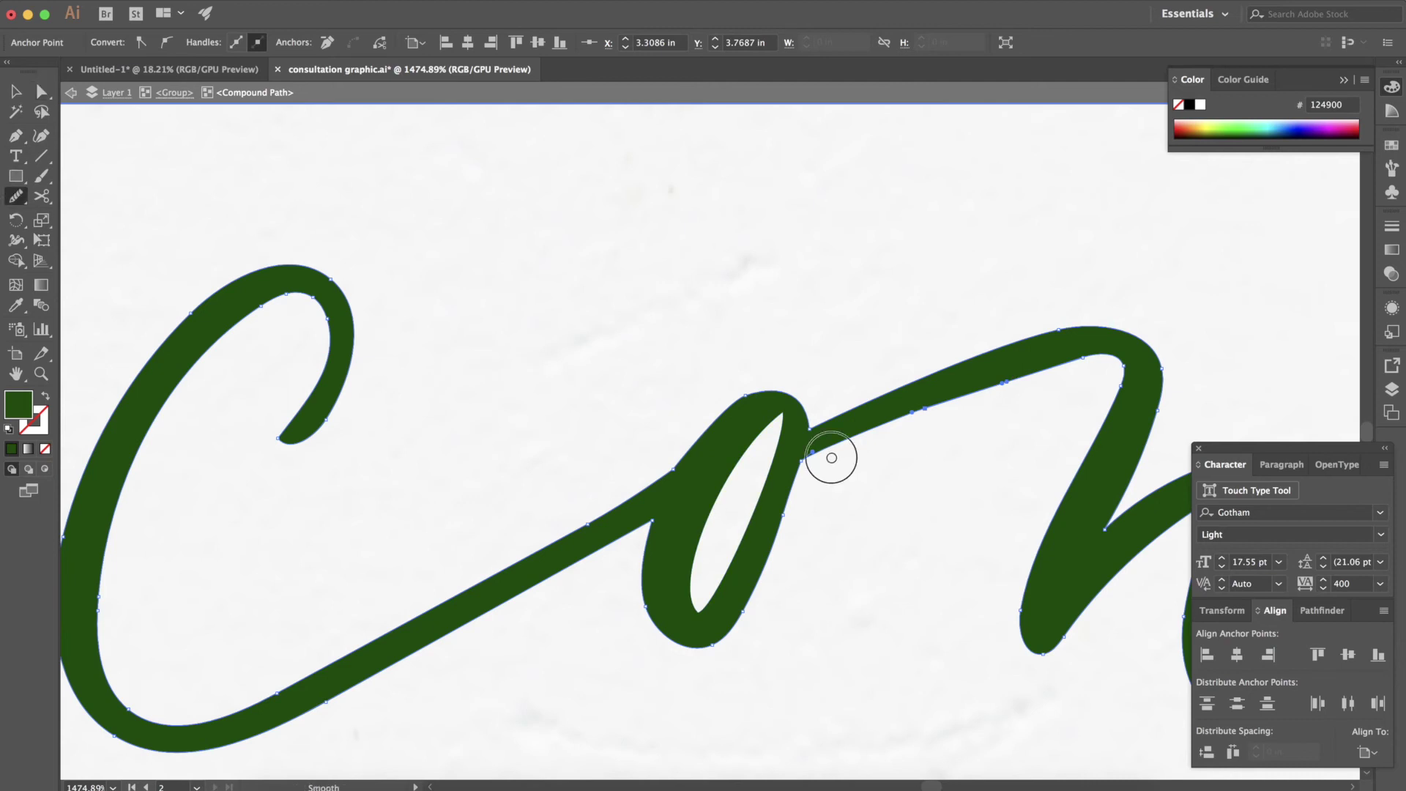
{"action": "left_click_drag", "start_coordinate": [832, 458], "coordinate": [1091, 362]}
{"action": "key", "text": "a"}
Widen and round the counter of the first o by adjusting the handles of its top and bottom anchor points
{"action": "left_click", "coordinate": [698, 613]}
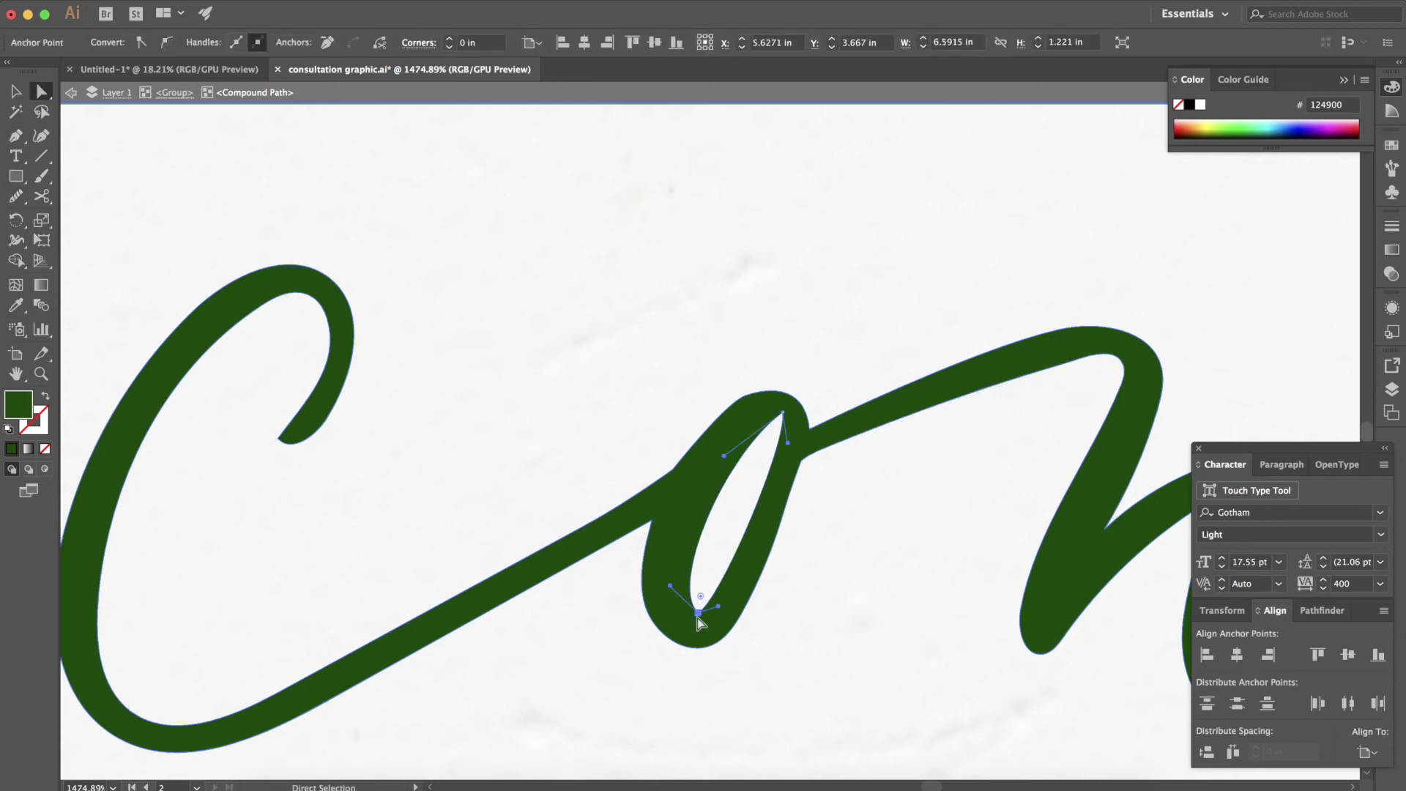
{"action": "left_click_drag", "start_coordinate": [671, 586], "coordinate": [660, 613]}
{"action": "left_click_drag", "start_coordinate": [725, 457], "coordinate": [806, 415]}
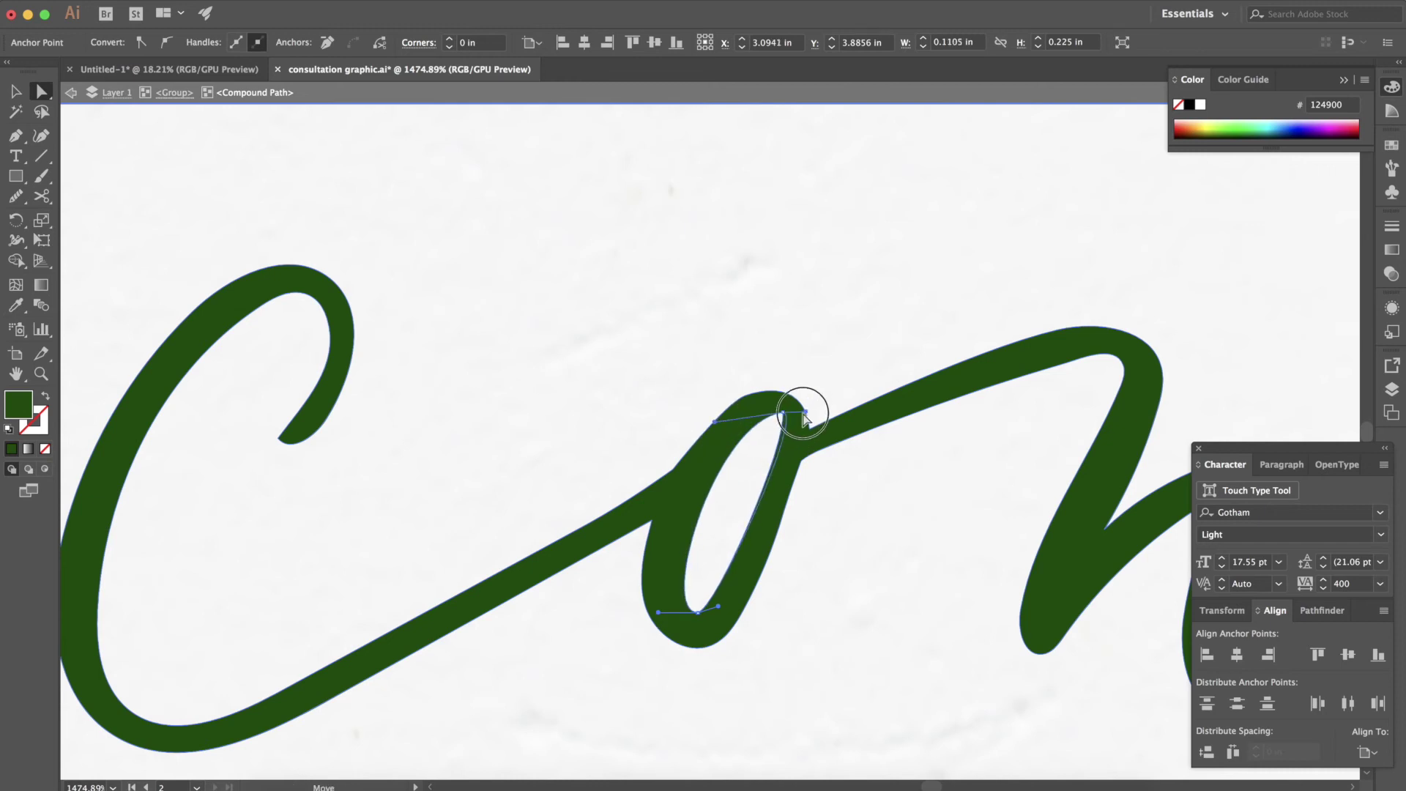
{"action": "left_click", "coordinate": [728, 622]}
Slim the stroke joining the first o and n by raising its lower-edge anchor points and removing the surplus ones
{"action": "scroll", "coordinate": [794, 634], "scroll_direction": "right", "scroll_amount": 10}
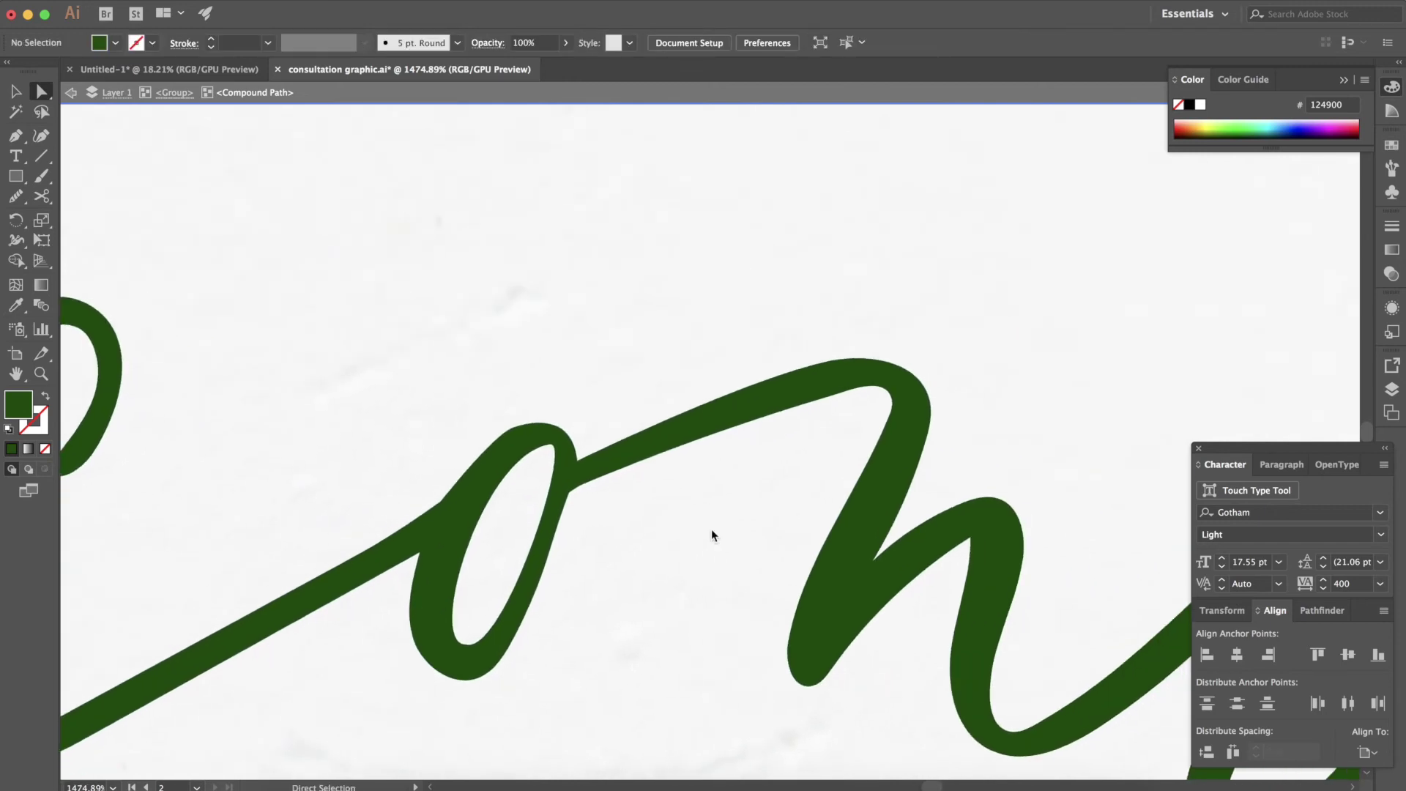
{"action": "scroll", "coordinate": [712, 536], "scroll_direction": "right", "scroll_amount": 3}
{"action": "left_click", "coordinate": [686, 404]}
{"action": "left_click_drag", "start_coordinate": [685, 405], "coordinate": [677, 392]}
{"action": "left_click_drag", "start_coordinate": [767, 378], "coordinate": [760, 366]}
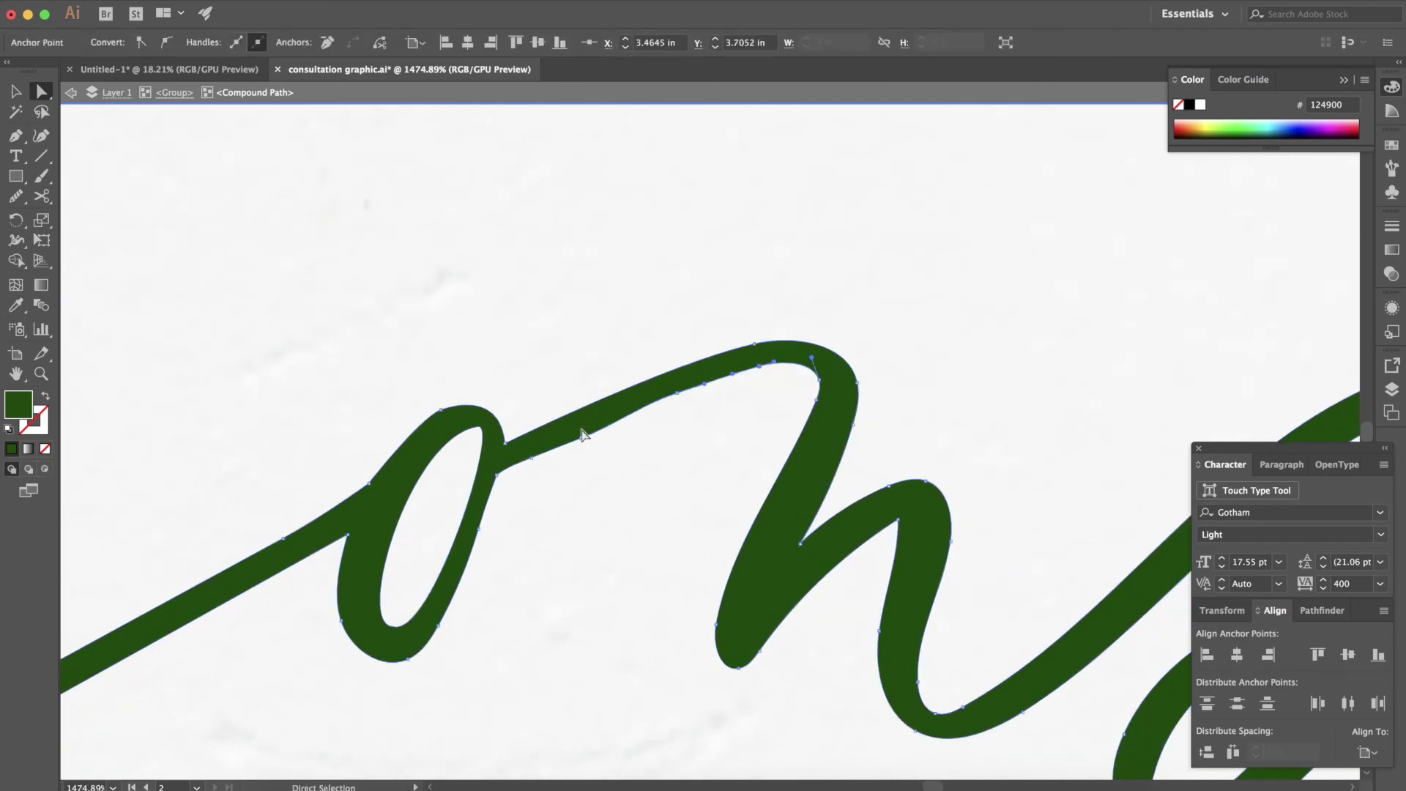
{"action": "left_click_drag", "start_coordinate": [581, 437], "coordinate": [579, 431]}
{"action": "left_click", "coordinate": [41, 93]}
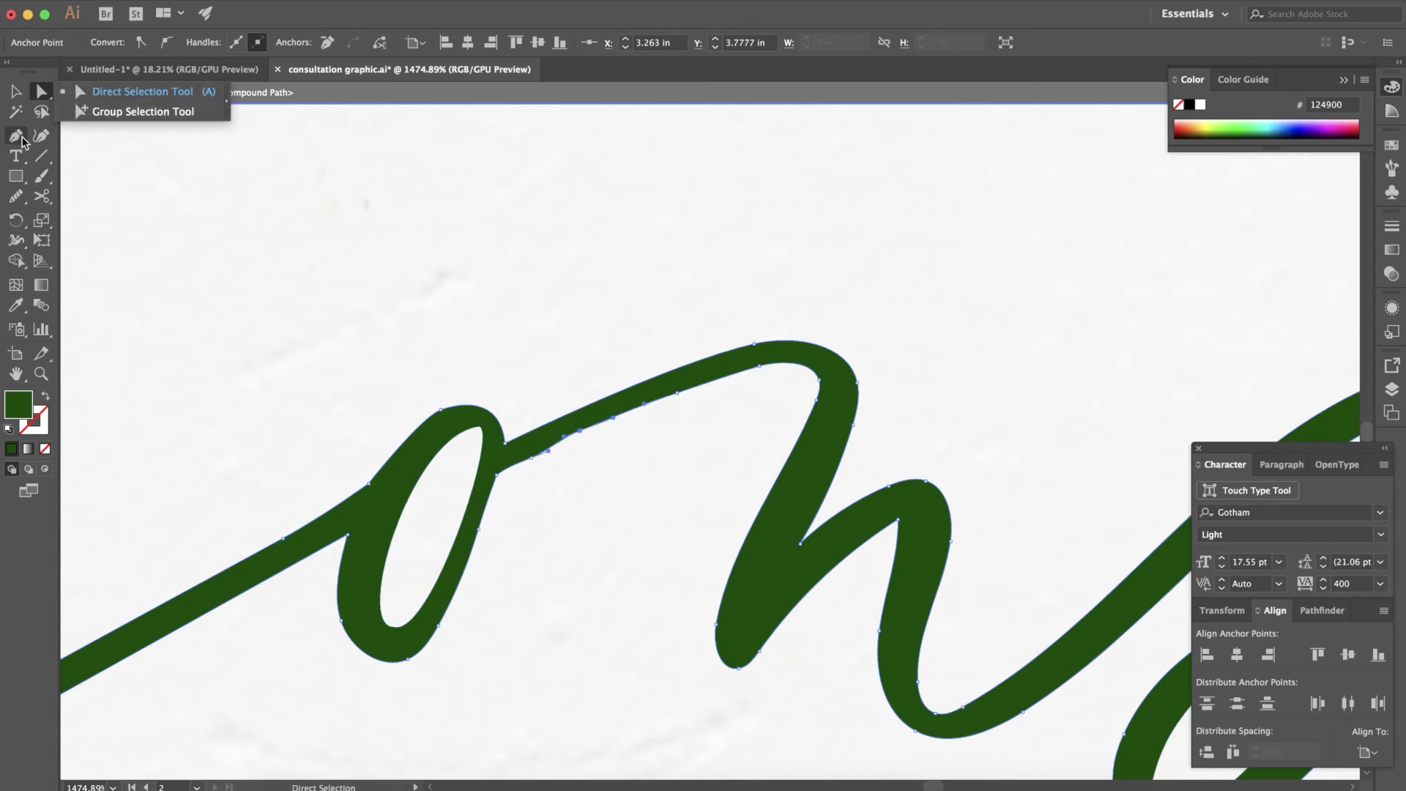
{"action": "left_click_drag", "start_coordinate": [22, 139], "coordinate": [103, 175]}
{"action": "left_click", "coordinate": [41, 92]}
Reshape the foot and inner left edge of the first n's first stem by moving anchor points and handles
{"action": "scroll", "coordinate": [637, 595], "scroll_direction": "right", "scroll_amount": 2}
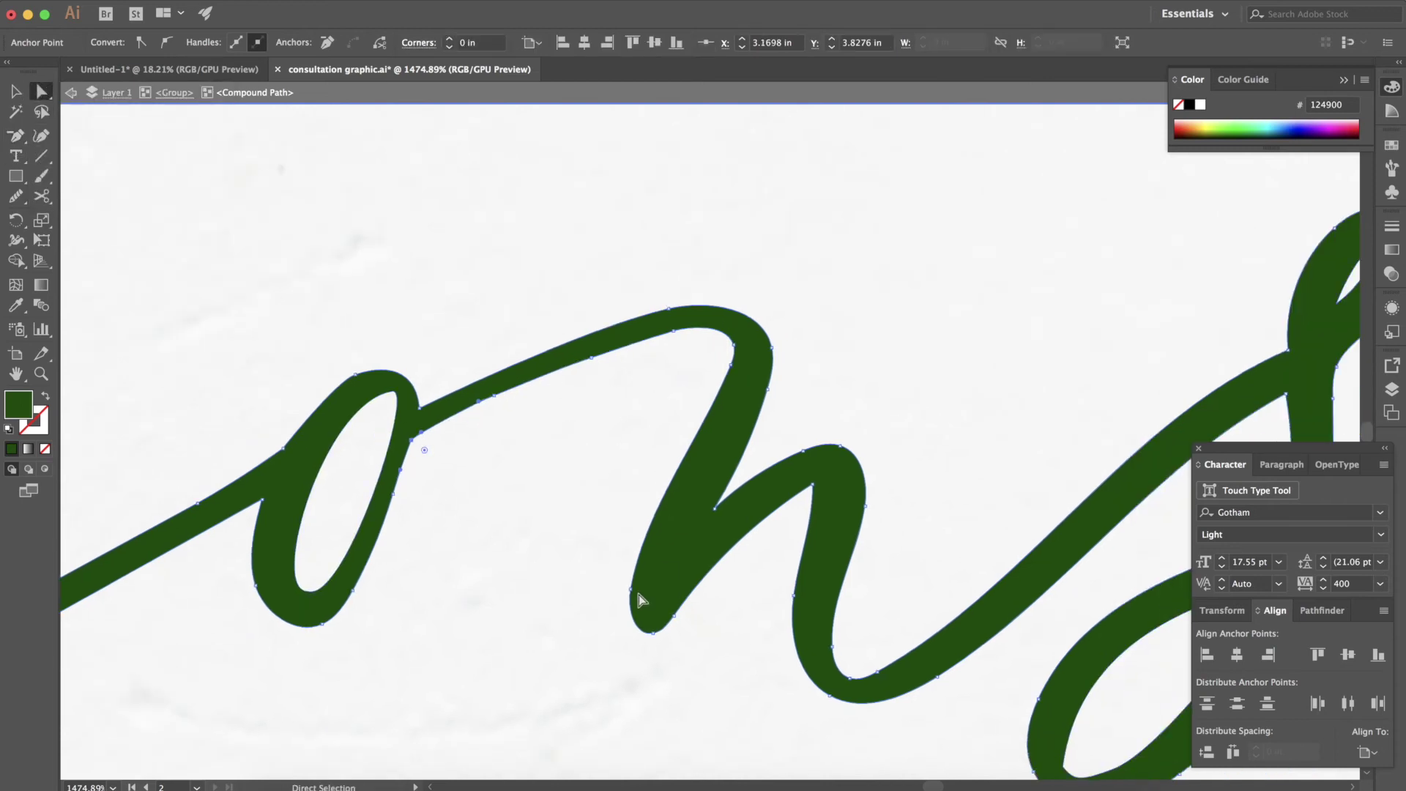
{"action": "left_click", "coordinate": [636, 590]}
{"action": "left_click_drag", "start_coordinate": [633, 608], "coordinate": [625, 631]}
{"action": "left_click", "coordinate": [681, 674]}
{"action": "scroll", "coordinate": [681, 674], "scroll_direction": "right", "scroll_amount": 2}
{"action": "left_click", "coordinate": [678, 352]}
{"action": "left_click_drag", "start_coordinate": [676, 375], "coordinate": [670, 397]}
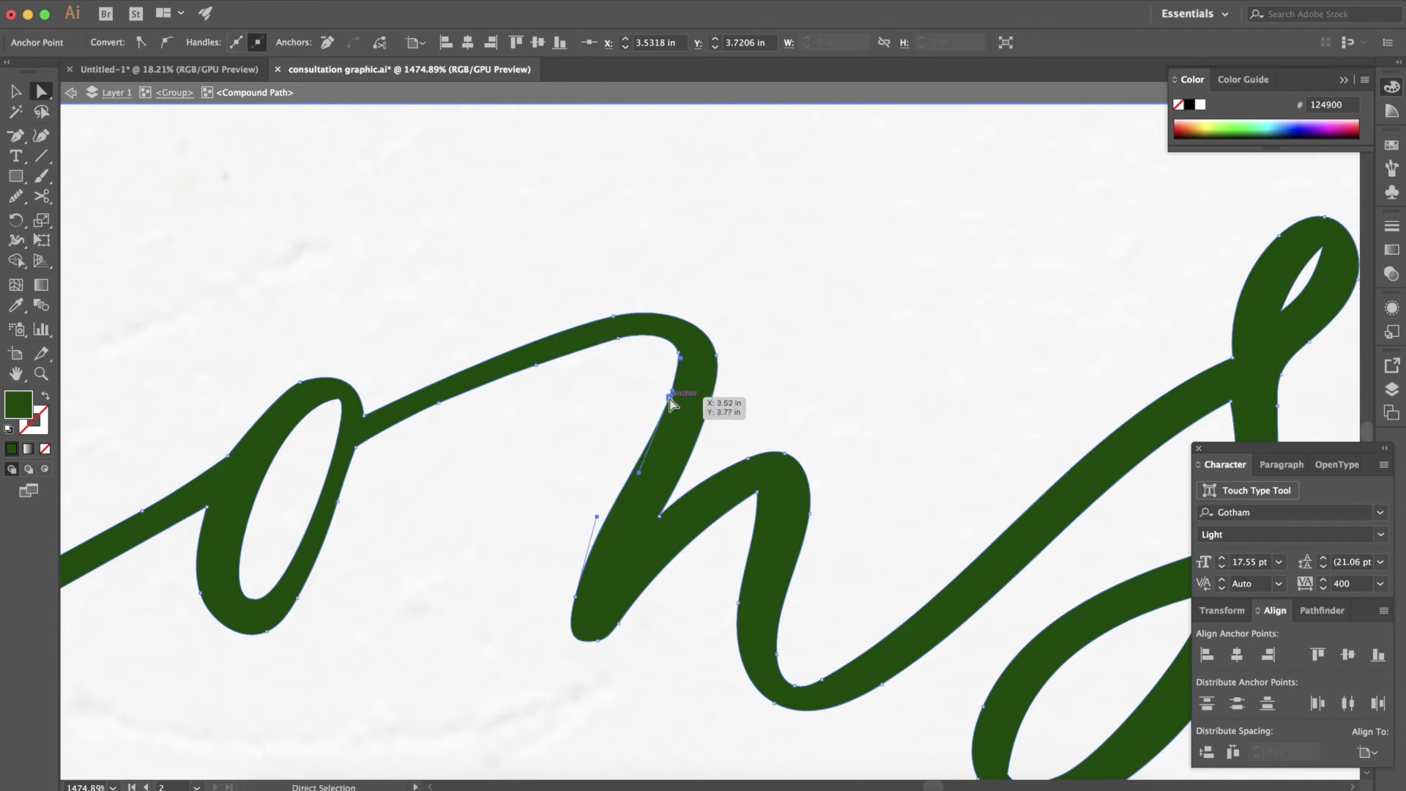
Refine the outer right curve of the first n's first arch by repositioning its anchor points and handles
{"action": "left_click", "coordinate": [734, 372]}
{"action": "left_click", "coordinate": [716, 349]}
{"action": "left_click_drag", "start_coordinate": [717, 355], "coordinate": [713, 344]}
{"action": "left_click_drag", "start_coordinate": [712, 398], "coordinate": [705, 421]}
{"action": "left_click_drag", "start_coordinate": [712, 347], "coordinate": [686, 326]}
{"action": "left_click", "coordinate": [772, 393]}
Round the inner corner of the first n's second arch, slim the stroke leading to the s, and exit isolation mode
{"action": "scroll", "coordinate": [772, 393], "scroll_direction": "down", "scroll_amount": 2}
{"action": "left_click", "coordinate": [680, 303]}
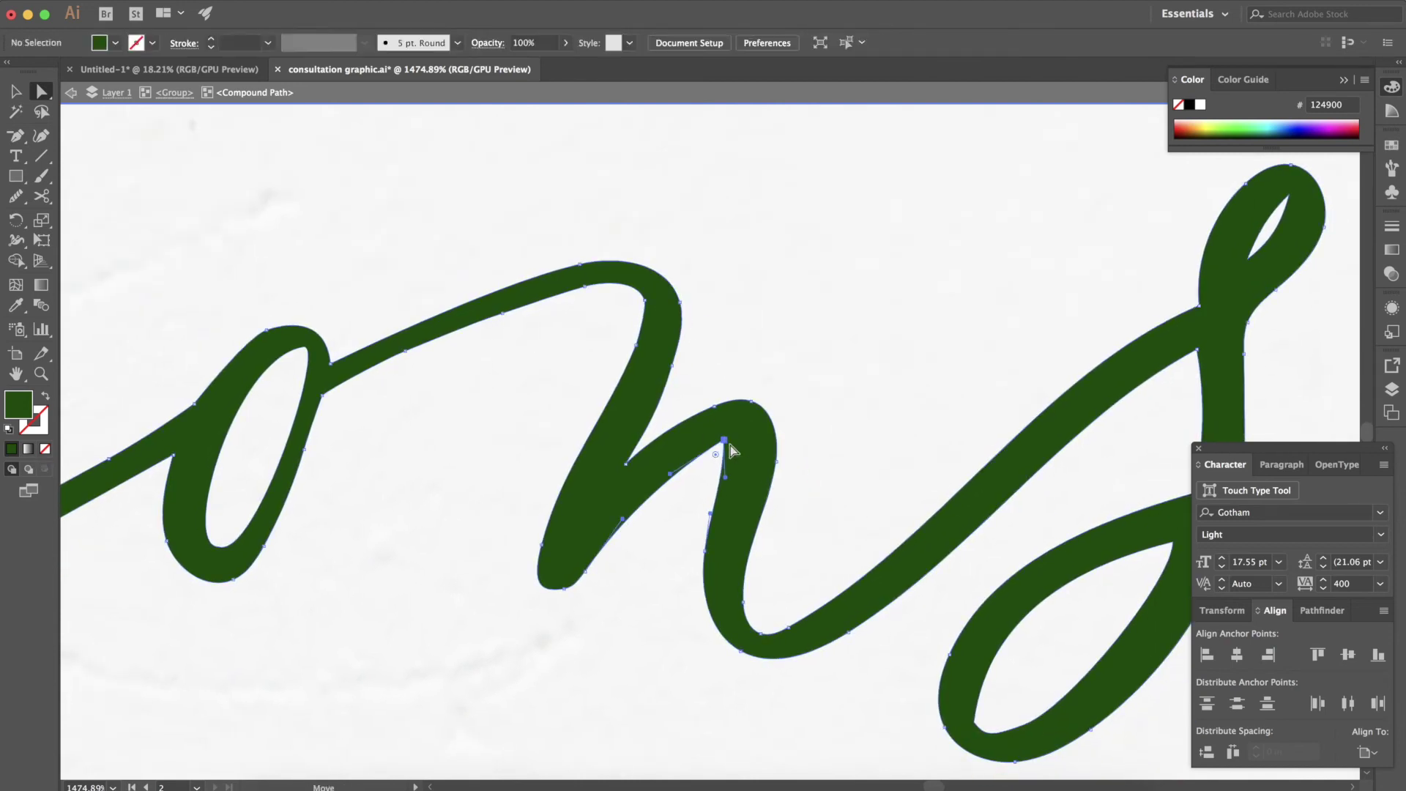
{"action": "left_click_drag", "start_coordinate": [725, 477], "coordinate": [760, 434]}
{"action": "left_click_drag", "start_coordinate": [740, 651], "coordinate": [730, 653]}
{"action": "left_click_drag", "start_coordinate": [849, 632], "coordinate": [837, 630]}
{"action": "left_click_drag", "start_coordinate": [1066, 420], "coordinate": [1052, 404]}
{"action": "left_click", "coordinate": [848, 500]}
{"action": "left_click_drag", "start_coordinate": [848, 500], "coordinate": [492, 508]}
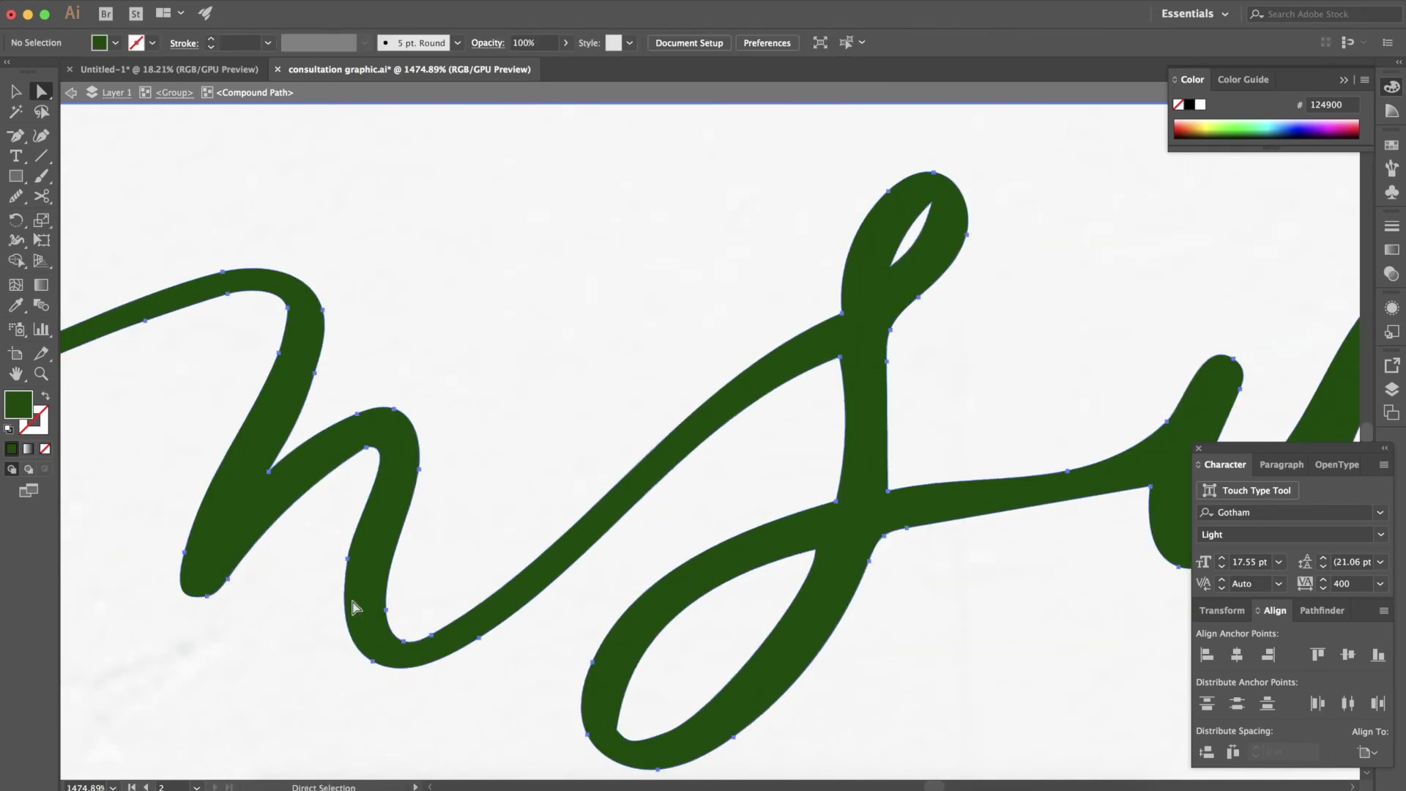
{"action": "key", "text": "Escape"}
Clean up the junction below the first s's upper loop and widen that loop's counter by adjusting its handles
{"action": "left_click", "coordinate": [887, 323]}
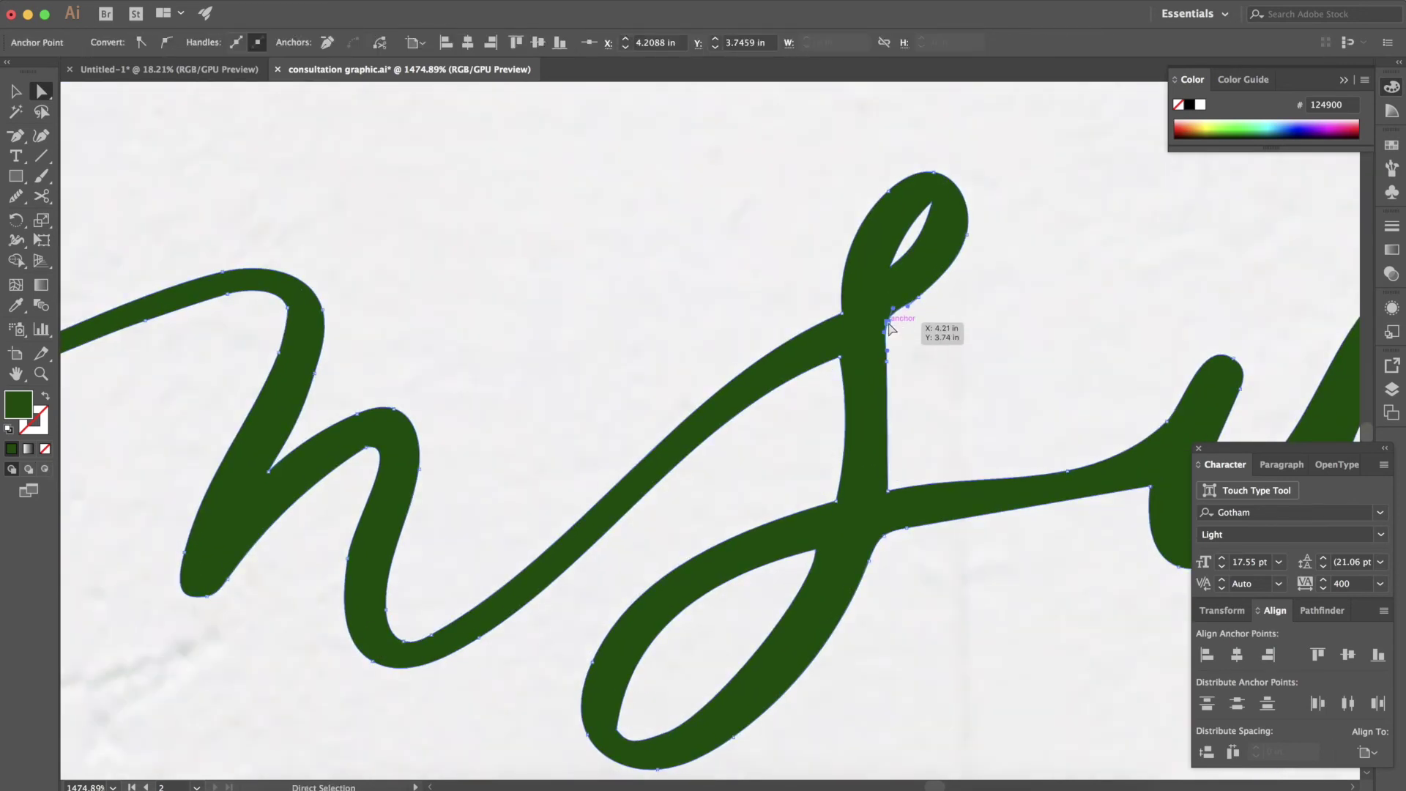
{"action": "left_click", "coordinate": [888, 323]}
{"action": "left_click", "coordinate": [891, 267]}
{"action": "left_click_drag", "start_coordinate": [915, 251], "coordinate": [929, 260]}
{"action": "left_click_drag", "start_coordinate": [925, 230], "coordinate": [892, 251]}
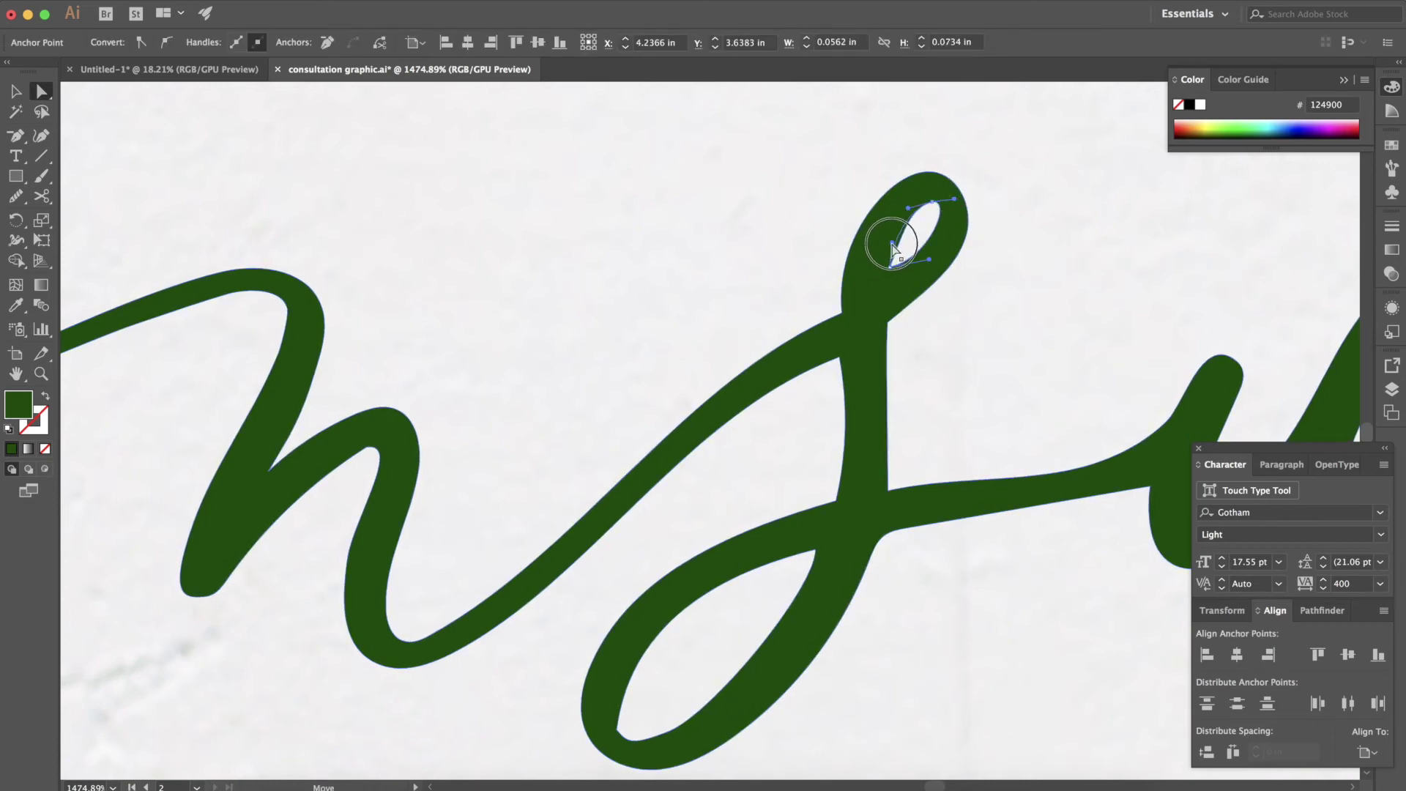
Round the outer top of the first s's upper loop by adjusting its anchor point and handles
{"action": "left_click", "coordinate": [942, 173]}
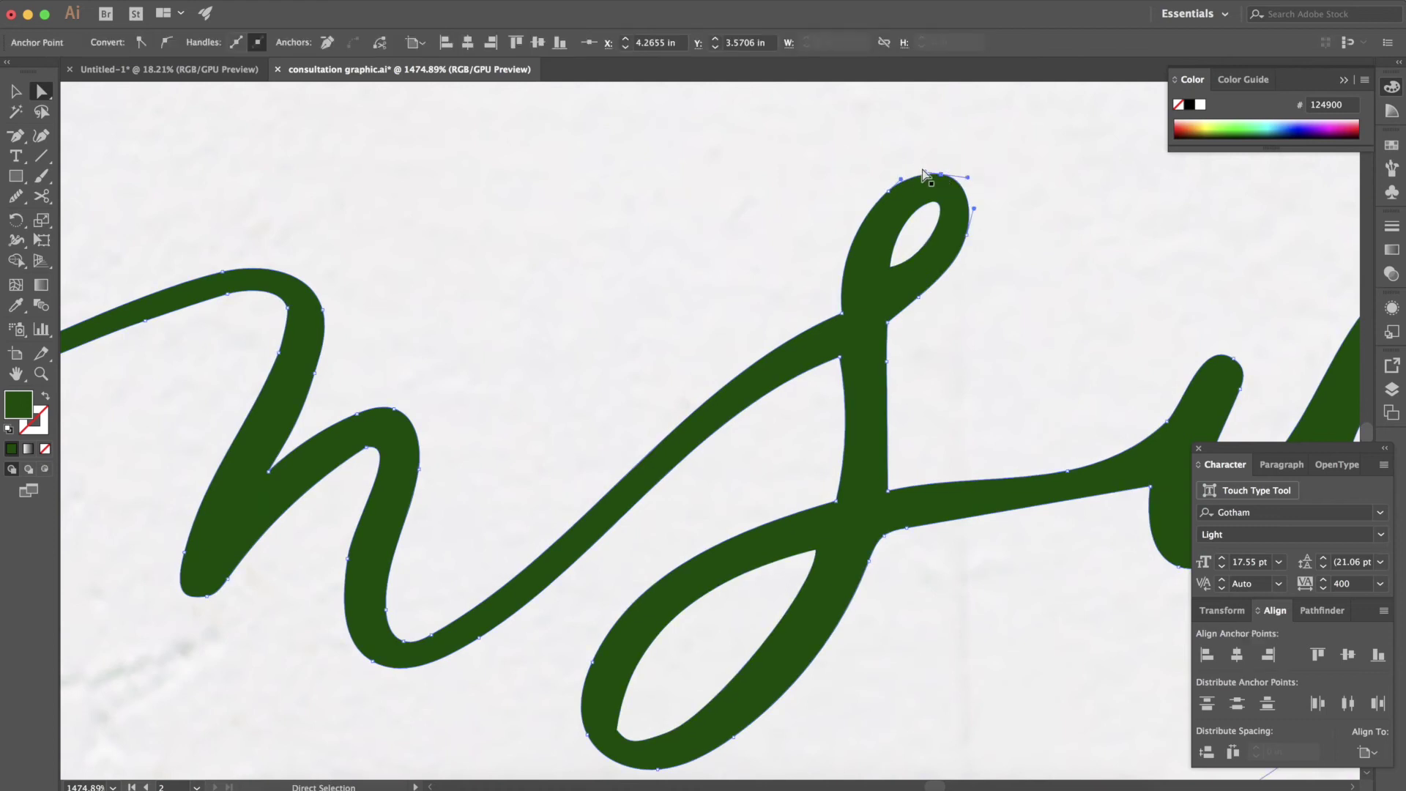
{"action": "left_click", "coordinate": [939, 186]}
{"action": "left_click", "coordinate": [942, 174]}
{"action": "left_click_drag", "start_coordinate": [926, 173], "coordinate": [922, 169]}
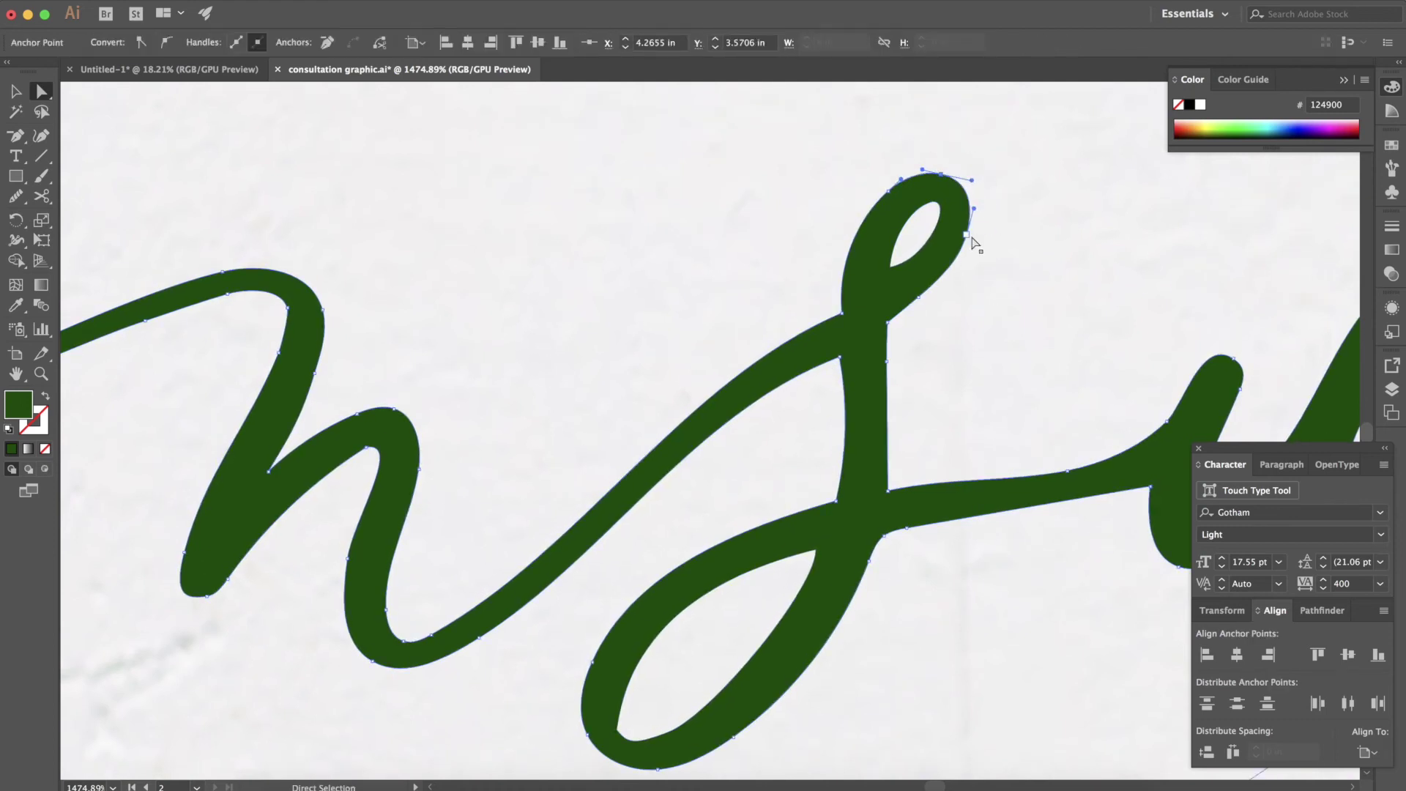
Reshape both edges of the first s's vertical stem by moving their anchor points
{"action": "scroll", "coordinate": [986, 424], "scroll_direction": "down", "scroll_amount": 1}
{"action": "left_click", "coordinate": [893, 342]}
{"action": "left_click_drag", "start_coordinate": [845, 338], "coordinate": [853, 332]}
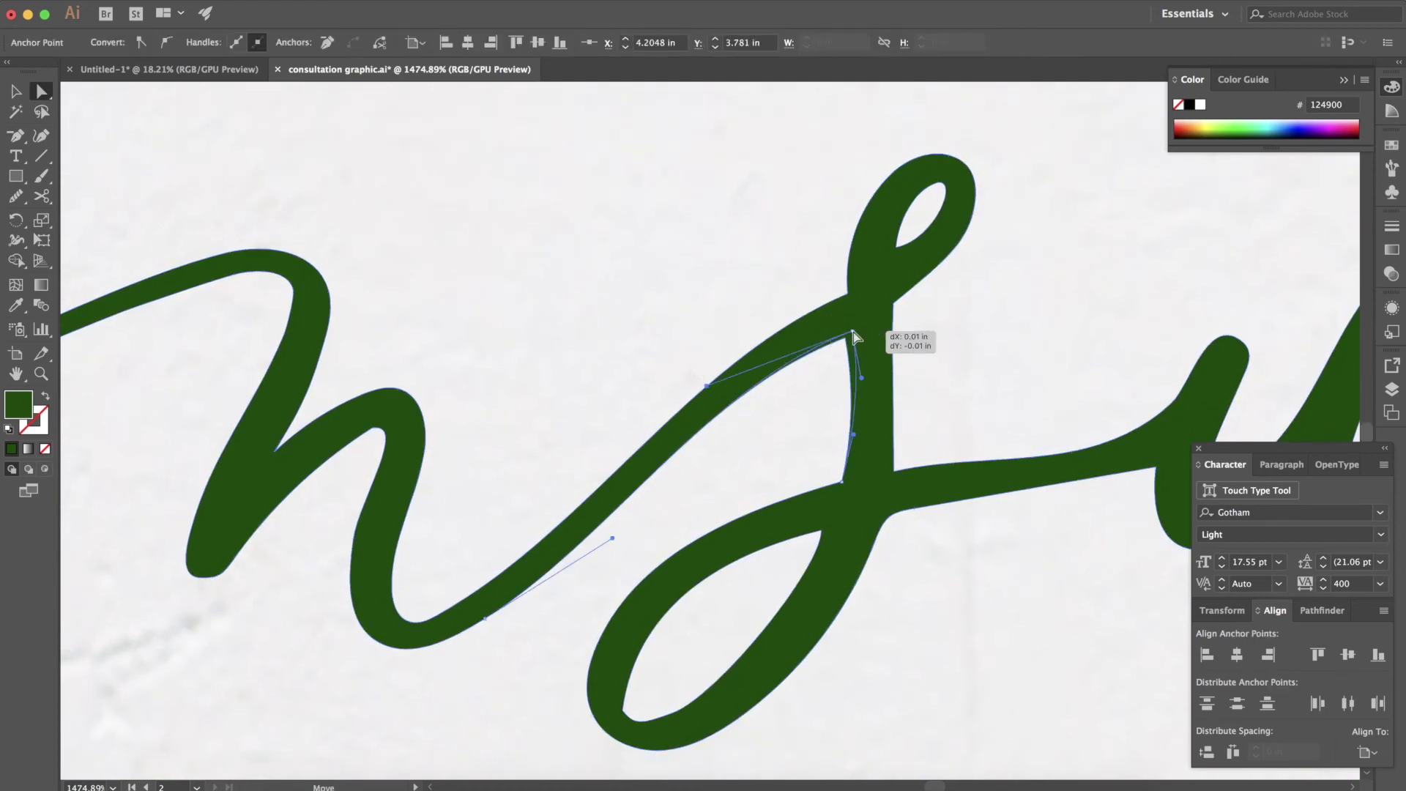
{"action": "left_click", "coordinate": [901, 345]}
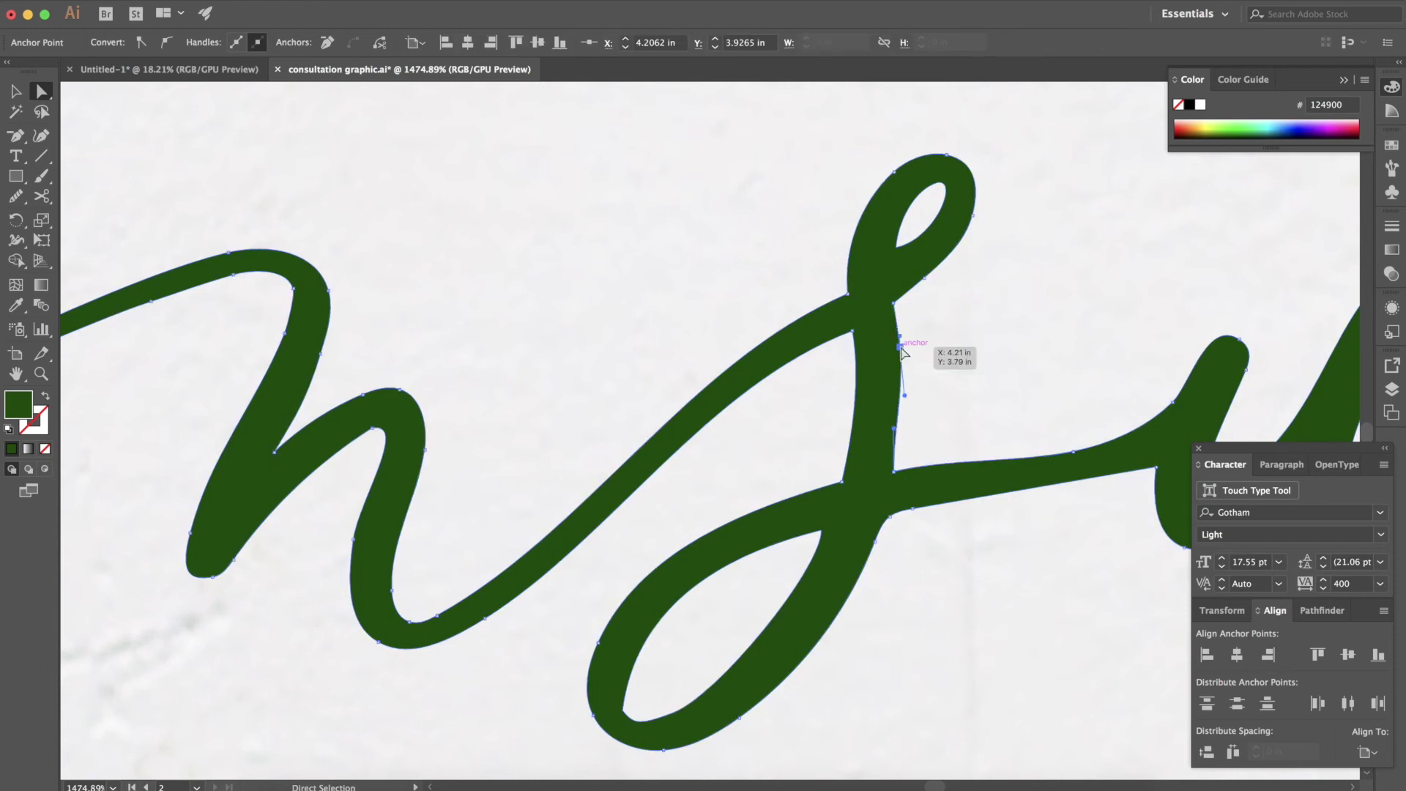
{"action": "left_click_drag", "start_coordinate": [901, 347], "coordinate": [898, 441]}
{"action": "left_click", "coordinate": [927, 444]}
{"action": "left_click", "coordinate": [897, 444]}
{"action": "left_click", "coordinate": [910, 446]}
Tidy the junction beside the first s's lower loop and extend the upper corner of that loop's counter
{"action": "scroll", "coordinate": [901, 475], "scroll_direction": "down", "scroll_amount": 1}
{"action": "left_click", "coordinate": [905, 467]}
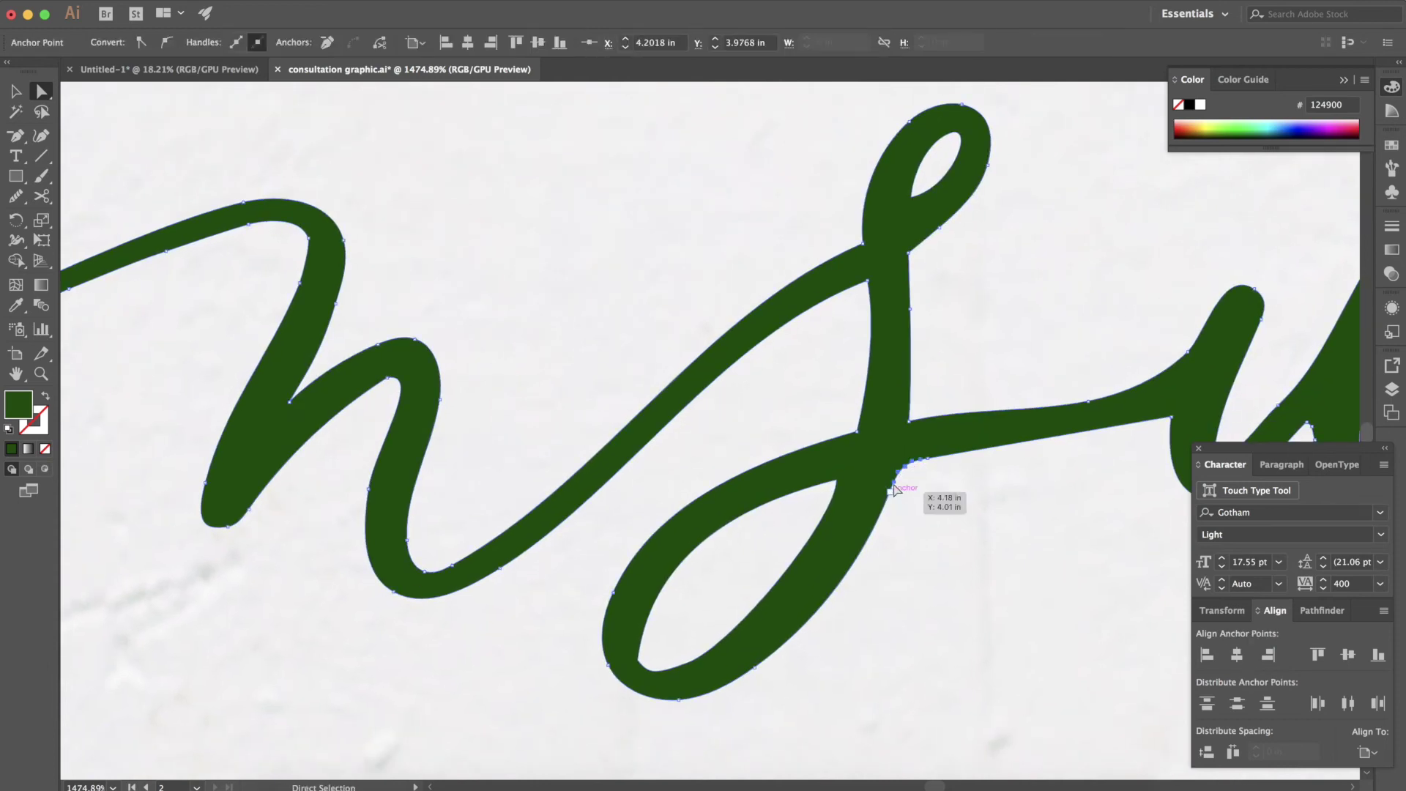
{"action": "left_click", "coordinate": [901, 464]}
{"action": "mouse_move", "coordinate": [895, 499]}
{"action": "left_mouse_down"}
{"action": "mouse_move", "coordinate": [894, 515]}
{"action": "mouse_move", "coordinate": [834, 477]}
{"action": "mouse_move", "coordinate": [848, 478]}
{"action": "left_mouse_up"}
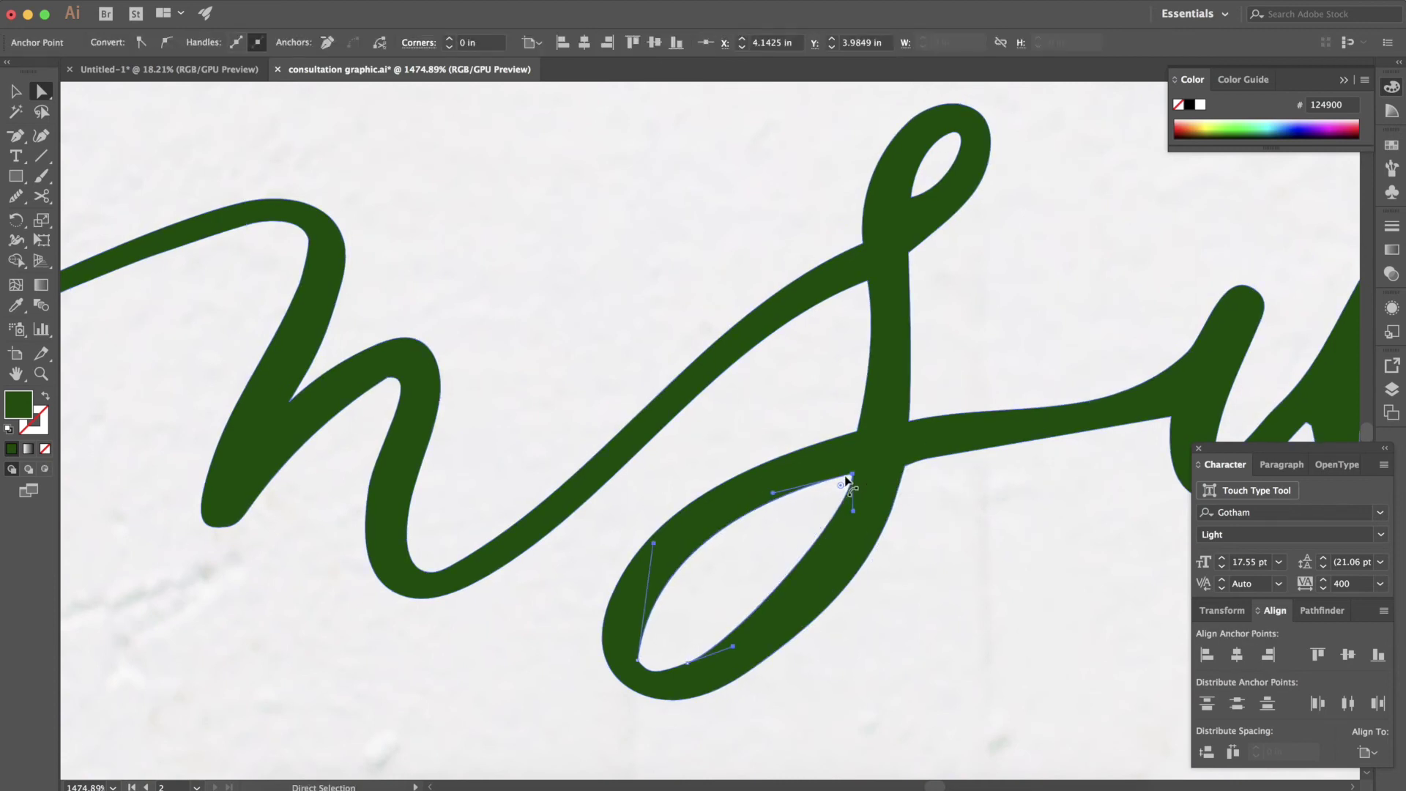
{"action": "scroll", "coordinate": [846, 480], "scroll_direction": "up", "scroll_amount": 3}
{"action": "left_click_drag", "start_coordinate": [880, 378], "coordinate": [871, 382]}
Round the lower end of the counter in the first s's bottom loop by repositioning its anchor points and handles
{"action": "scroll", "coordinate": [871, 382], "scroll_direction": "down", "scroll_amount": 2}
{"action": "left_click_drag", "start_coordinate": [581, 690], "coordinate": [603, 676]}
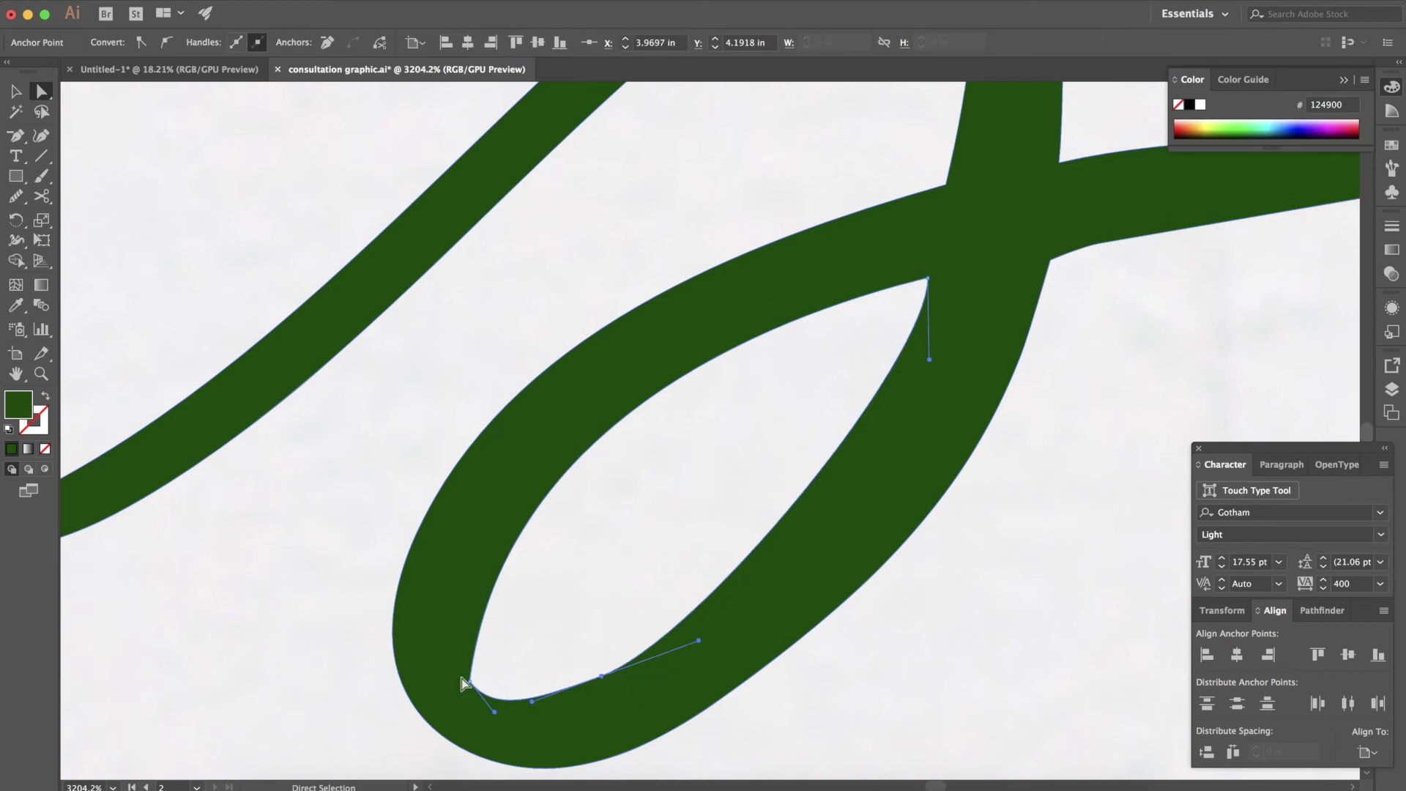
{"action": "left_click_drag", "start_coordinate": [463, 683], "coordinate": [722, 301]}
{"action": "scroll", "coordinate": [802, 583], "scroll_direction": "down", "scroll_amount": 3}
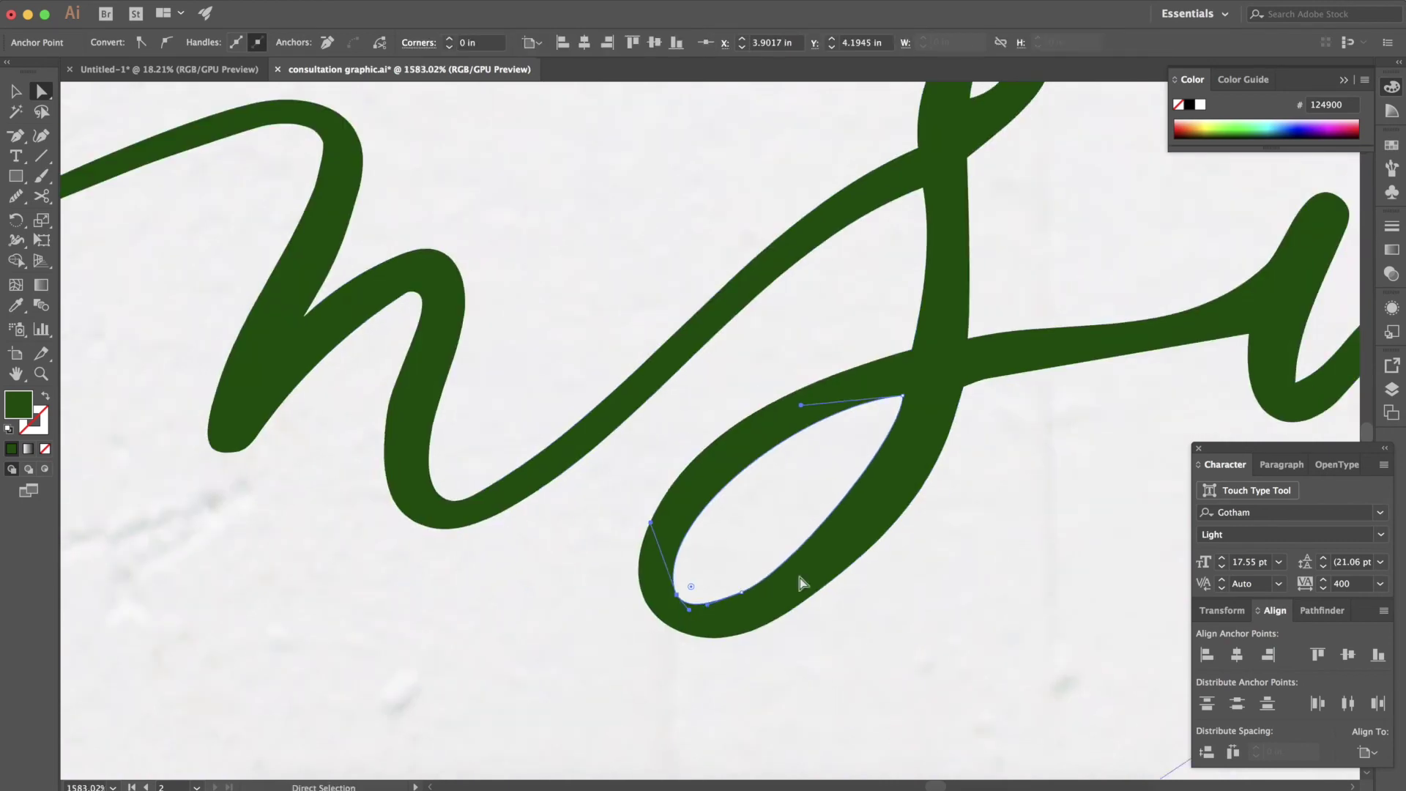
{"action": "left_click_drag", "start_coordinate": [800, 586], "coordinate": [807, 610]}
{"action": "key", "text": "super+z"}
{"action": "left_click", "coordinate": [867, 638]}
Recolour the refined lettering's fill to light green a0e288
{"action": "scroll", "coordinate": [866, 638], "scroll_direction": "down", "scroll_amount": 2}
{"action": "scroll", "coordinate": [866, 638], "scroll_direction": "left", "scroll_amount": 5}
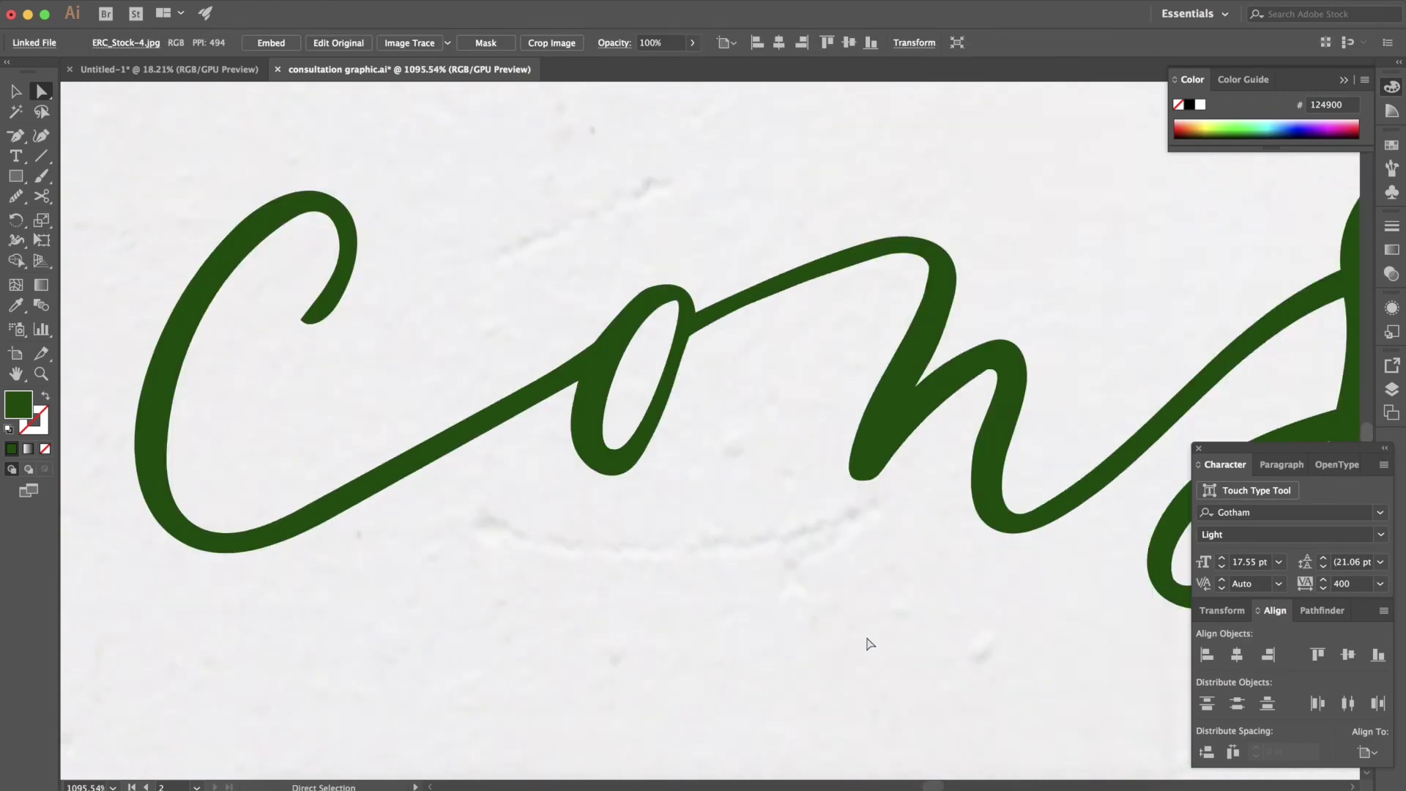
{"action": "scroll", "coordinate": [870, 644], "scroll_direction": "left", "scroll_amount": 2}
{"action": "left_click", "coordinate": [256, 454]}
{"action": "double_click", "coordinate": [19, 404]}
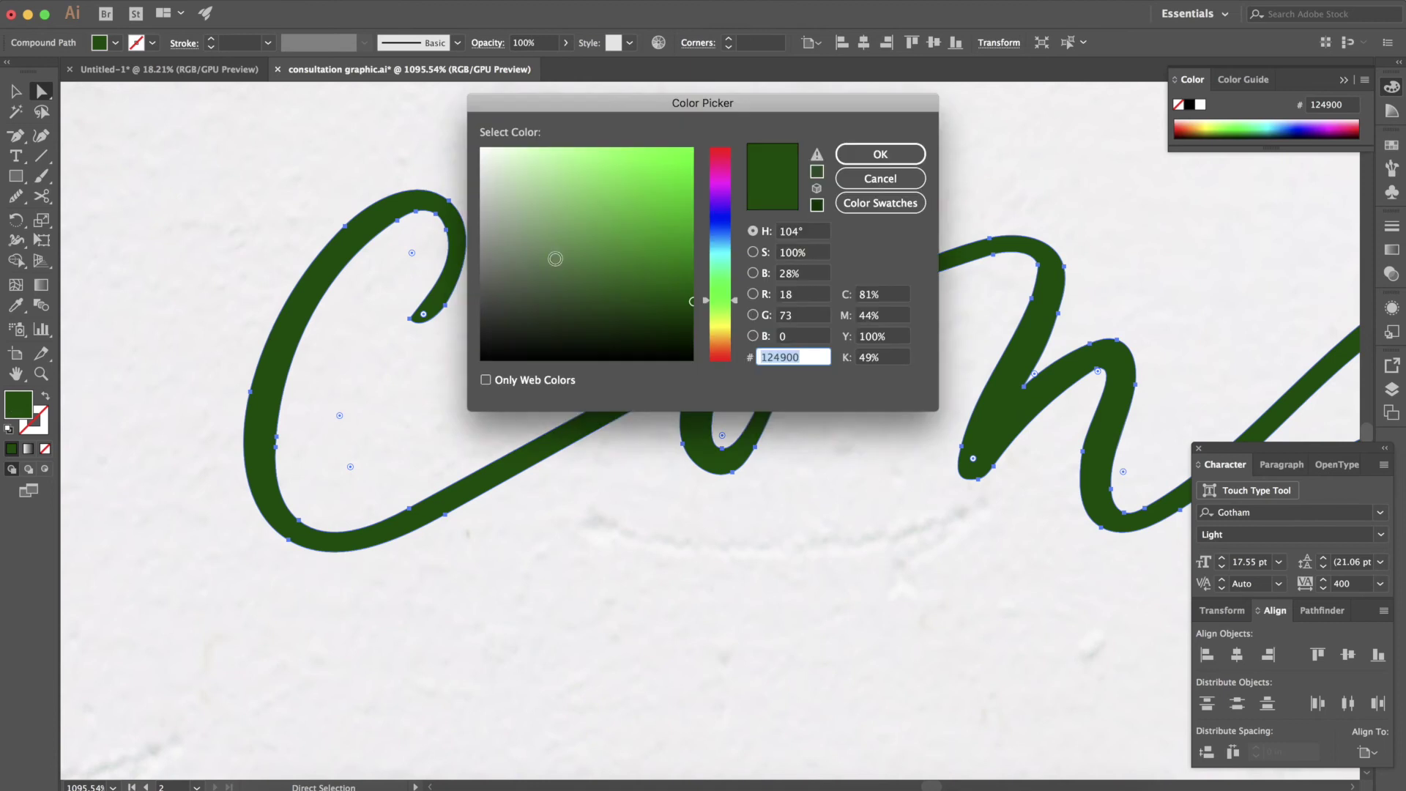
{"action": "type", "text": "a0e288"}
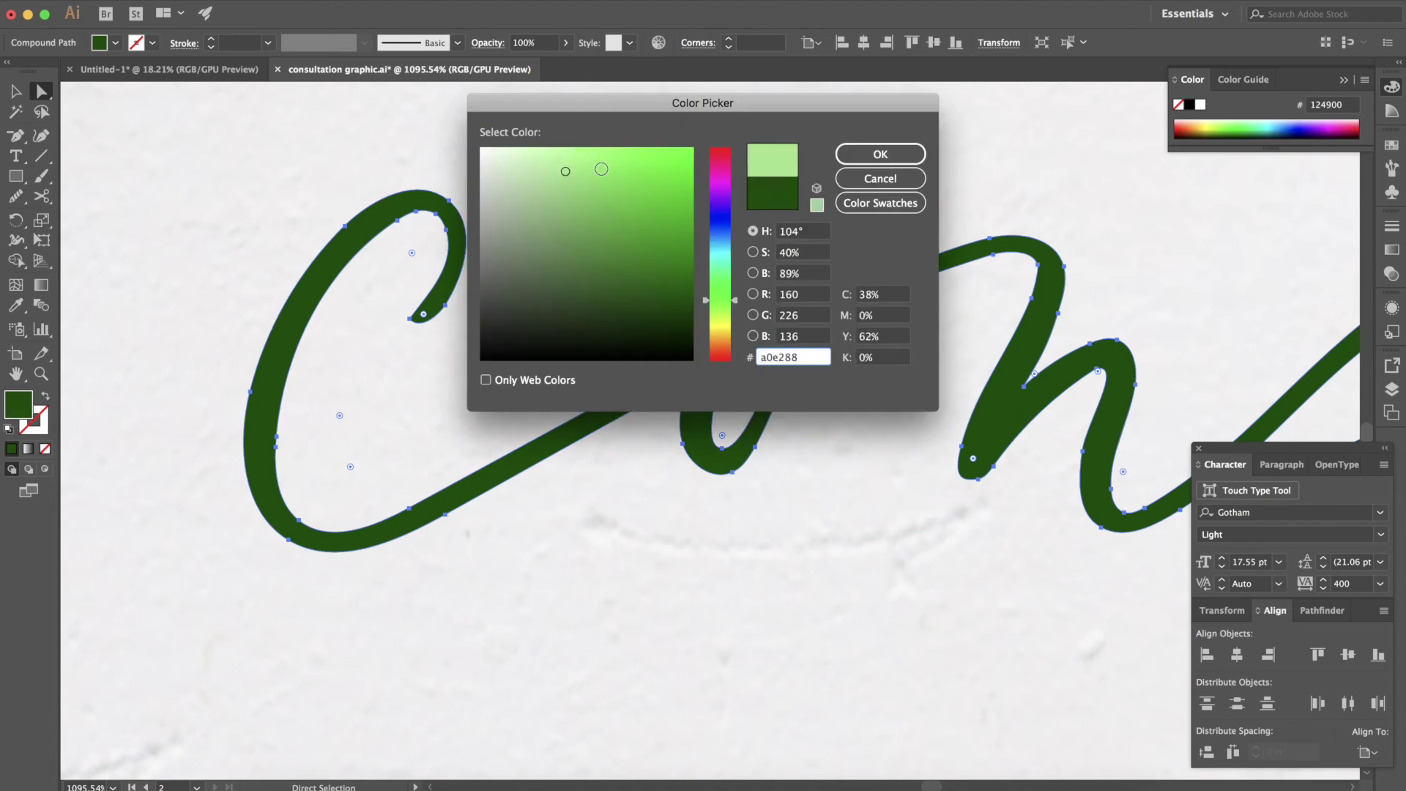
{"action": "left_click", "coordinate": [880, 154]}
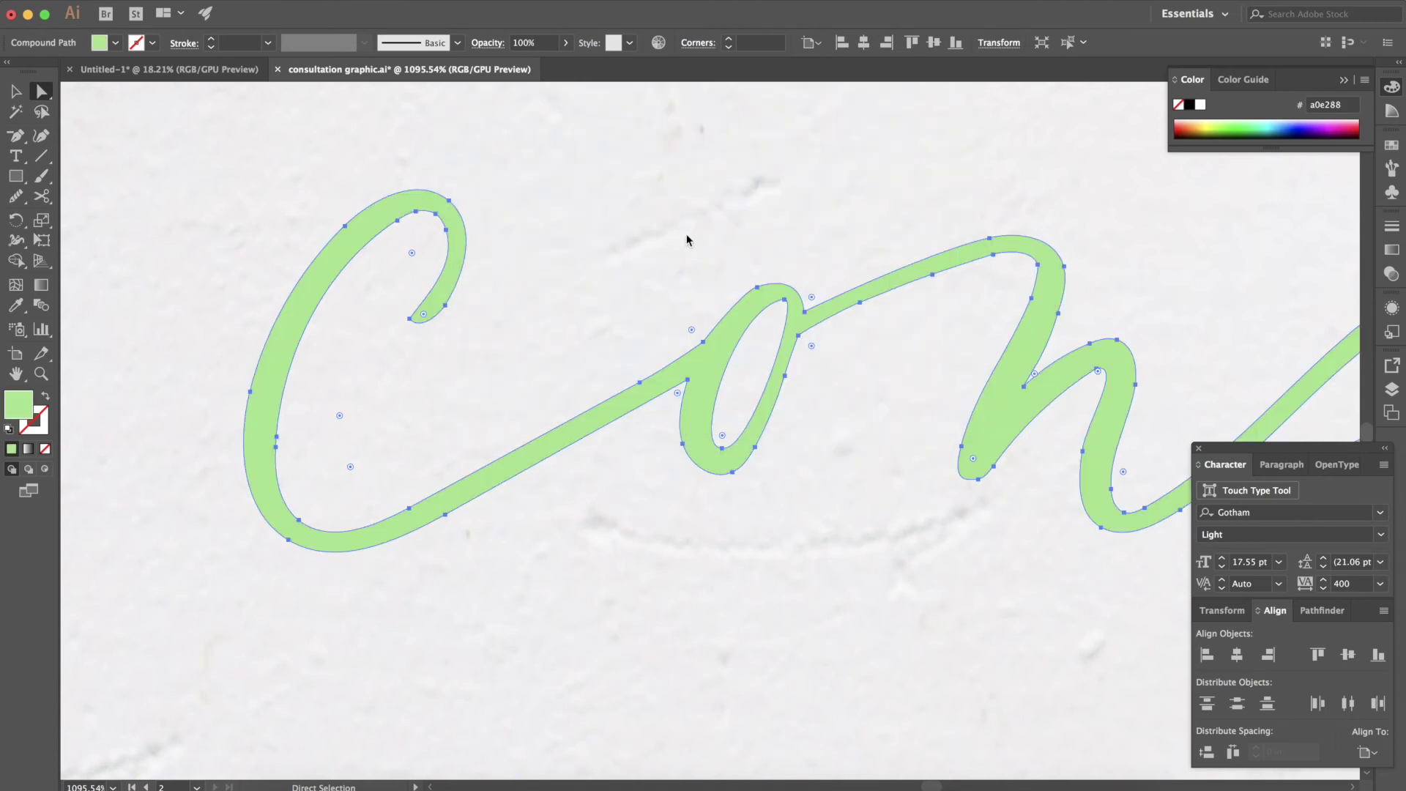
Overlay the unrefined dark green lettering, send it behind the light green version, and deselect the artwork
{"action": "key", "text": "super"}
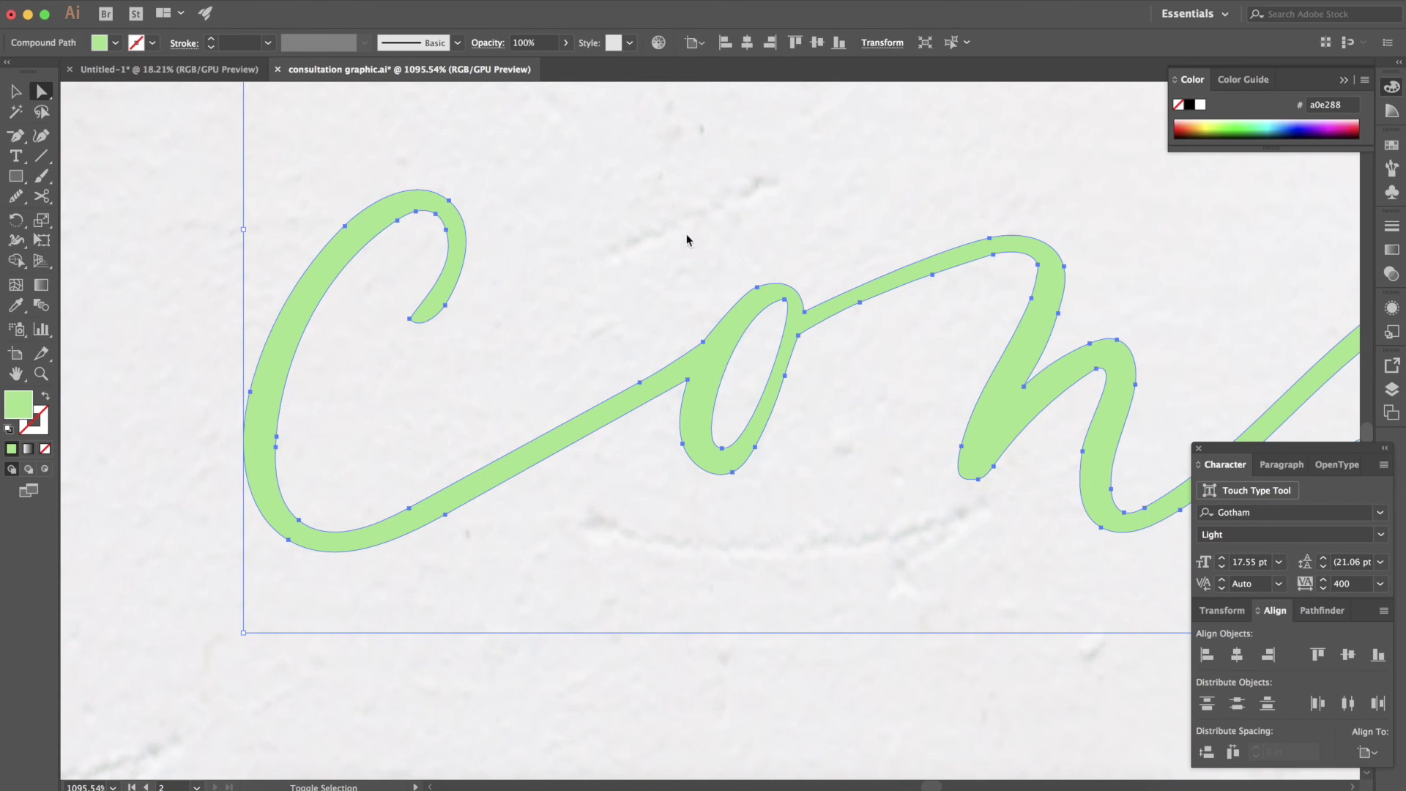
{"action": "key", "text": "super+z"}
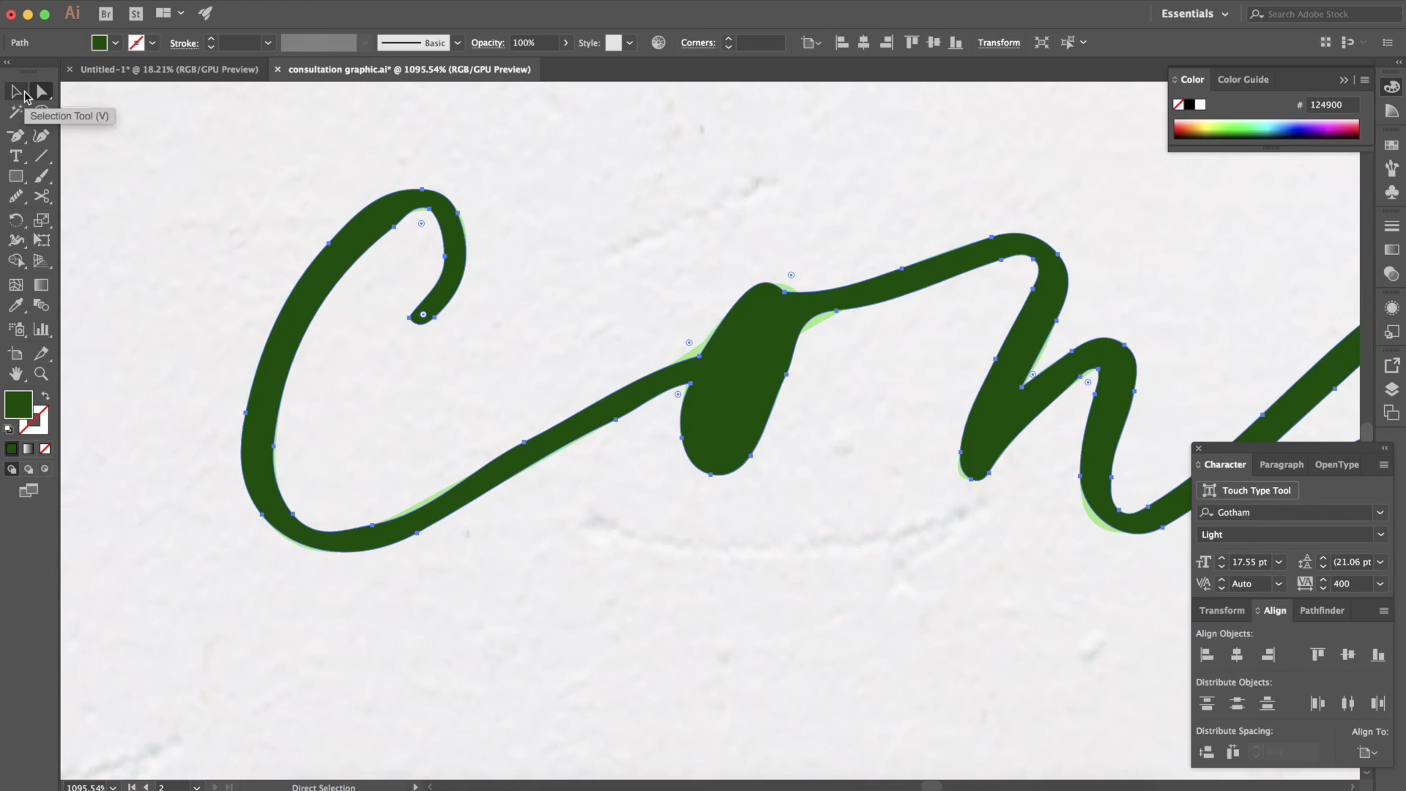
{"action": "key", "text": "super+shift+z"}
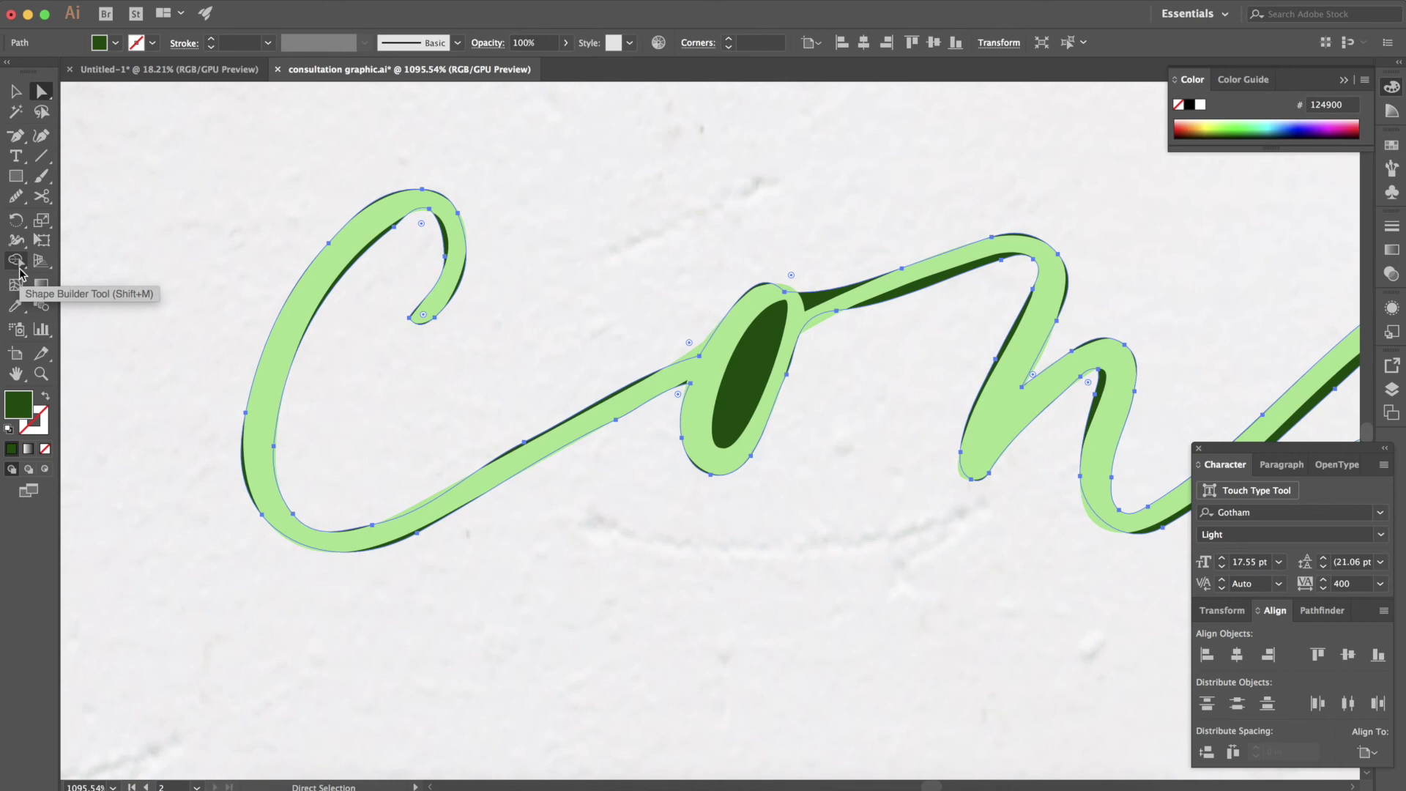
{"action": "key", "text": "v"}
{"action": "left_click", "coordinate": [515, 257]}
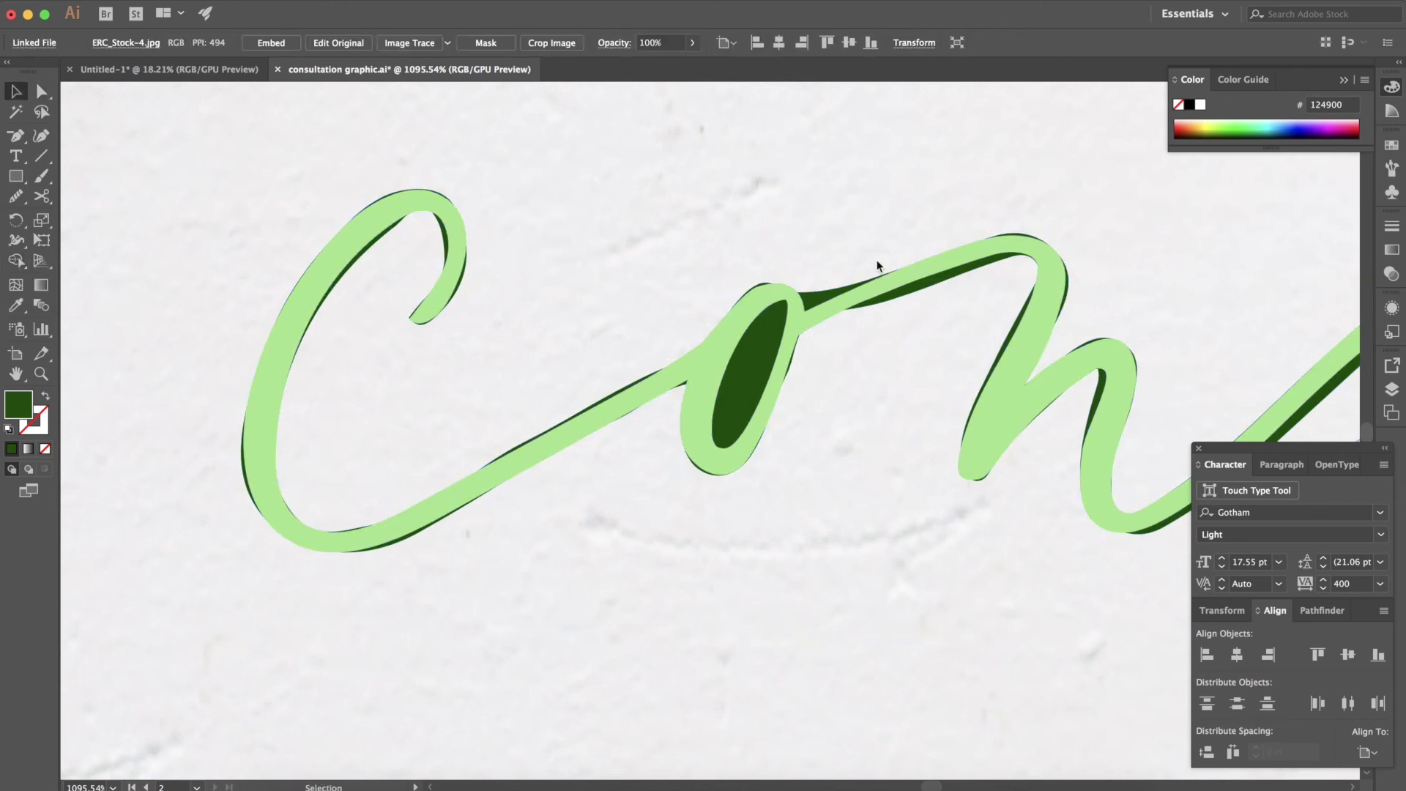
Compare the refined light green lettering with the dark green original behind it along the whole word
{"action": "scroll", "coordinate": [878, 265], "scroll_direction": "right", "scroll_amount": 10}
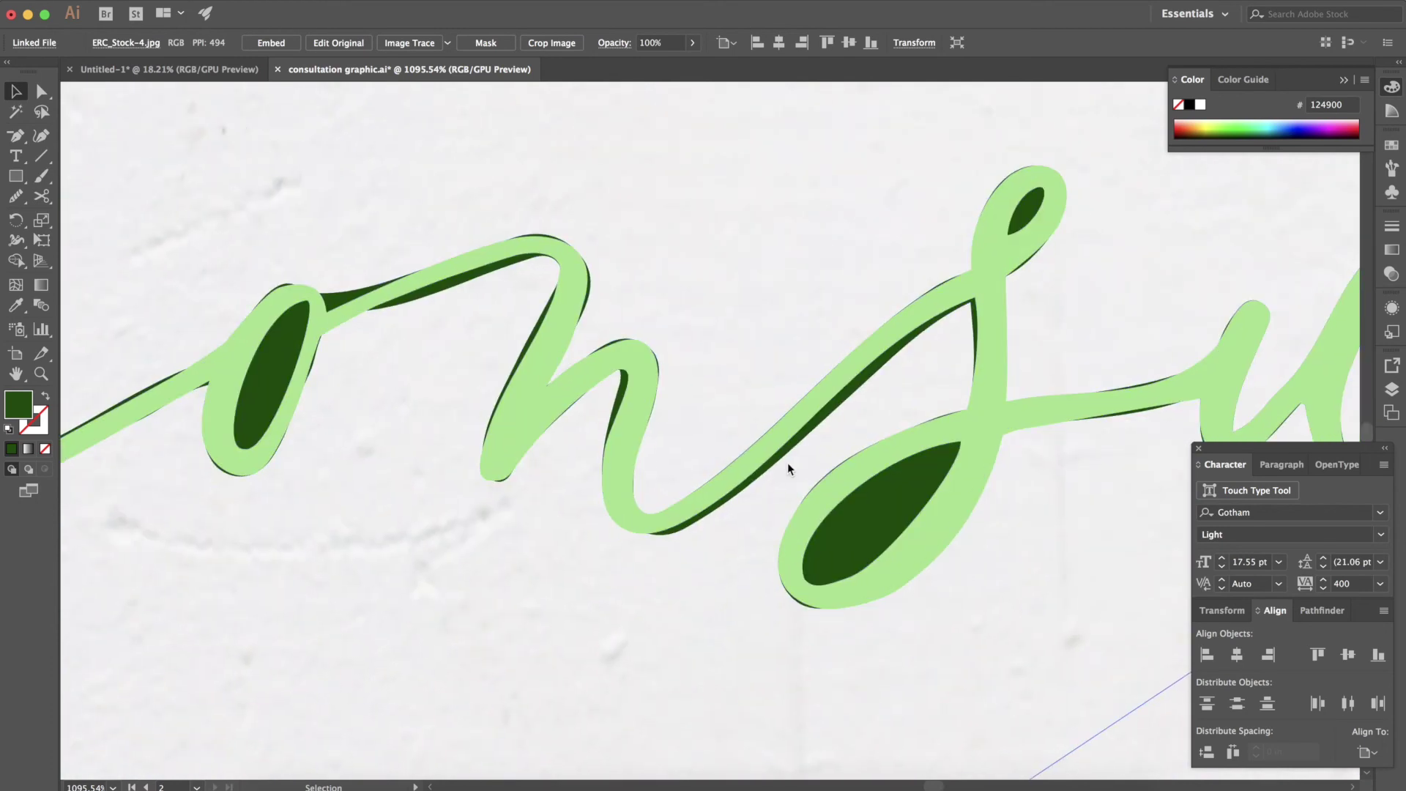
{"action": "scroll", "coordinate": [788, 468], "scroll_direction": "left", "scroll_amount": 8}
{"action": "scroll", "coordinate": [727, 464], "scroll_direction": "right", "scroll_amount": 15}
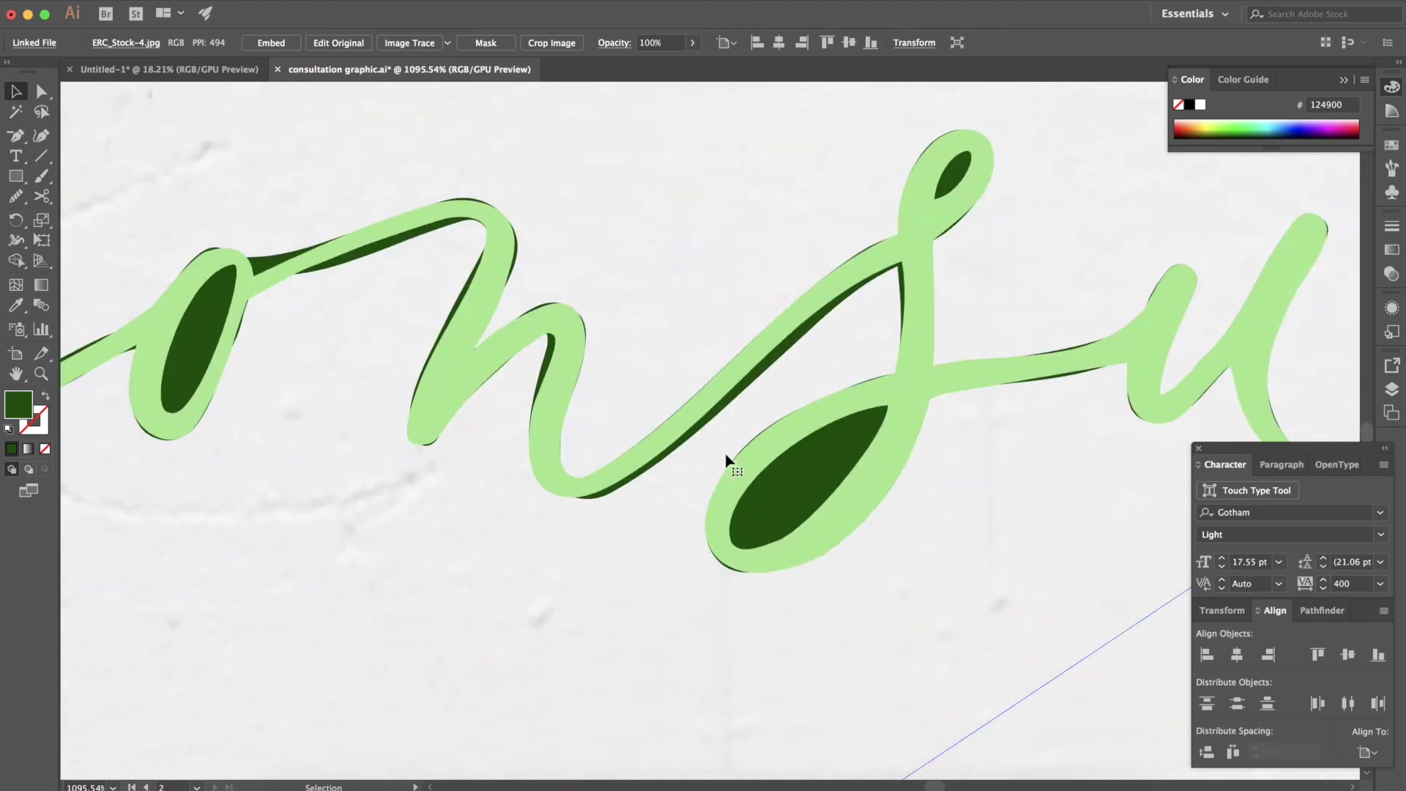
{"action": "scroll", "coordinate": [727, 464], "scroll_direction": "right", "scroll_amount": 13}
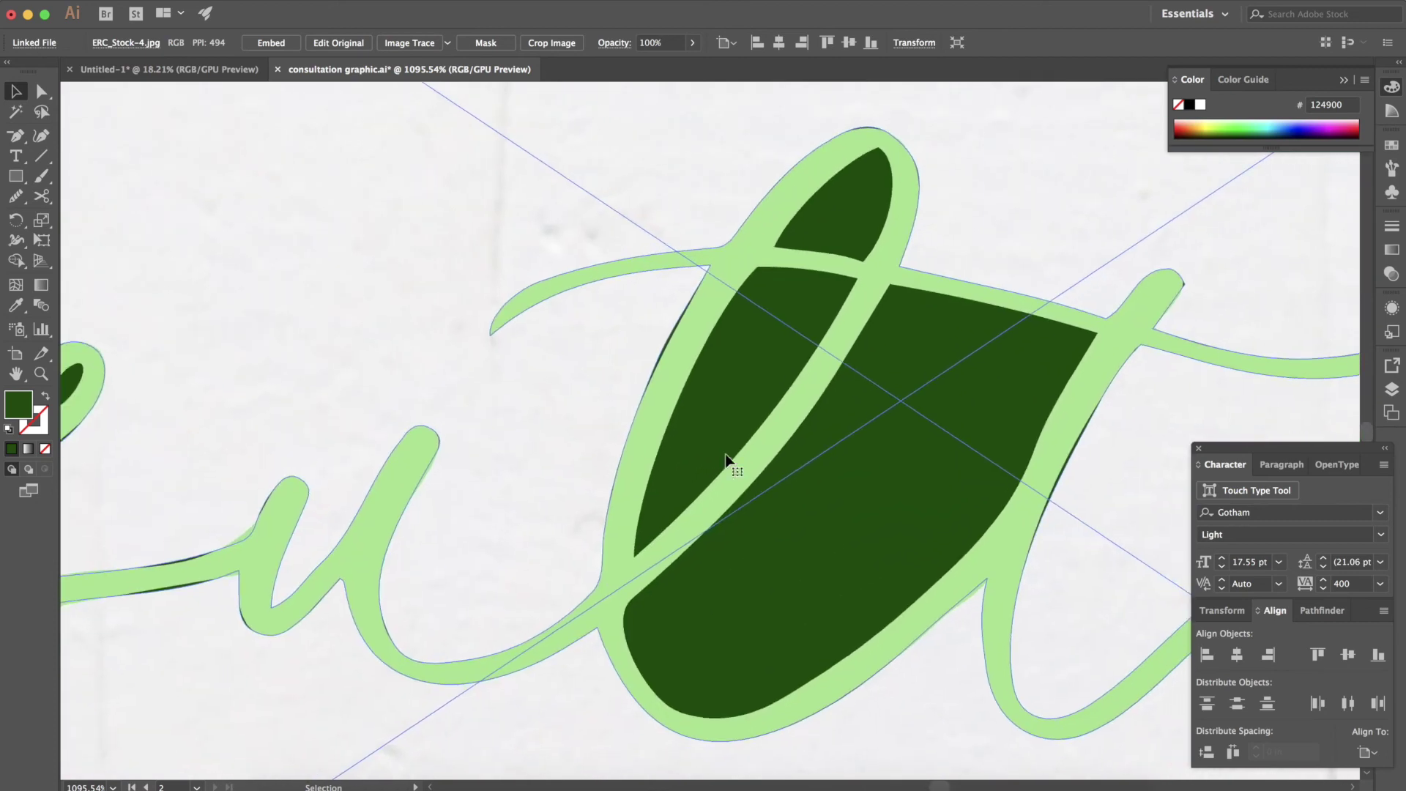
{"action": "scroll", "coordinate": [728, 463], "scroll_direction": "right", "scroll_amount": 14}
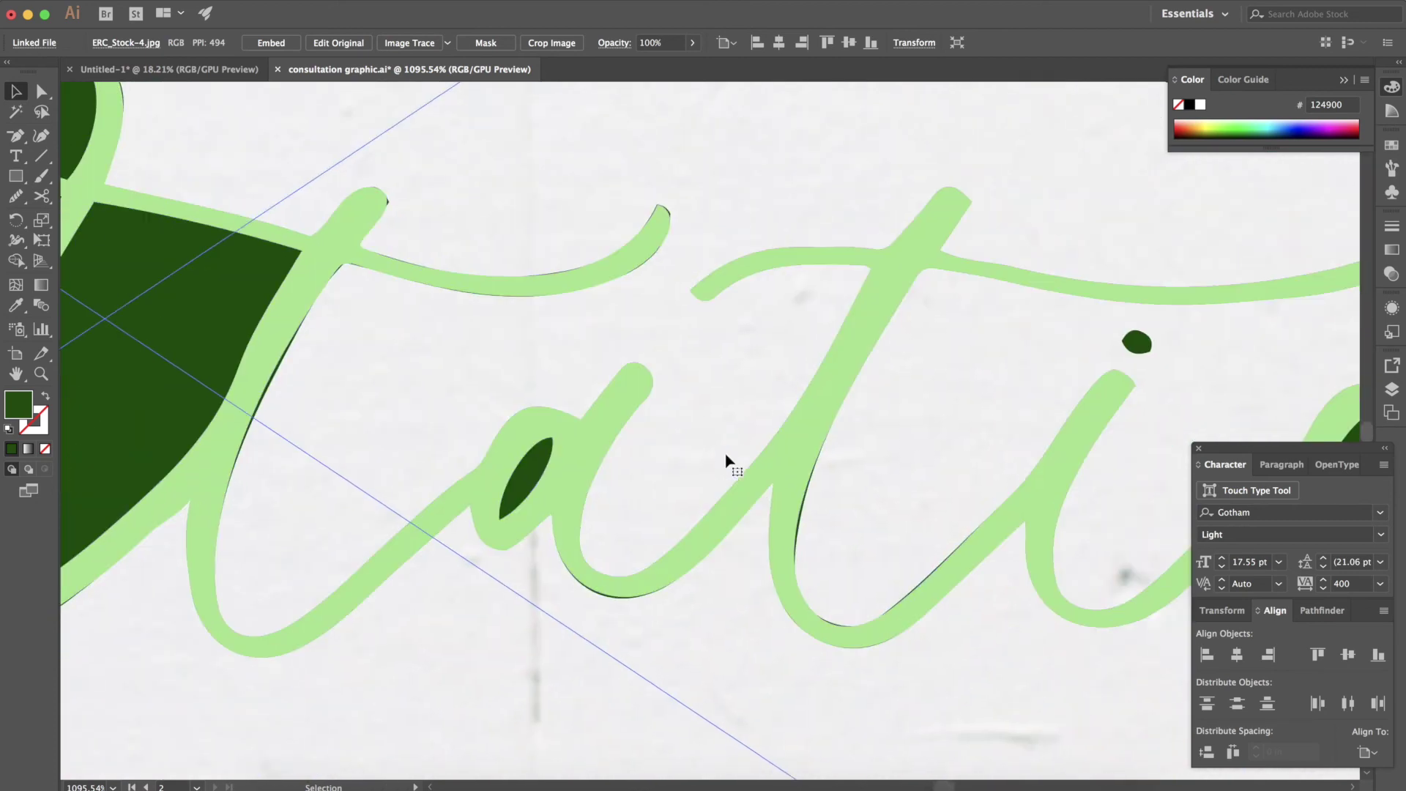
{"action": "scroll", "coordinate": [727, 464], "scroll_direction": "right", "scroll_amount": 15}
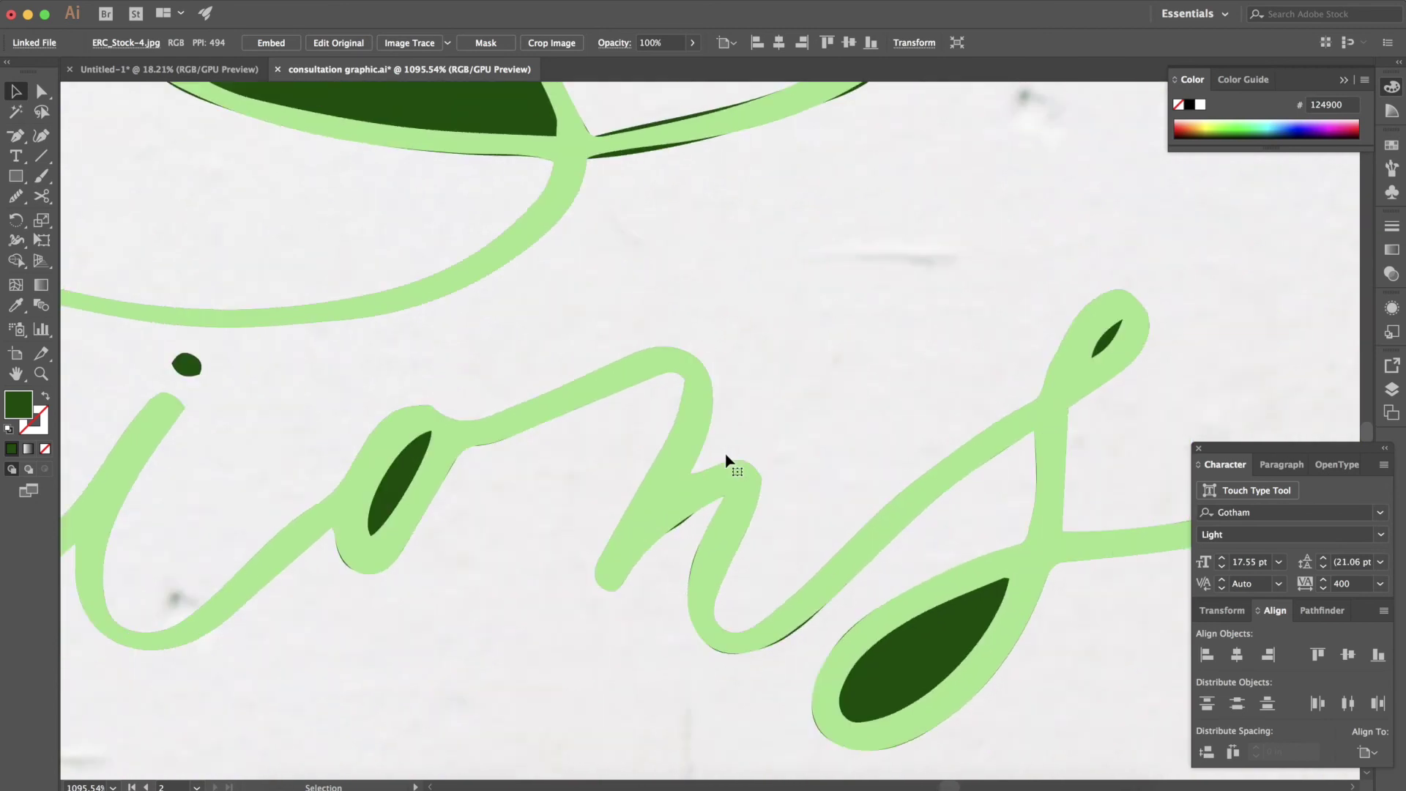
Inspect how the light green curves deviate from the dark green original across the "tations" letters
{"action": "scroll", "coordinate": [725, 460], "scroll_direction": "left", "scroll_amount": 4}
{"action": "scroll", "coordinate": [726, 461], "scroll_direction": "right", "scroll_amount": 8}
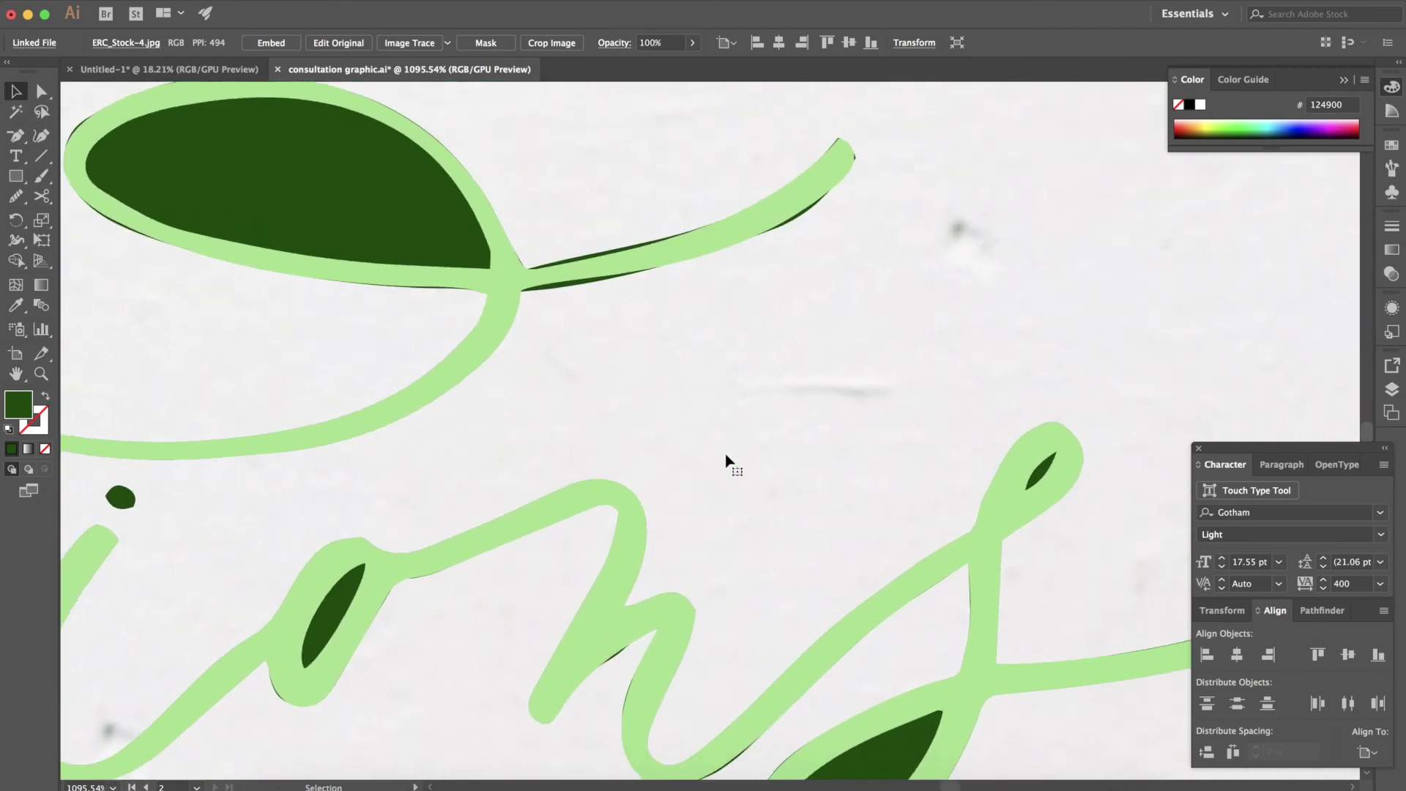
{"action": "scroll", "coordinate": [729, 463], "scroll_direction": "left", "scroll_amount": 20}
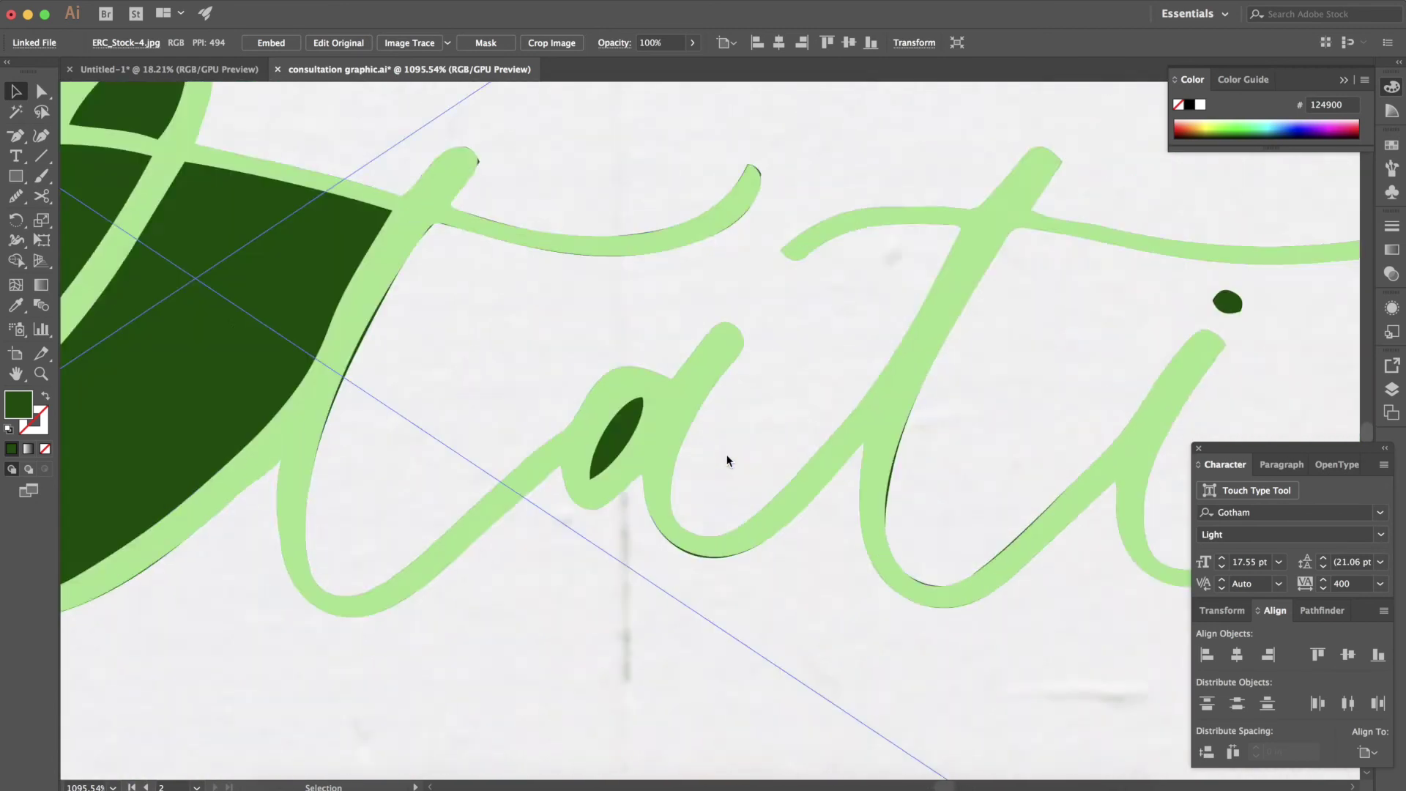
{"action": "scroll", "coordinate": [729, 463], "scroll_direction": "left", "scroll_amount": 3}
{"action": "key", "text": "super+0"}
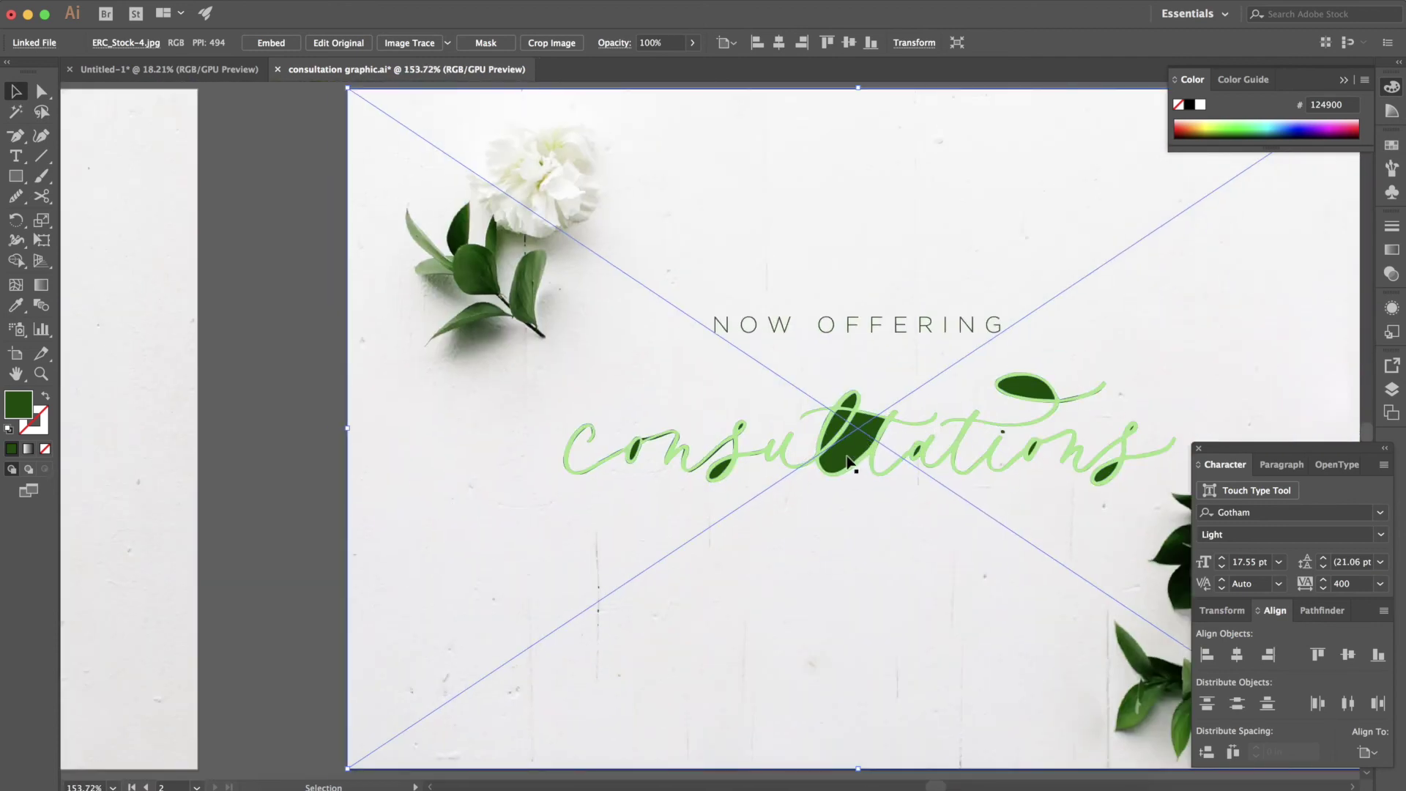
Undo the comparison overlay and the light green recolouring of the refined "consultations" lettering, and deselect the artwork
{"action": "left_click", "coordinate": [852, 449]}
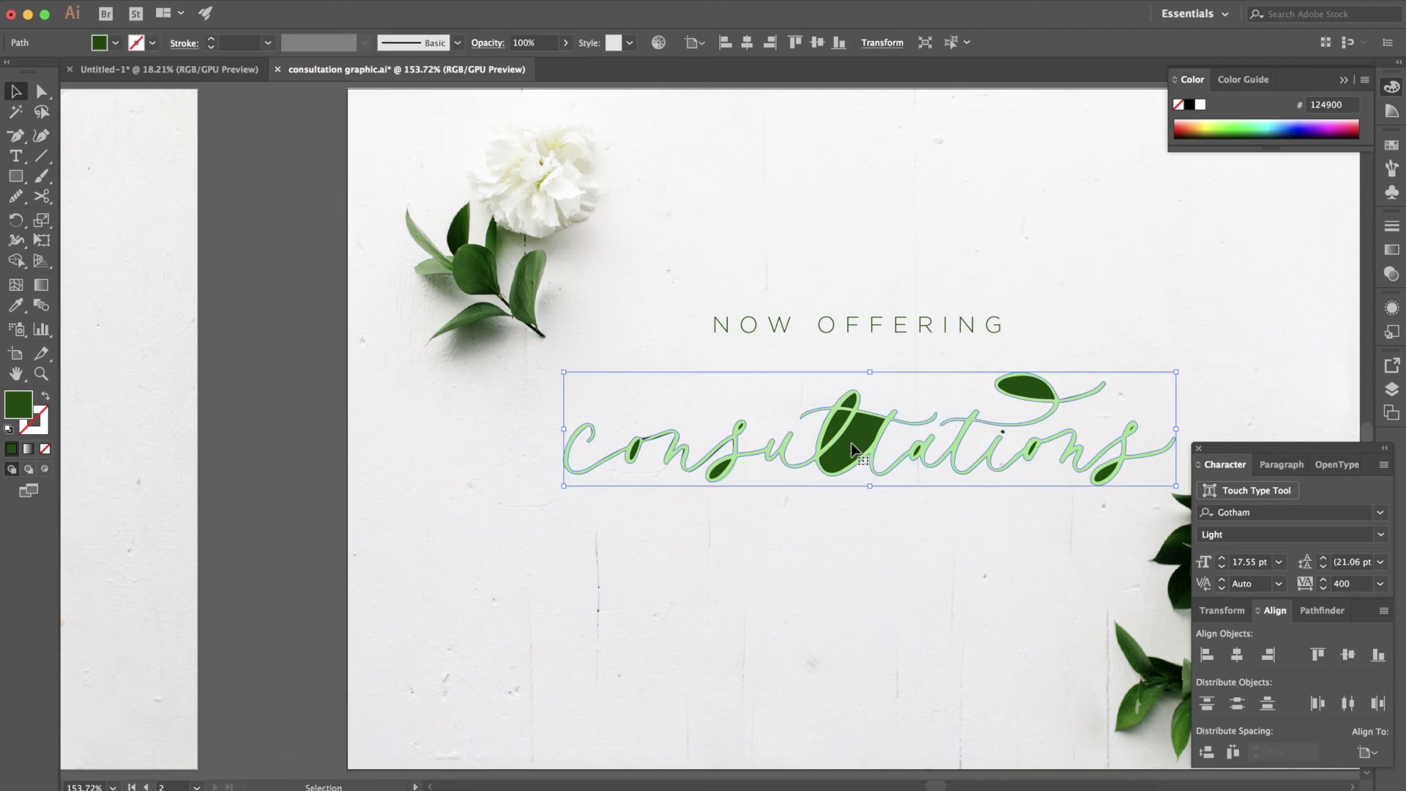
{"action": "key", "text": "Delete"}
{"action": "key", "text": "super+z"}
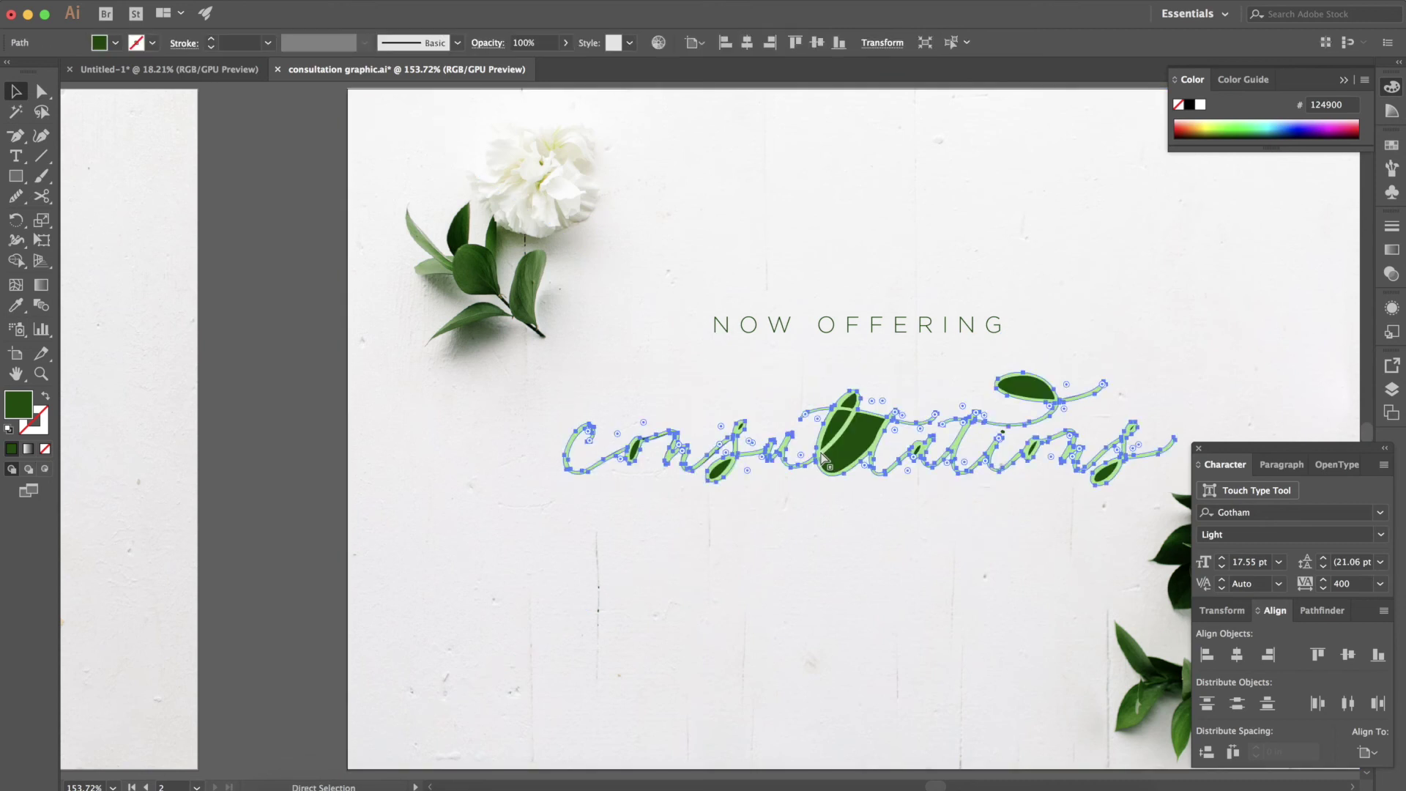
{"action": "key", "text": "super+z"}
{"action": "key", "text": "super+z"}
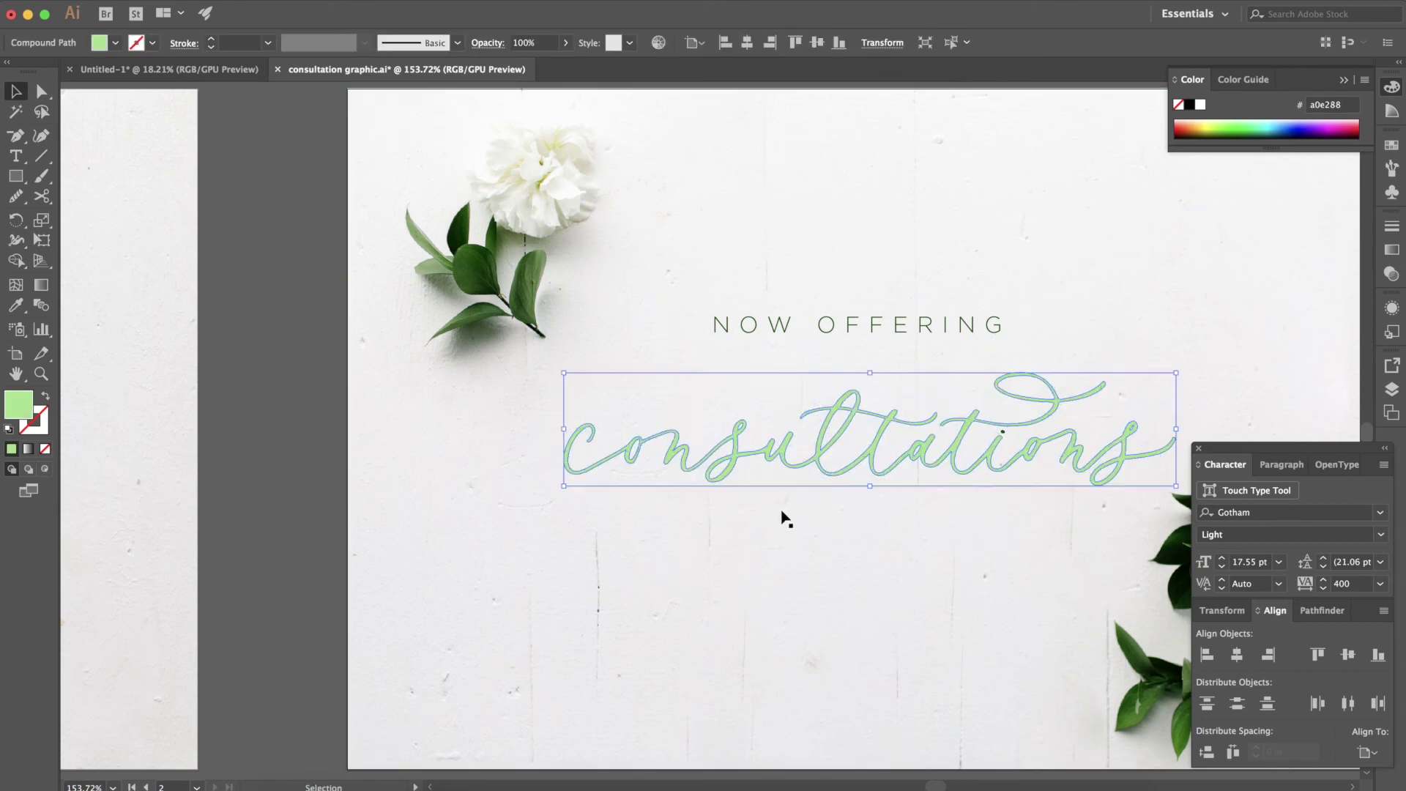
{"action": "key", "text": "super+z"}
{"action": "left_click", "coordinate": [782, 512]}
{"action": "scroll", "coordinate": [782, 512], "scroll_direction": "right", "scroll_amount": 3}
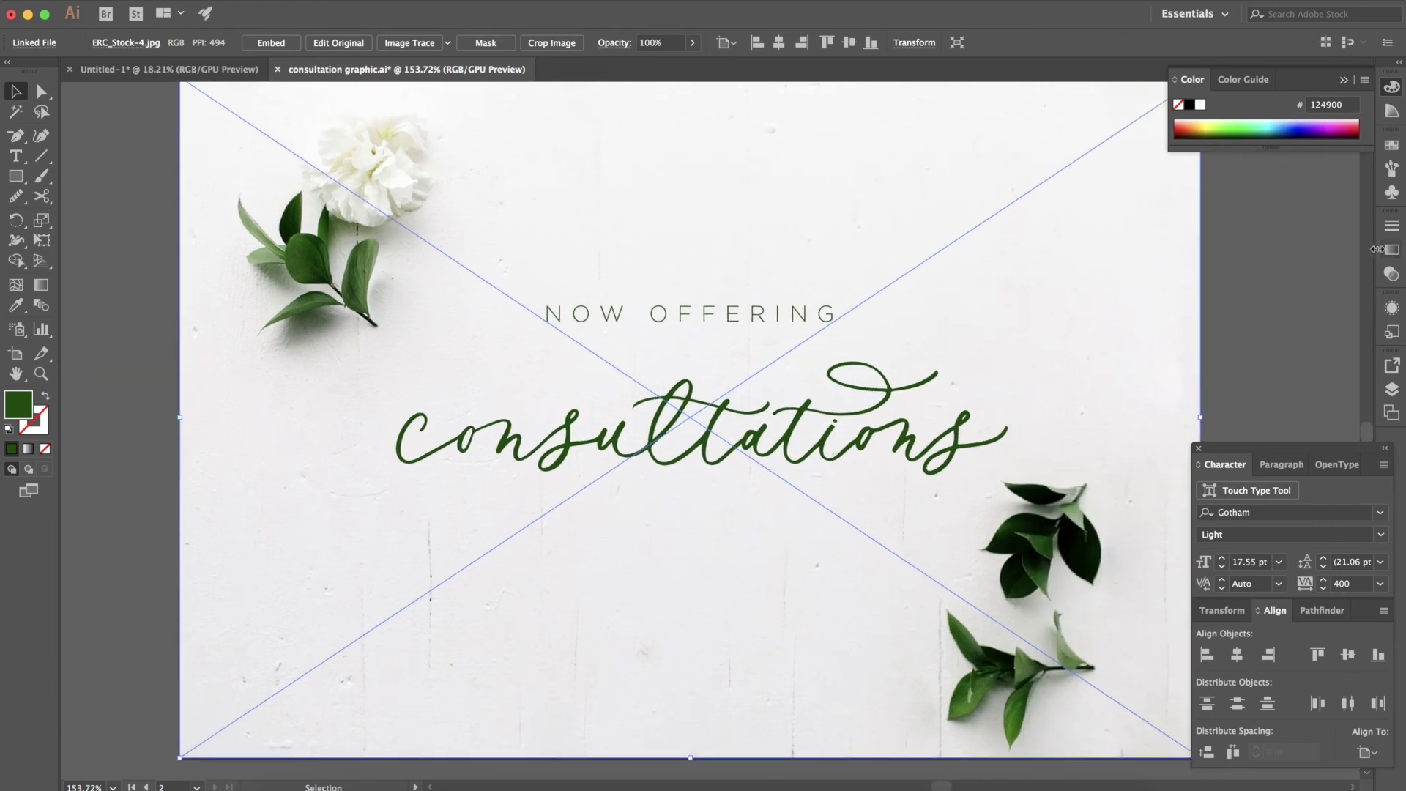
{"action": "left_click", "coordinate": [1267, 334]}
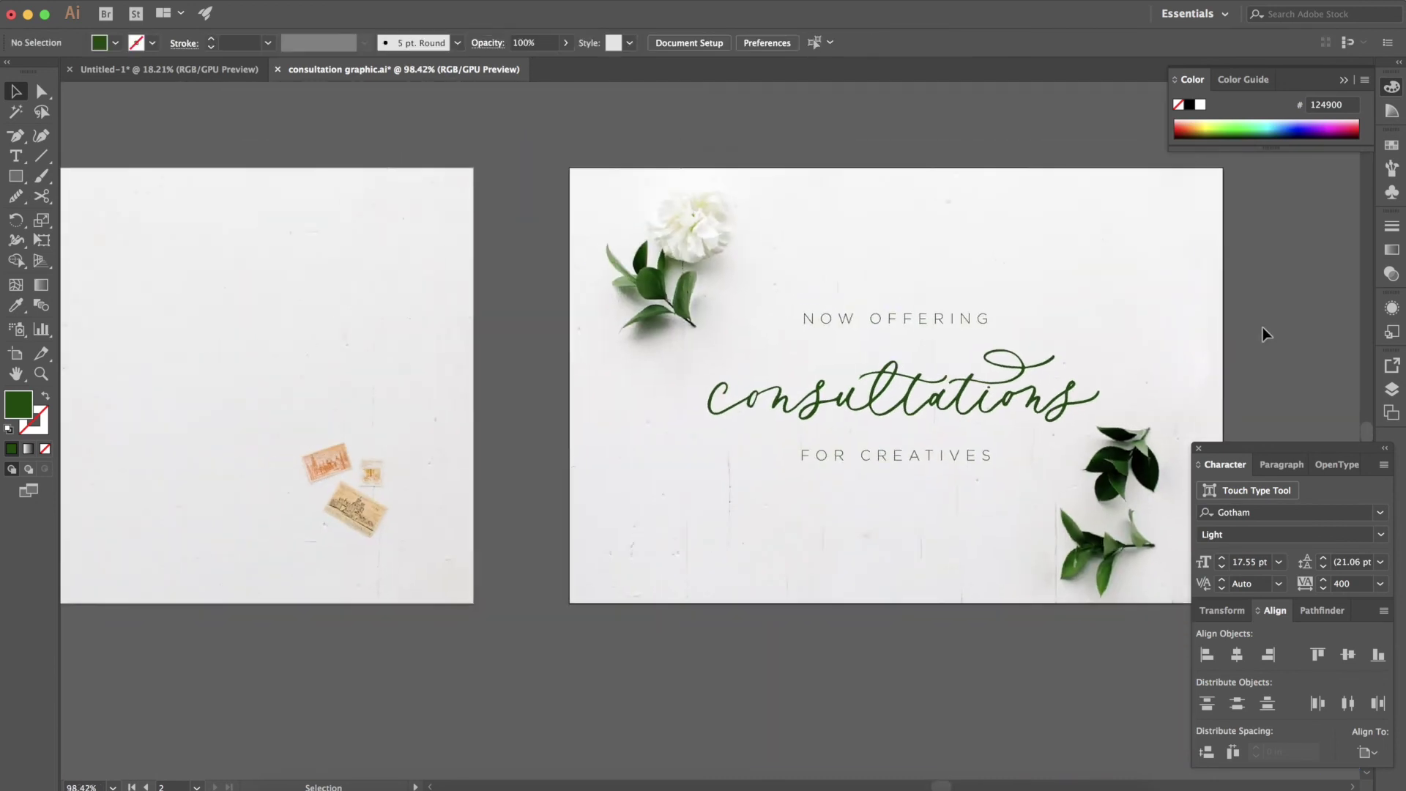
{"action": "scroll", "coordinate": [1267, 333], "scroll_direction": "right", "scroll_amount": 3}
{"action": "scroll", "coordinate": [1268, 333], "scroll_direction": "up", "scroll_amount": 1}
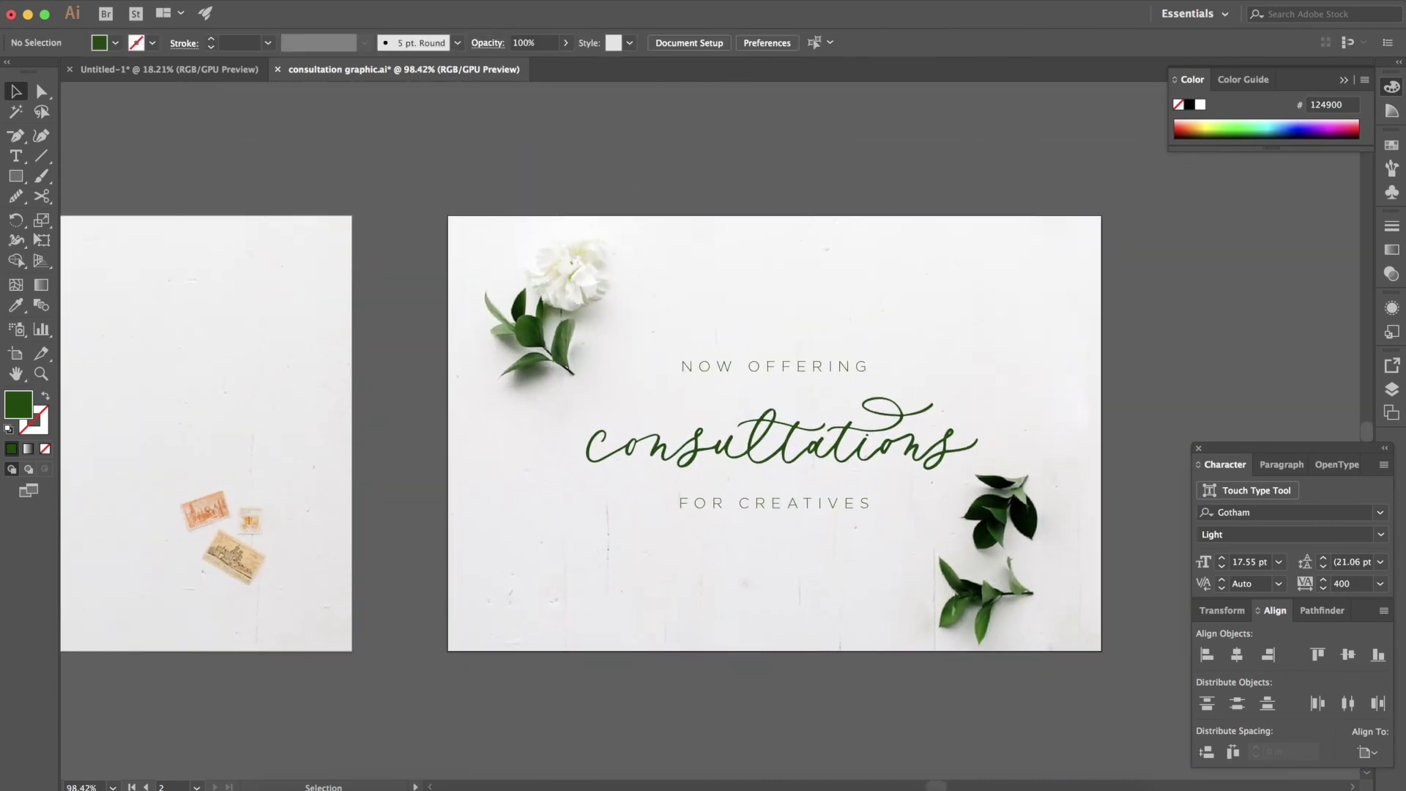
Save the document as digitizinglettering_02.ai in Adobe Illustrator format in the Digitizing Lettering folder
{"action": "left_click", "coordinate": [146, 2]}
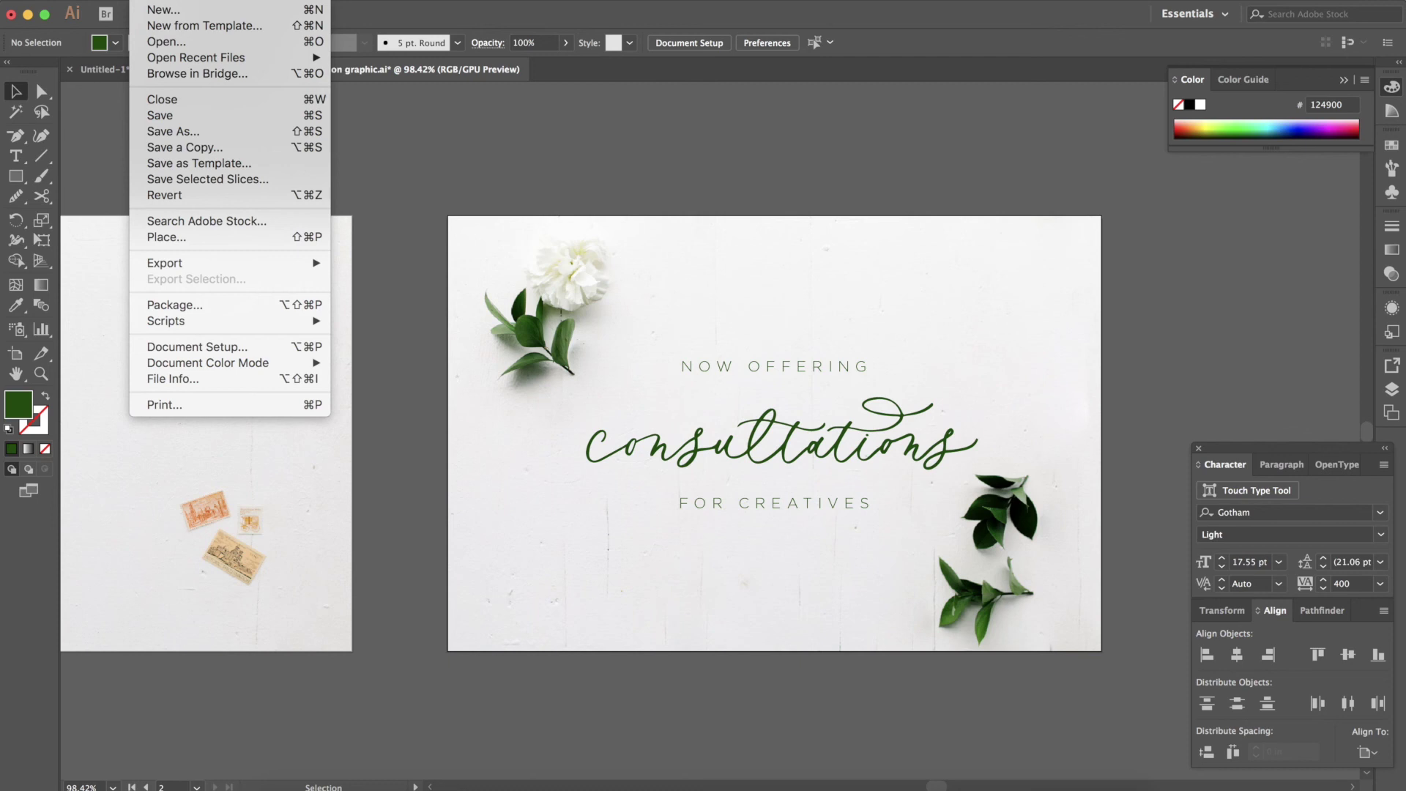
{"action": "left_click", "coordinate": [168, 133]}
{"action": "left_click", "coordinate": [964, 217]}
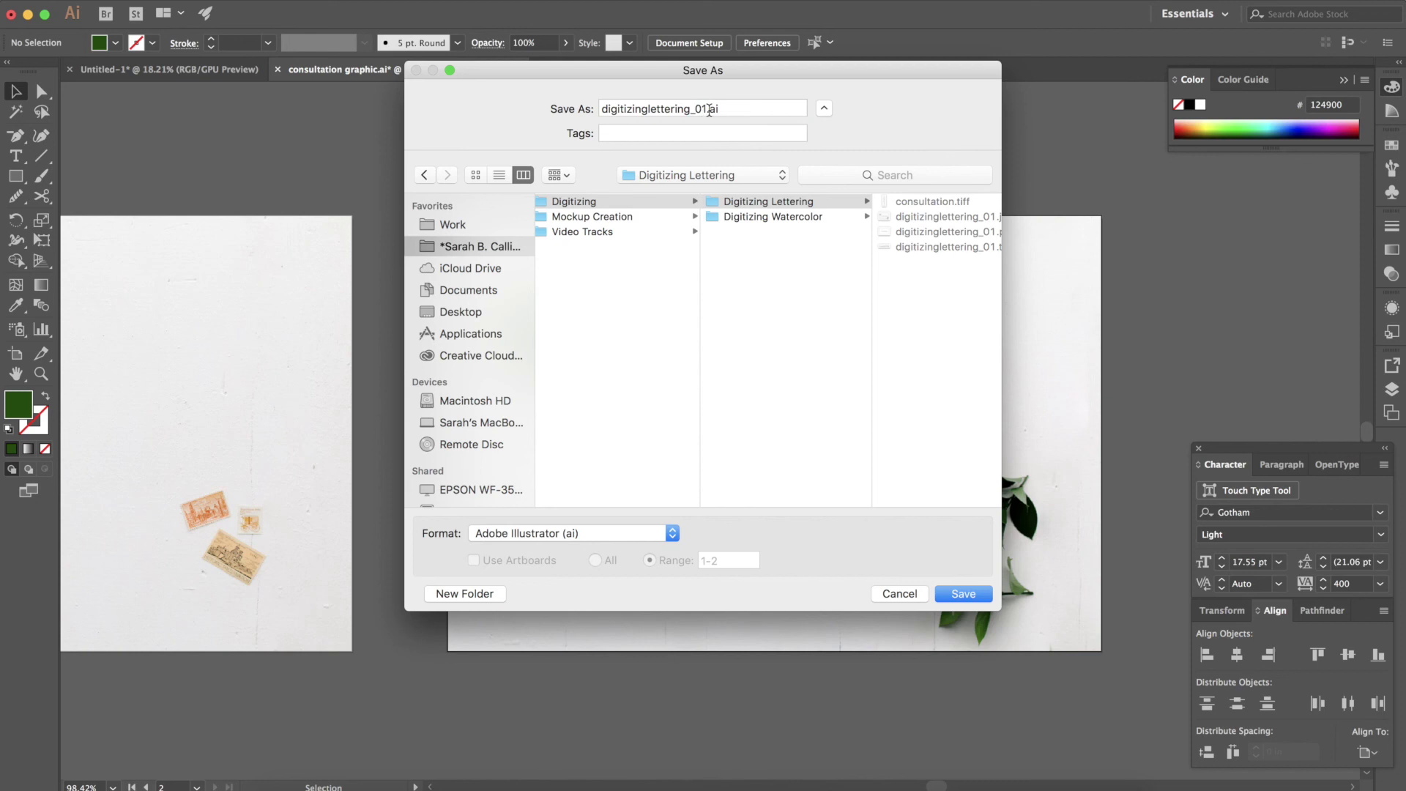
{"action": "left_click", "coordinate": [708, 109]}
{"action": "key", "text": "BackSpace"}
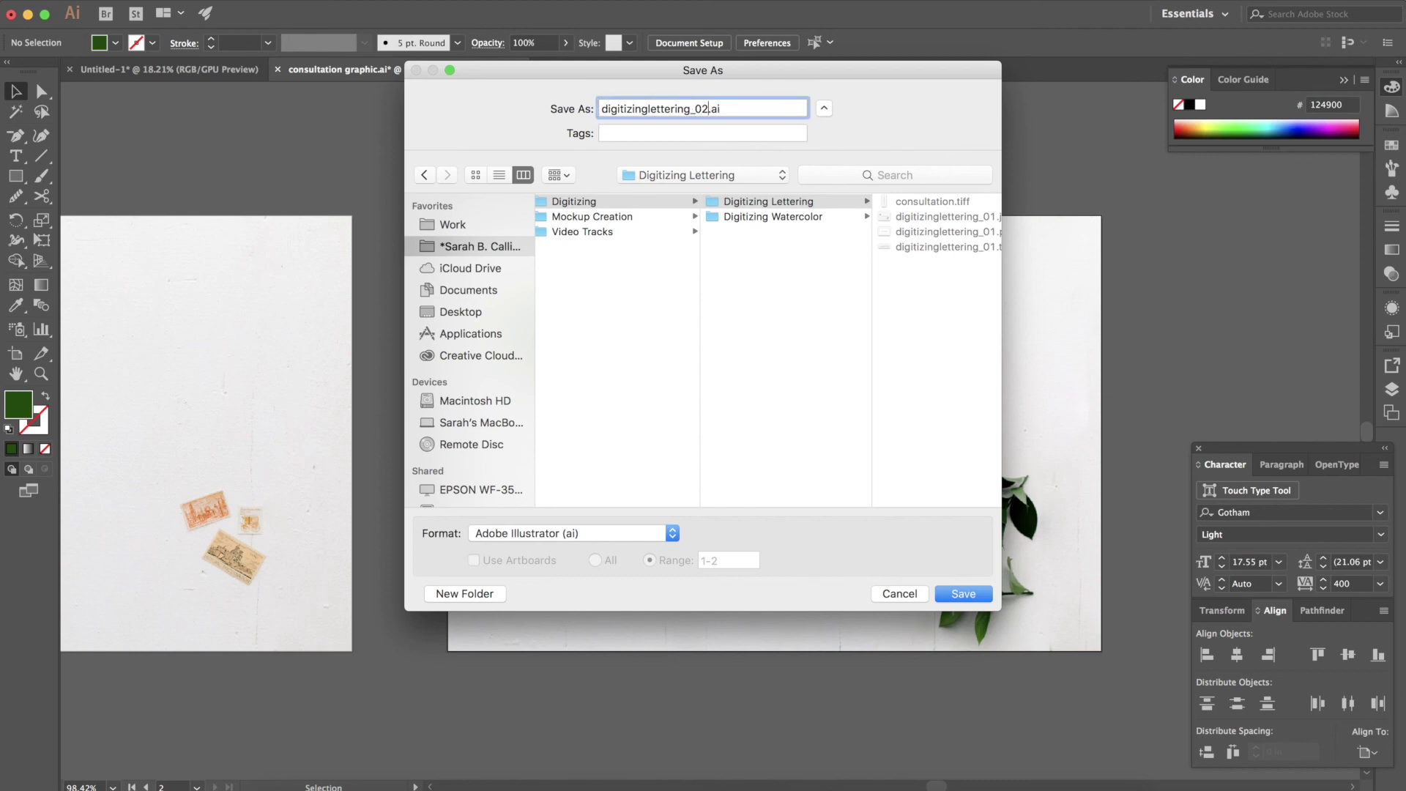
{"action": "left_click", "coordinate": [979, 597]}
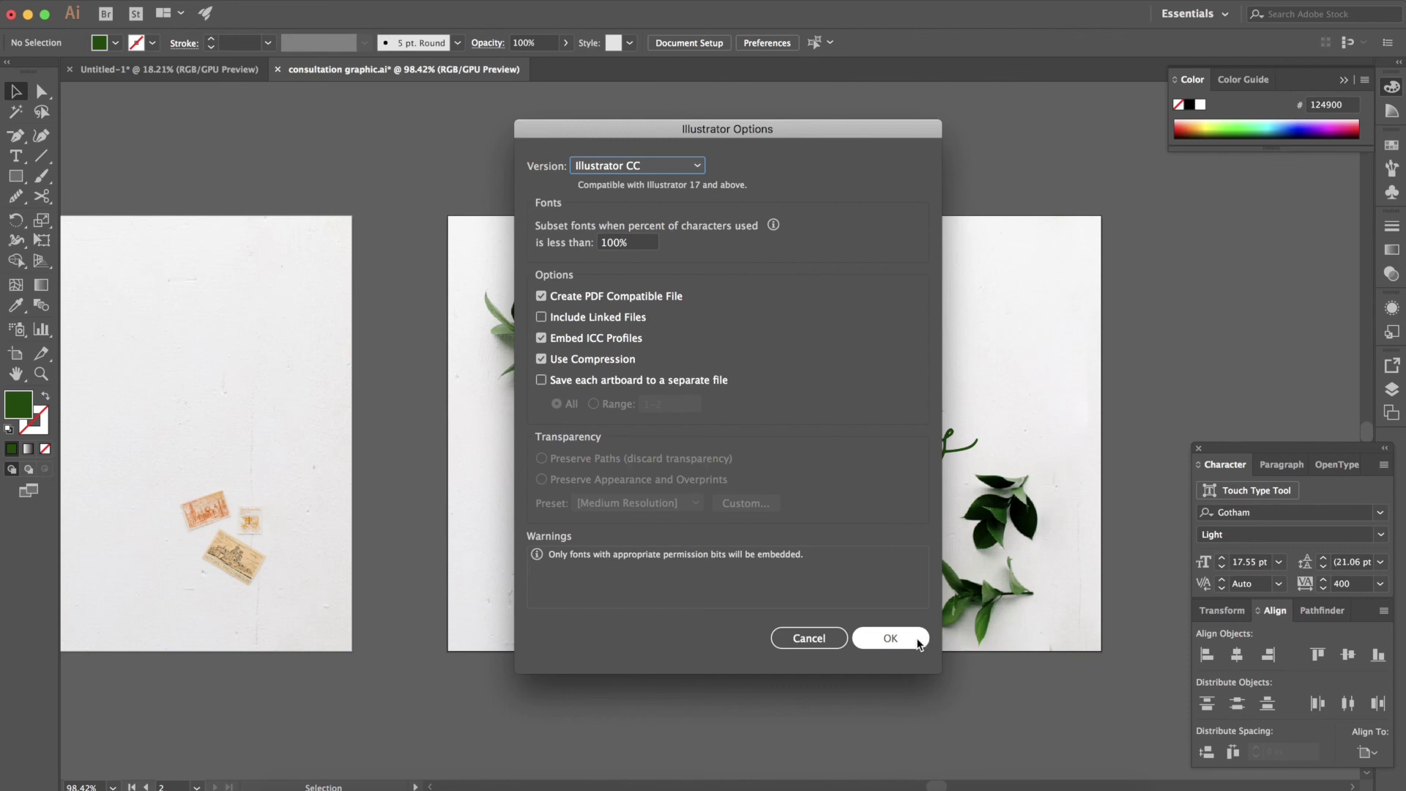
{"action": "left_click", "coordinate": [891, 639]}
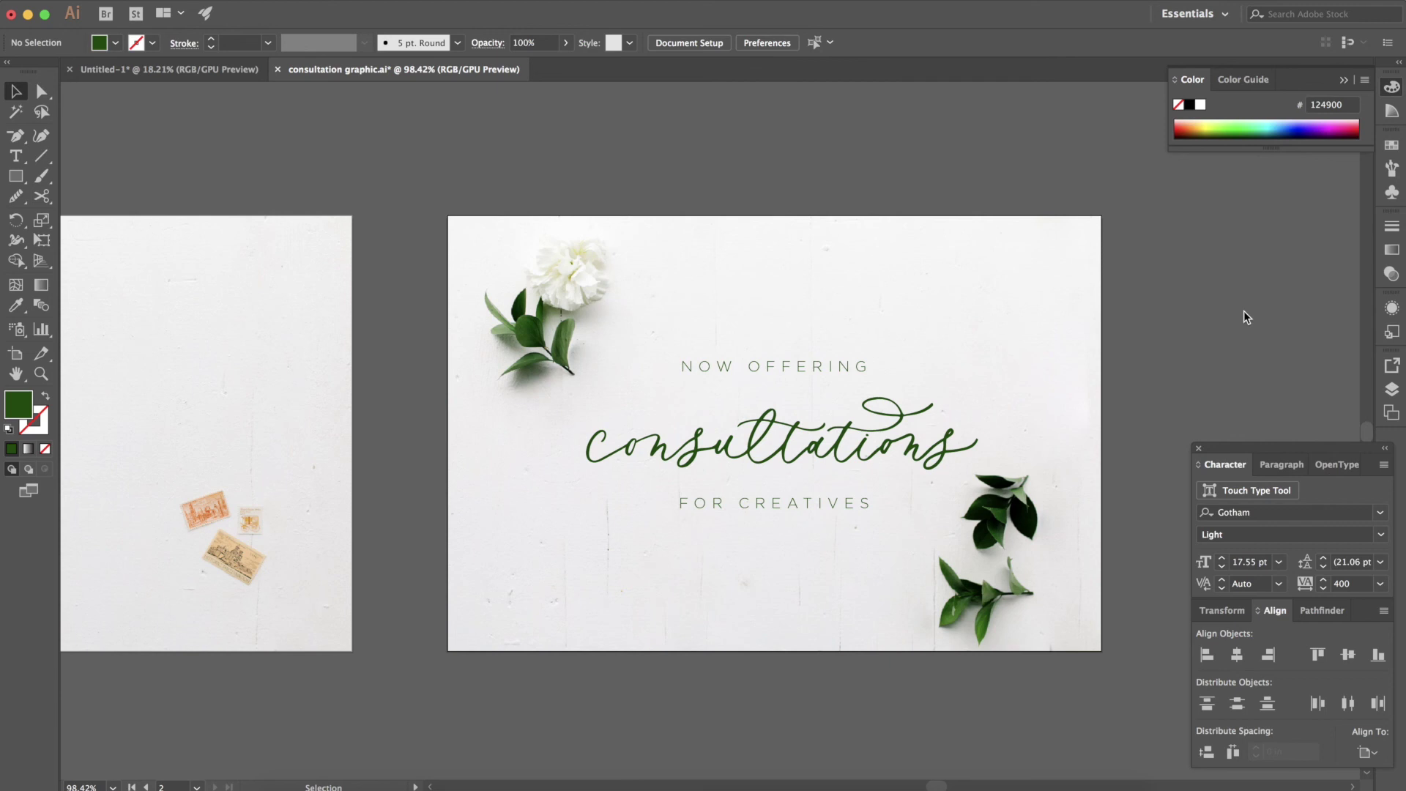
Create a new layer above Layer 1 and move the "consultations" lettering group onto it at its original position
{"action": "scroll", "coordinate": [1244, 317], "scroll_direction": "right", "scroll_amount": 3}
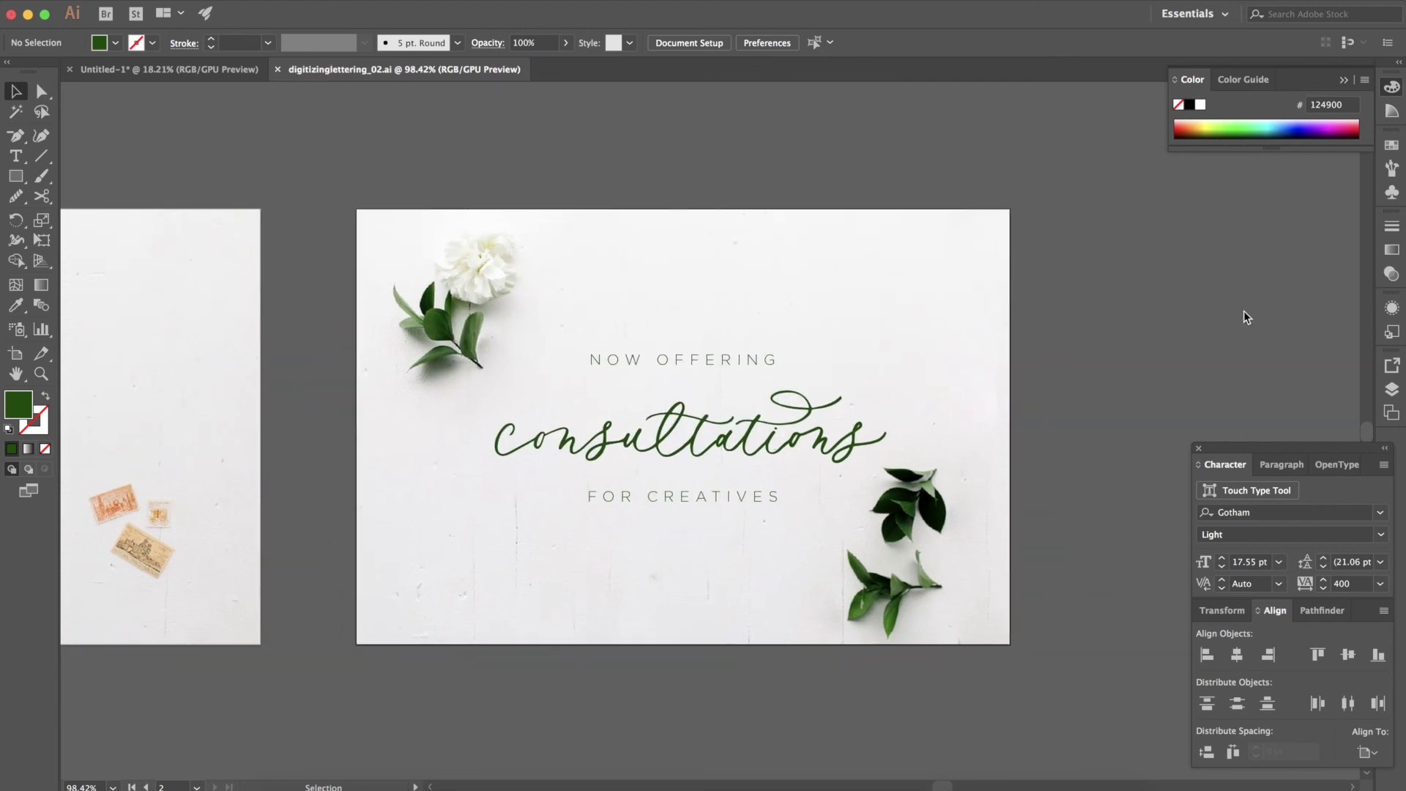
{"action": "scroll", "coordinate": [1247, 317], "scroll_direction": "right", "scroll_amount": 1}
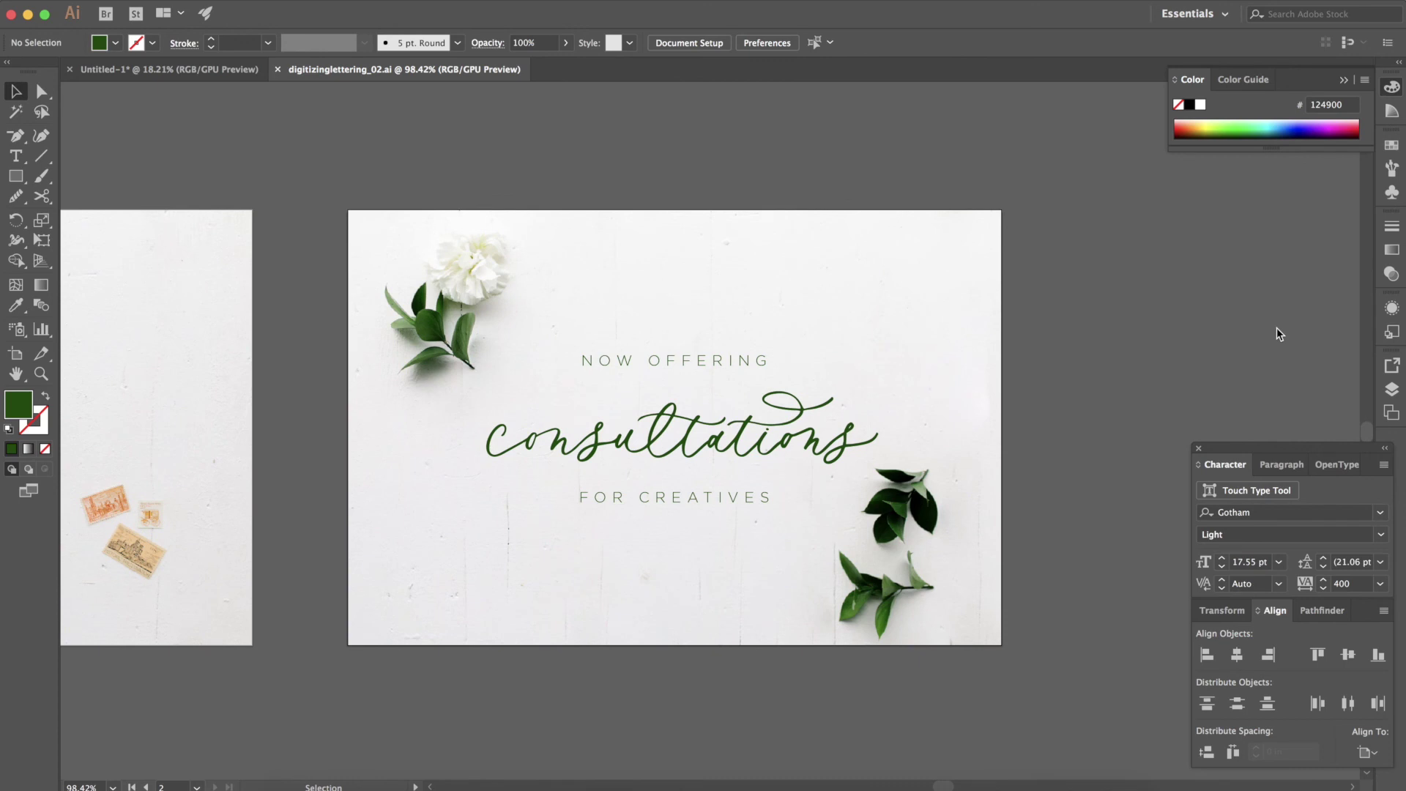
{"action": "left_click", "coordinate": [788, 445]}
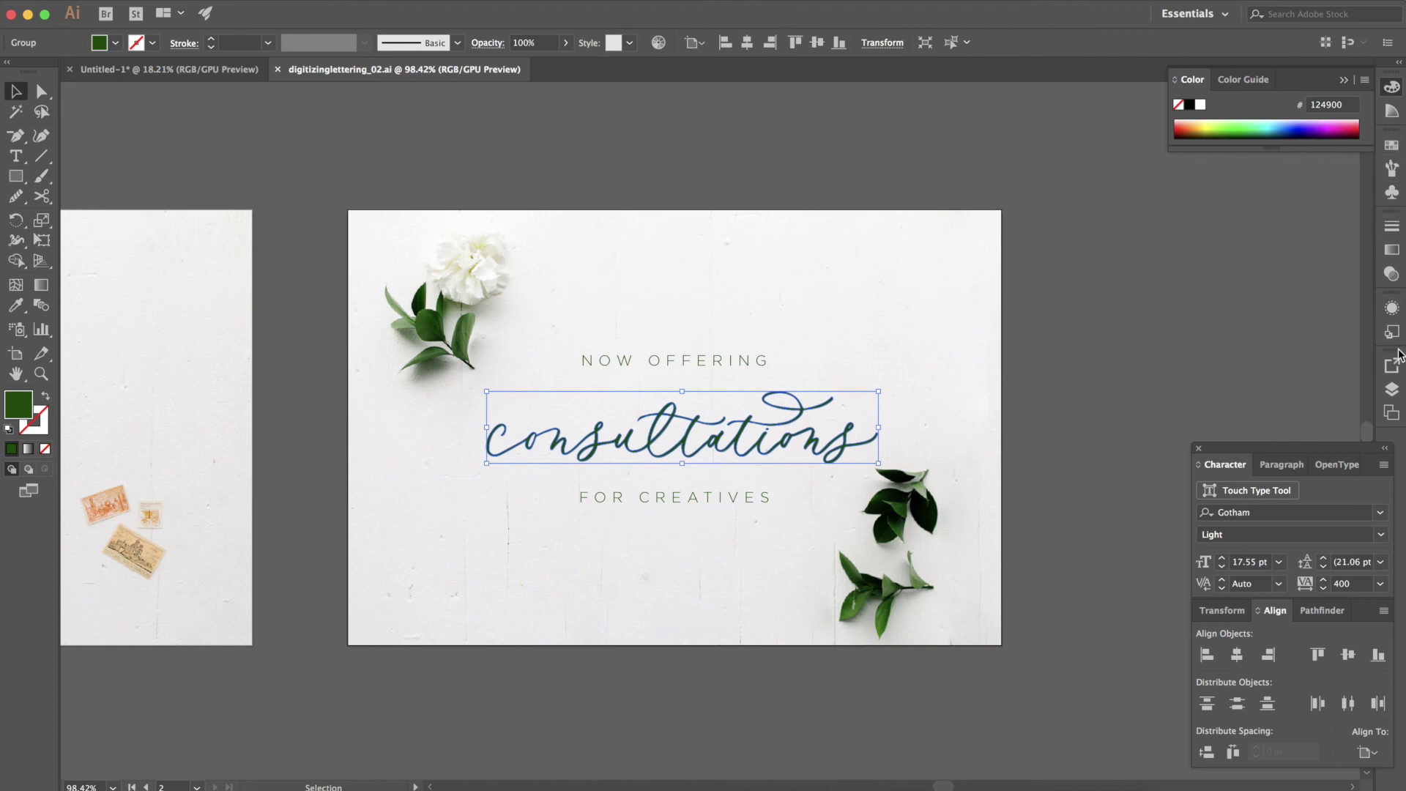
{"action": "left_click", "coordinate": [1394, 390]}
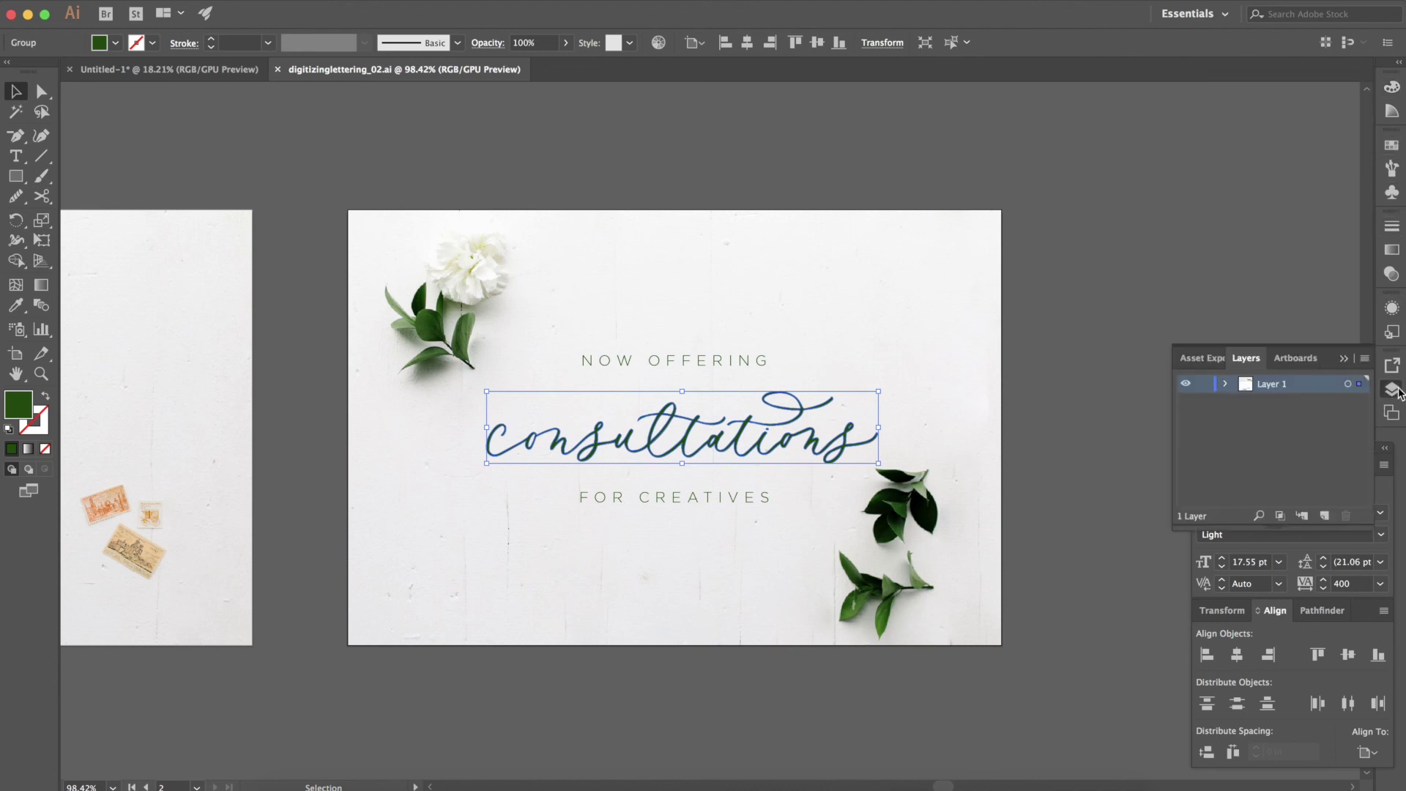
{"action": "left_click", "coordinate": [1325, 516]}
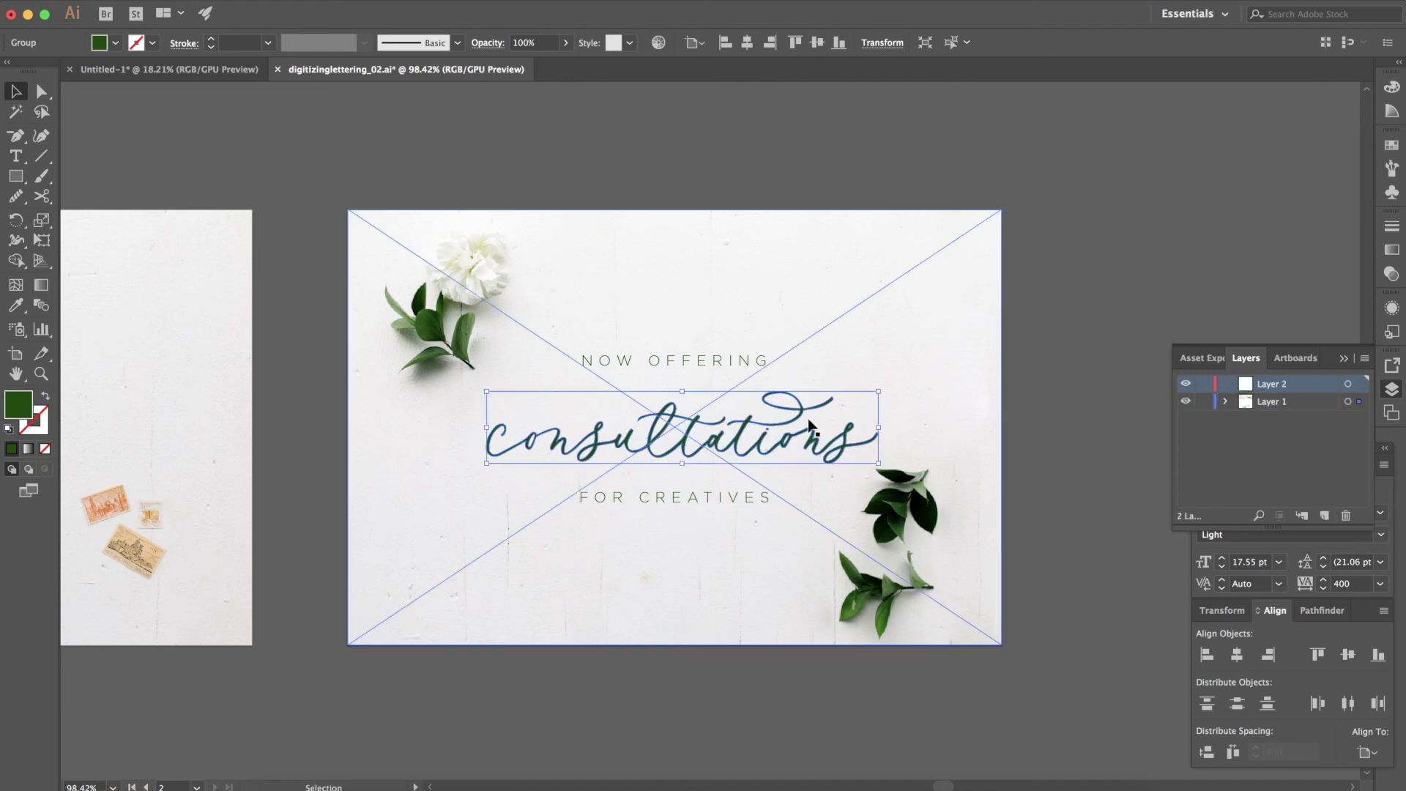
{"action": "key", "text": "ctrl+x"}
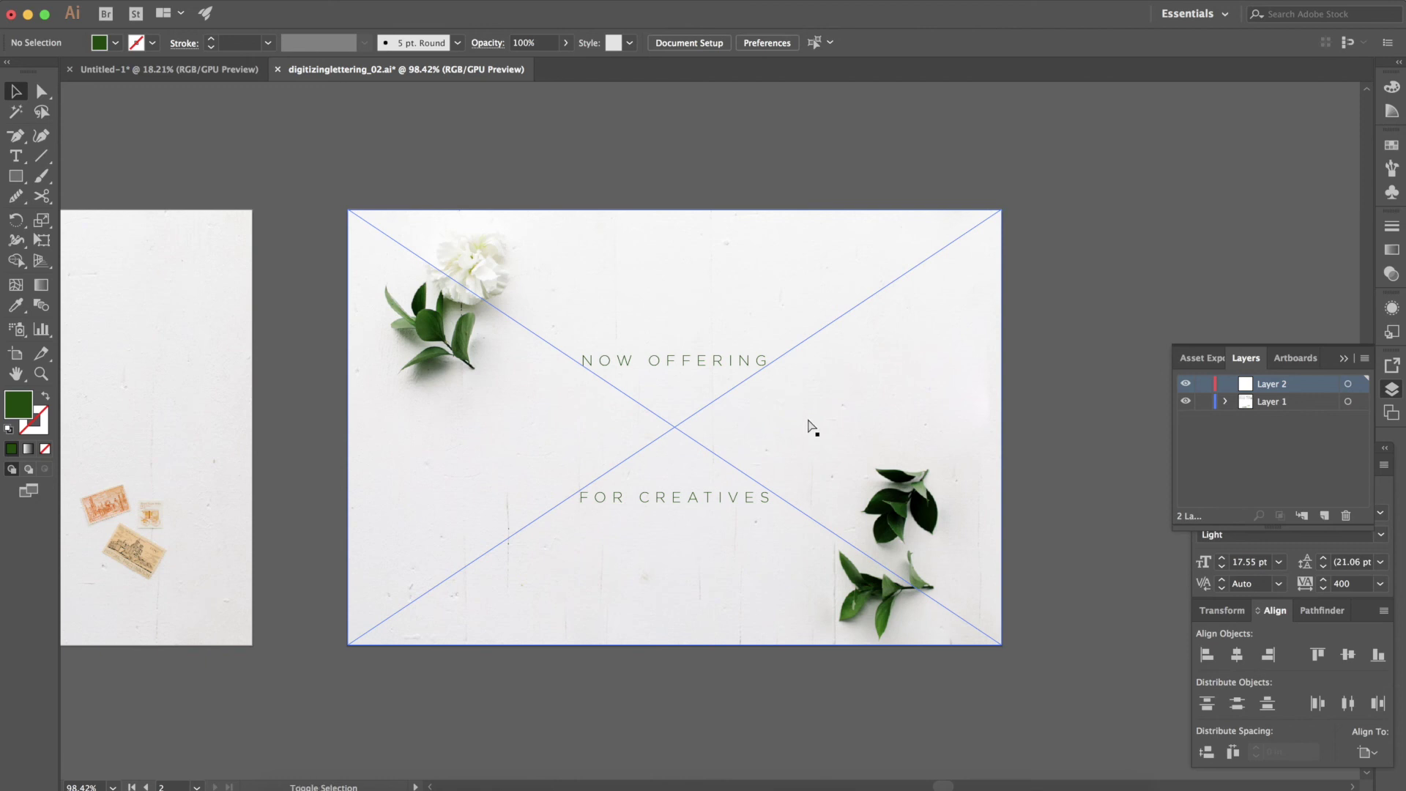
{"action": "key", "text": "ctrl+f"}
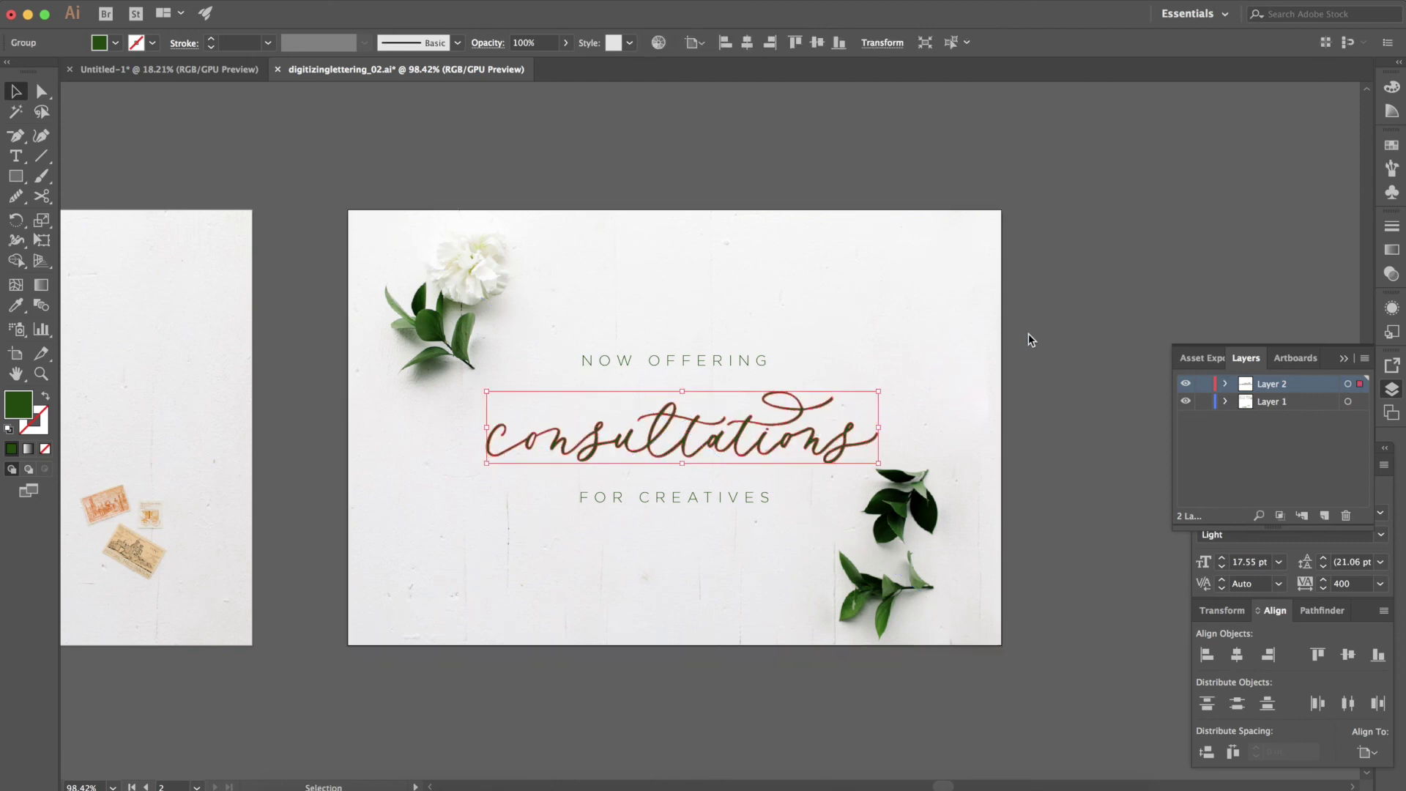
{"action": "left_click", "coordinate": [1032, 341]}
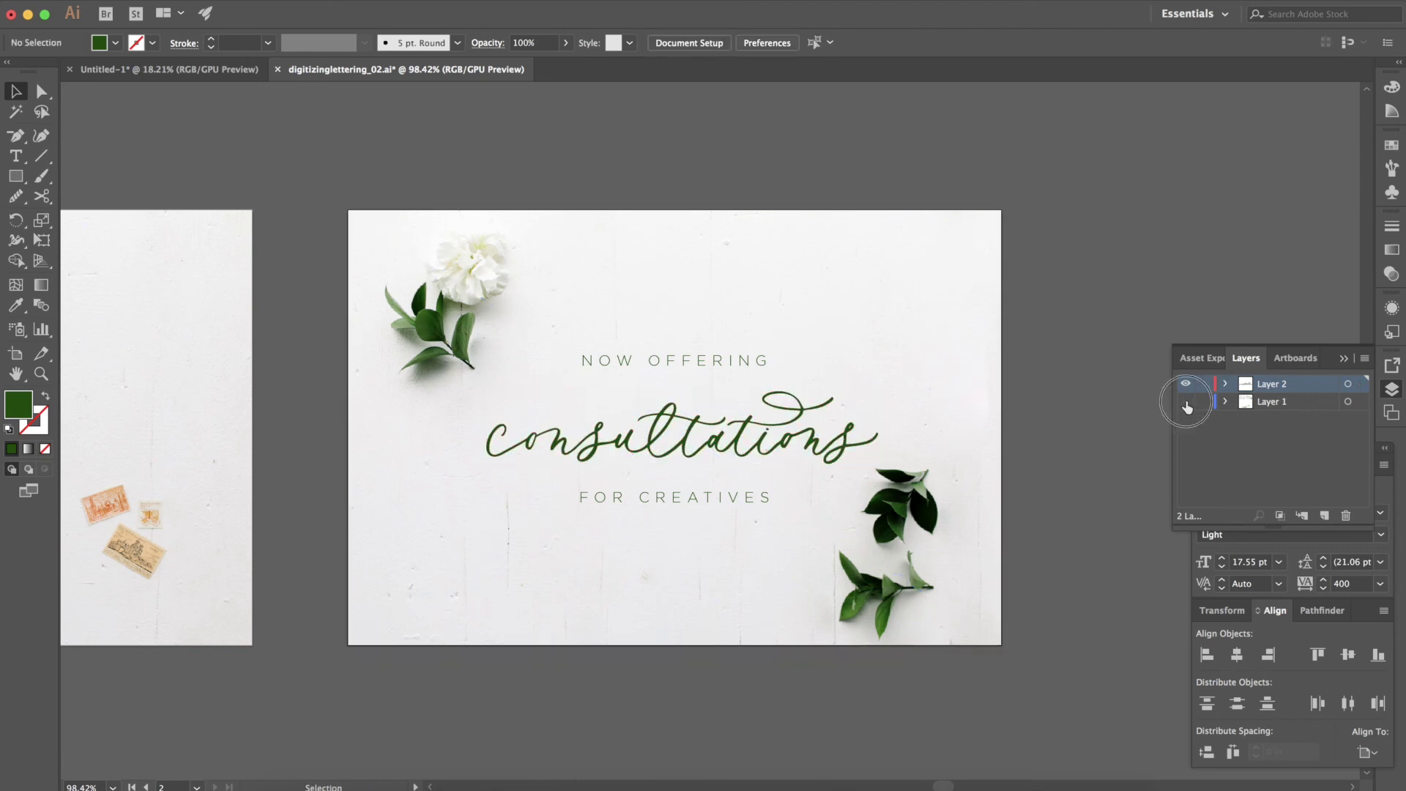
Check the separation by toggling the visibility of both layers, leaving Layer 1 hidden and Layer 2 shown
{"action": "left_click", "coordinate": [1186, 402]}
{"action": "left_click", "coordinate": [1187, 403]}
{"action": "left_click", "coordinate": [1186, 384]}
{"action": "left_click", "coordinate": [1186, 385]}
{"action": "left_click", "coordinate": [1185, 402], "text": "ctrl"}
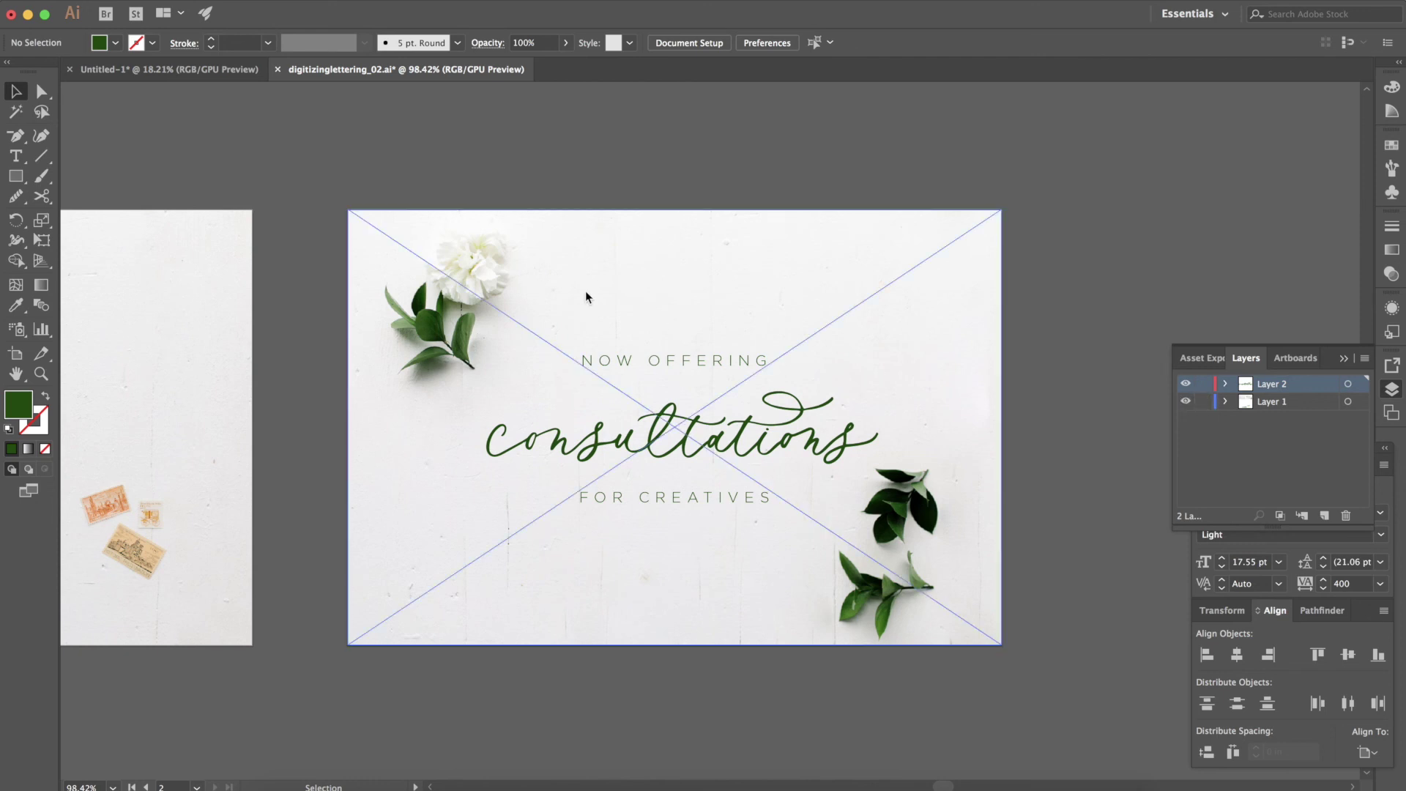
{"action": "left_click", "coordinate": [1186, 401], "text": "ctrl"}
{"action": "left_click", "coordinate": [1187, 402]}
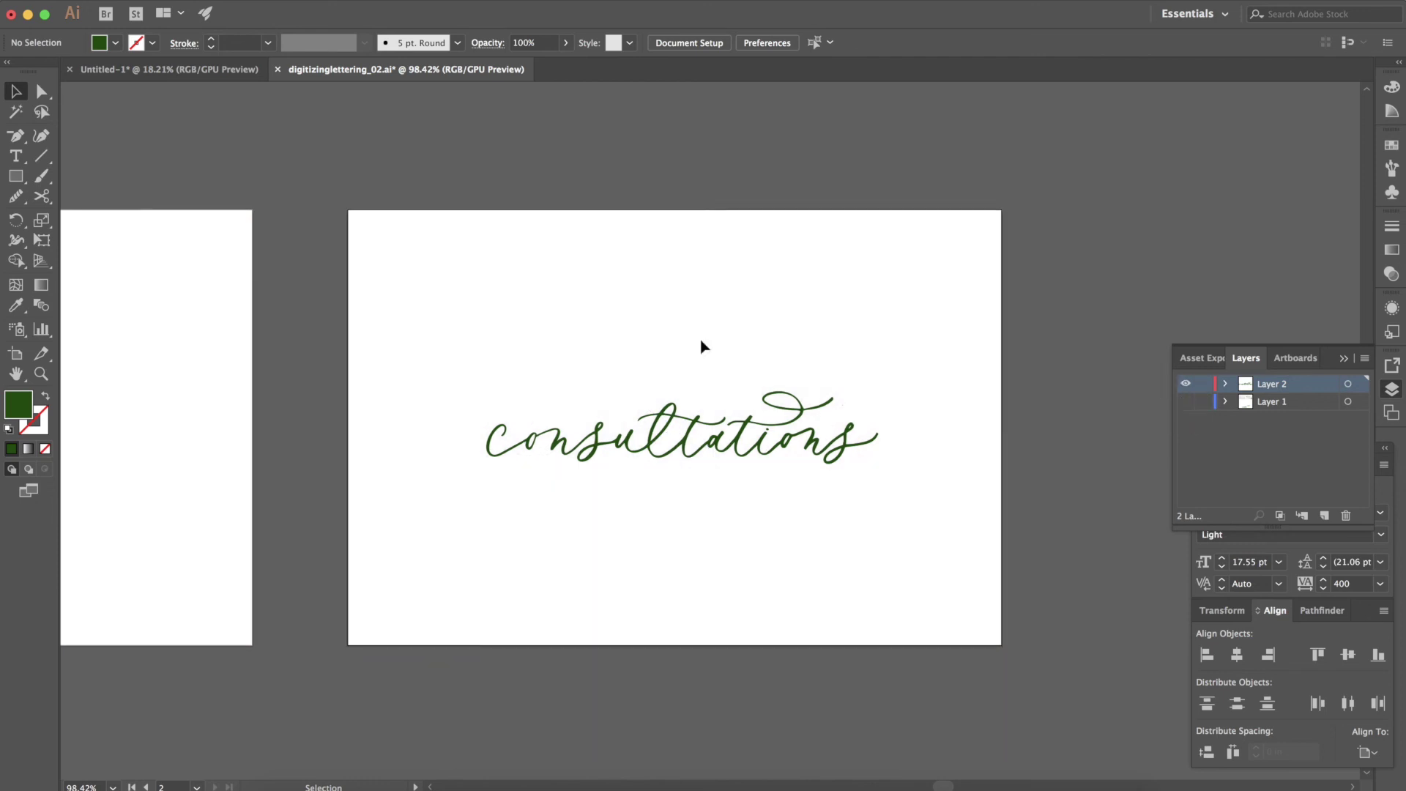
{"action": "left_click", "coordinate": [171, 4]}
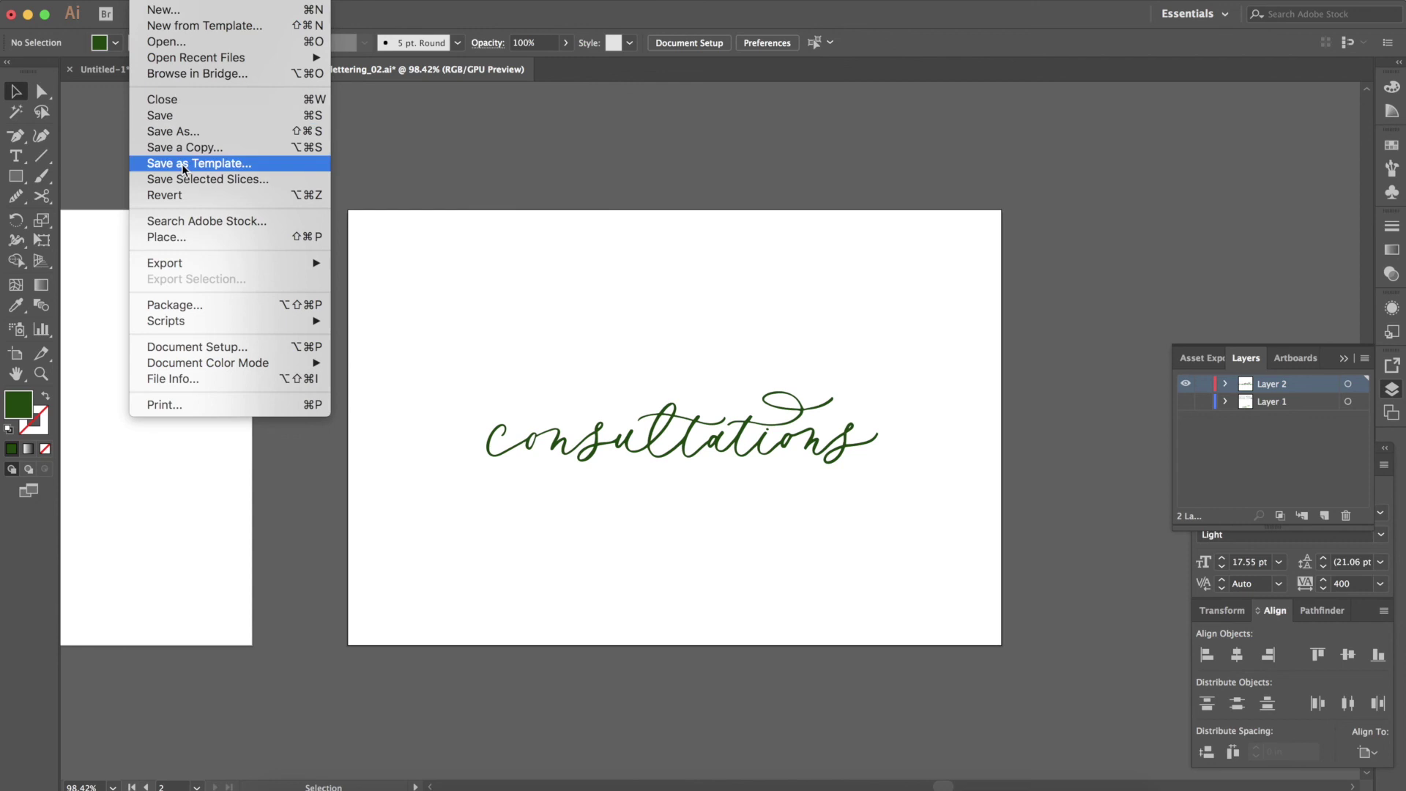
{"action": "left_click", "coordinate": [594, 149]}
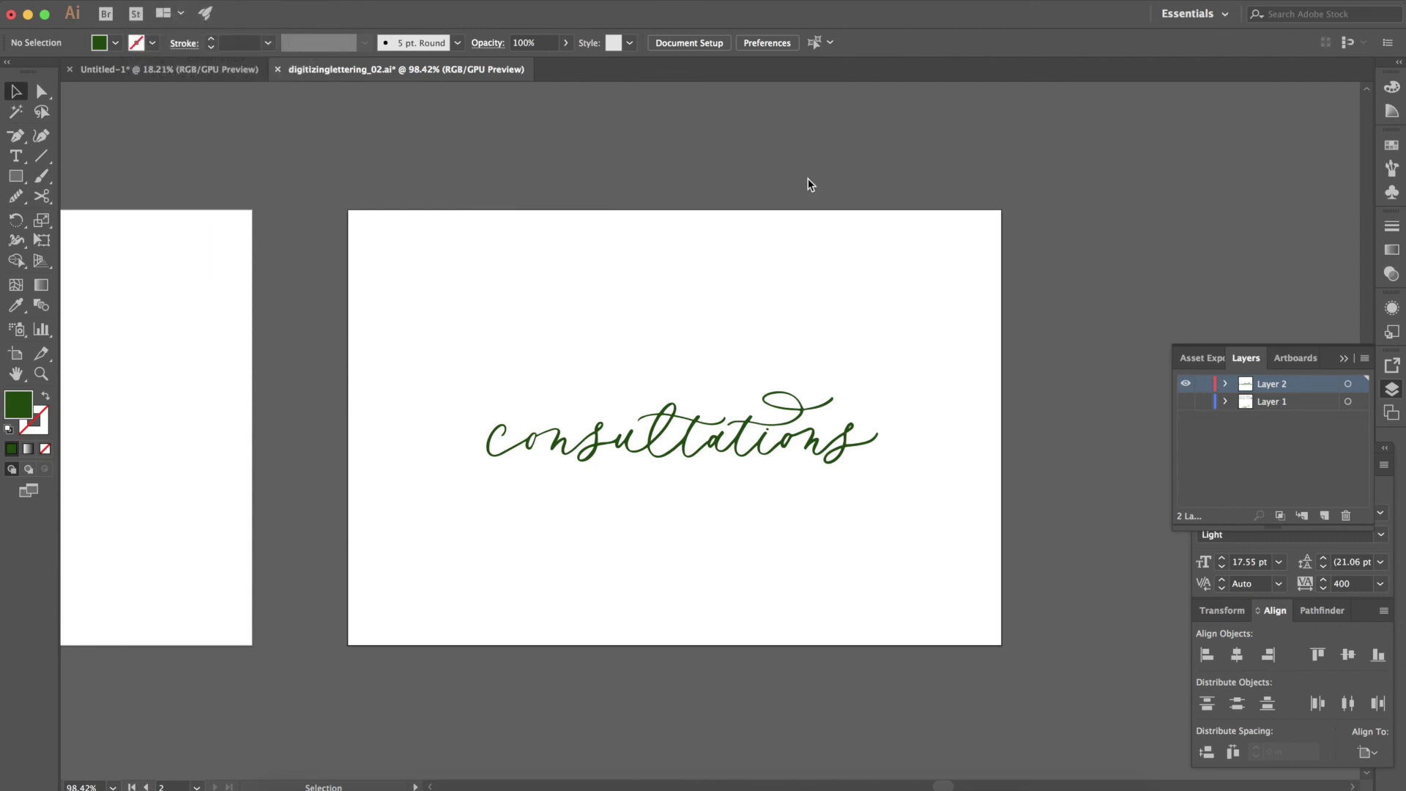